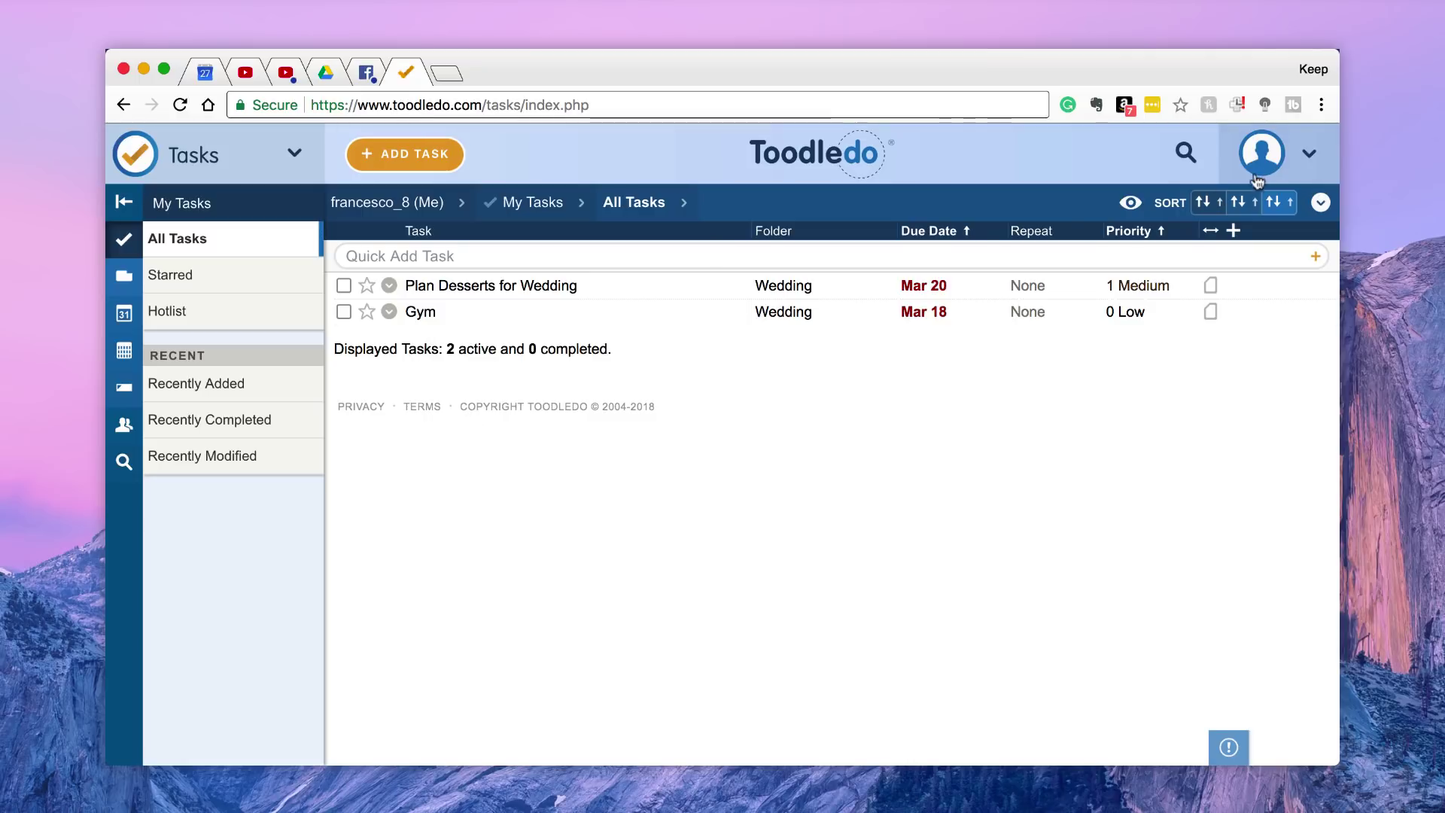
# Look over the account menu's organize and tools sections, then close it
pyautogui.click(1308, 156)
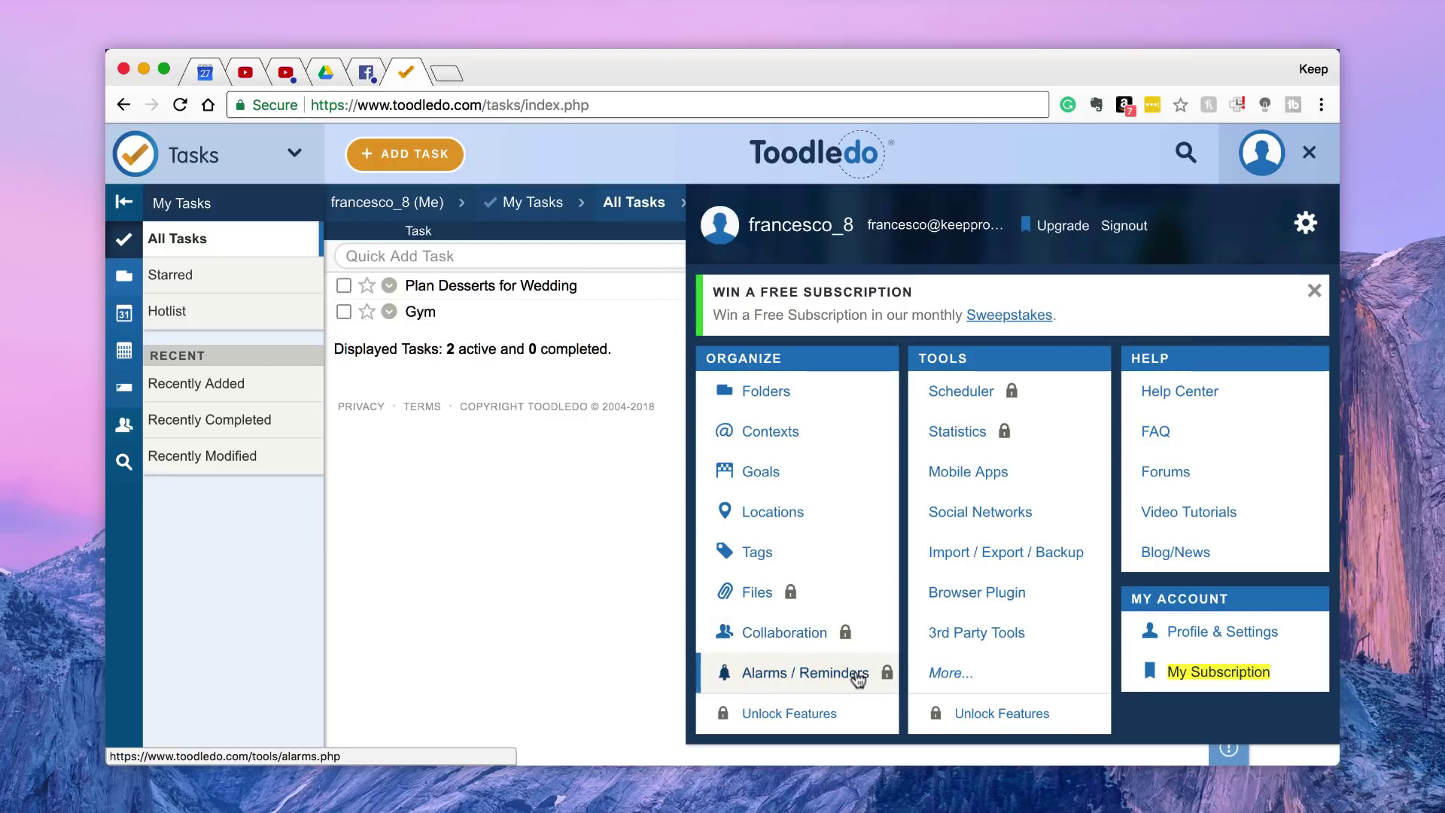
pyautogui.click(1261, 154)
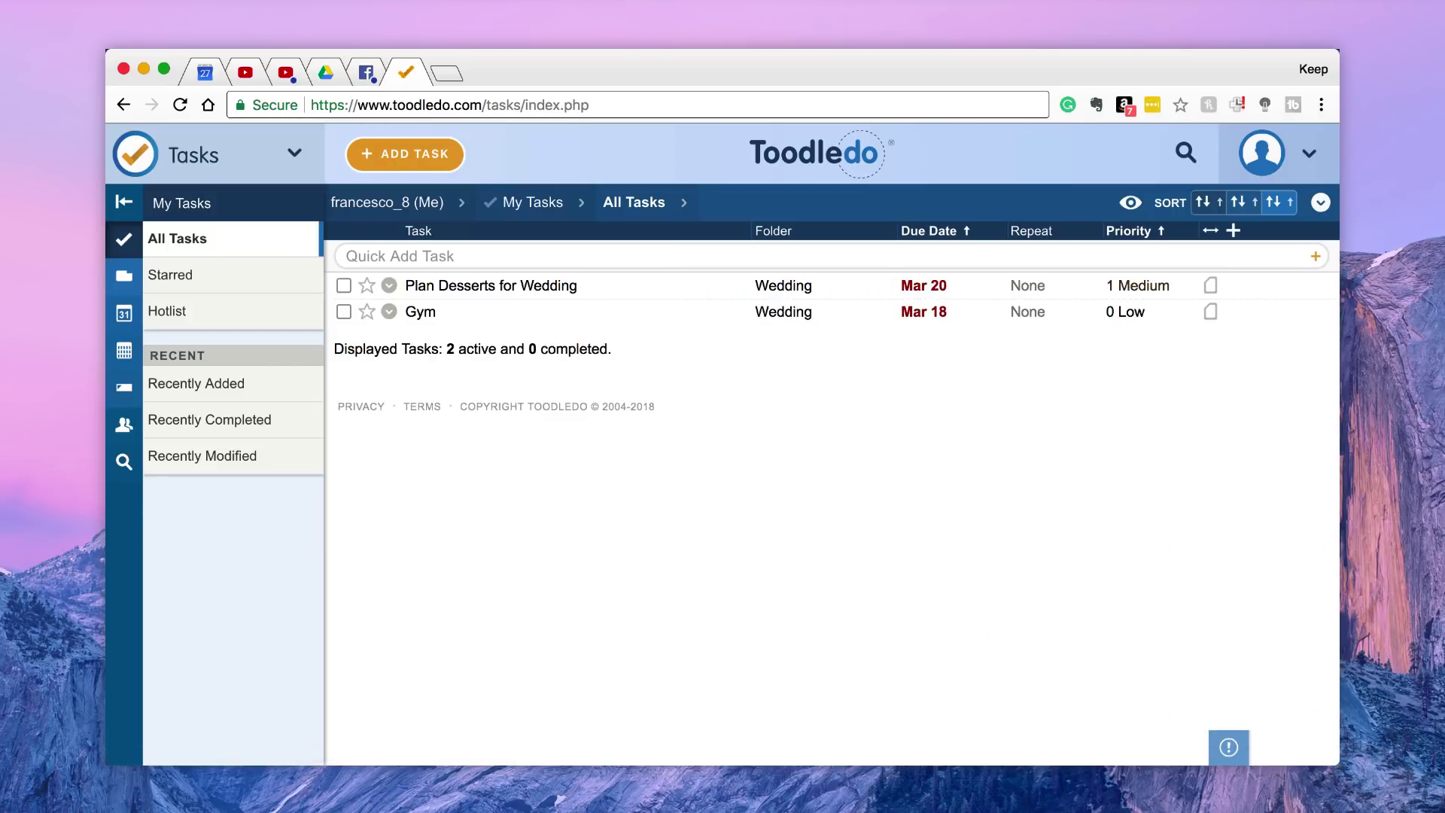
pyautogui.click(1263, 167)
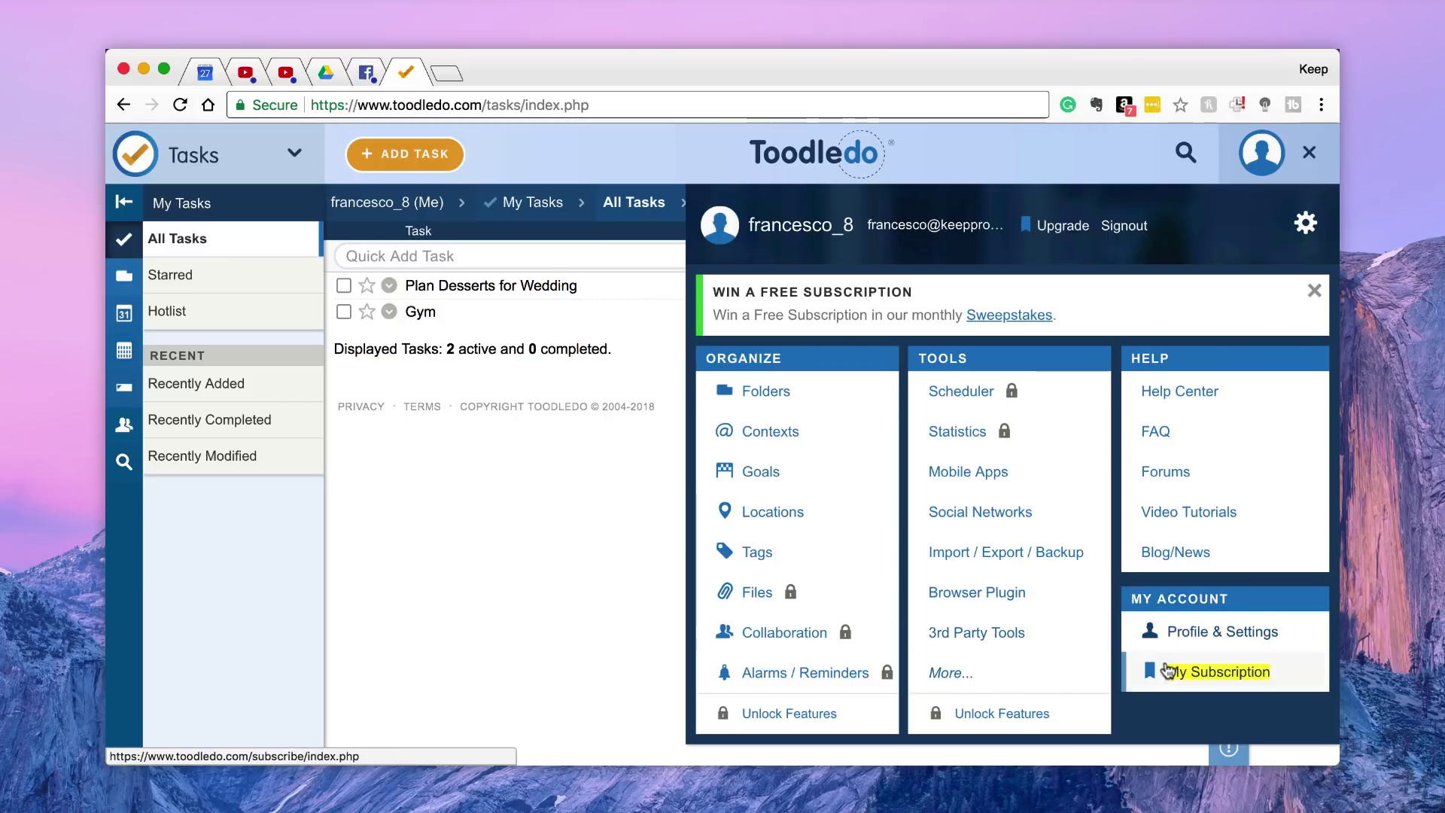
pyautogui.click(622, 443)
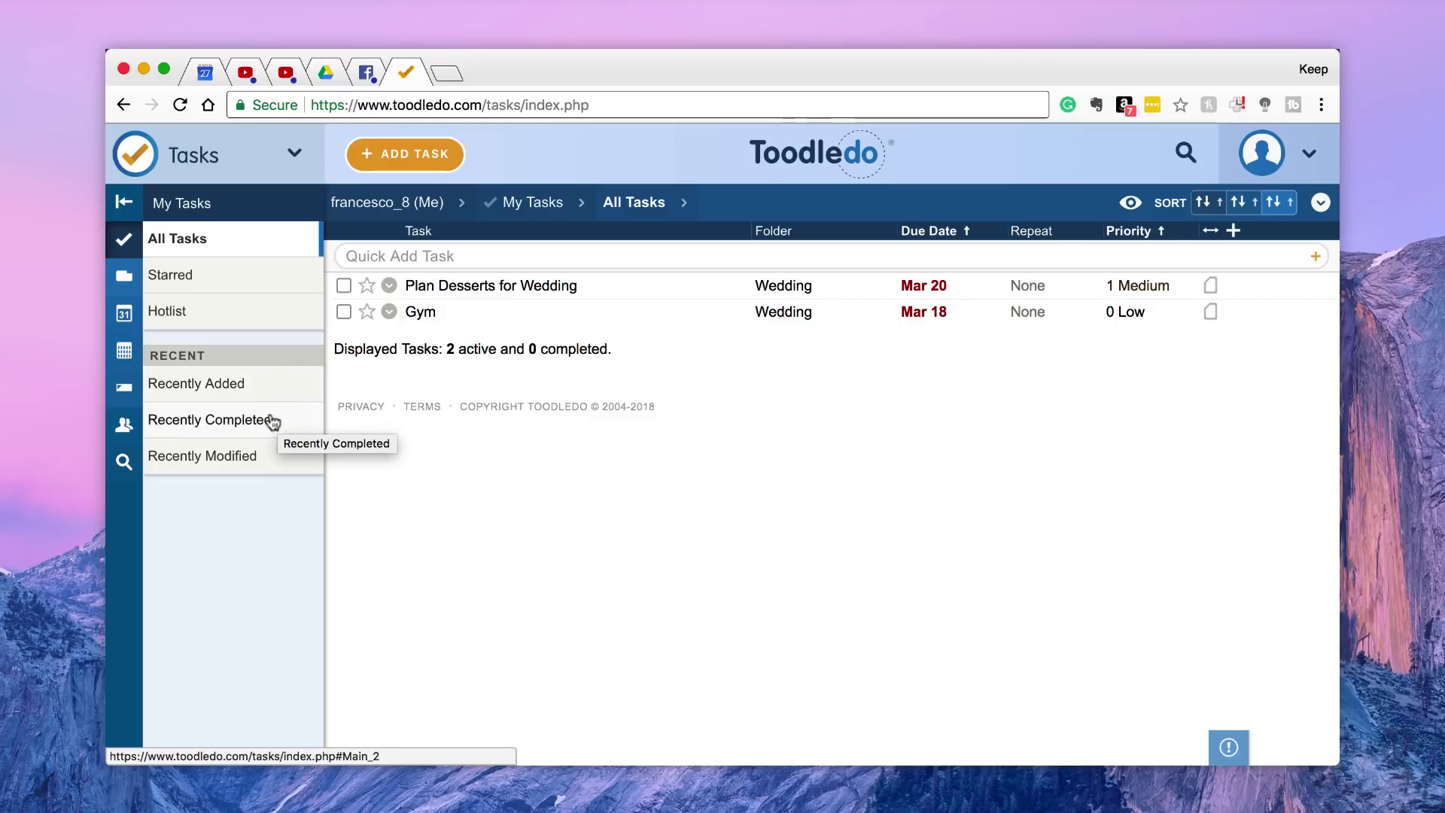
# Glance at the first task's actions, then move Plan Desserts for Wedding's due date to Mar 30
pyautogui.click(389, 287)
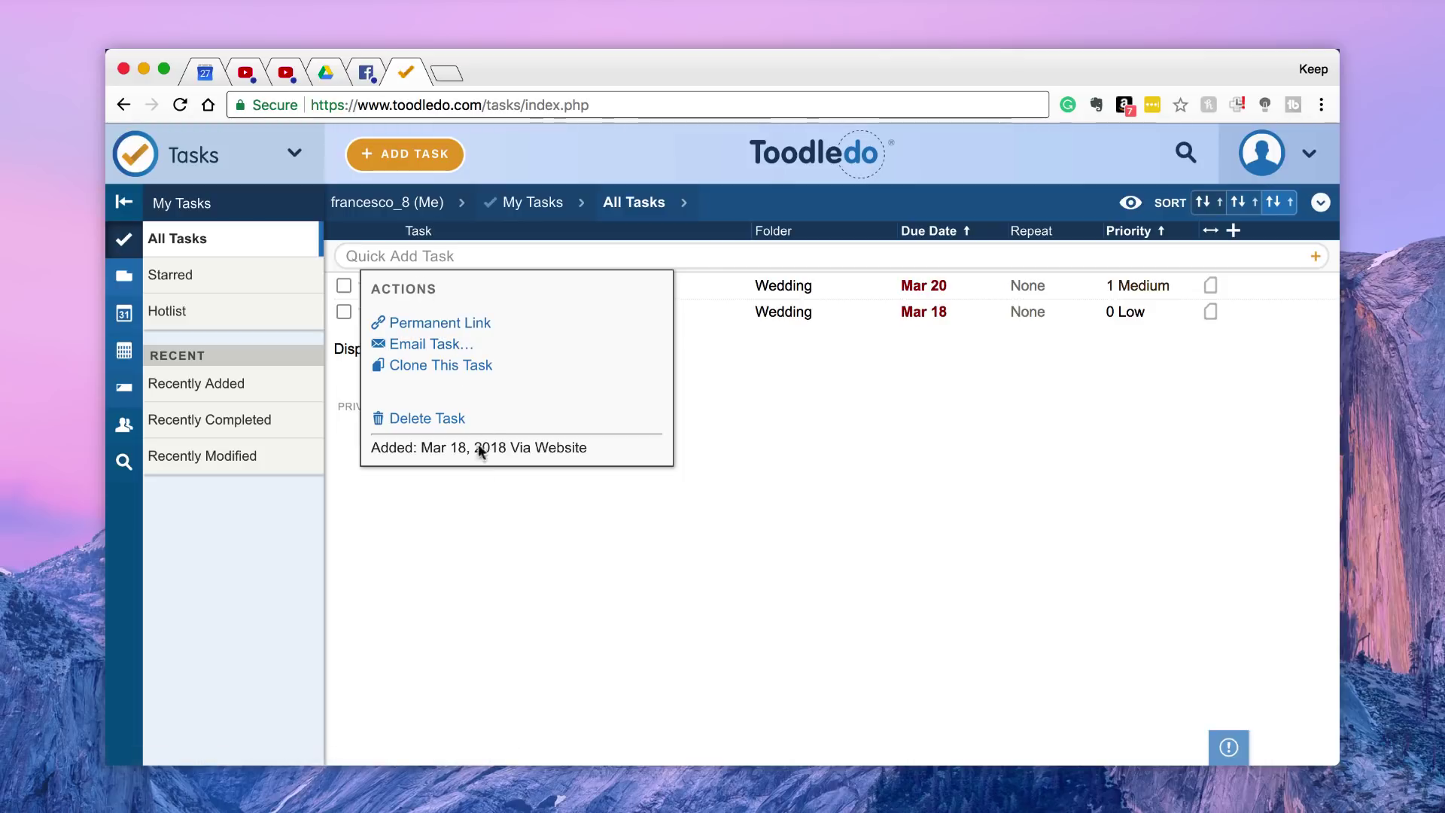
pyautogui.click(489, 532)
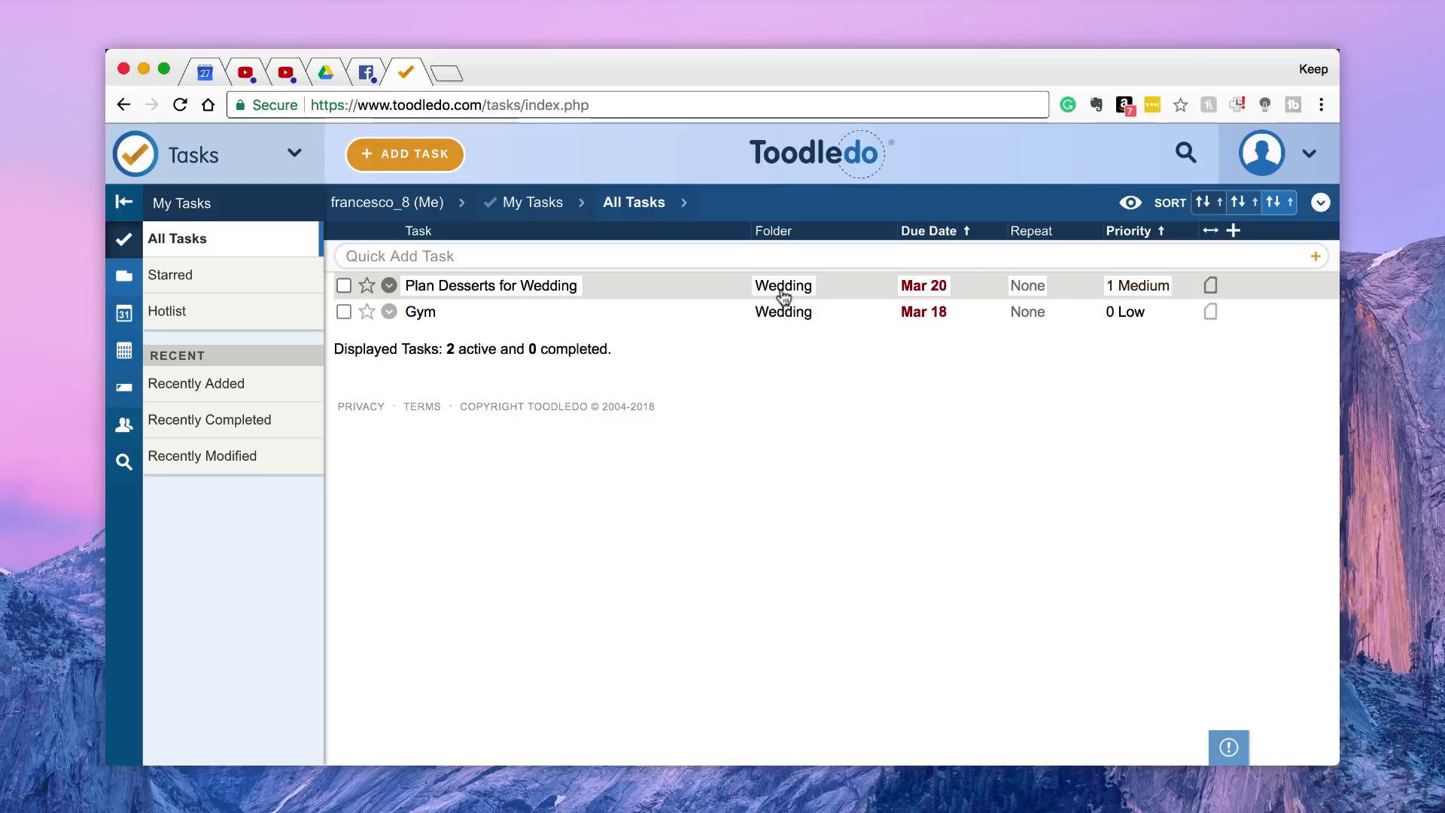
pyautogui.click(925, 287)
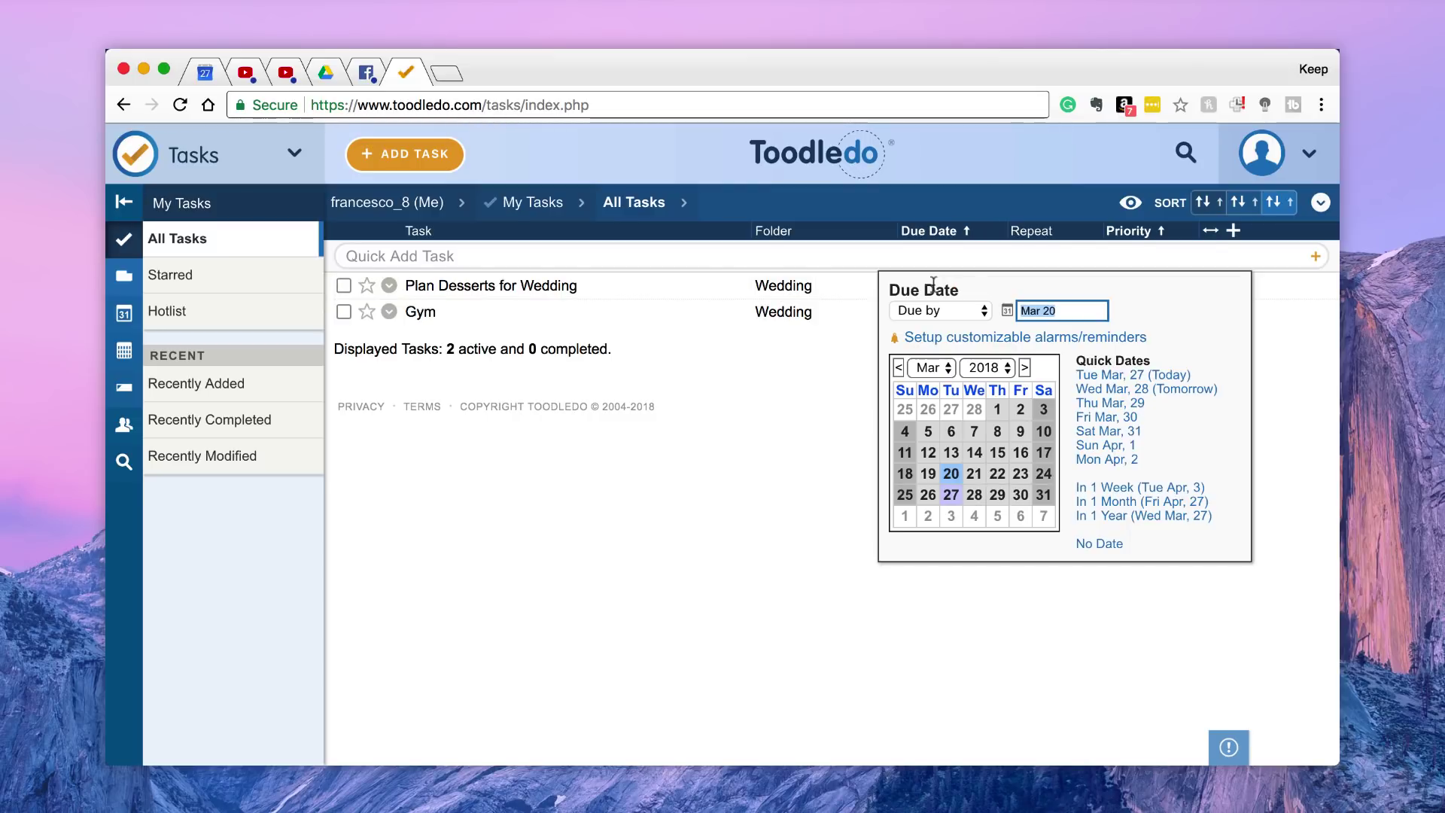
pyautogui.click(1028, 494)
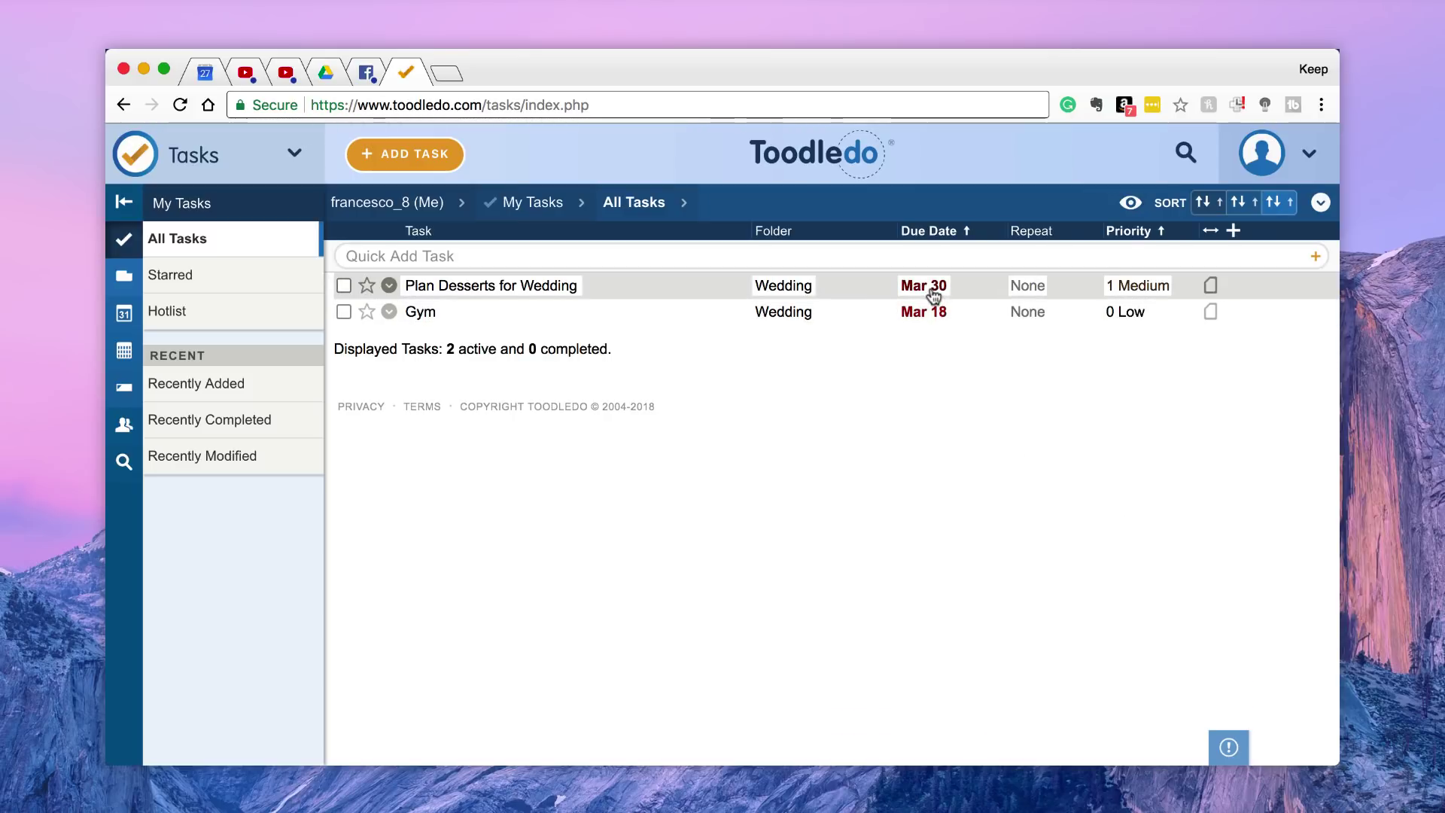
pyautogui.click(1030, 286)
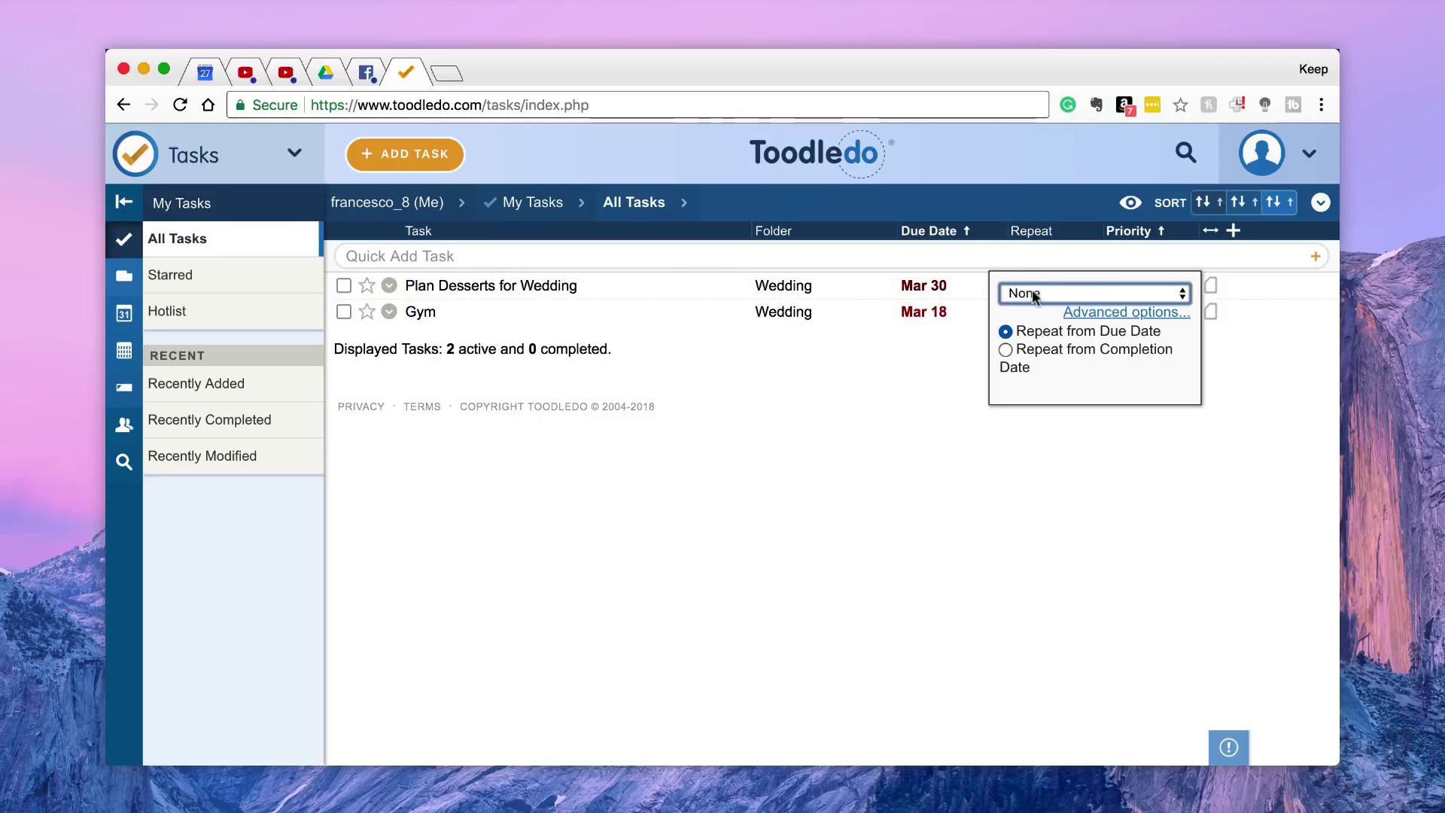
pyautogui.click(973, 374)
# Raise Plan Desserts for Wedding to 2 High priority and open its note box
pyautogui.click(1122, 285)
pyautogui.click(1122, 285)
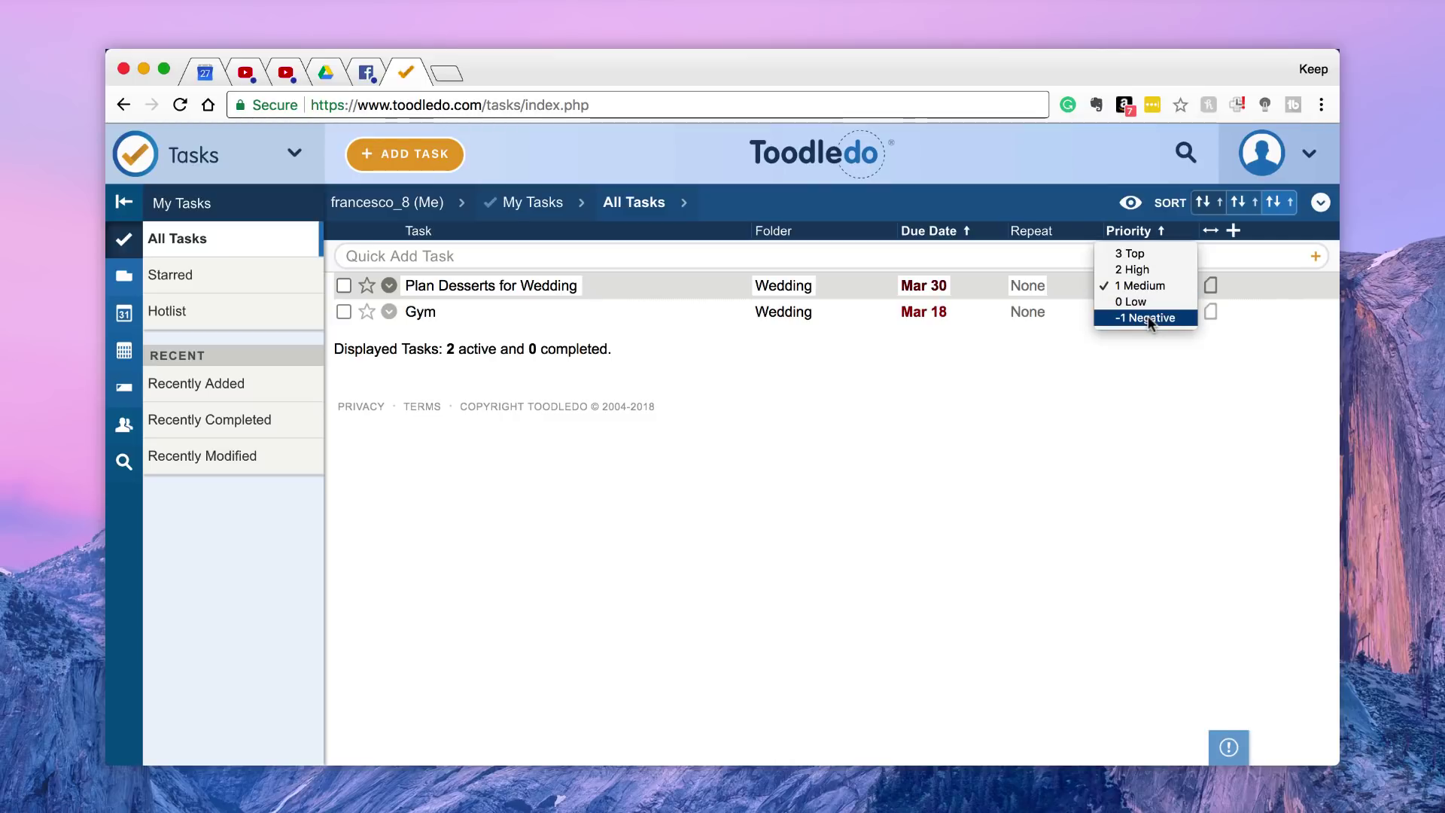
pyautogui.click(1114, 369)
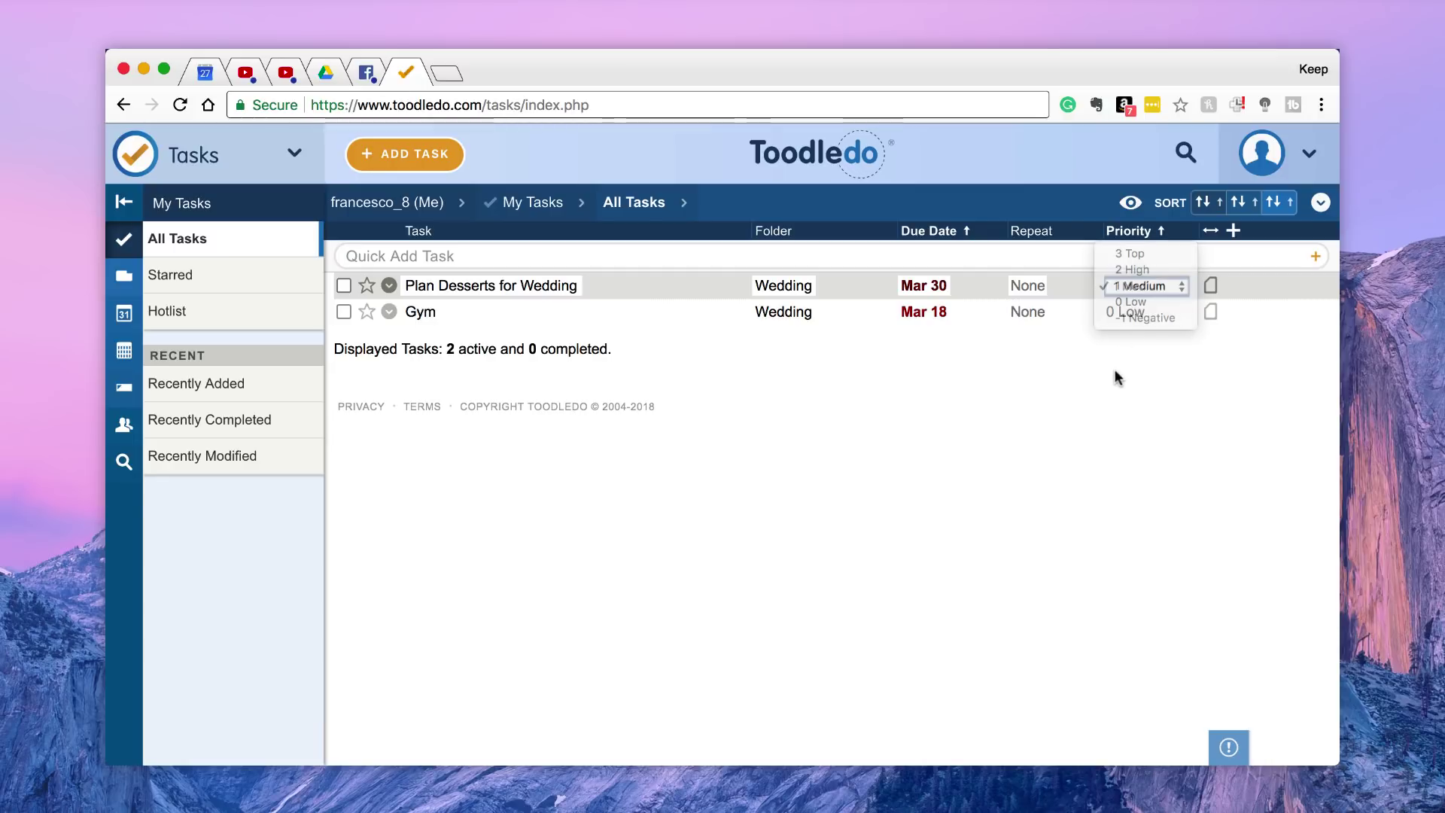
pyautogui.click(1126, 285)
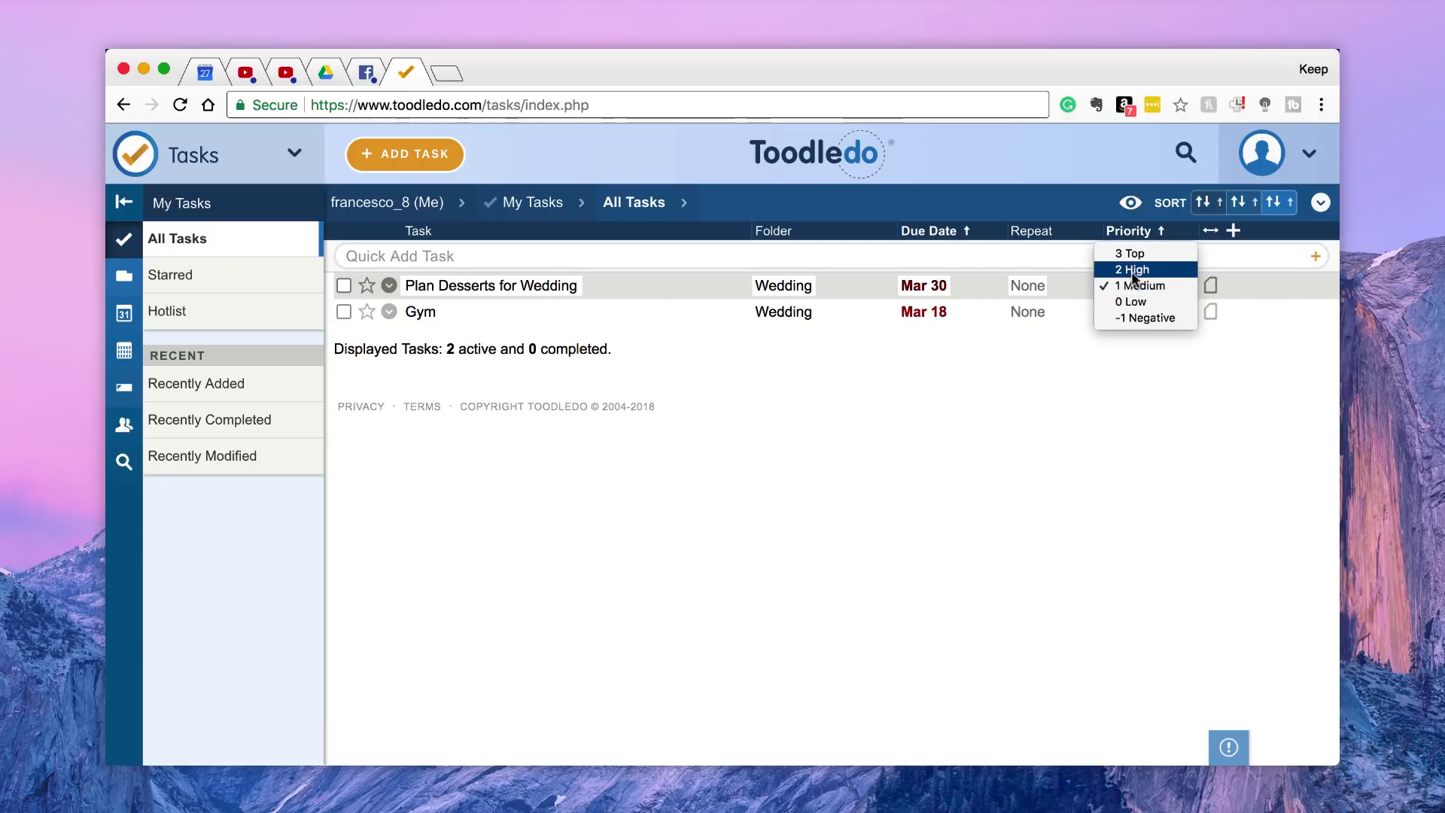
pyautogui.click(1133, 269)
pyautogui.click(1212, 288)
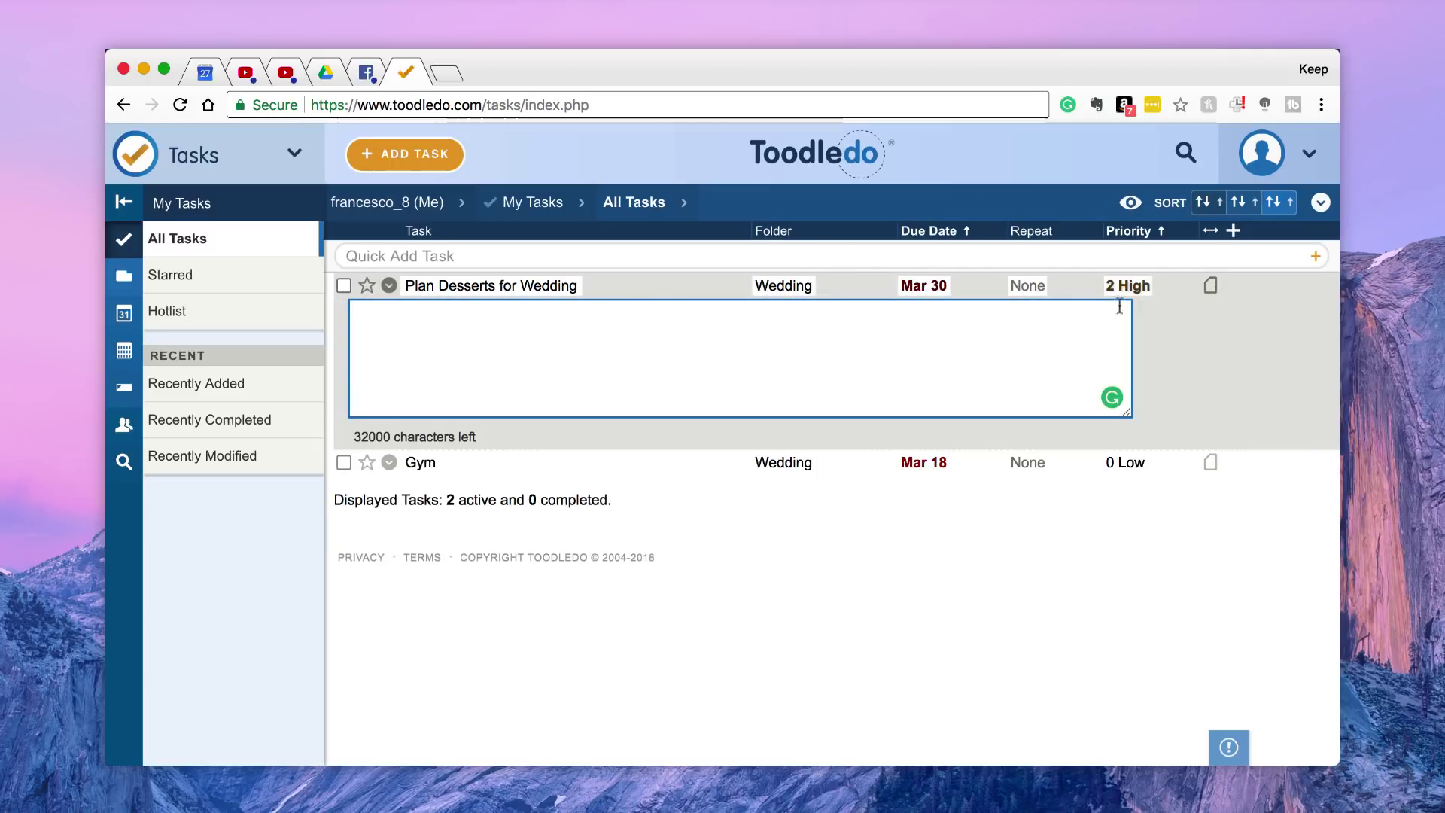
# Star Plan Desserts for Wedding, view the Starred list, then return to All Tasks
pyautogui.click(368, 286)
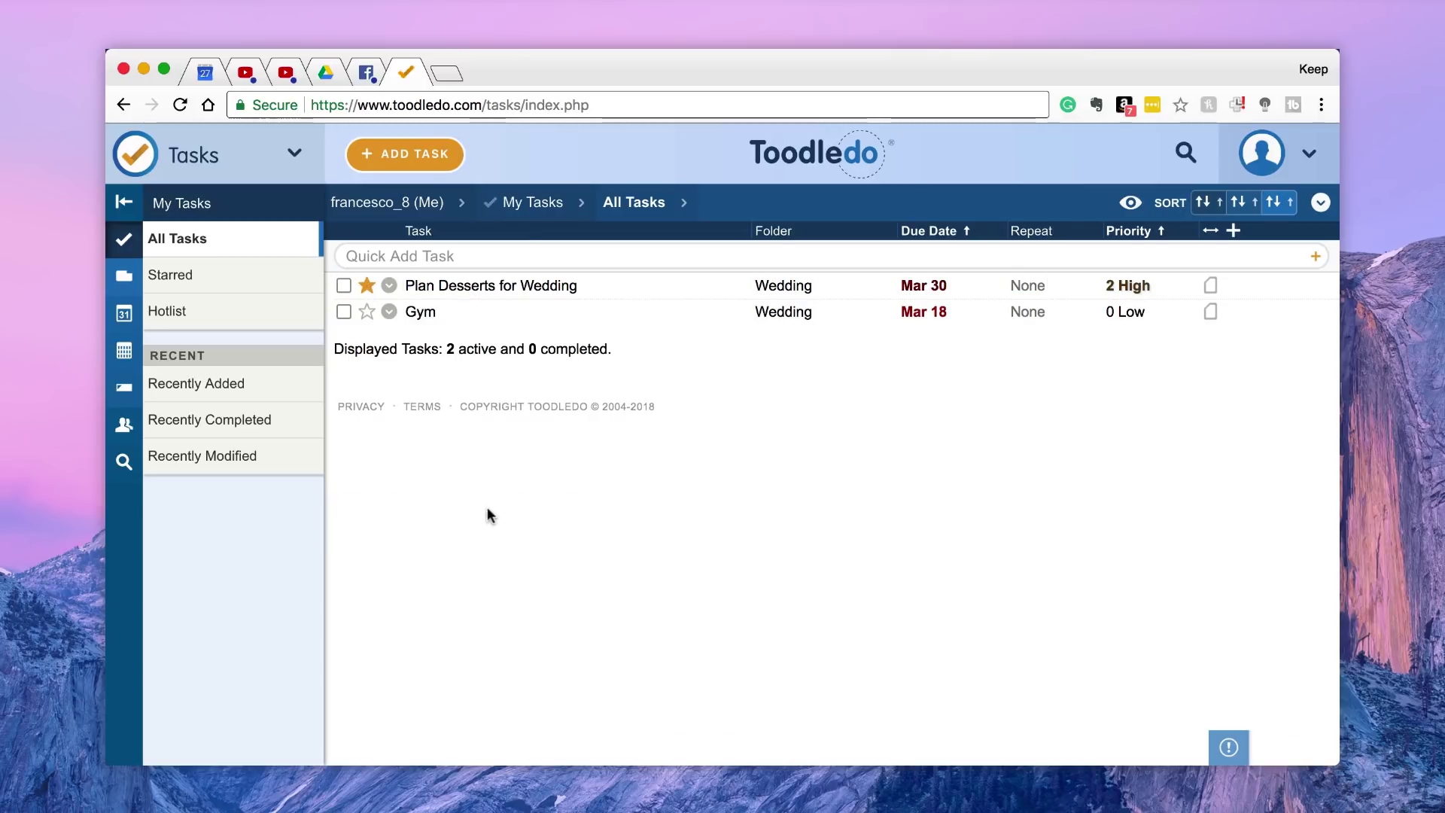
pyautogui.click(277, 285)
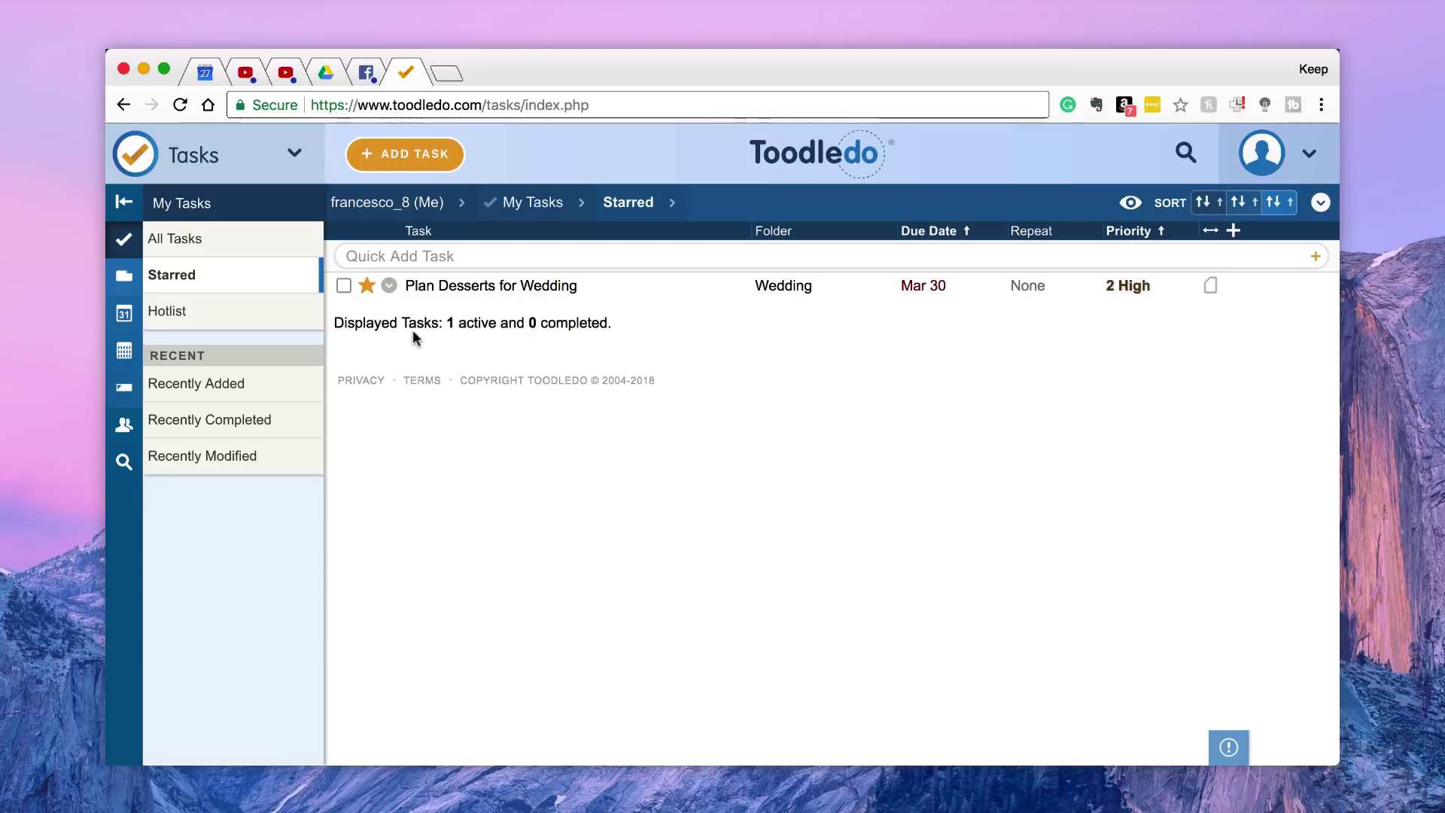
pyautogui.click(253, 246)
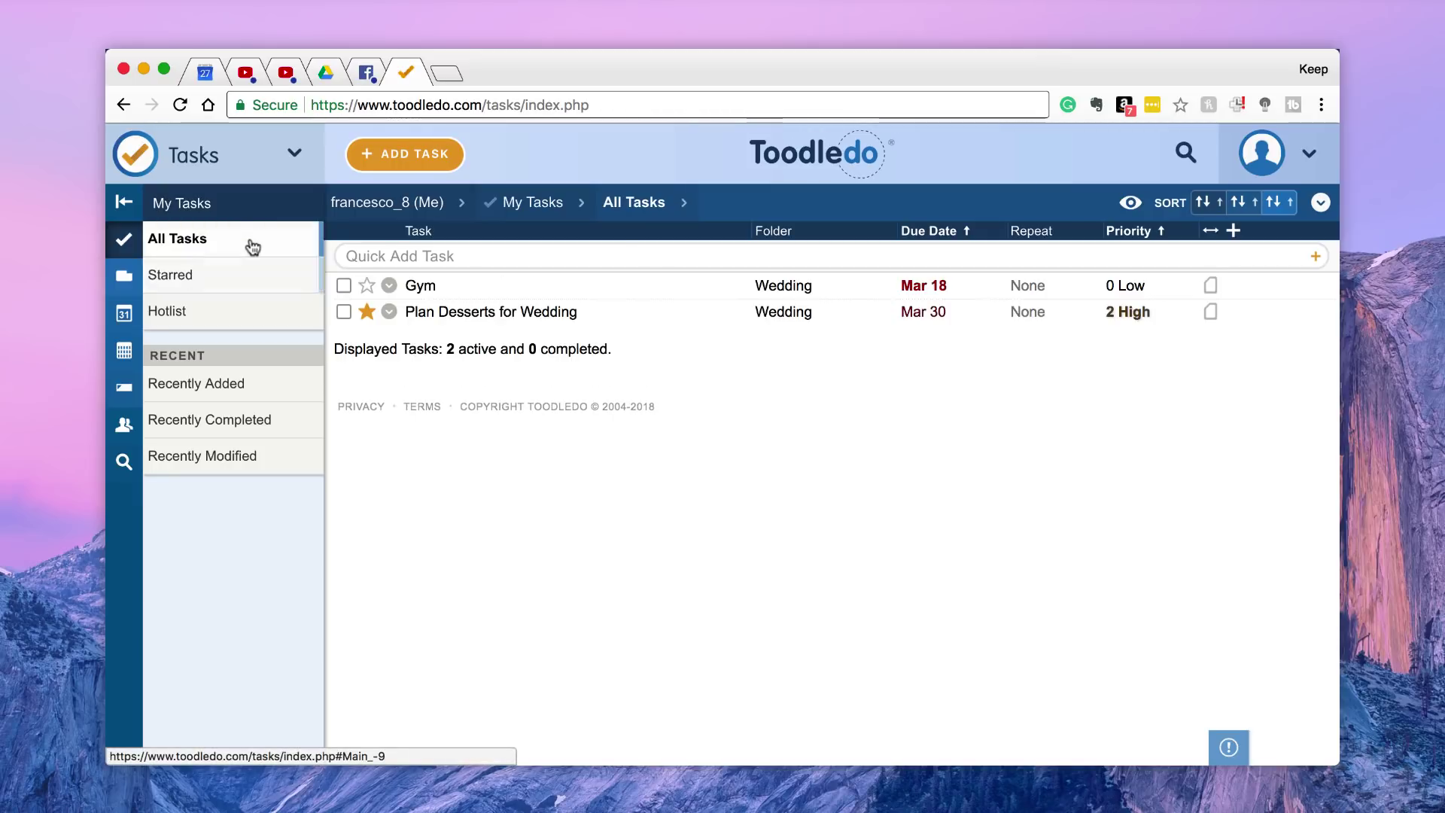
pyautogui.click(405, 259)
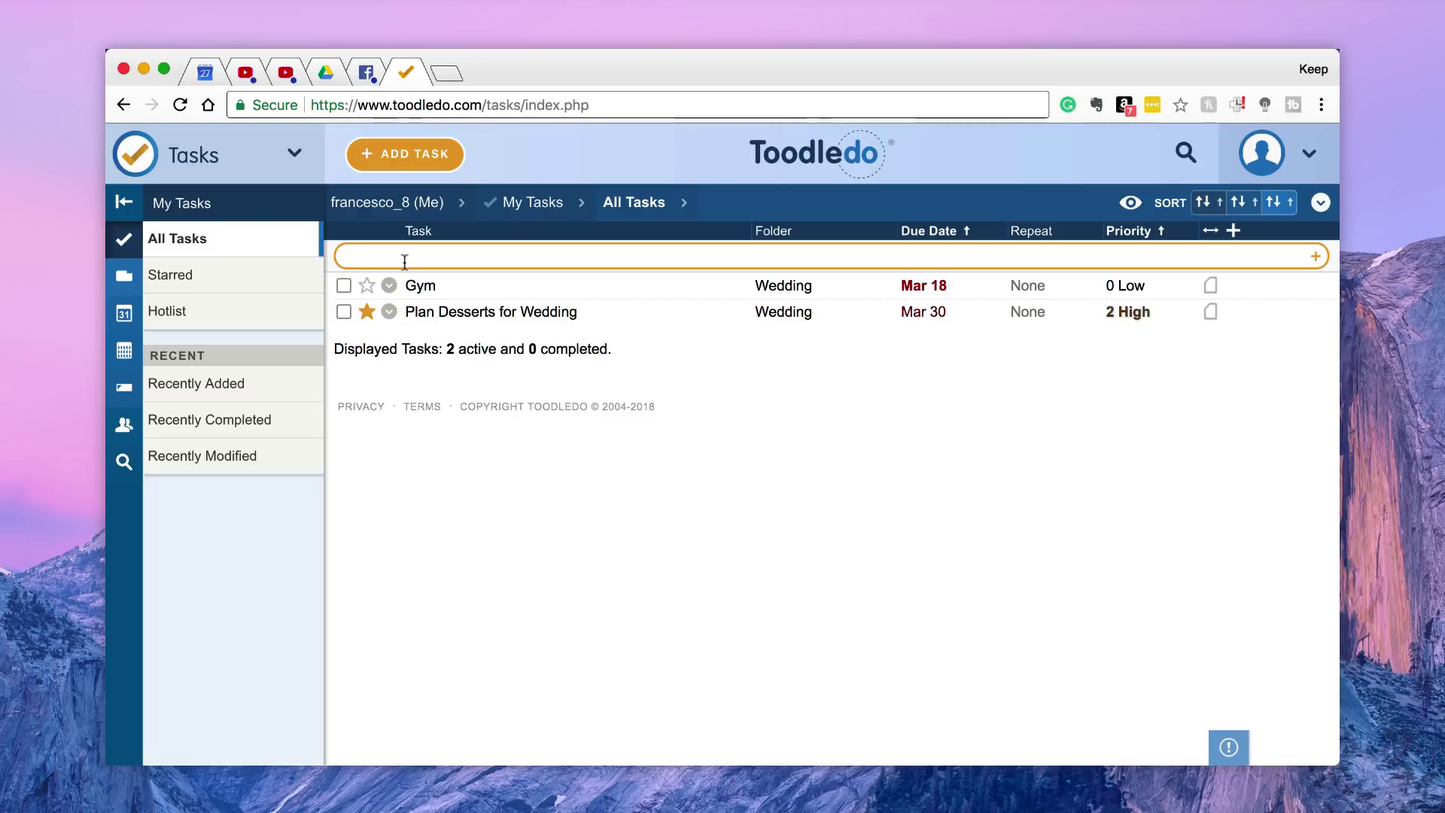
# Quick-add the task 'Go ice skating' with 'tomorrow' as its due date
pyautogui.write('FGo')
pyautogui.press('BackSpace')
pyautogui.press('BackSpace')
pyautogui.press('BackSpace')
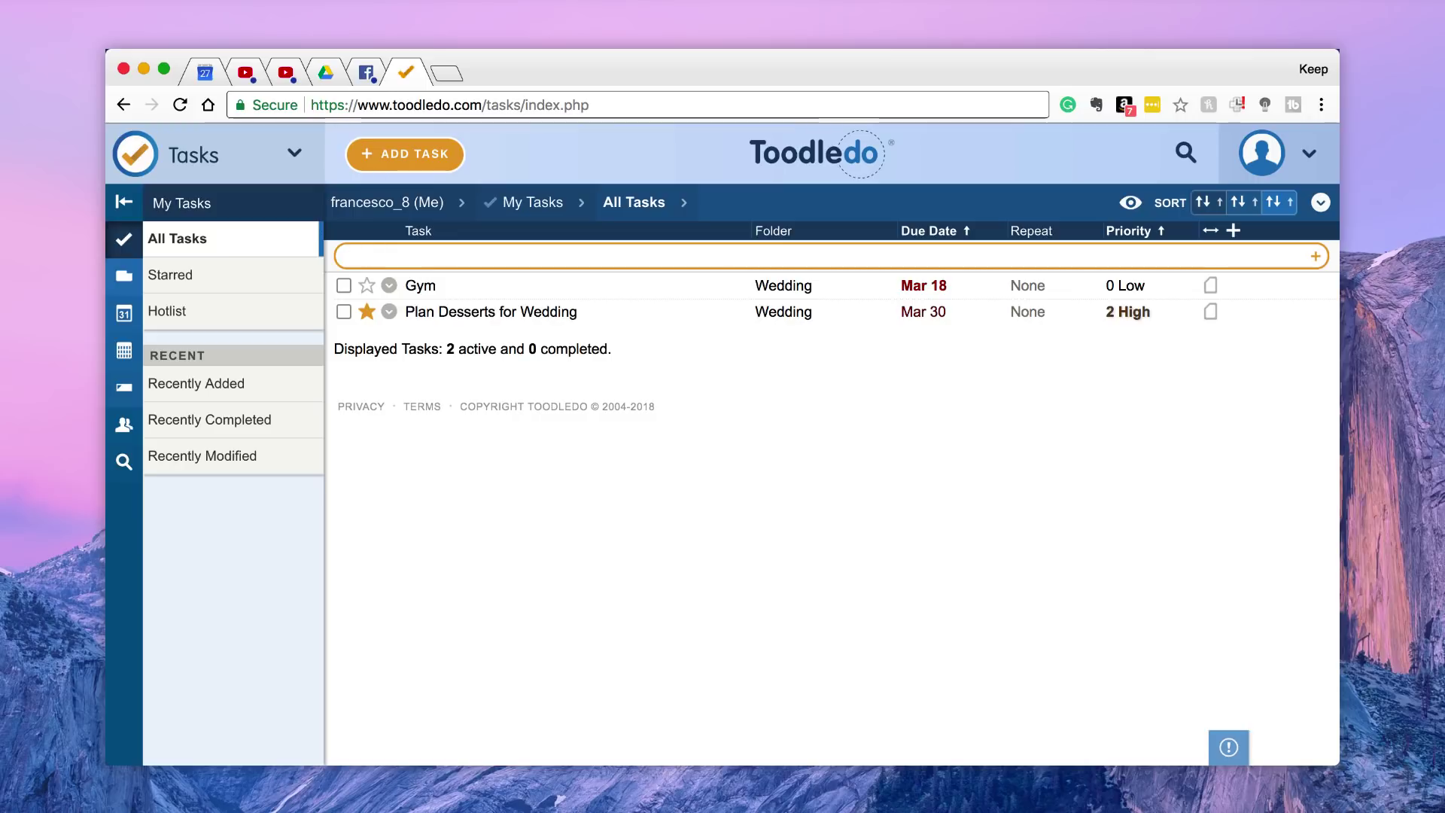
pyautogui.write('Go i')
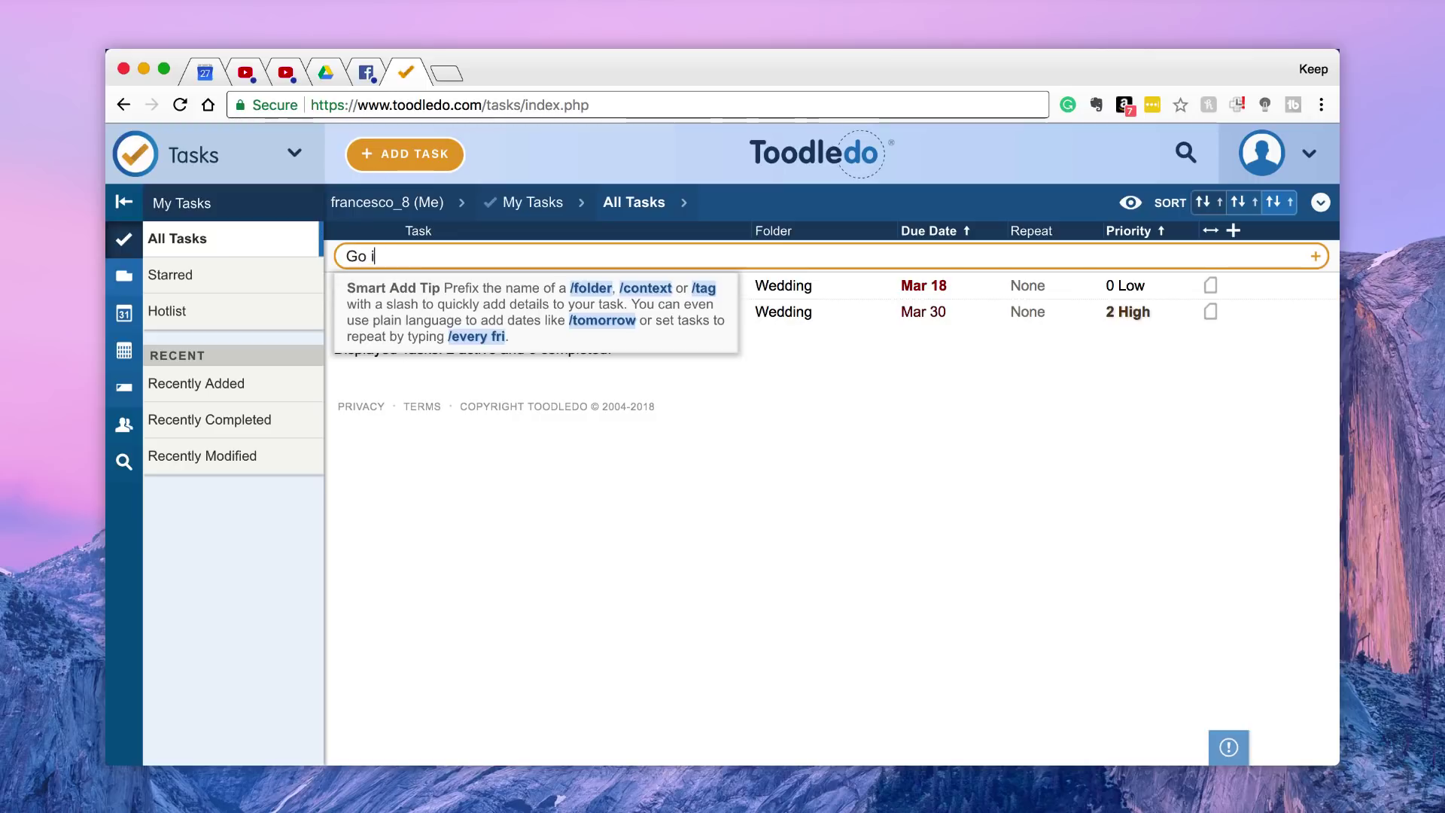
pyautogui.write('ce skat')
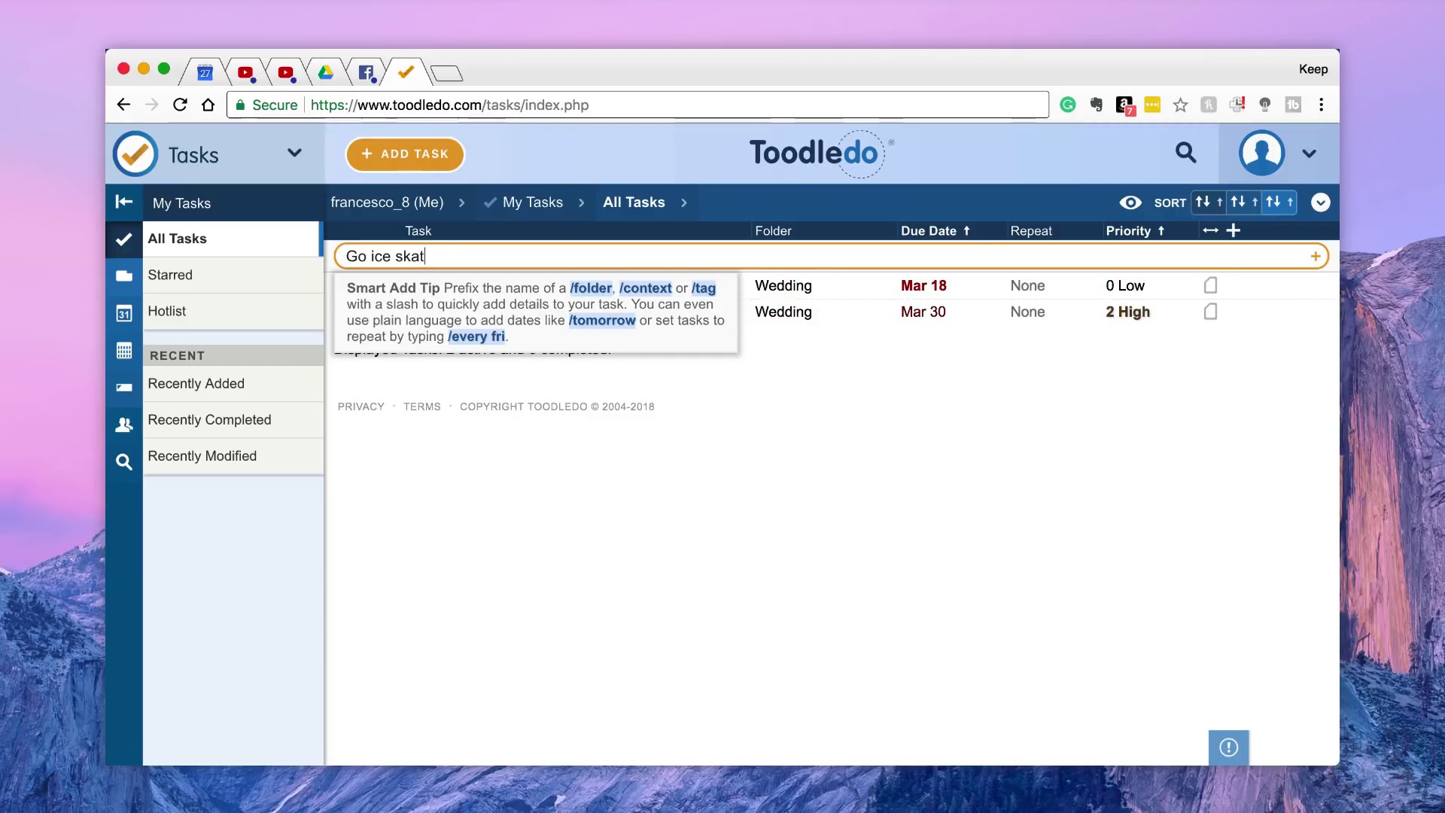
pyautogui.write('ing /')
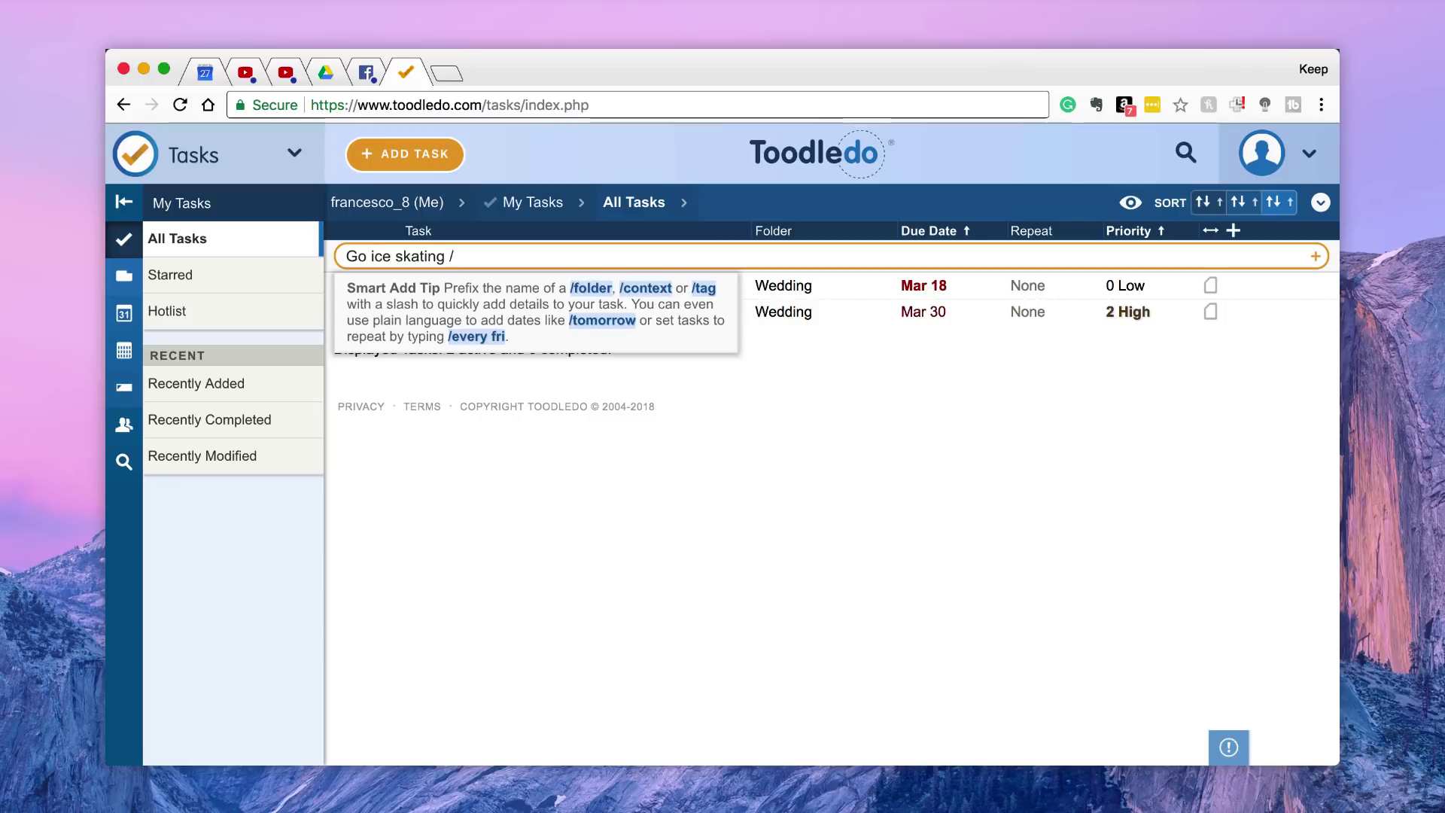
pyautogui.write('ho')
pyautogui.press('BackSpace')
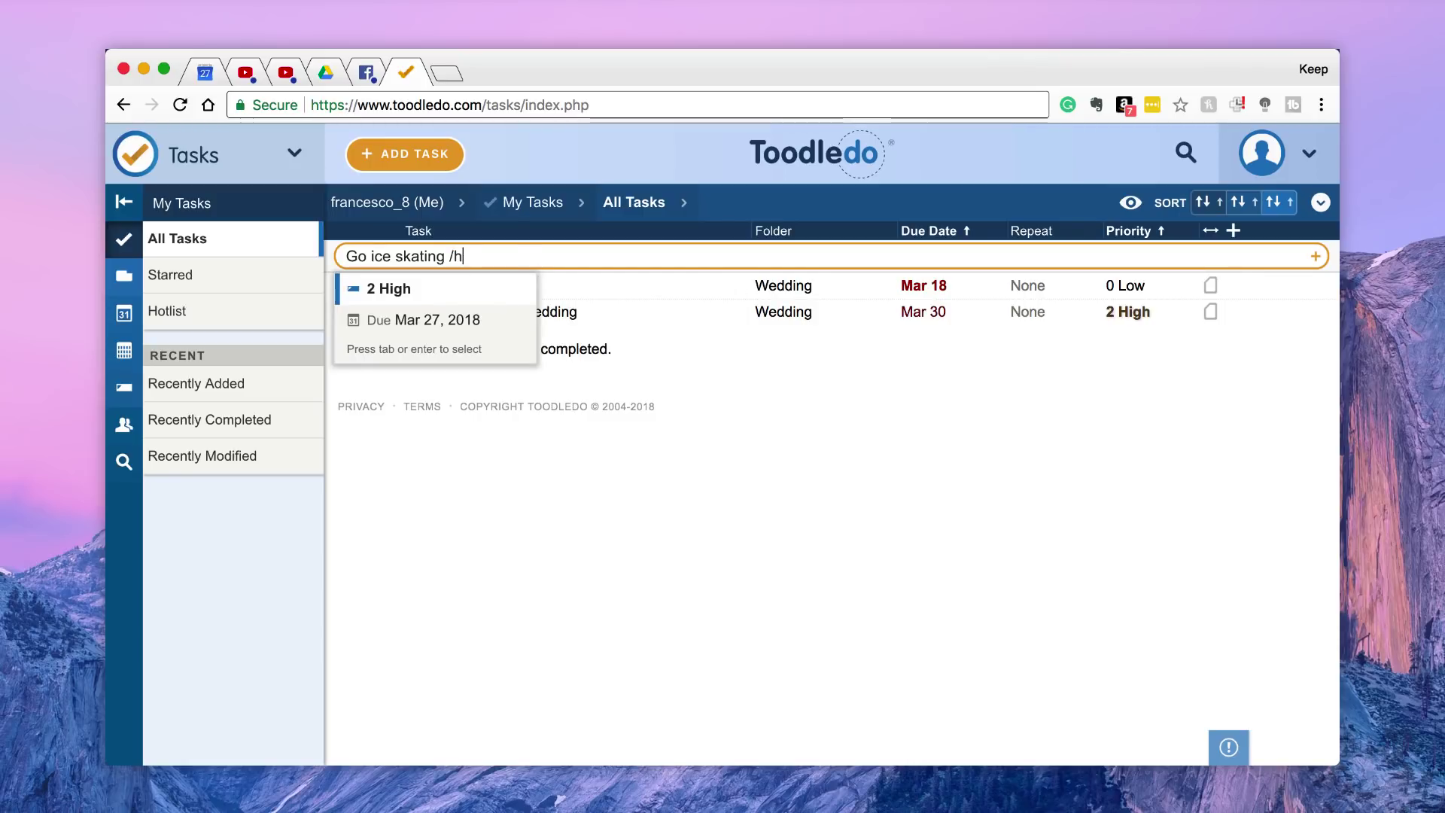
pyautogui.write('b')
pyautogui.press('BackSpace')
pyautogui.press('BackSpace')
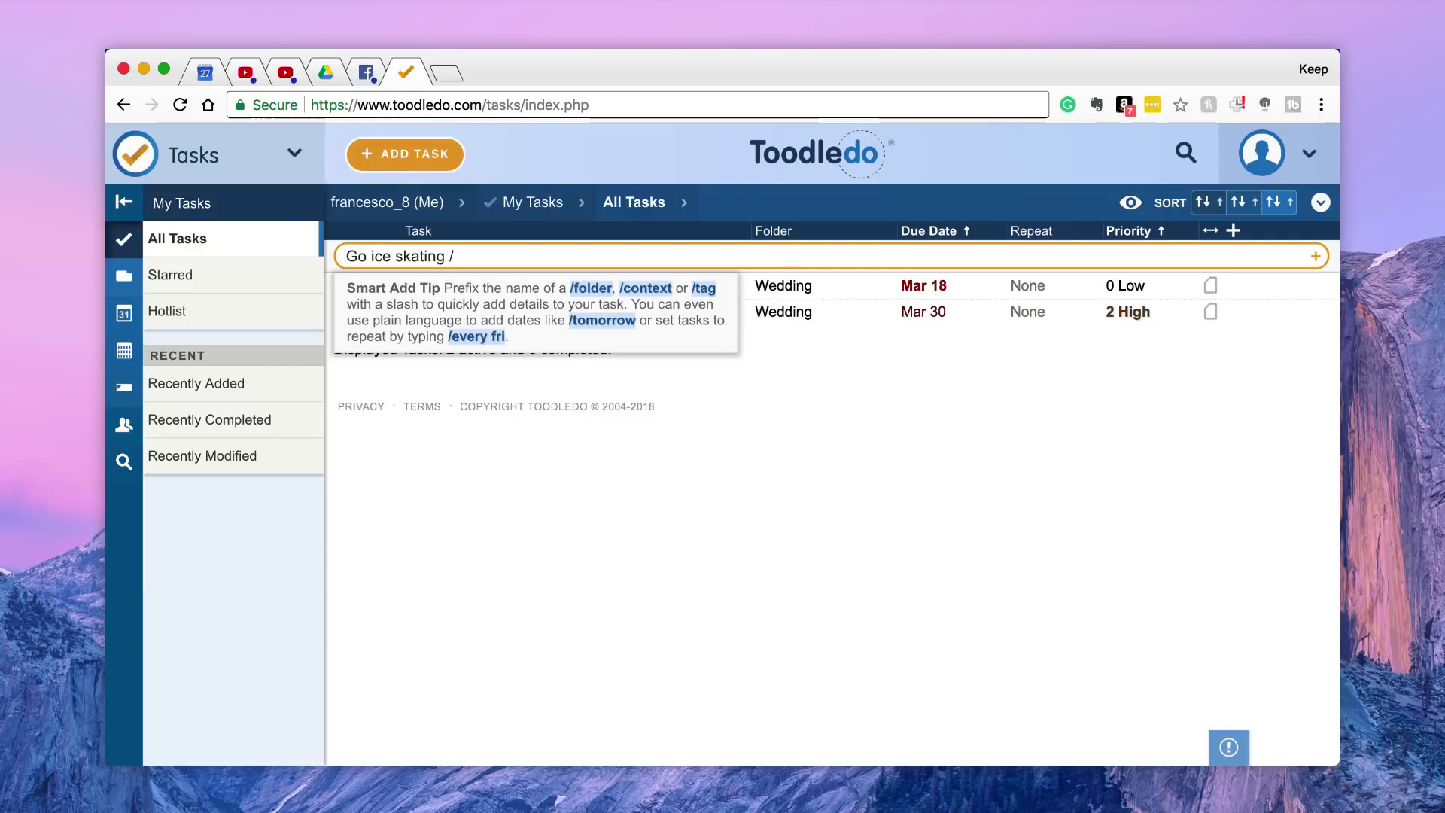
pyautogui.write('tomoee')
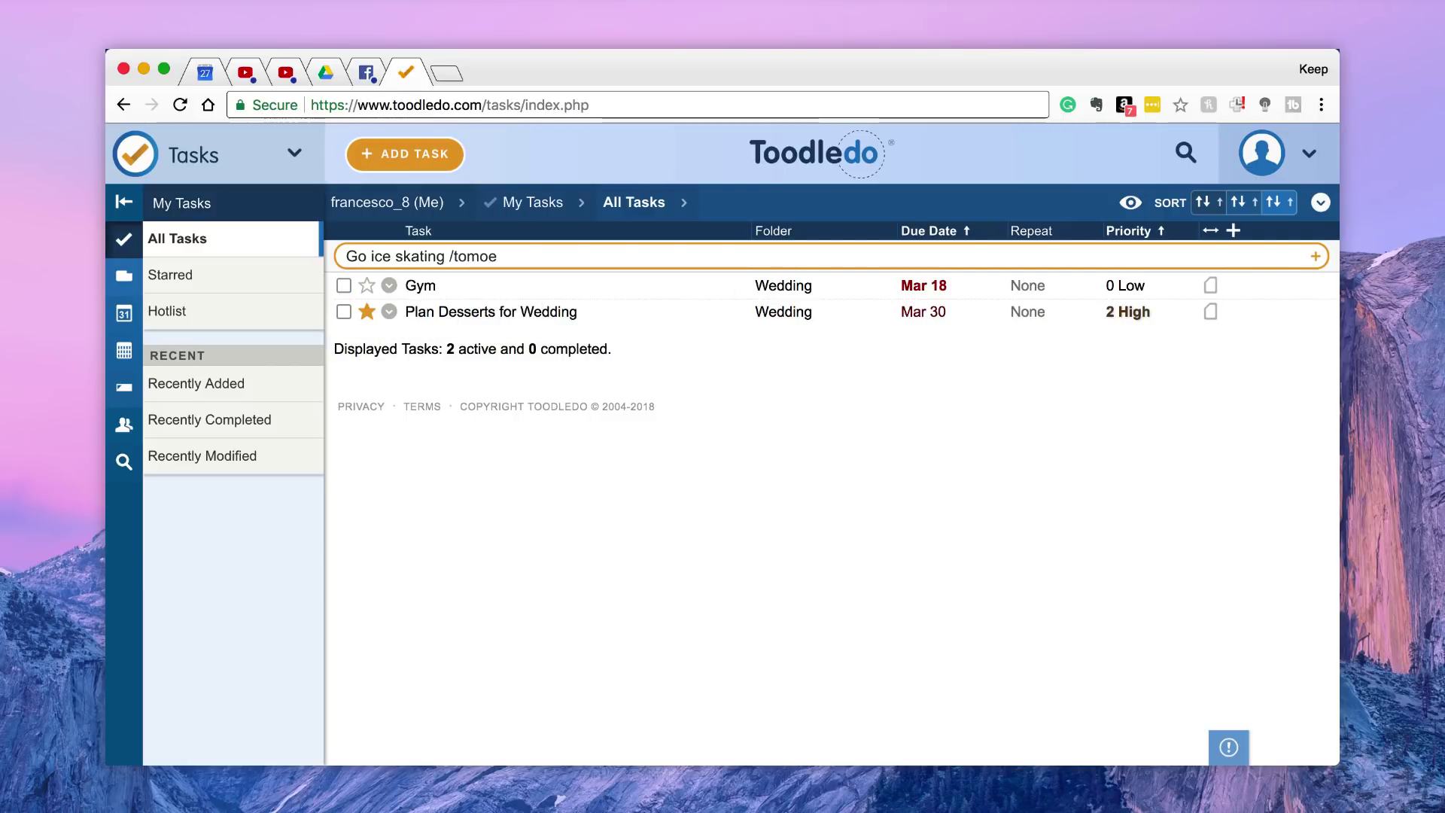
pyautogui.press('BackSpace')
pyautogui.write('rrow')
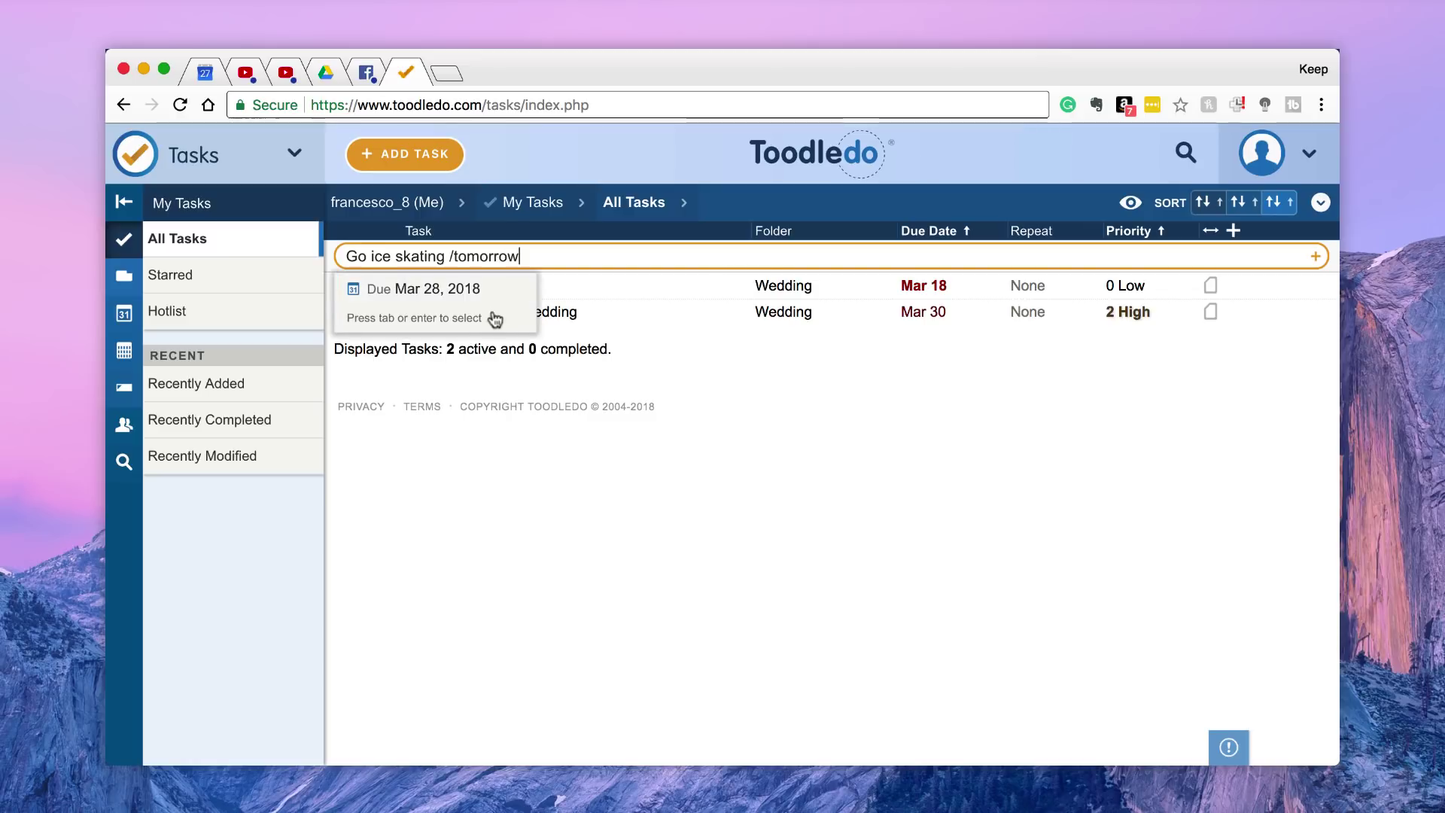
# Accept due date Mar 28, 2018, append '/hobbies', set priority 2 High and add the task
pyautogui.click(490, 316)
pyautogui.write('/')
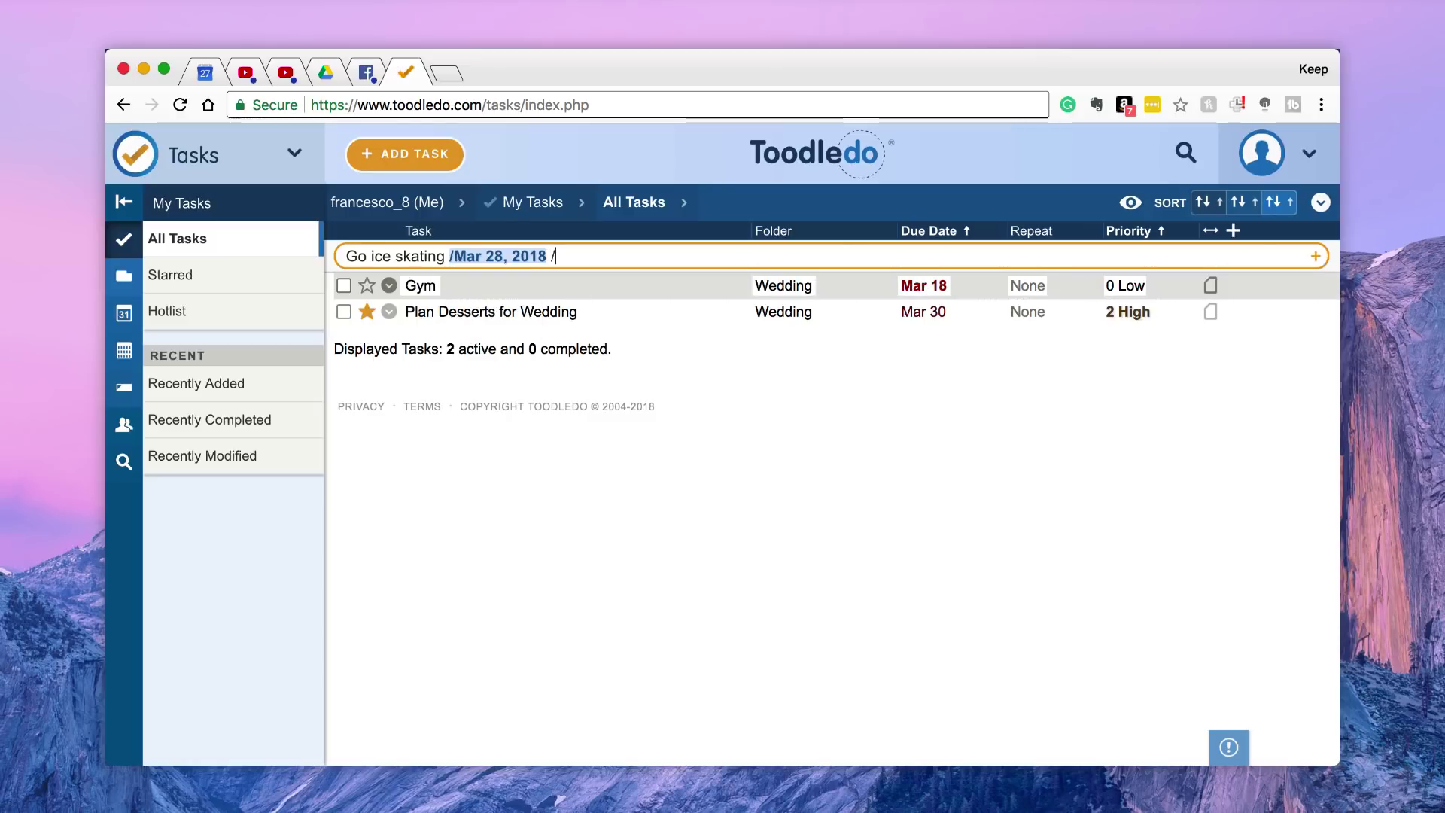
pyautogui.write('hobbies /')
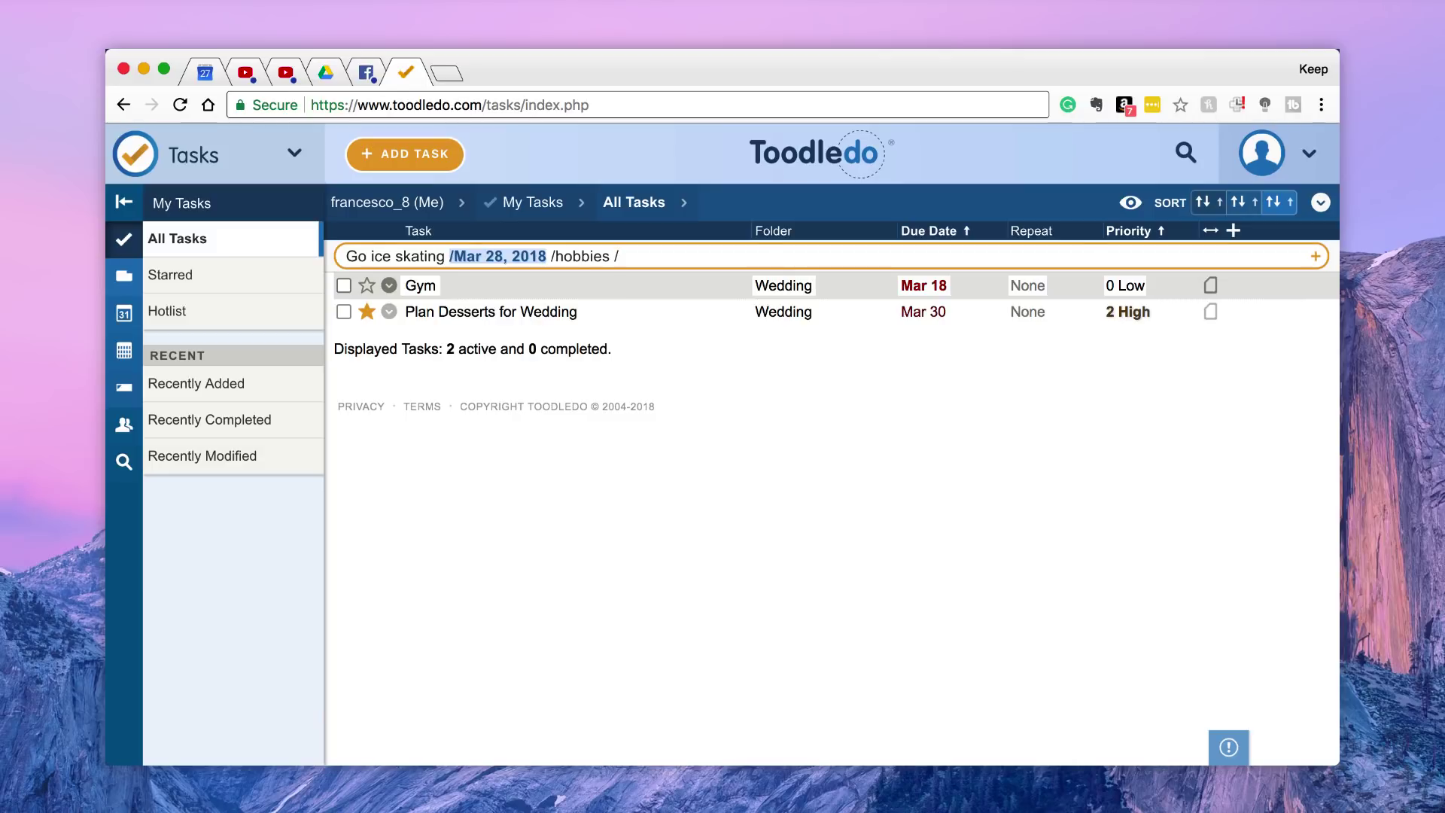
pyautogui.write('2')
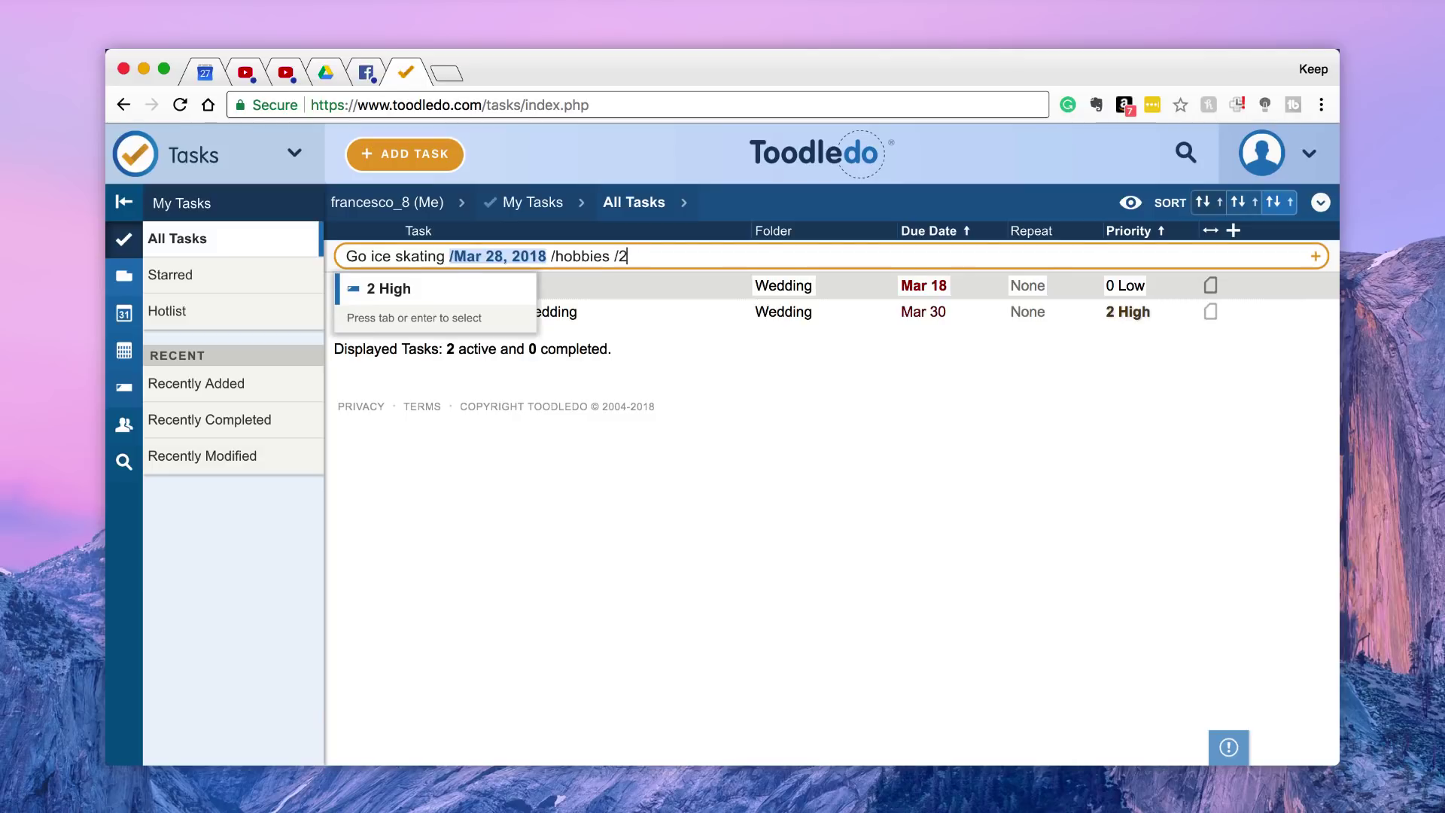
pyautogui.press('BackSpace')
pyautogui.click(530, 299)
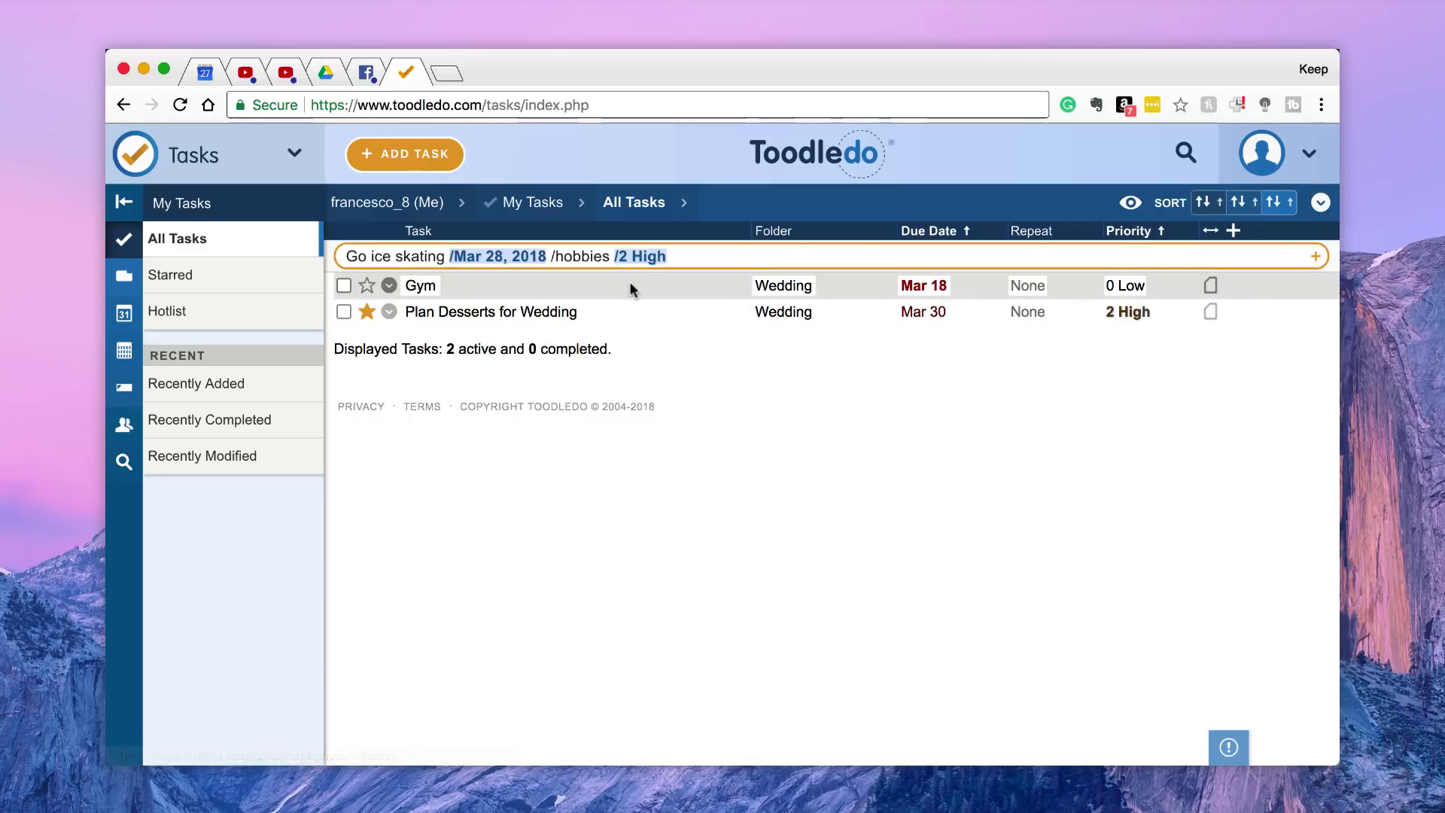
pyautogui.press('Return')
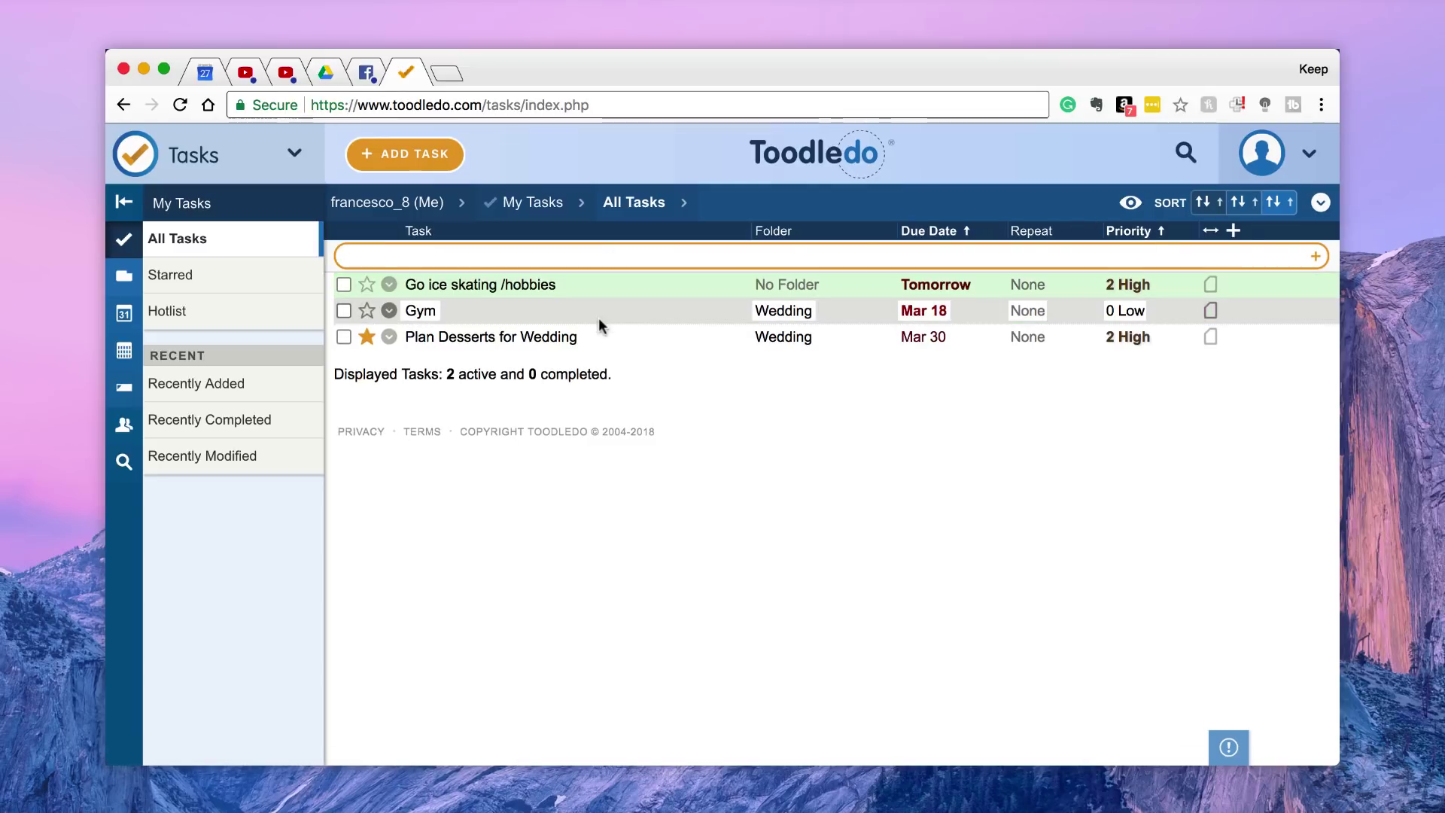
# Strip '/hobbies' from the name and file Go ice skating in the Wedding folder
pyautogui.click(529, 284)
pyautogui.moveTo(504, 284); pyautogui.dragTo(565, 285)
pyautogui.press('BackSpace')
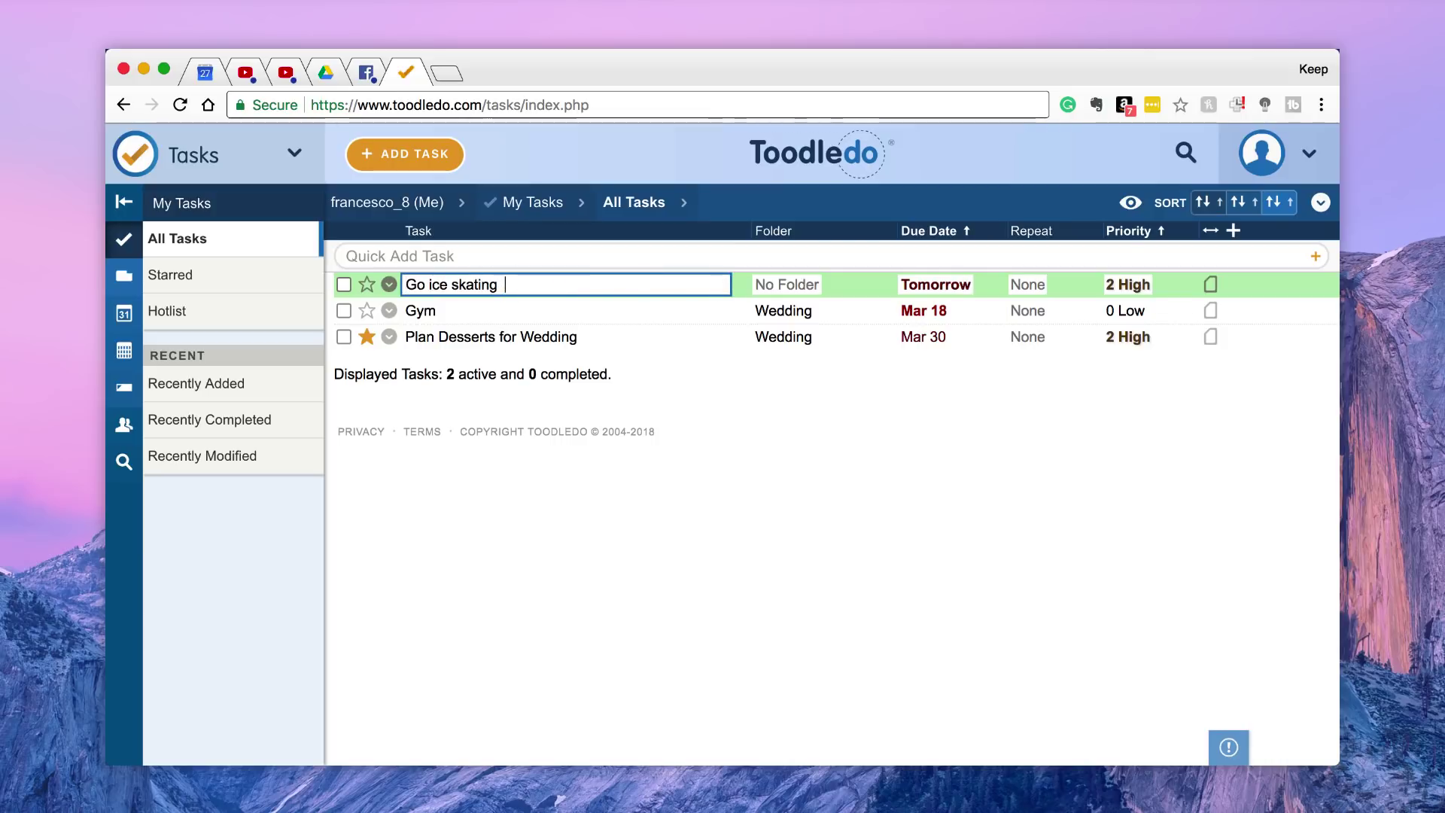
pyautogui.press('Return')
pyautogui.click(790, 286)
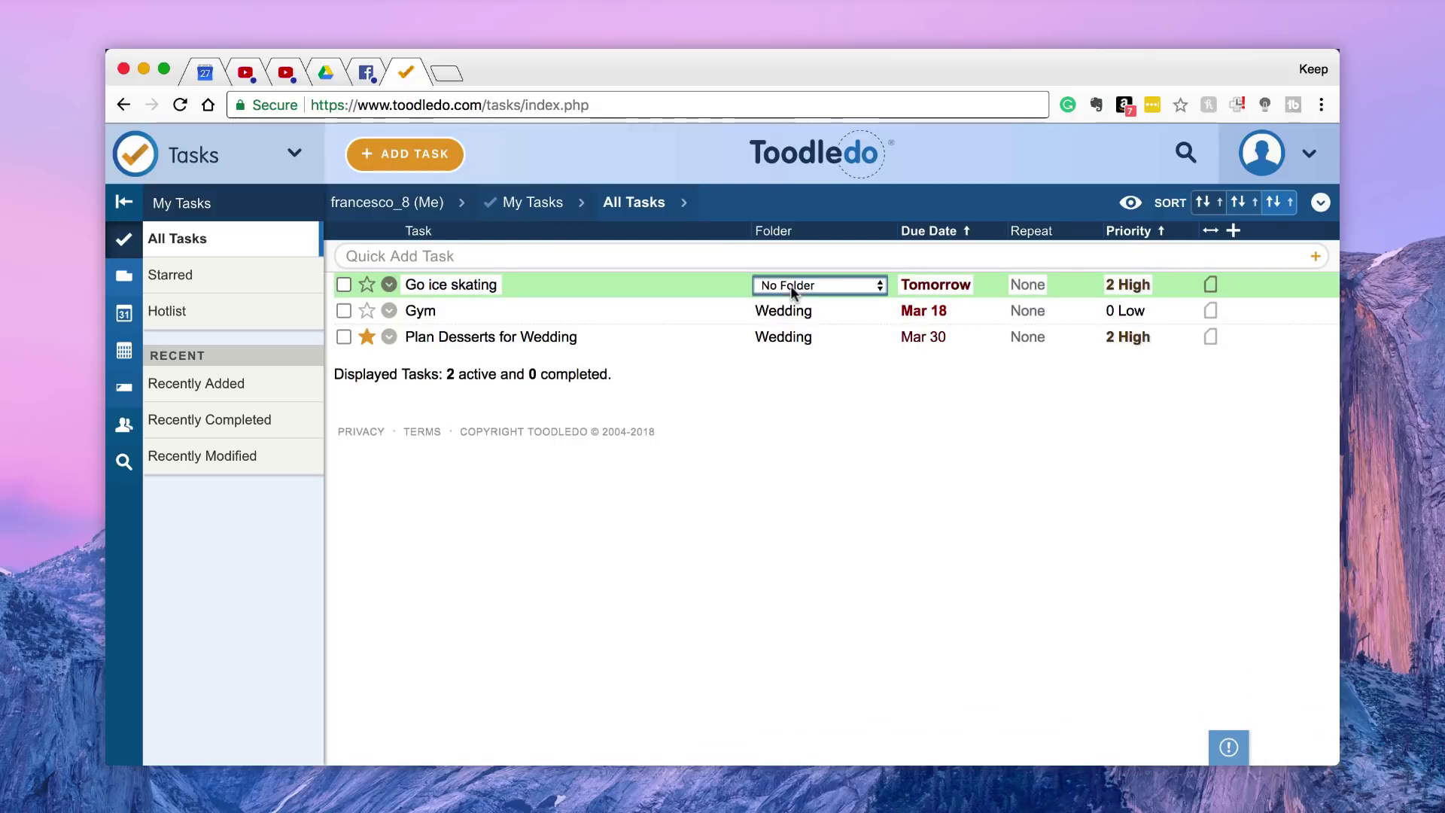
pyautogui.click(791, 286)
pyautogui.click(790, 300)
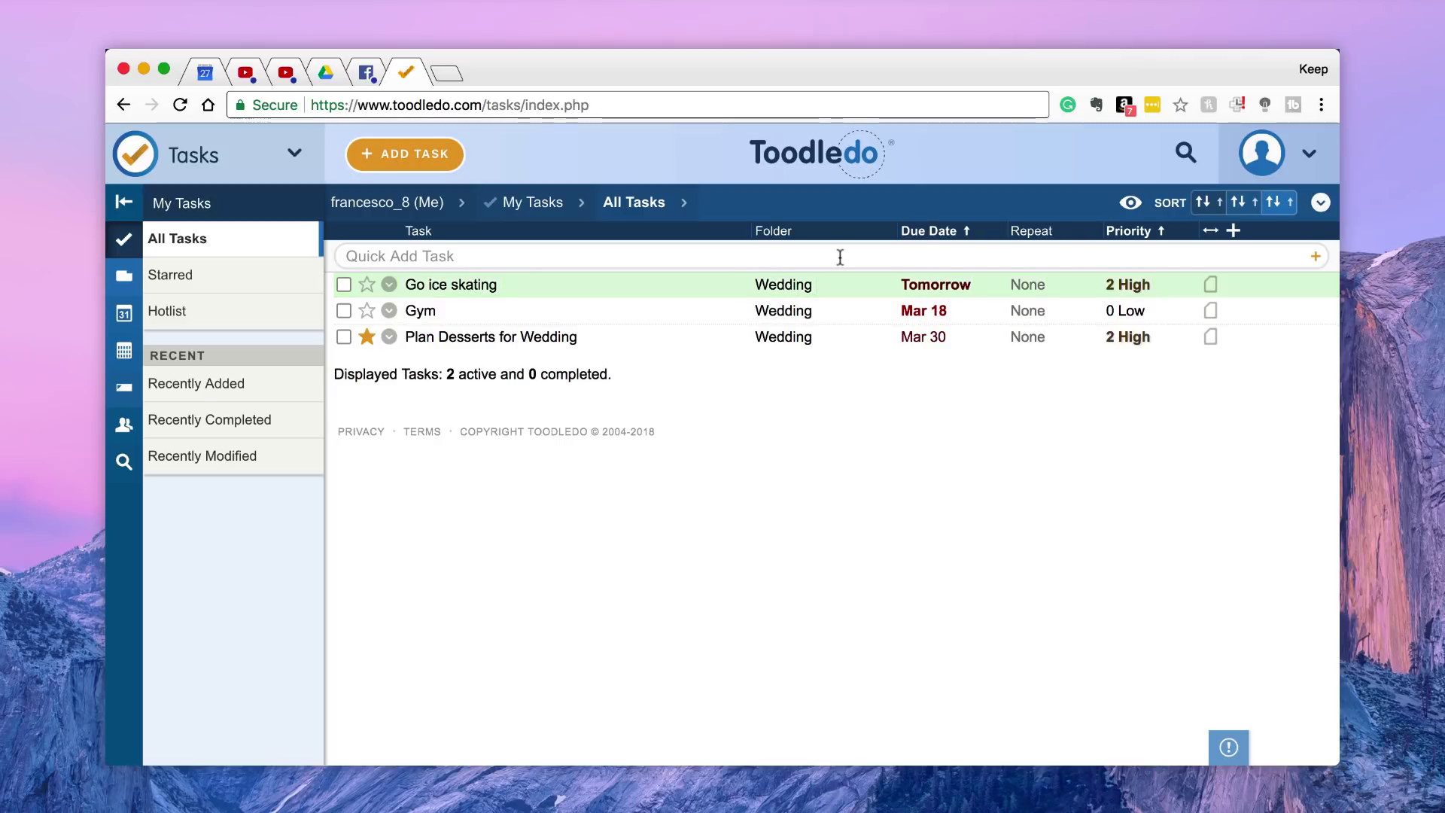
# Set the task list to Multi-Line layout after trying Grid, then open Filter Options
pyautogui.click(1320, 203)
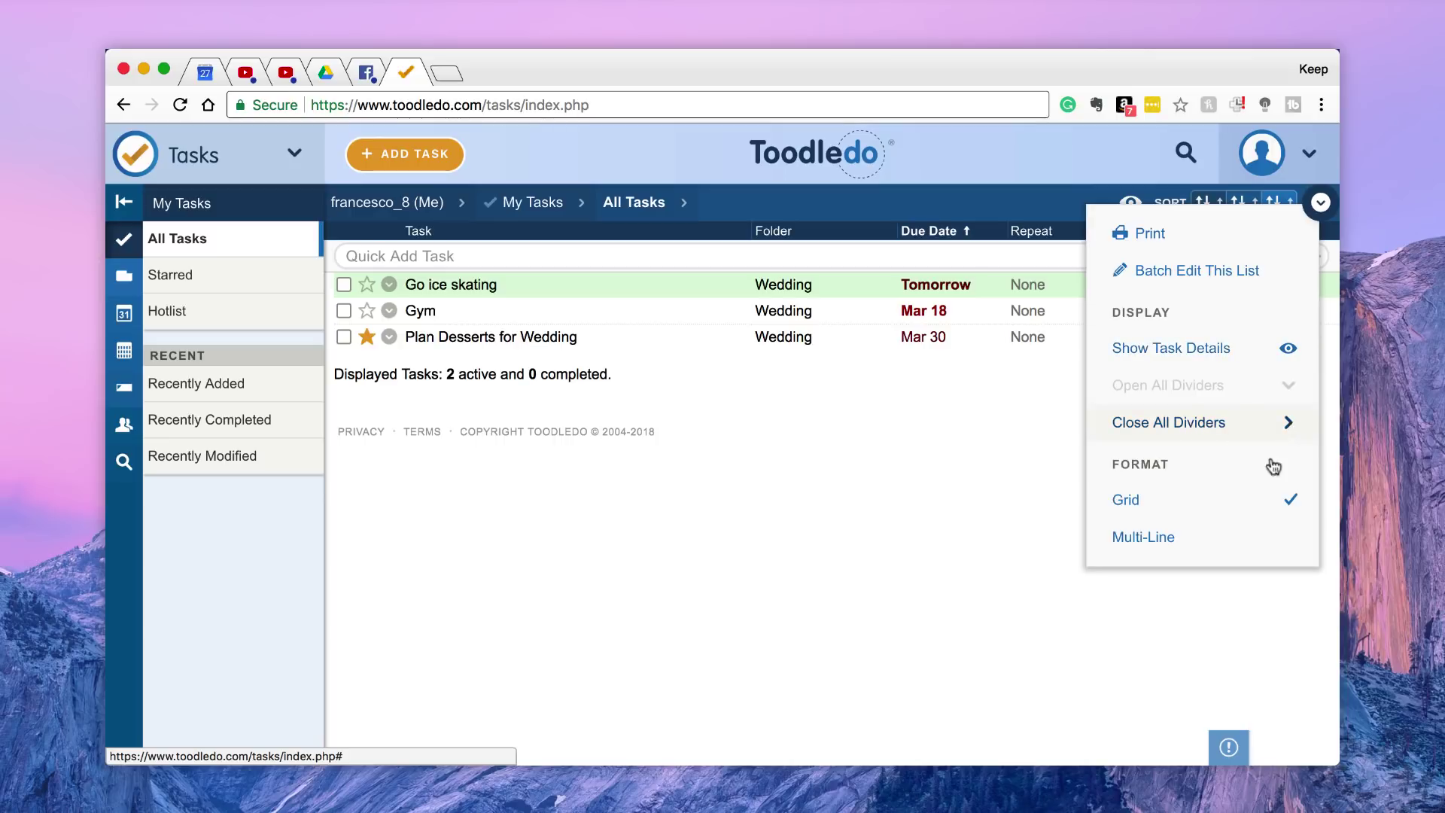
pyautogui.click(1239, 536)
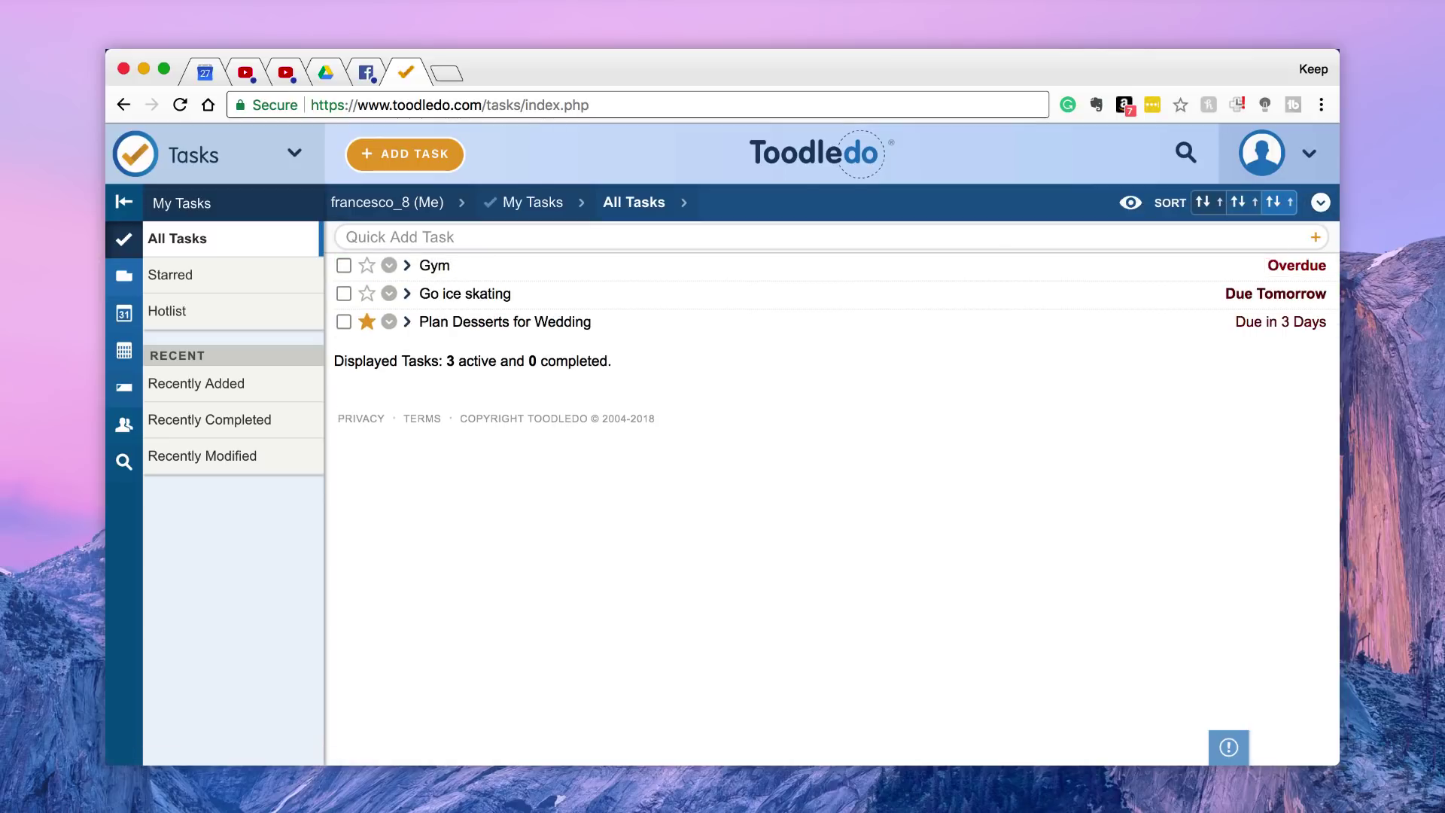
pyautogui.click(1321, 203)
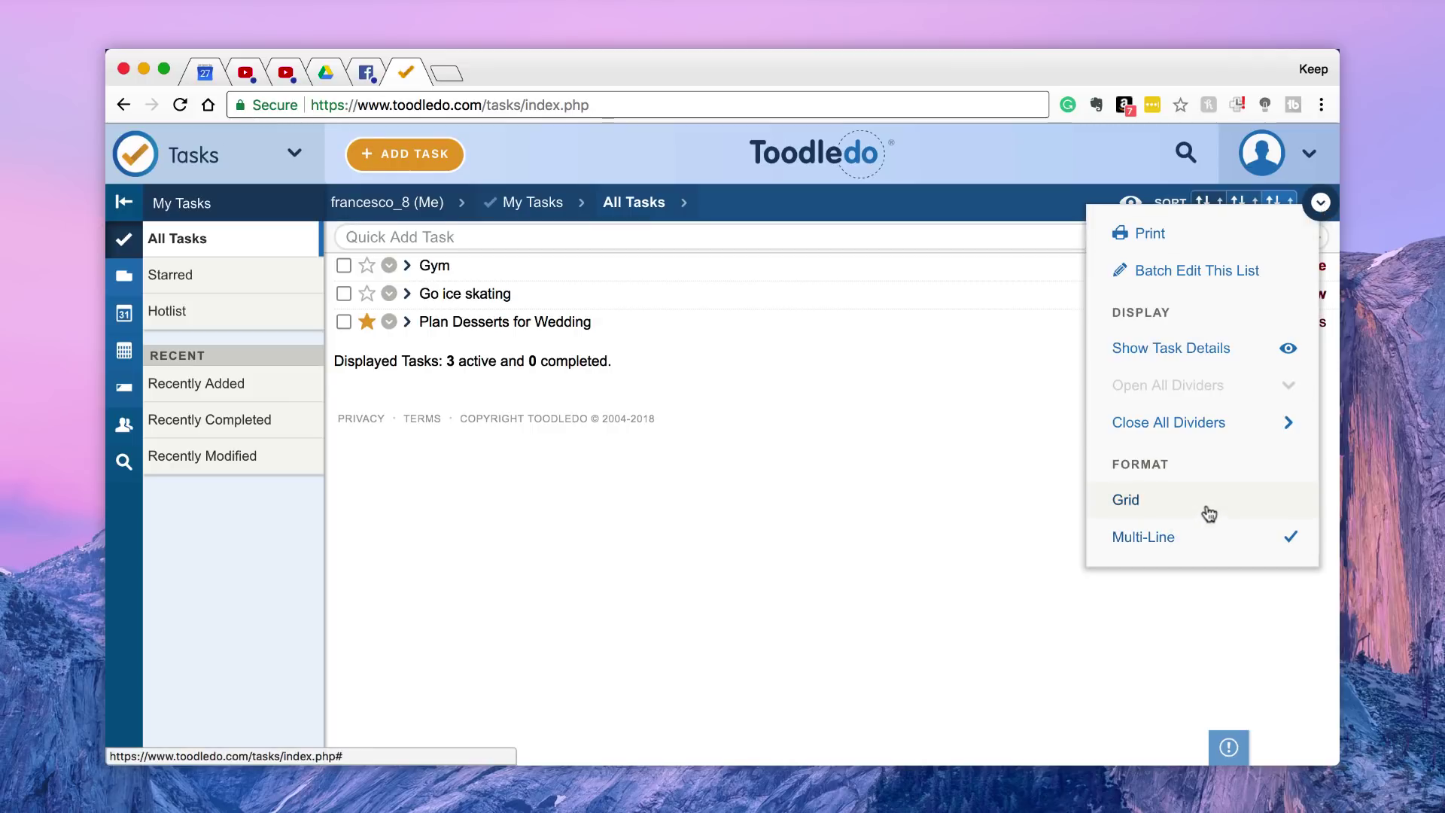
pyautogui.click(1206, 505)
pyautogui.click(1322, 204)
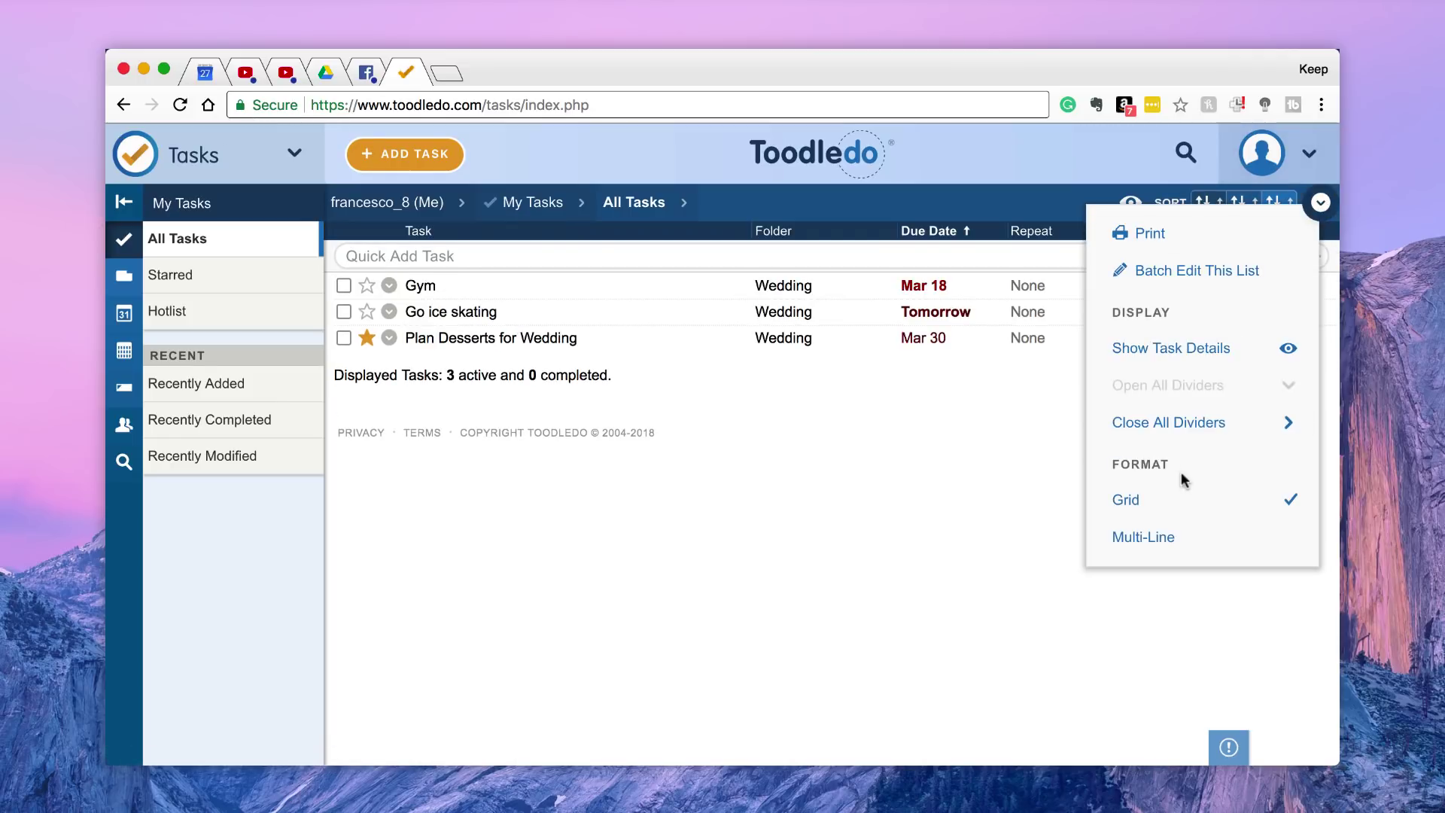
pyautogui.click(1172, 538)
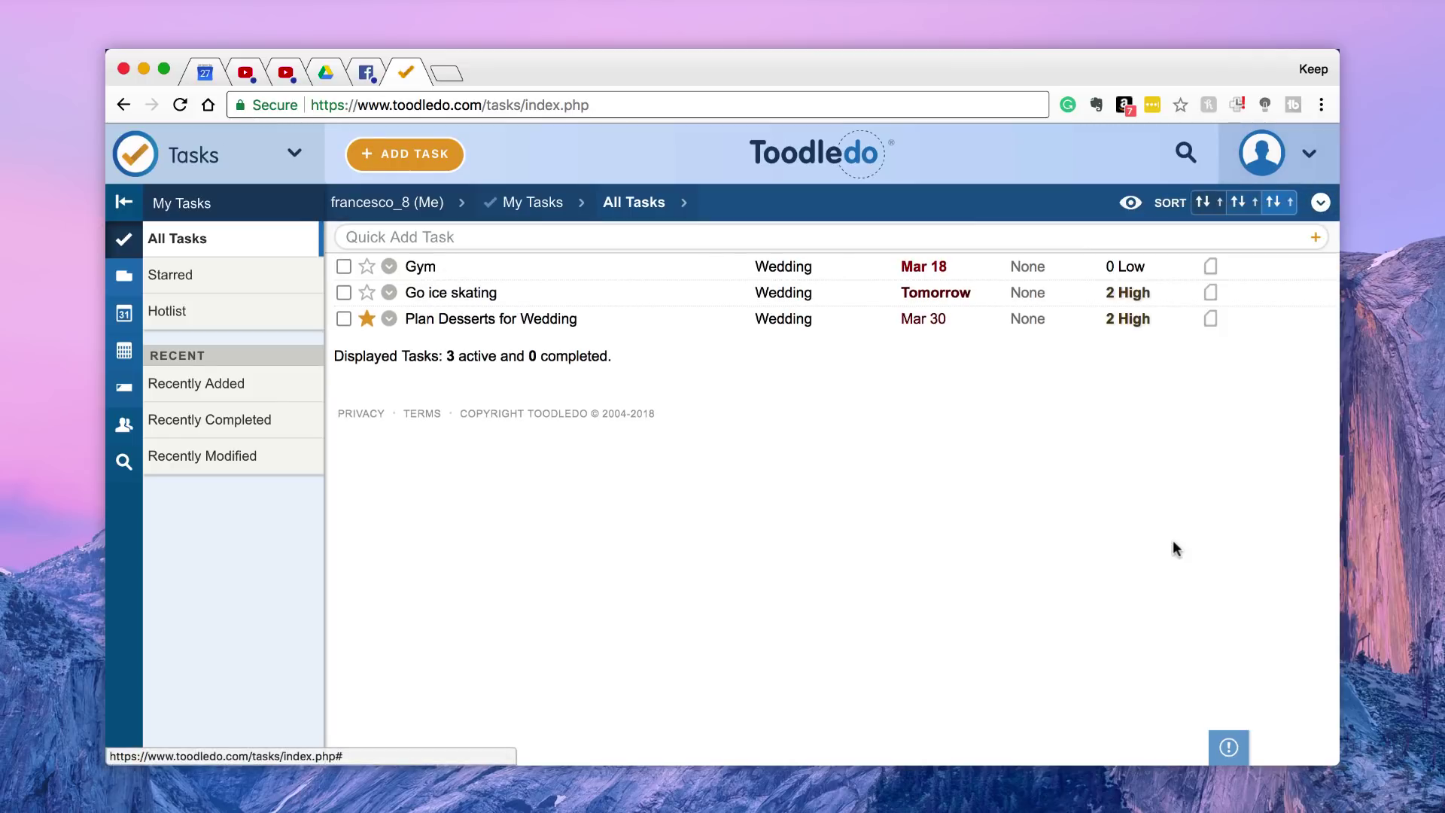
pyautogui.click(1321, 202)
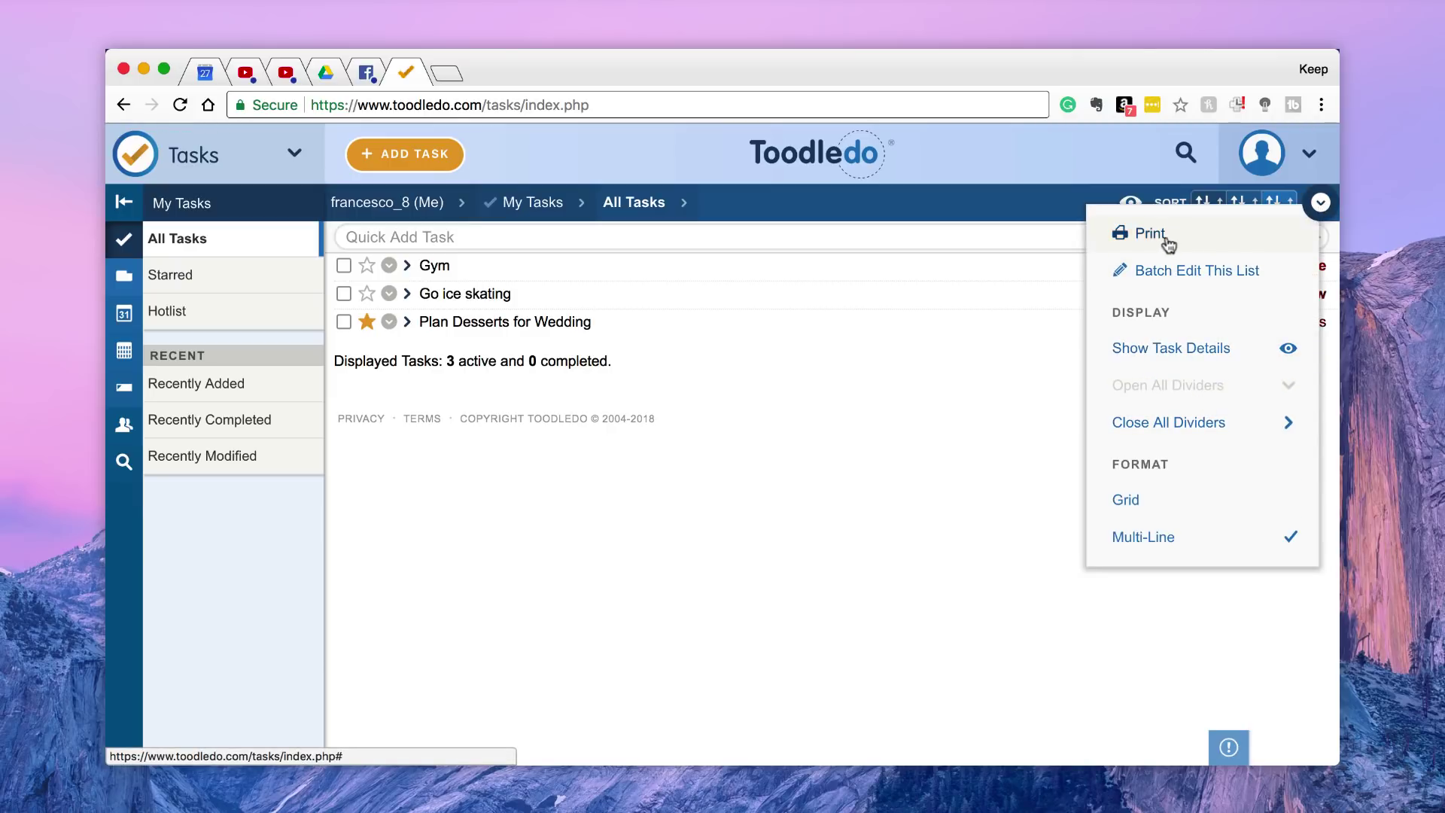
pyautogui.click(968, 439)
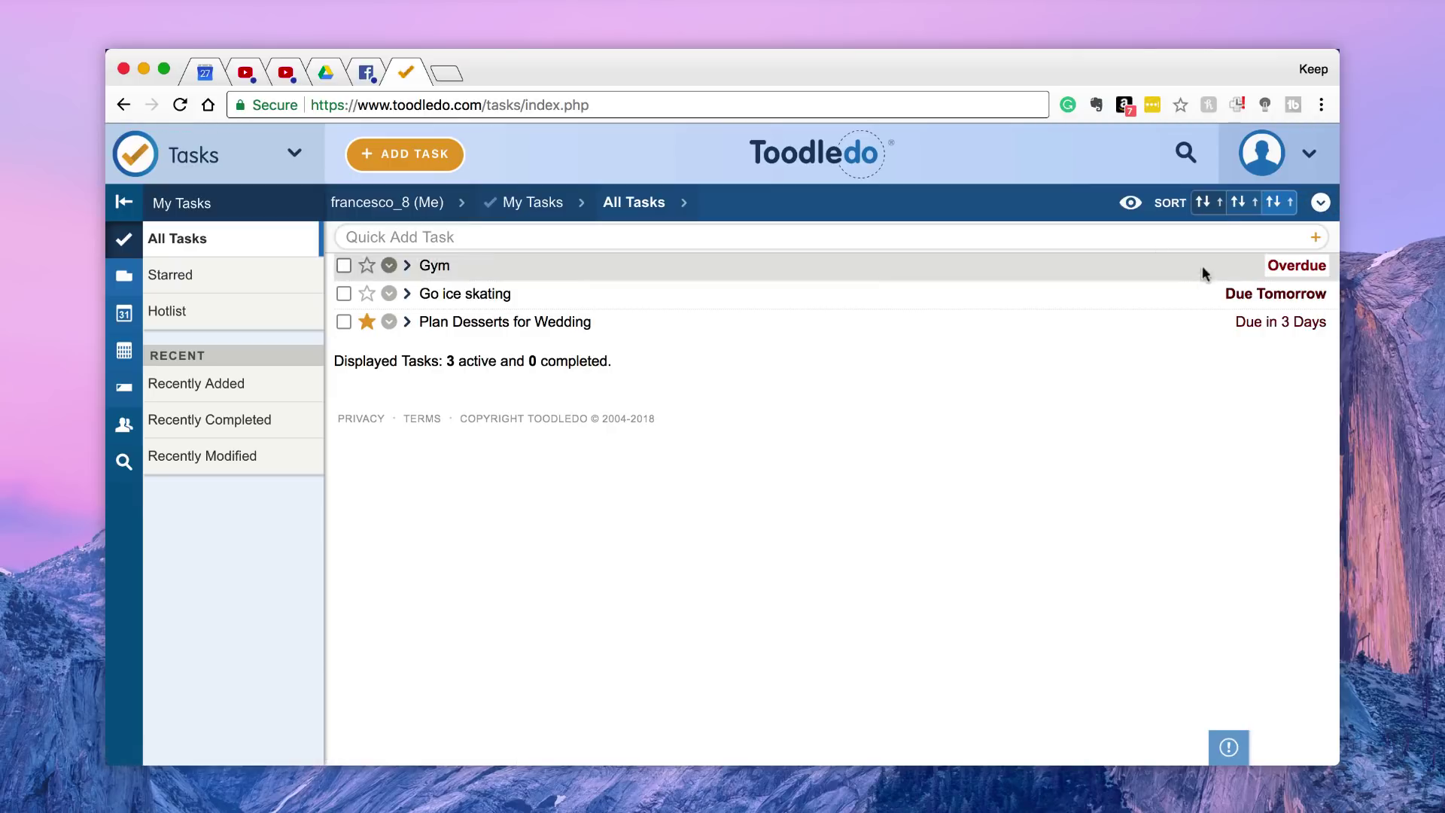
pyautogui.click(1132, 202)
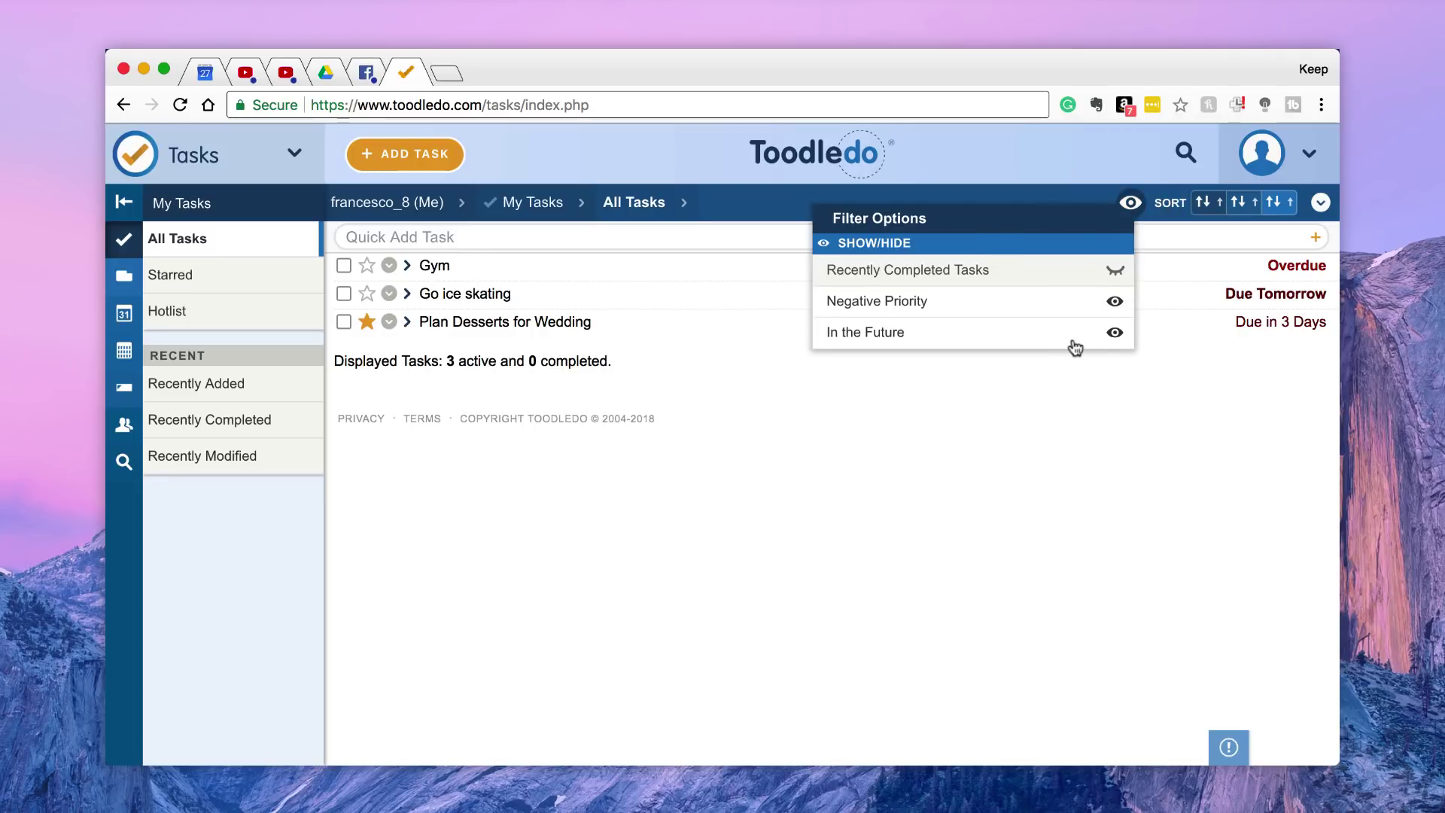
# Hide 'In the Future' tasks and start a blank new task form
pyautogui.click(1098, 341)
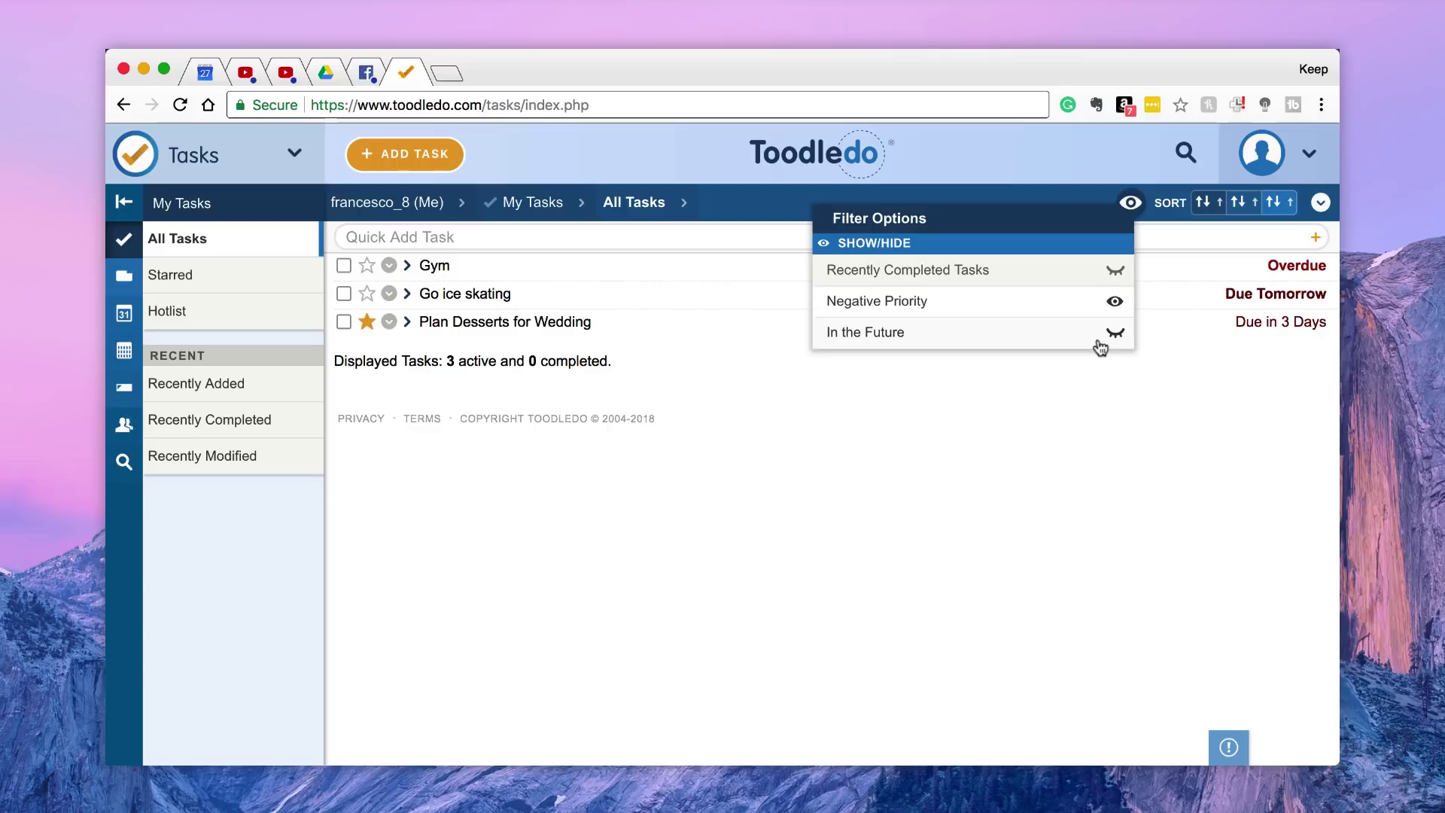
pyautogui.click(1065, 441)
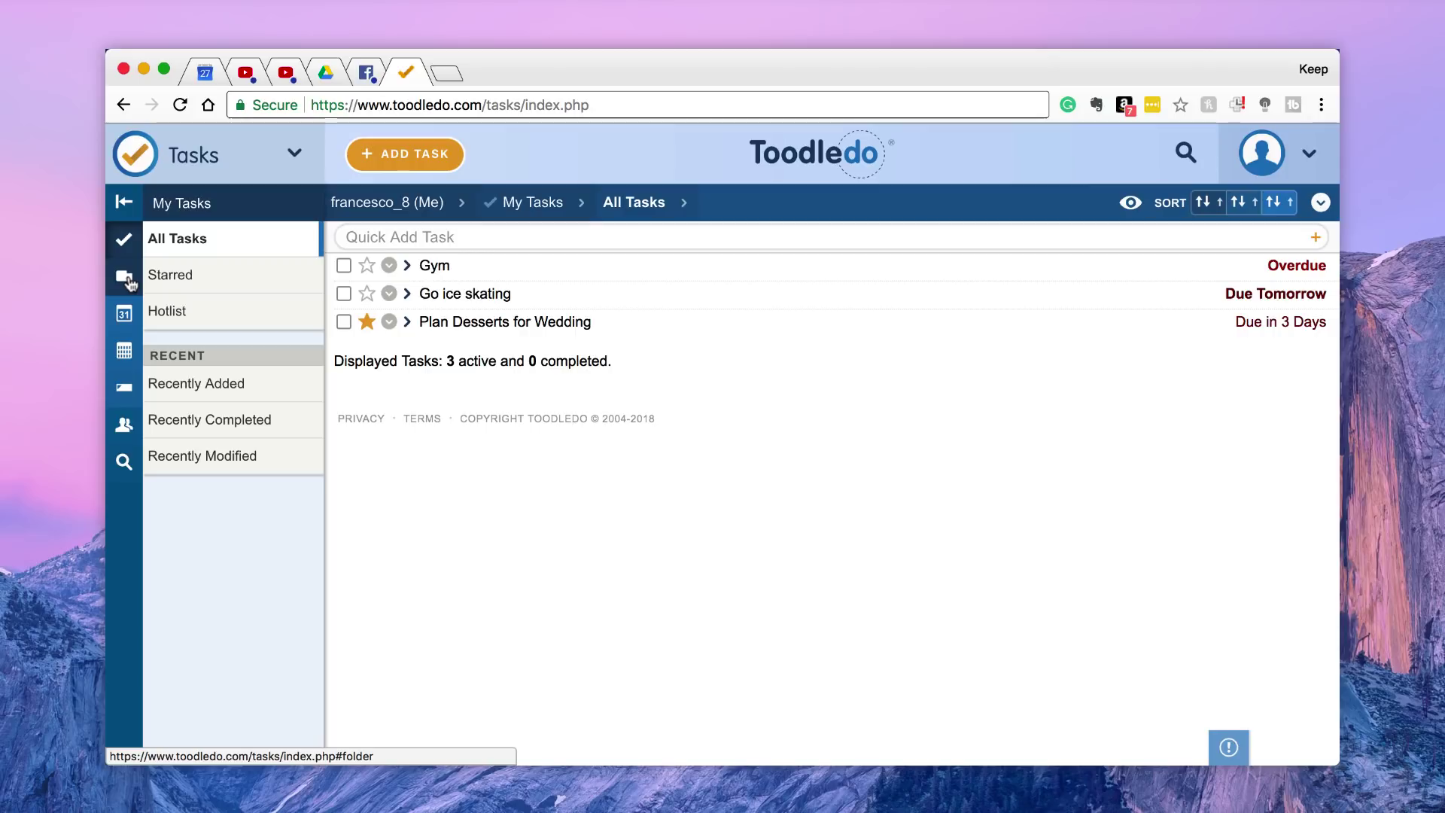
pyautogui.click(437, 160)
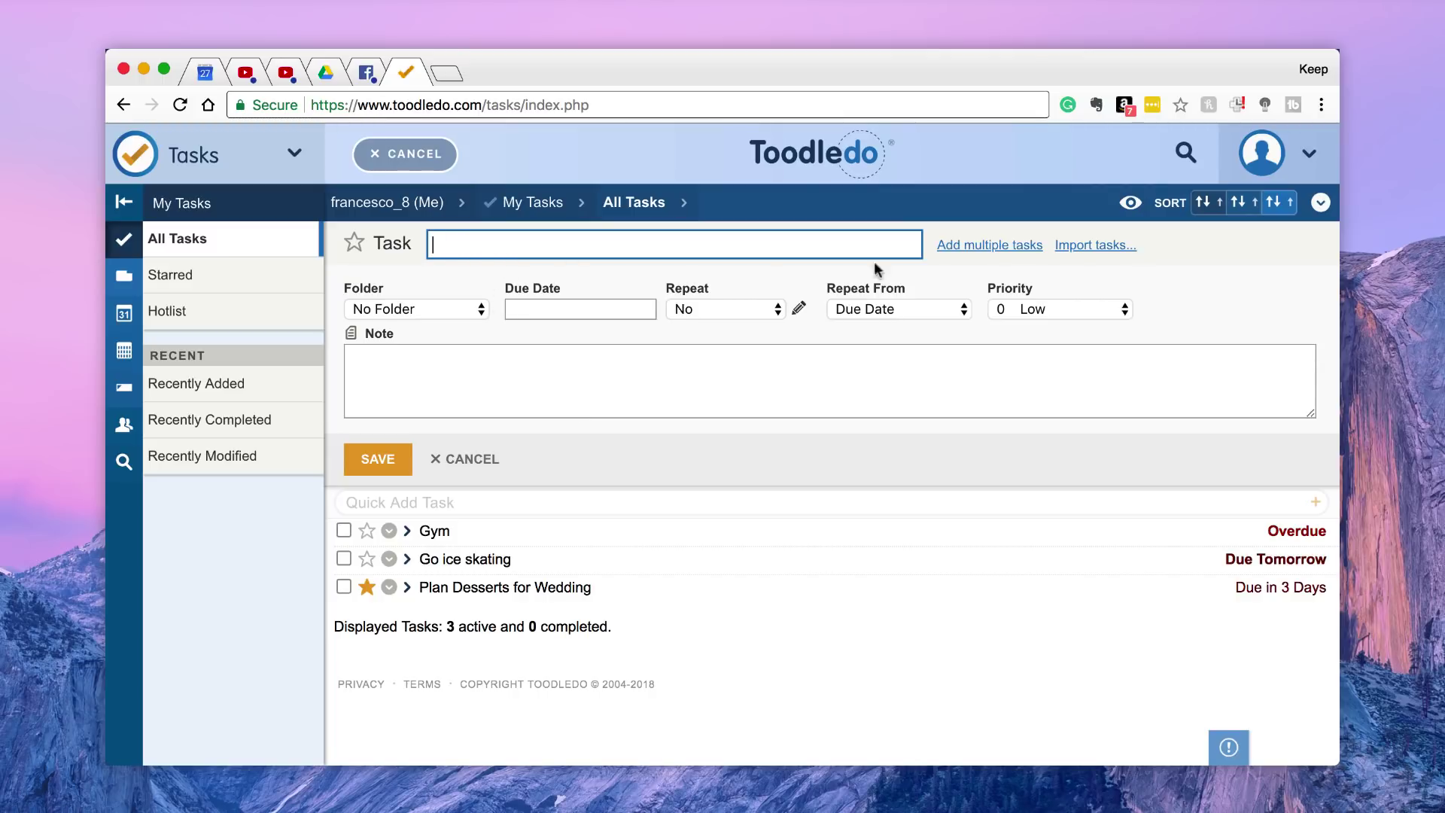
# Choose 'Add multiple tasks' in the new-task form
pyautogui.click(988, 248)
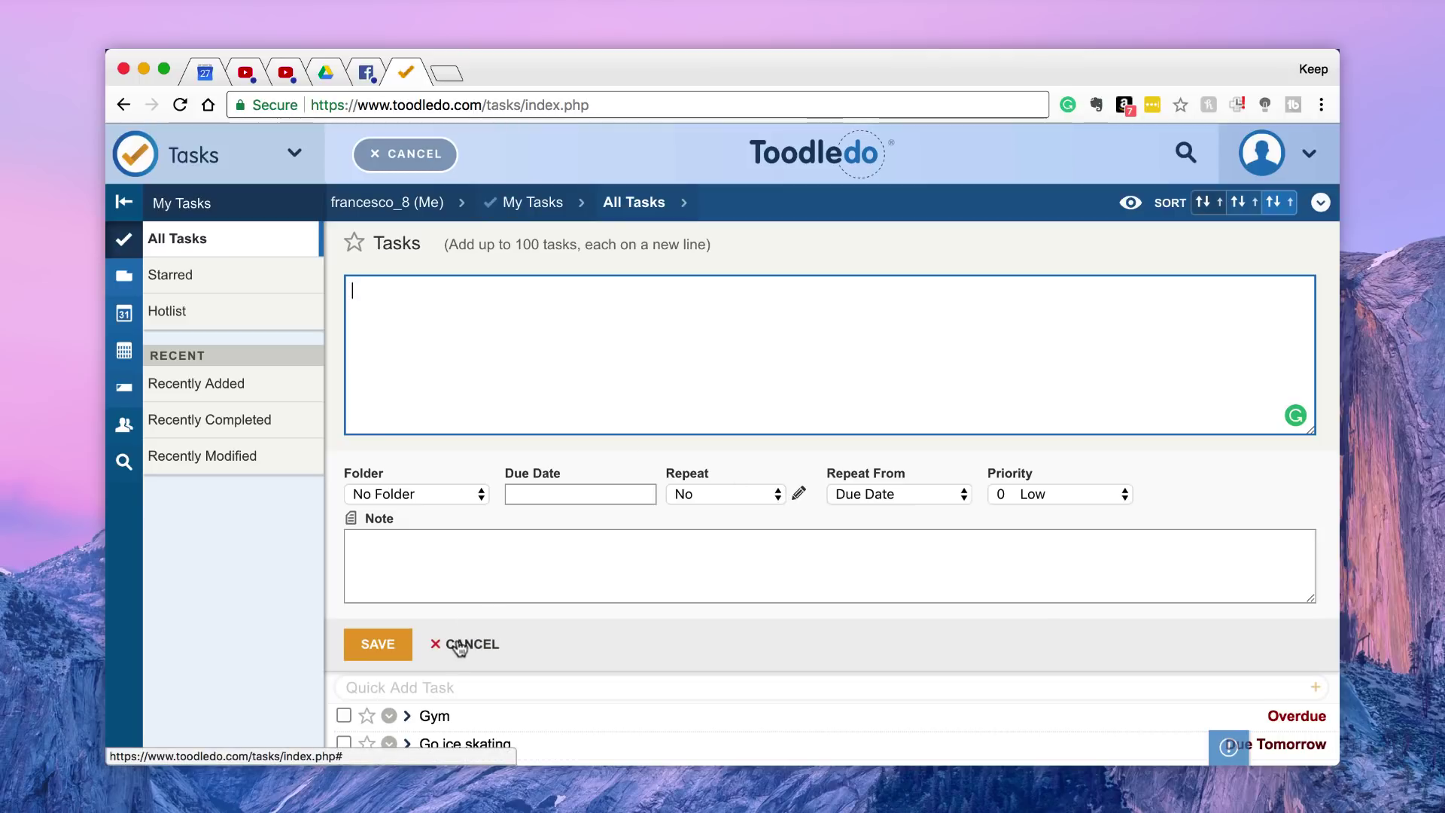
# Enter 'feed the cat', 'run 5km' and 'swim a mile' on separate lines
pyautogui.click(440, 497)
pyautogui.click(482, 527)
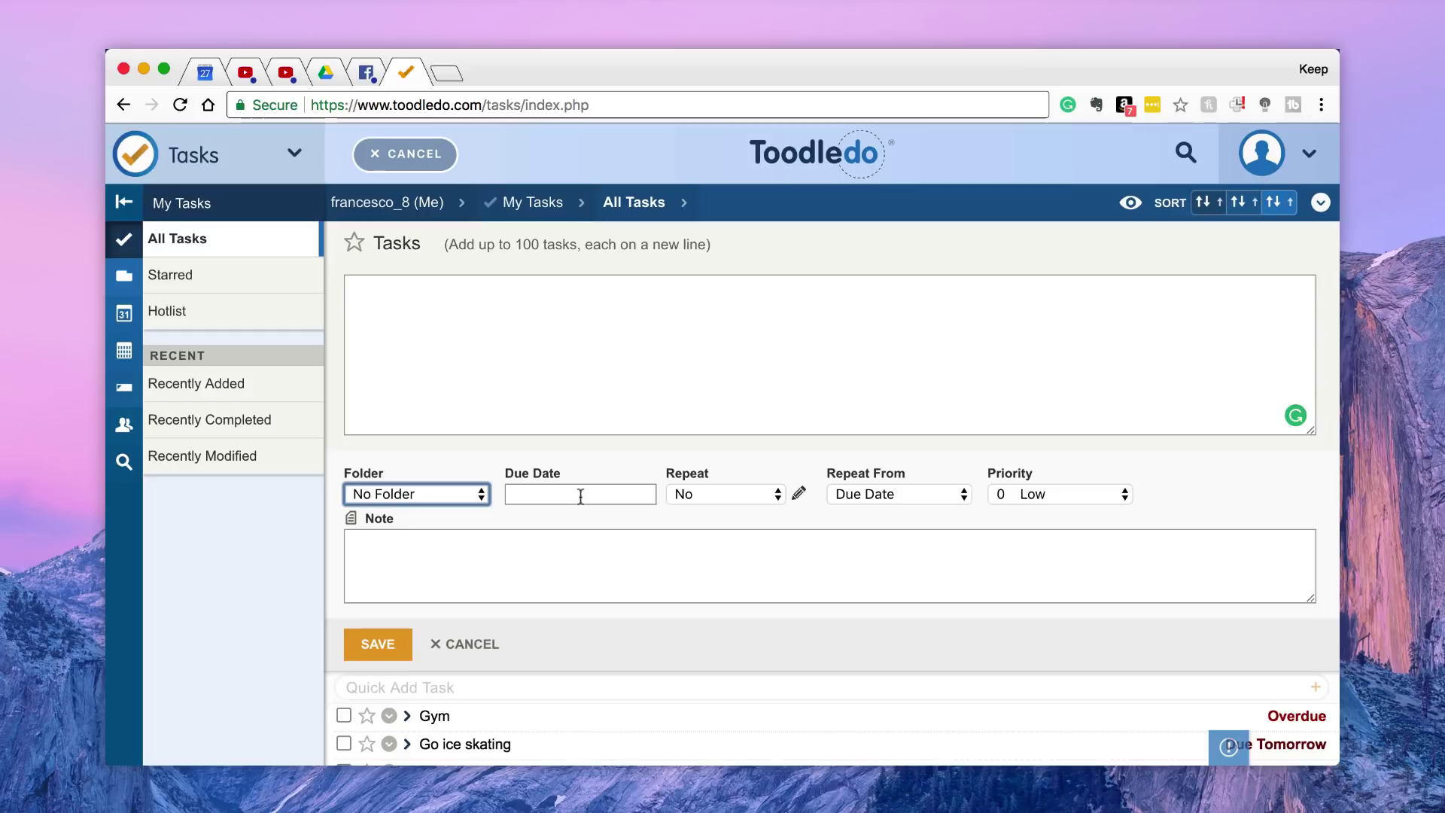
pyautogui.click(553, 404)
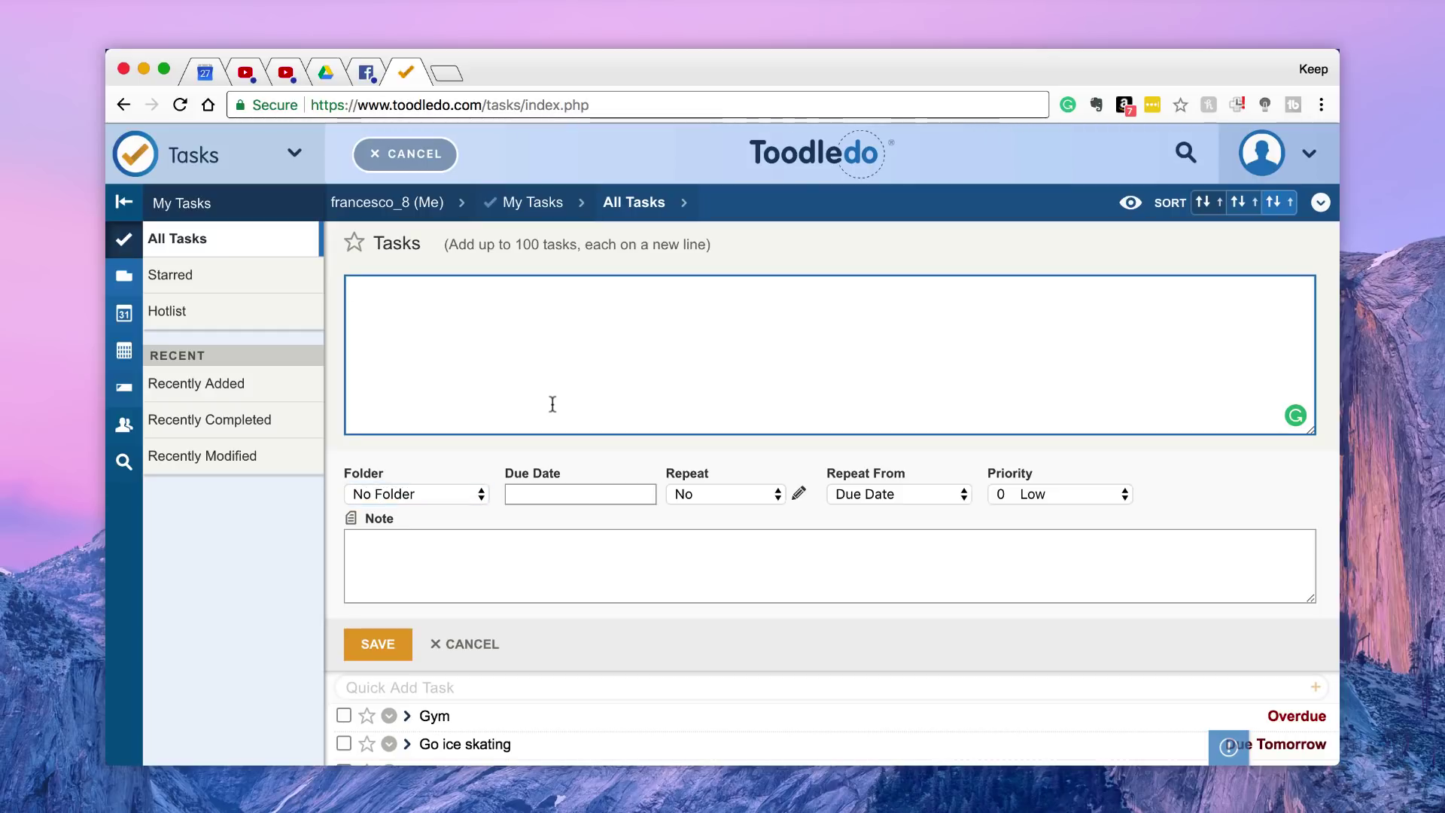
pyautogui.write('feed the cat')
pyautogui.press('Return')
pyautogui.write('r')
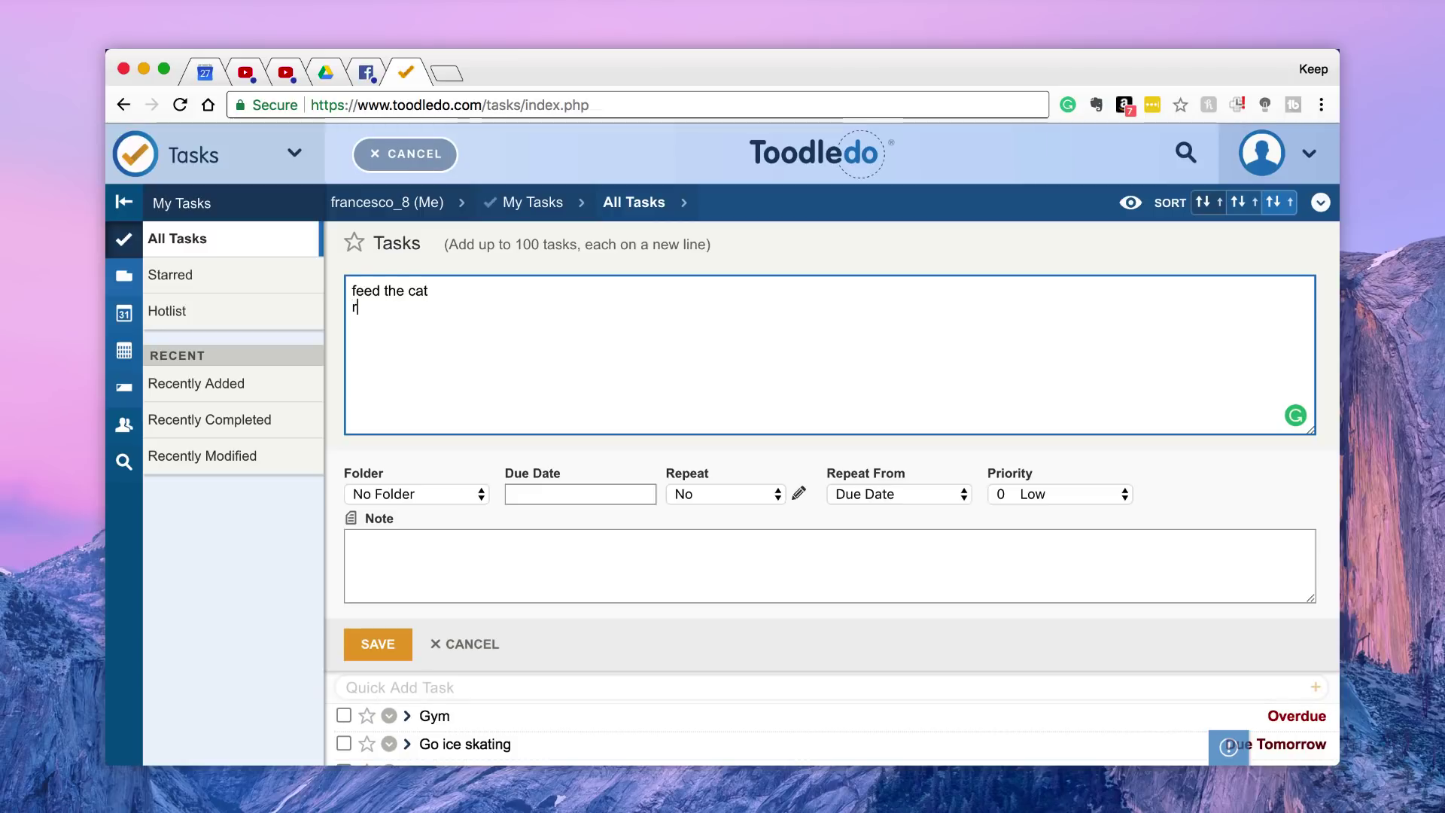
pyautogui.write('un 5km')
pyautogui.press('Return')
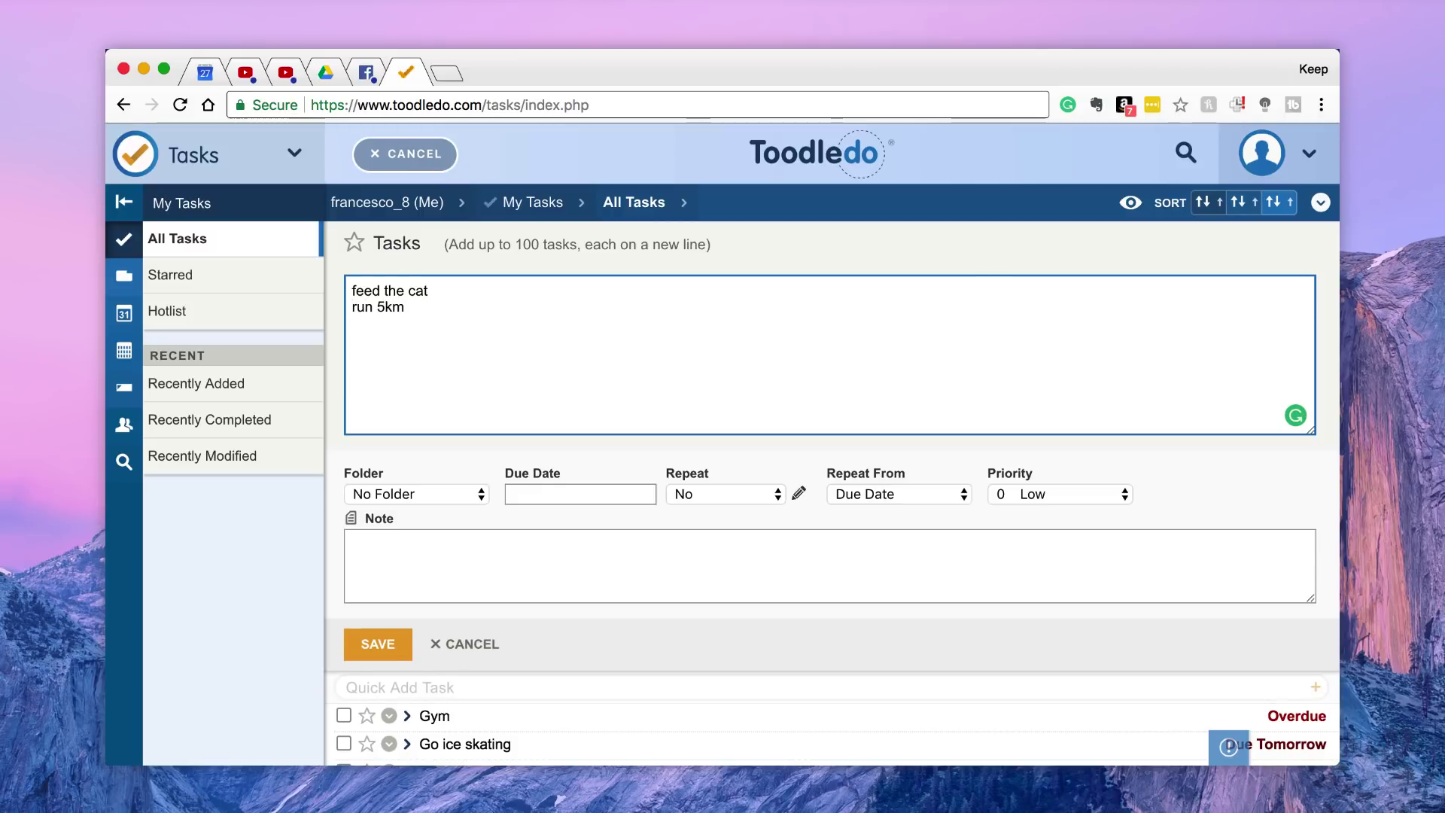
pyautogui.write('swim a mile')
# Put the new tasks in a newly created folder named 'hobbies'
pyautogui.click(444, 495)
pyautogui.click(448, 548)
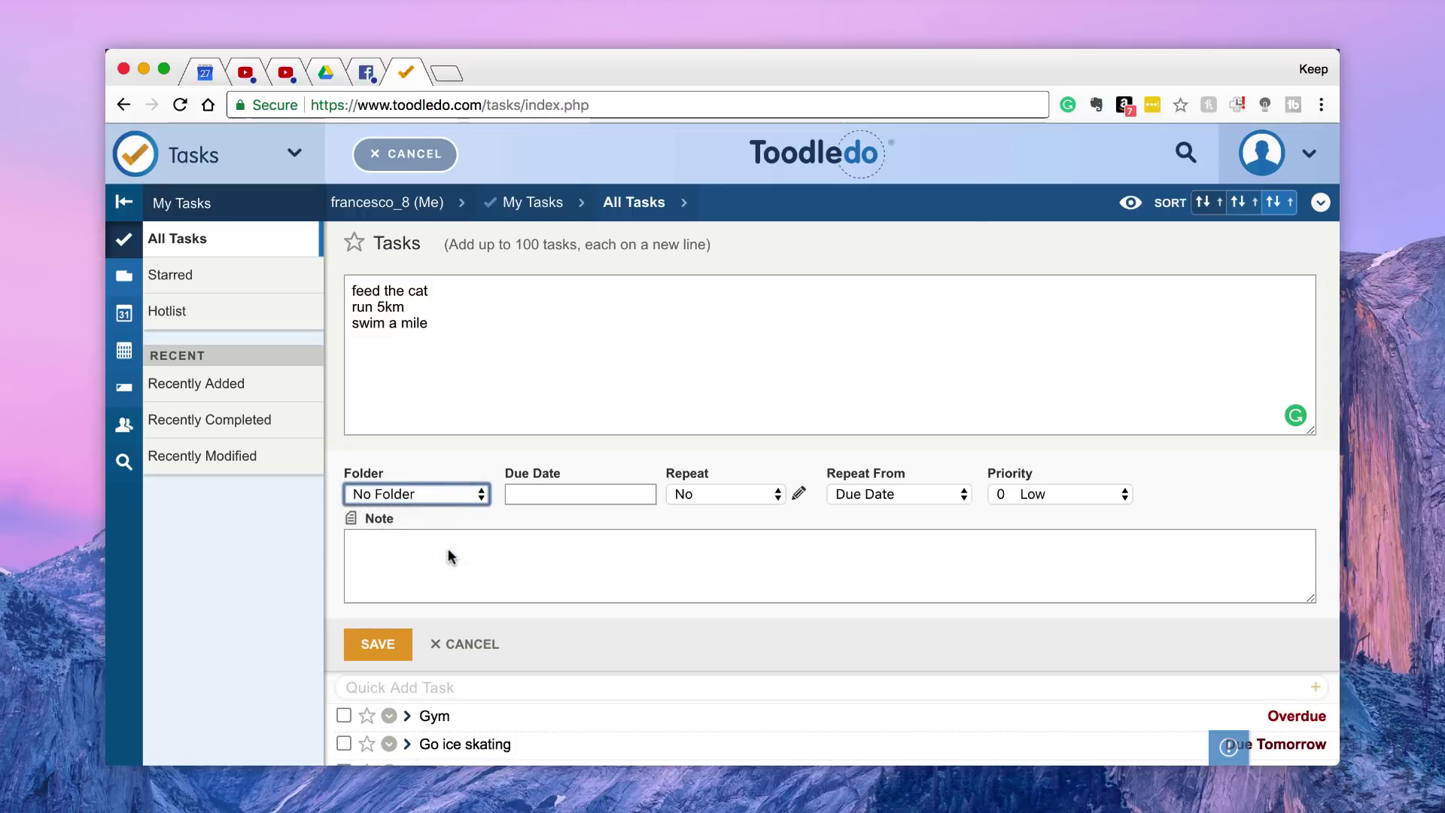
pyautogui.write('hobh')
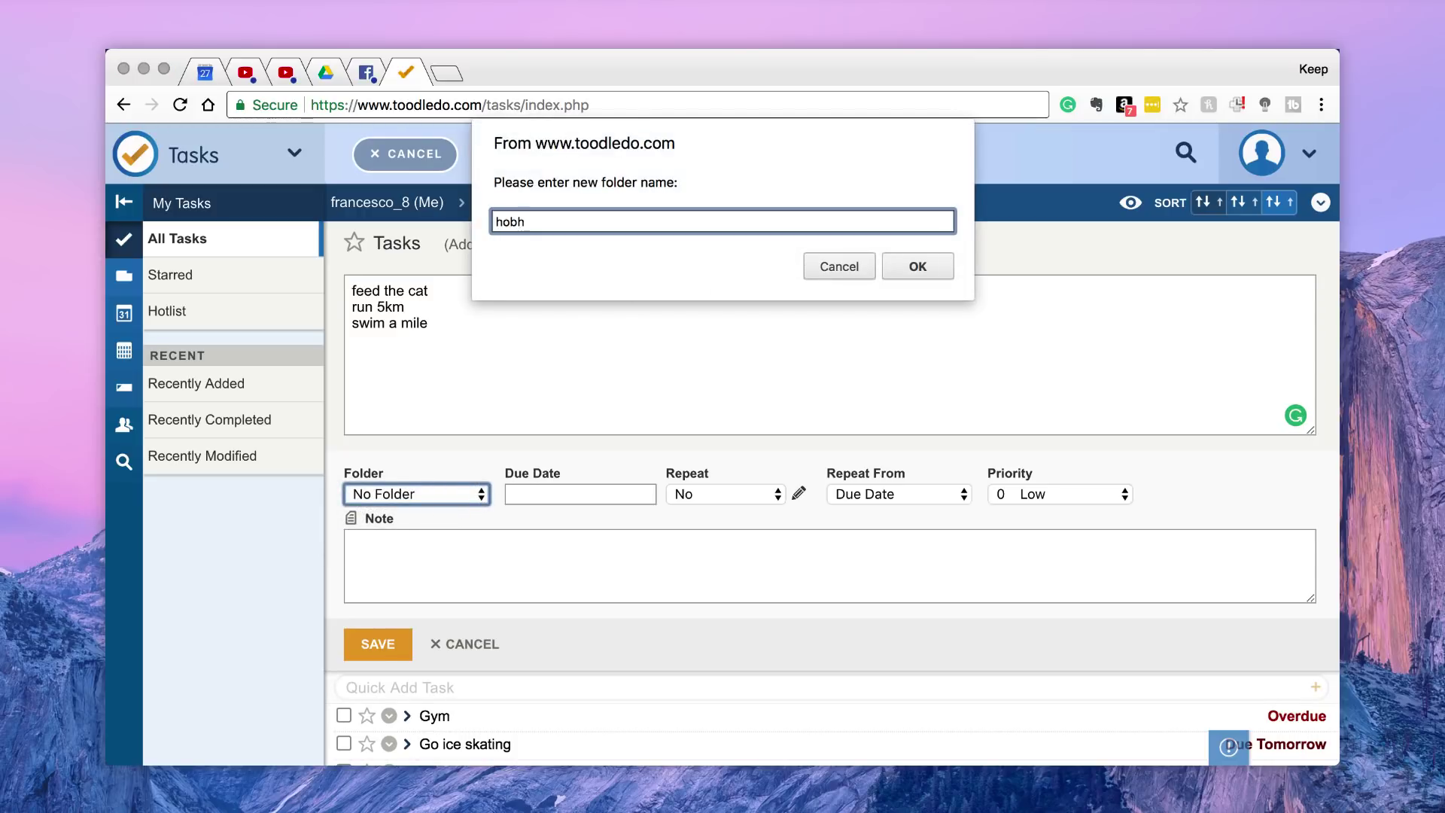
pyautogui.press('BackSpace')
pyautogui.write('bies')
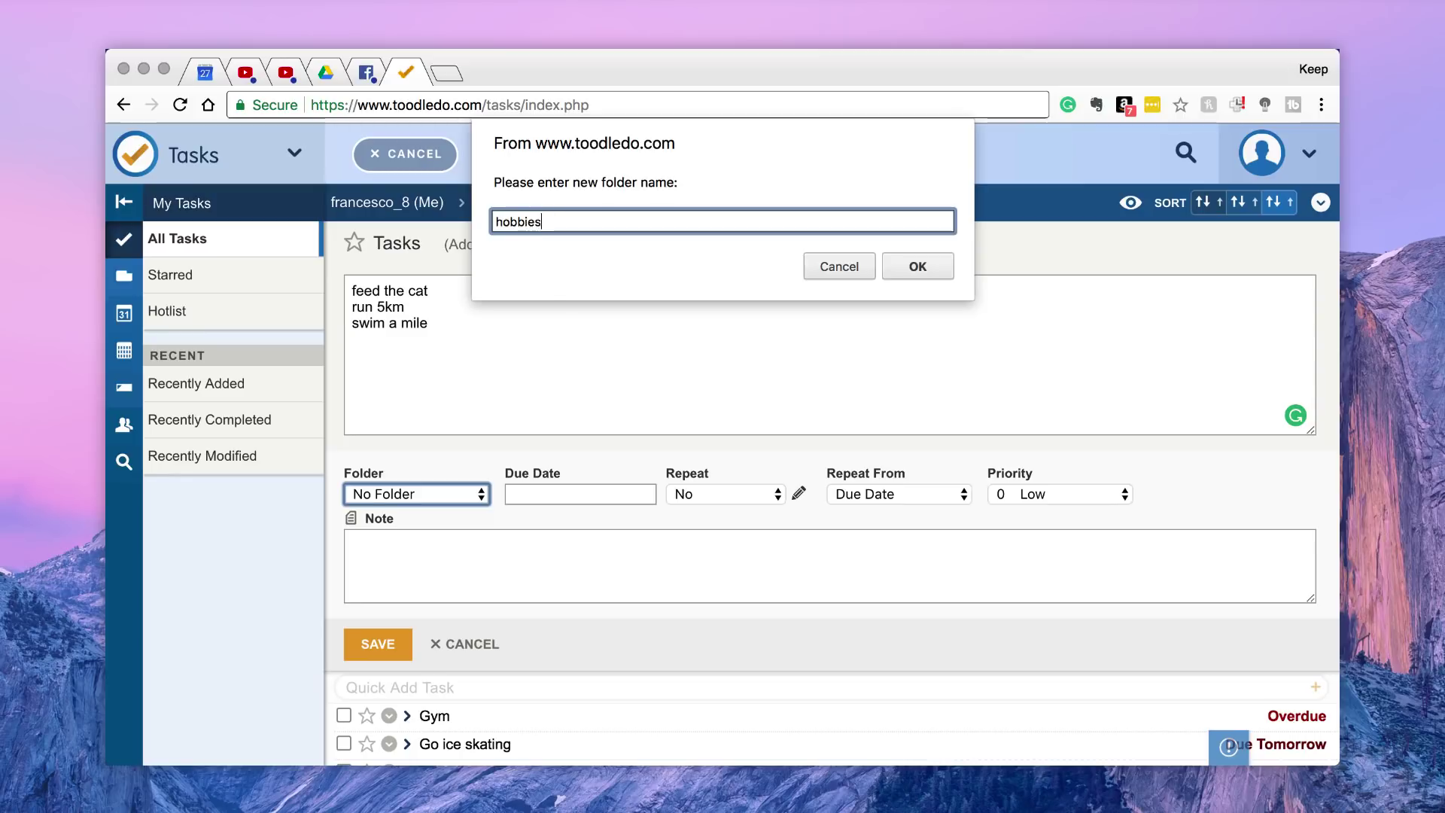
pyautogui.press('Return')
# Set due date Mar 28, 2018, no repeat, priority 1 Medium, and save the tasks
pyautogui.click(607, 501)
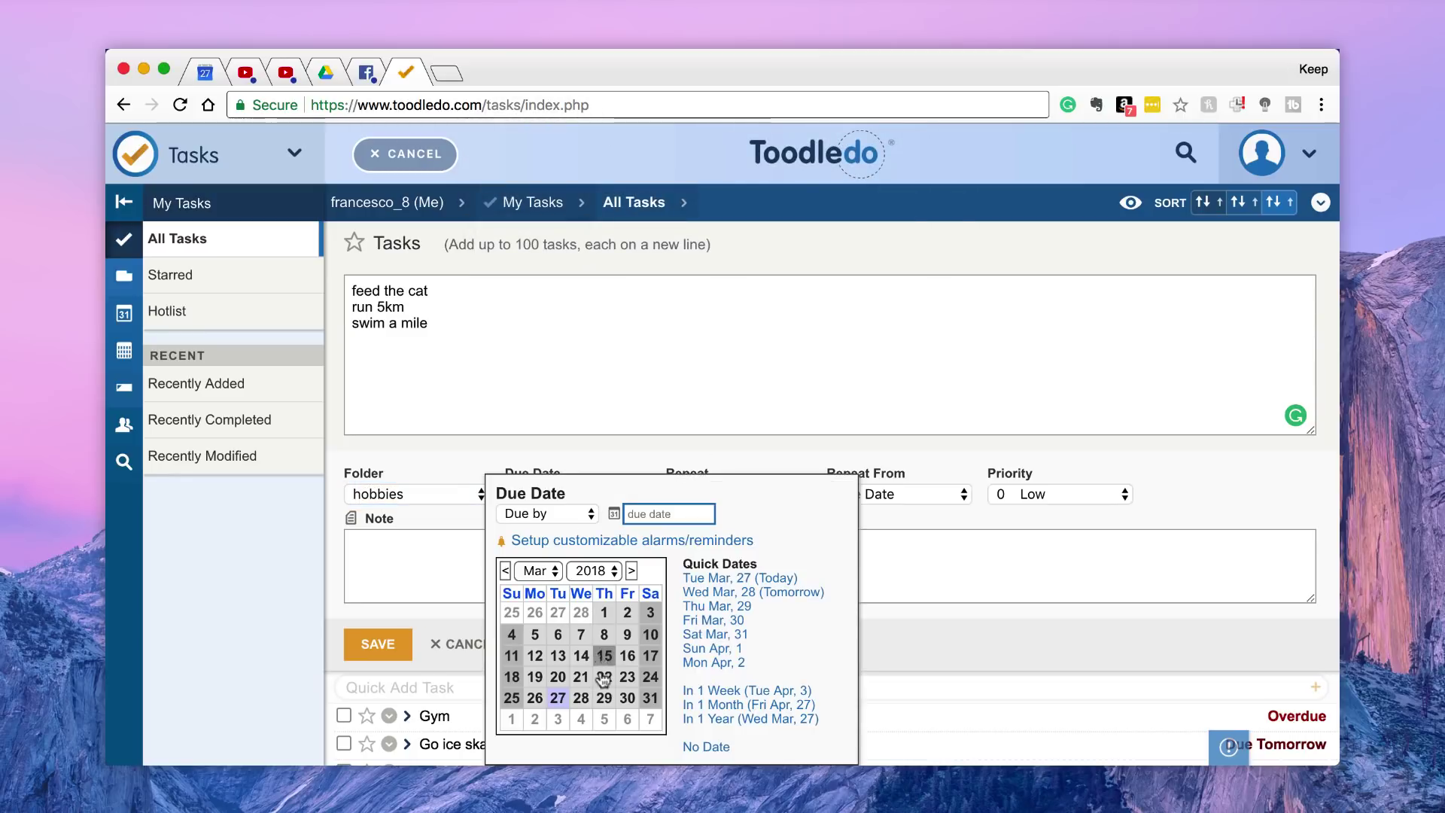
pyautogui.click(581, 701)
pyautogui.click(678, 493)
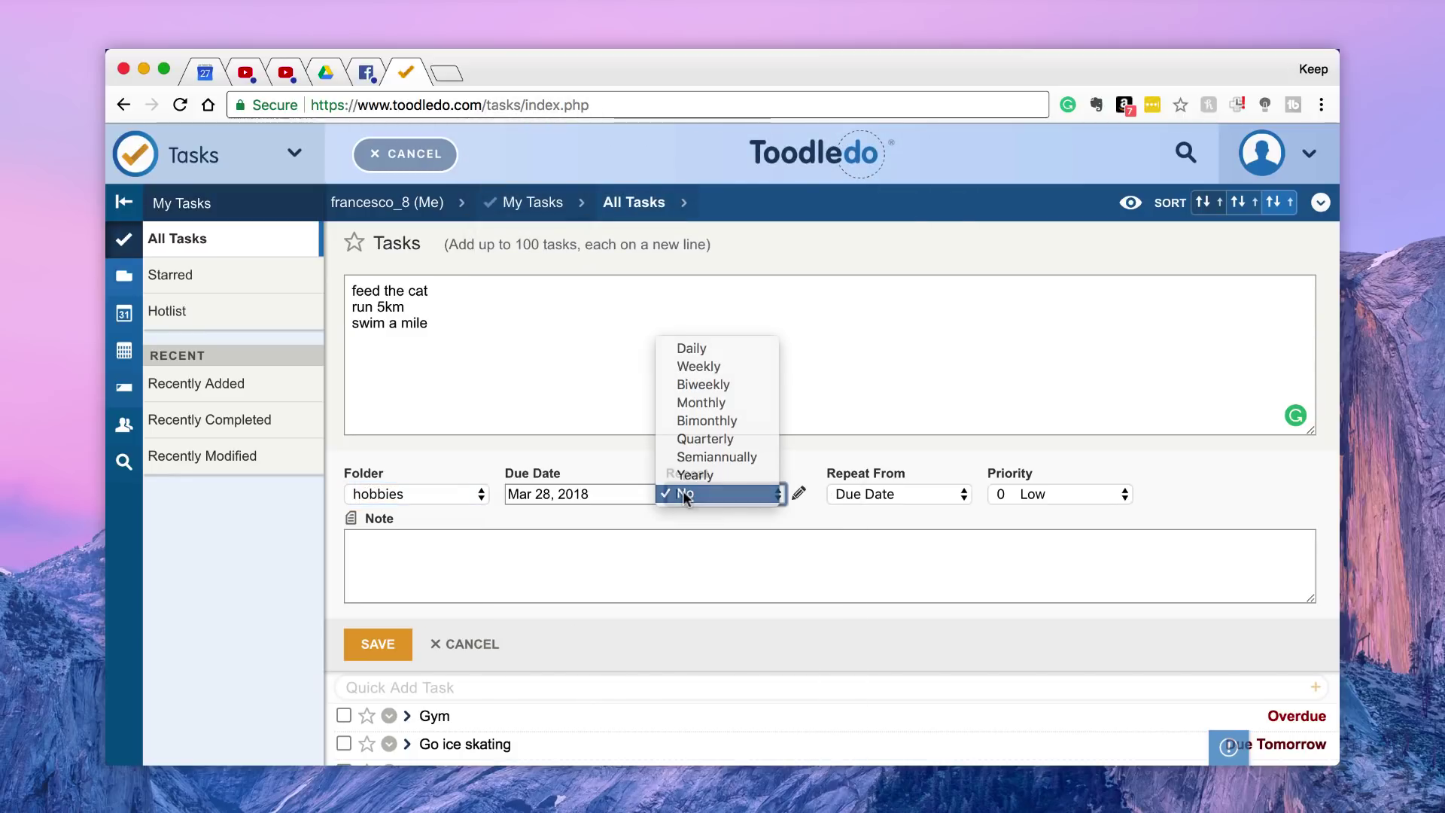
pyautogui.click(688, 494)
pyautogui.click(1026, 494)
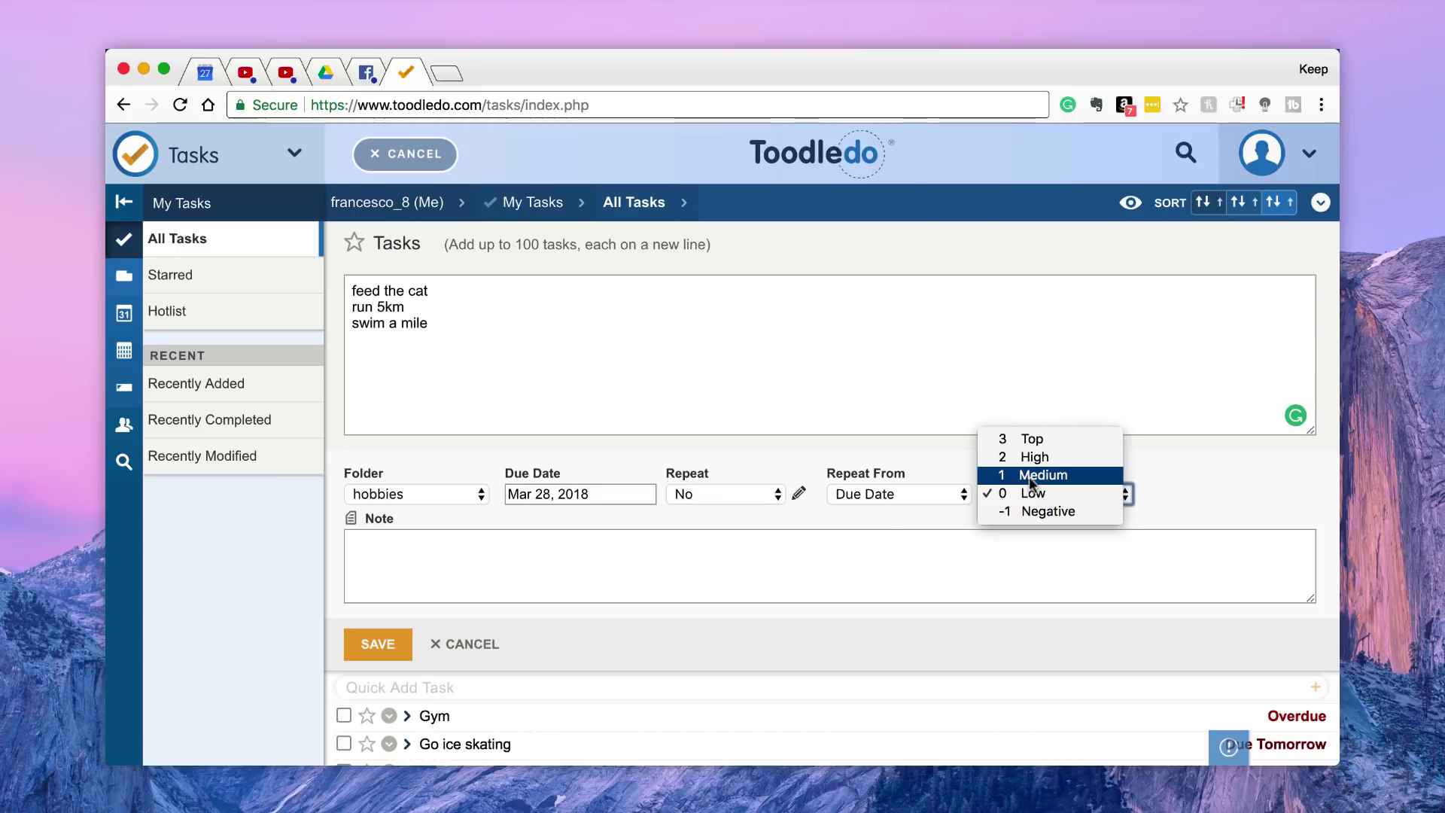
pyautogui.click(1035, 475)
pyautogui.click(402, 640)
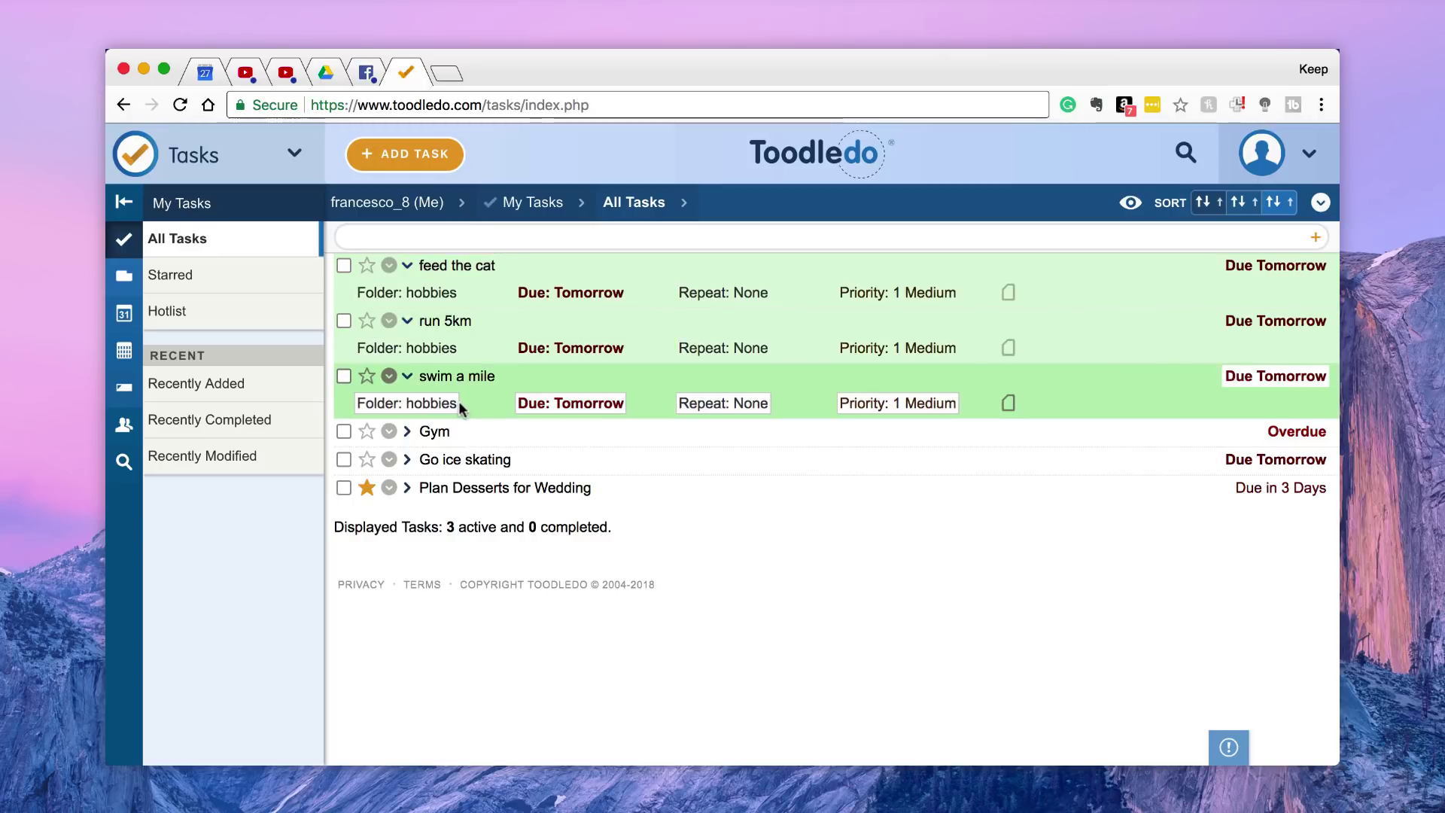
# Open the Import and Export Tools page from the new-task form and scroll through it
pyautogui.click(450, 234)
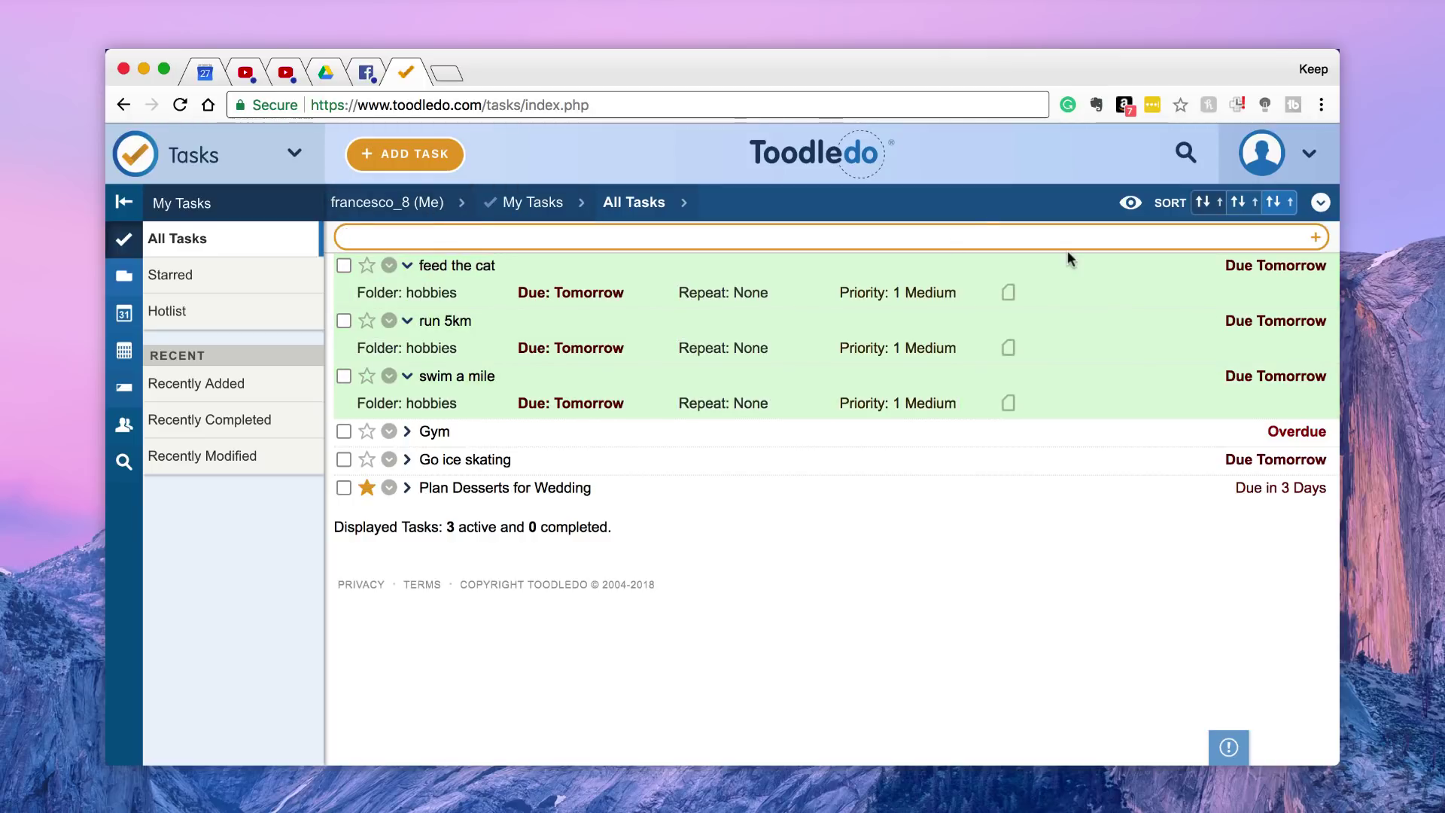
pyautogui.click(448, 153)
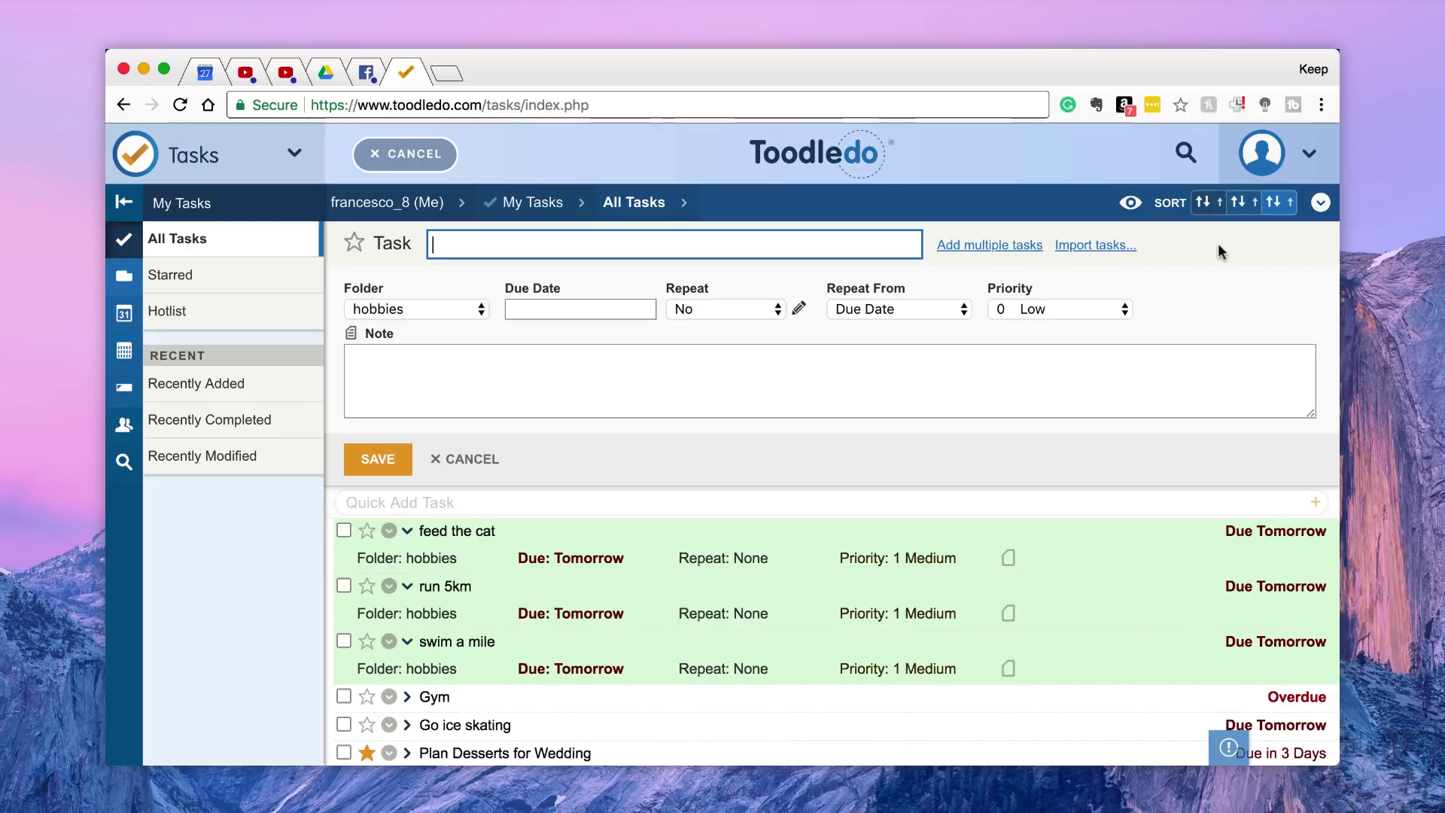
pyautogui.click(1131, 256)
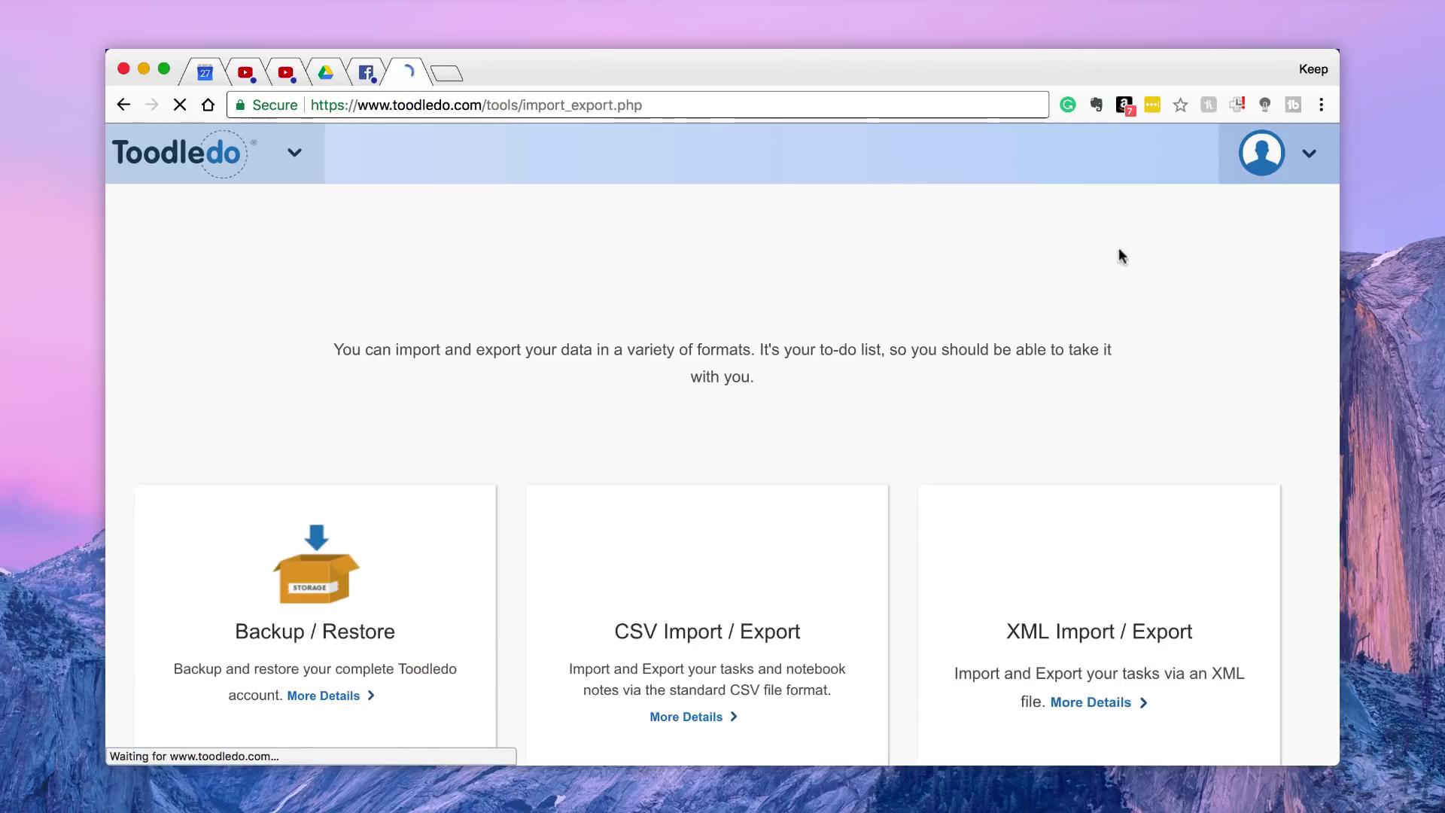
pyautogui.scroll(-5, 886, 412)
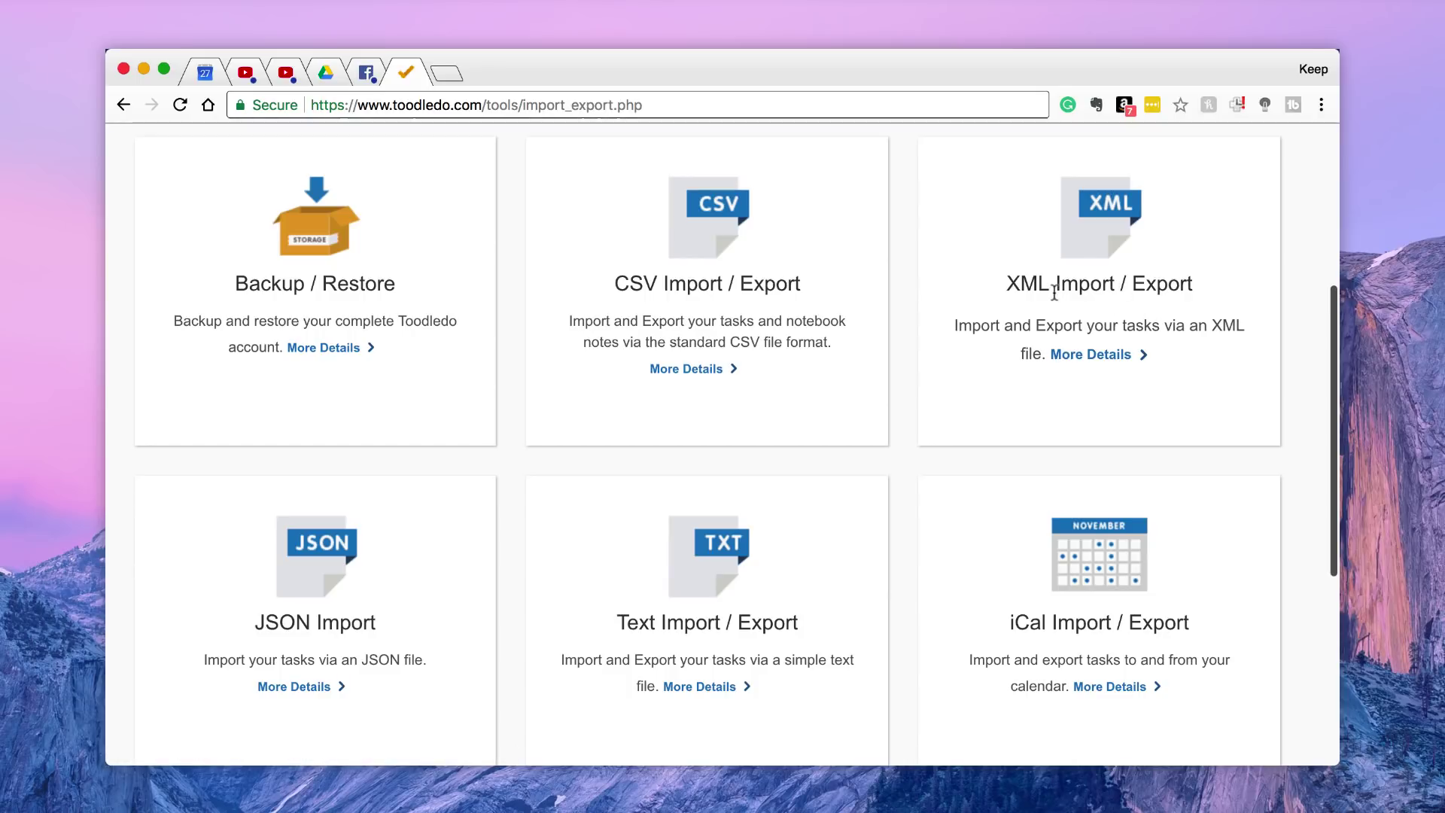
pyautogui.scroll(-5, 894, 465)
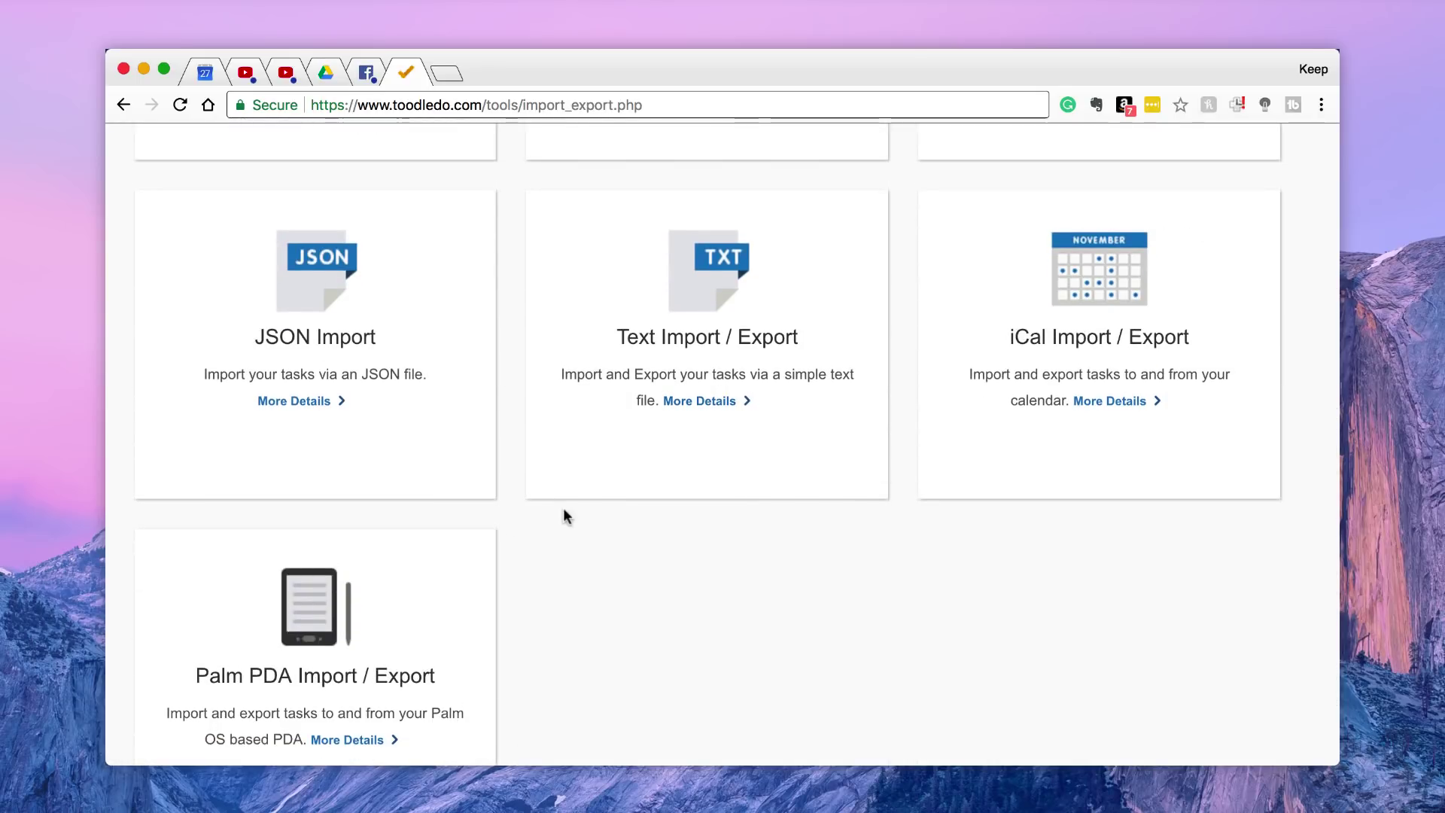
pyautogui.scroll(-2, 566, 515)
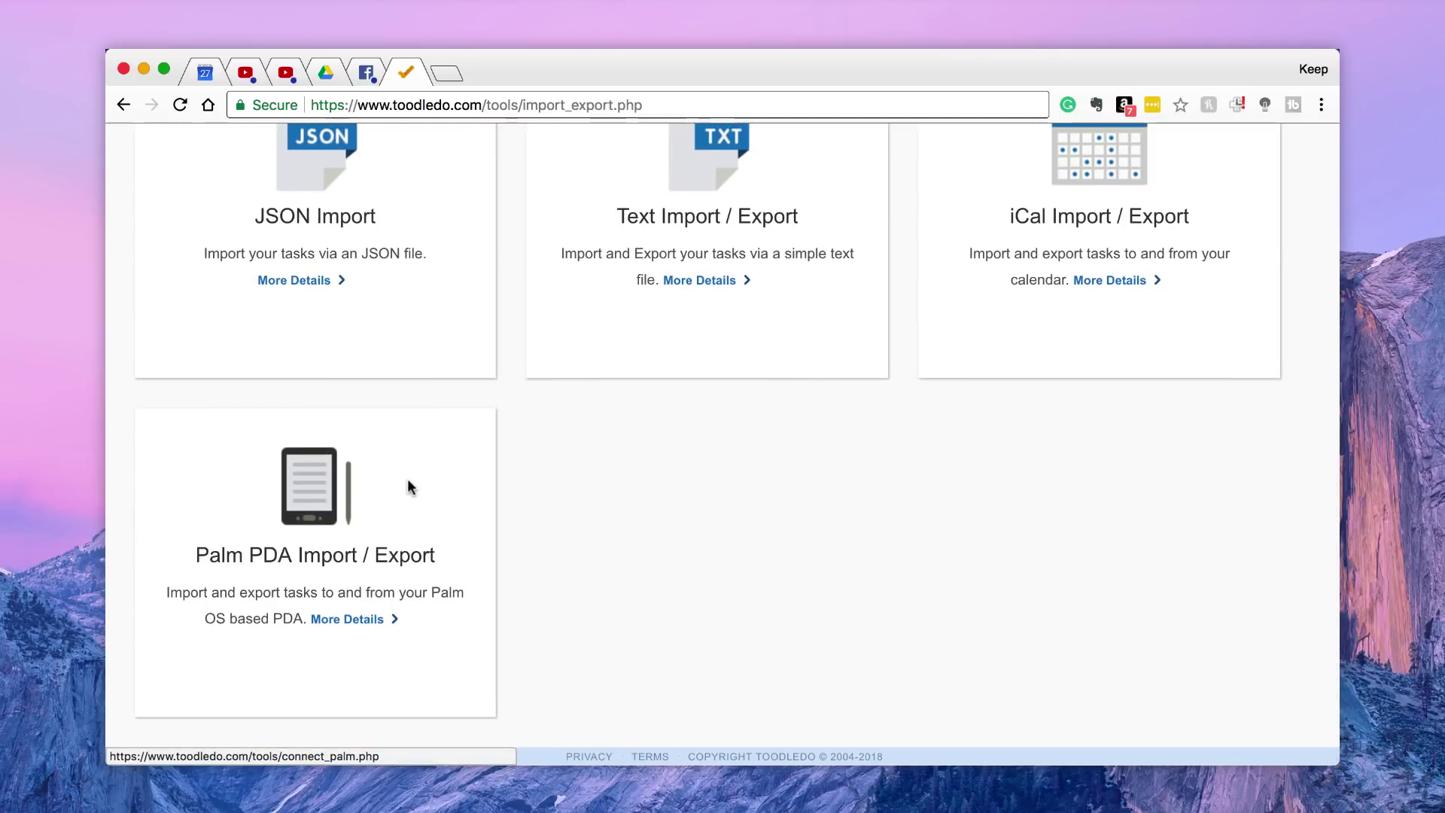
pyautogui.scroll(10, 408, 481)
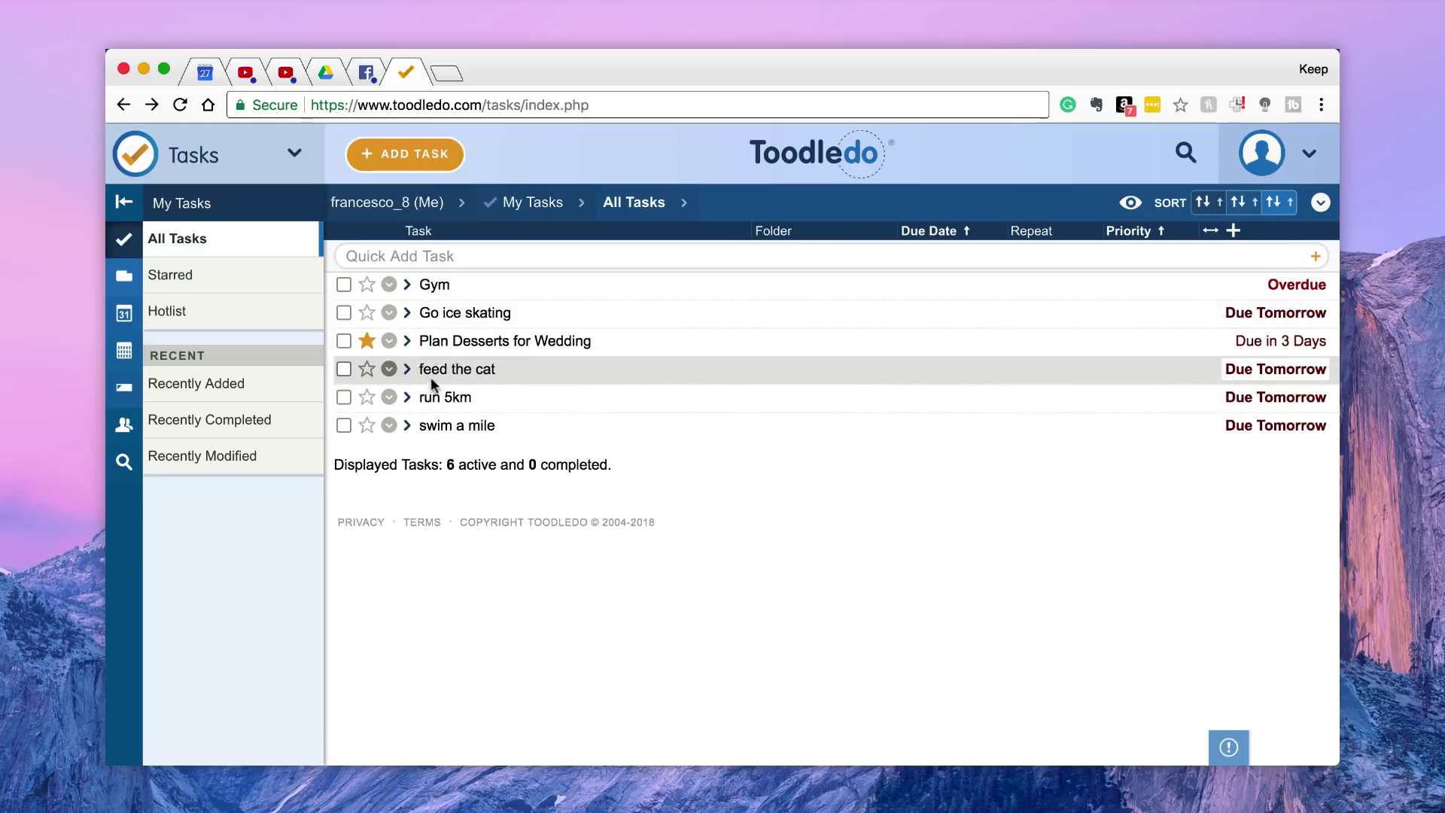
pyautogui.click(433, 255)
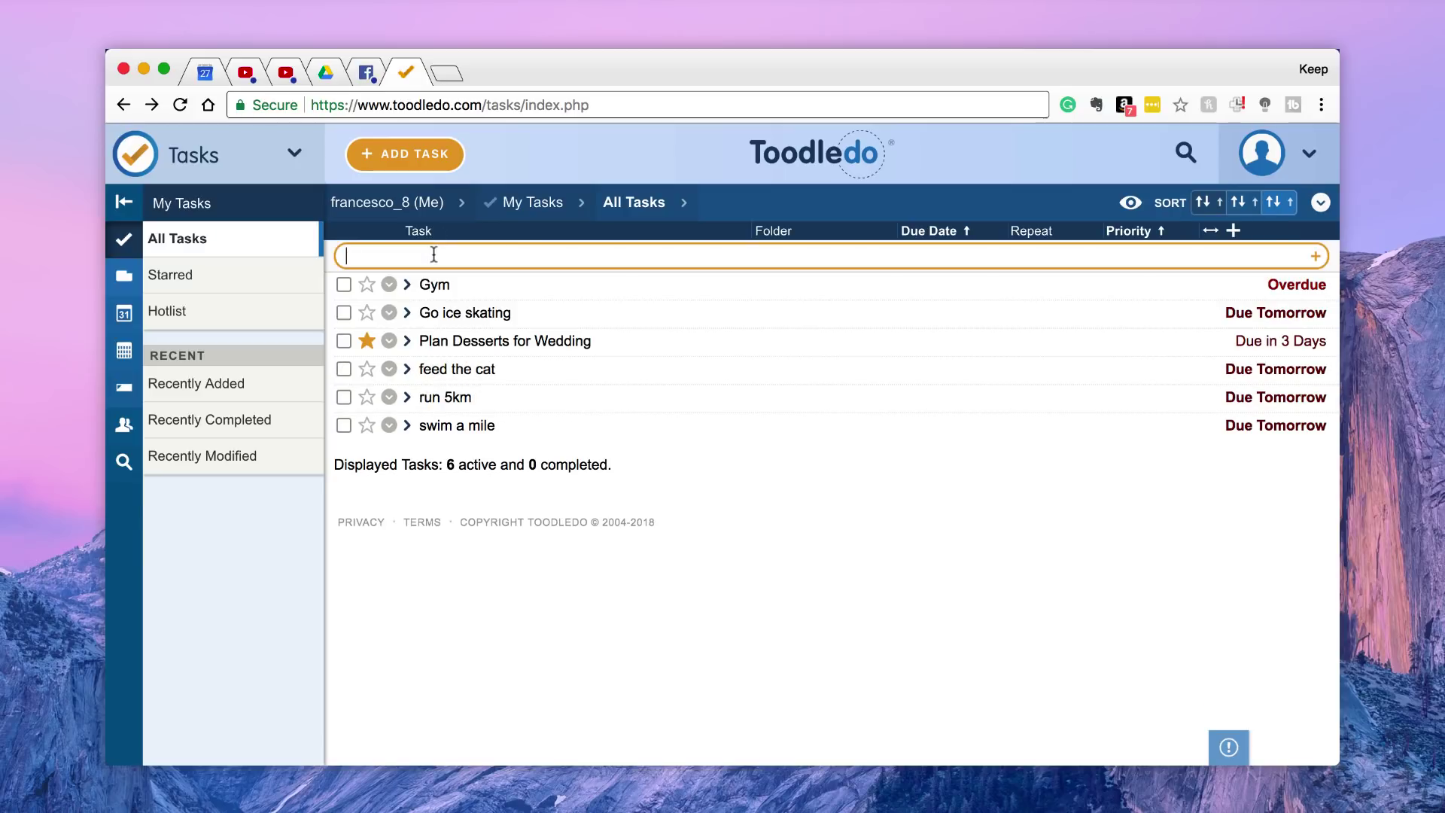
pyautogui.click(413, 154)
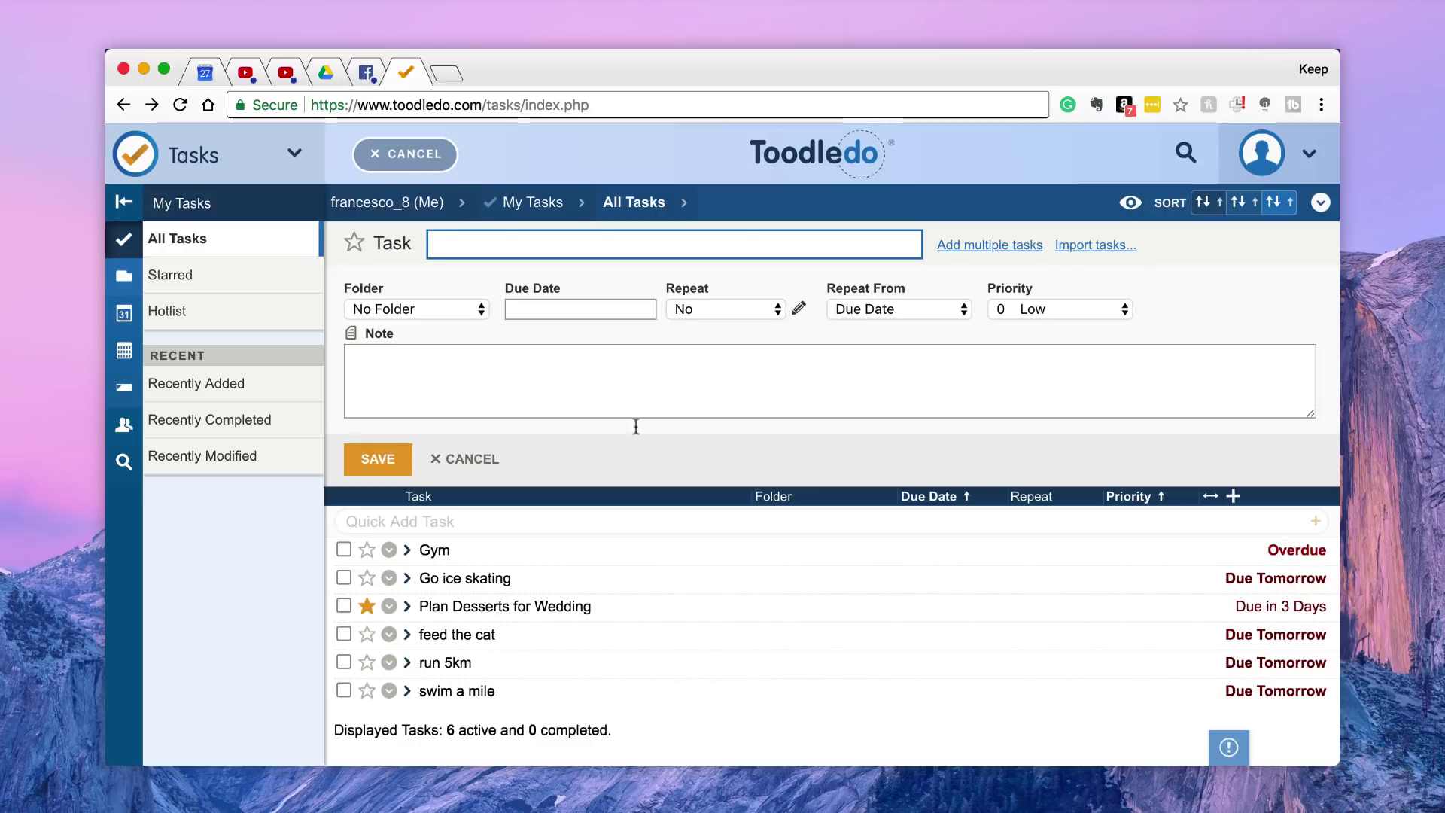
pyautogui.click(461, 456)
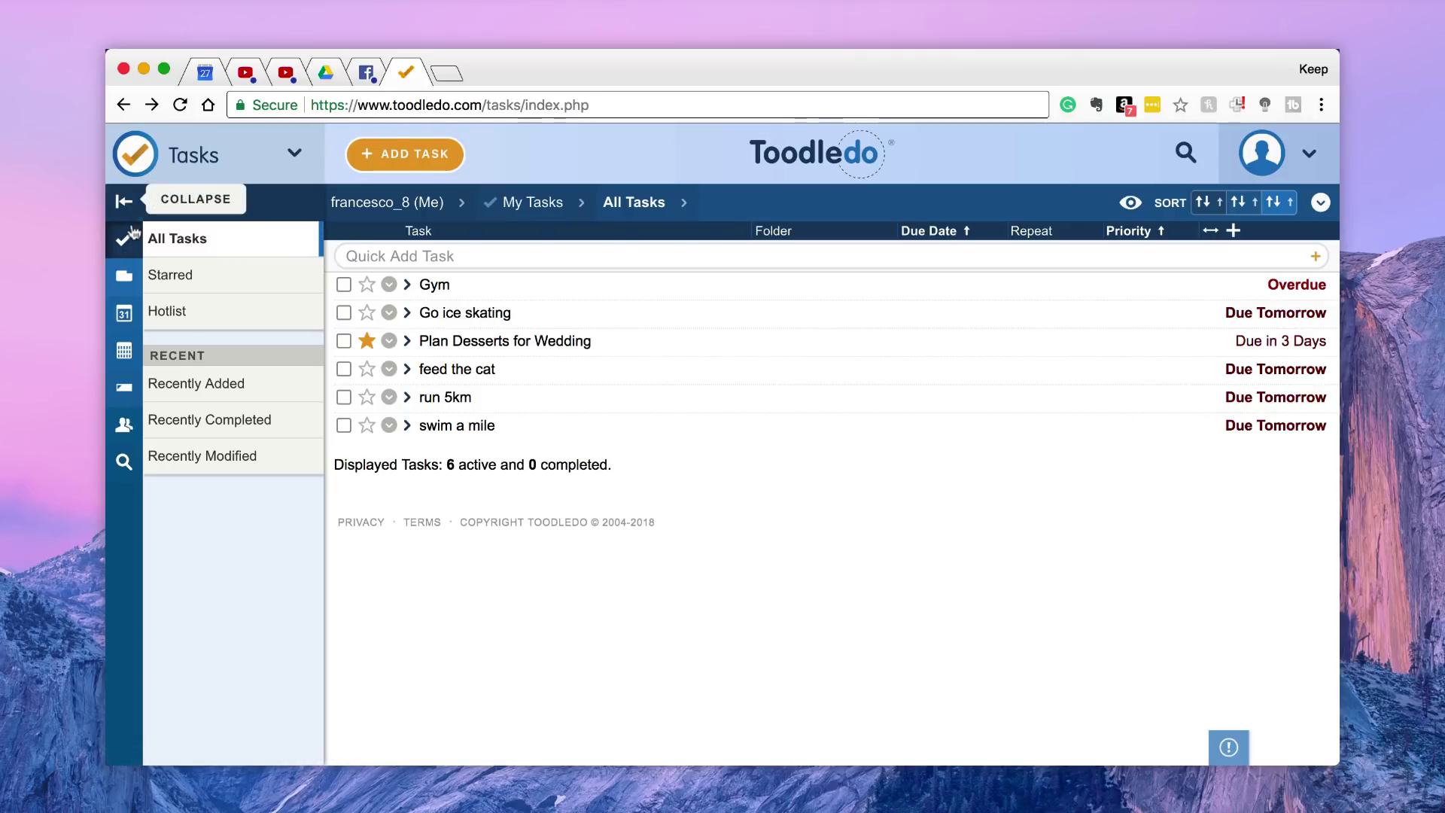
# Switch to the Dates view, check Overdue, then show tasks due in the Next 30 Days
pyautogui.click(124, 275)
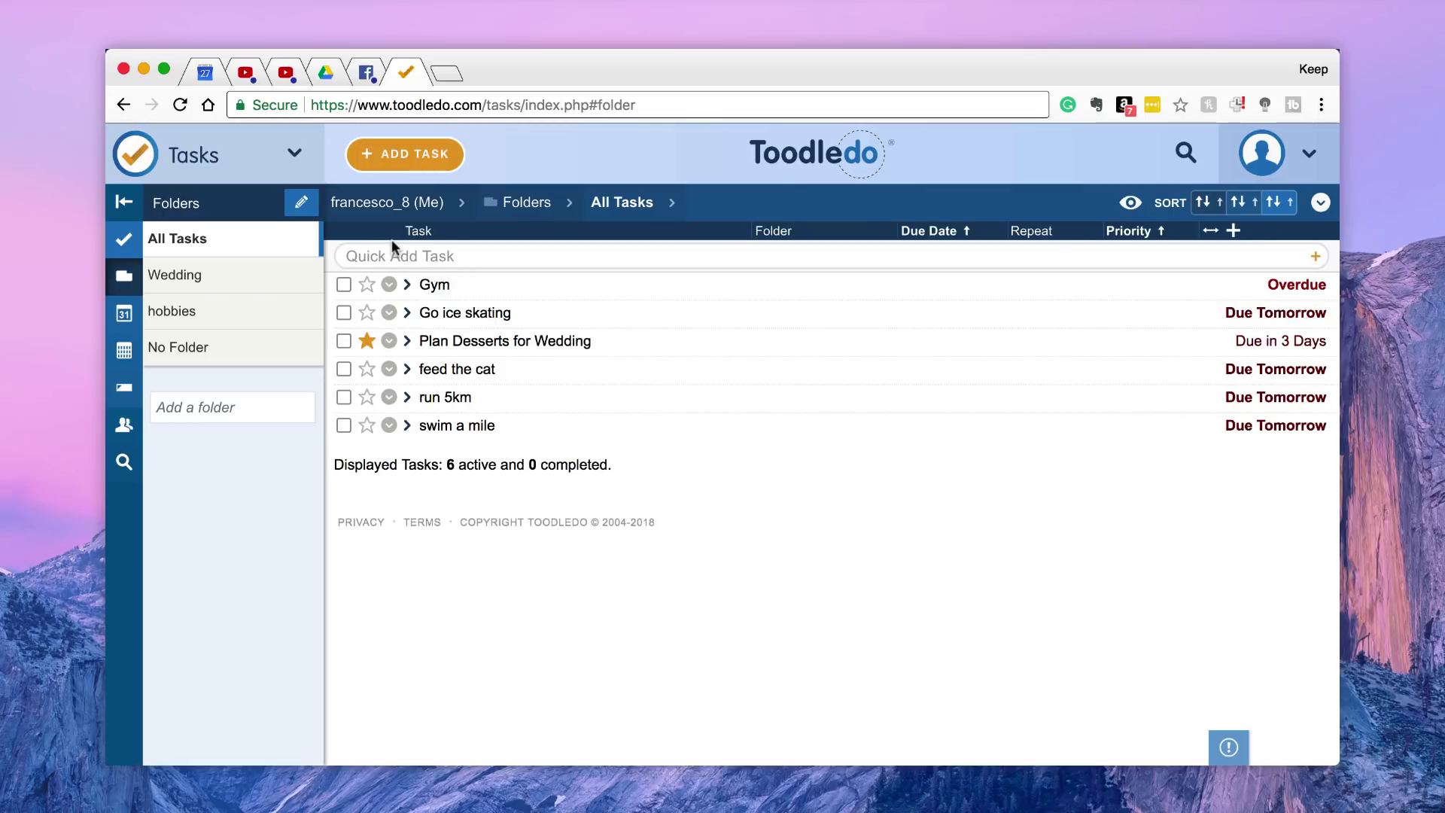
pyautogui.click(125, 315)
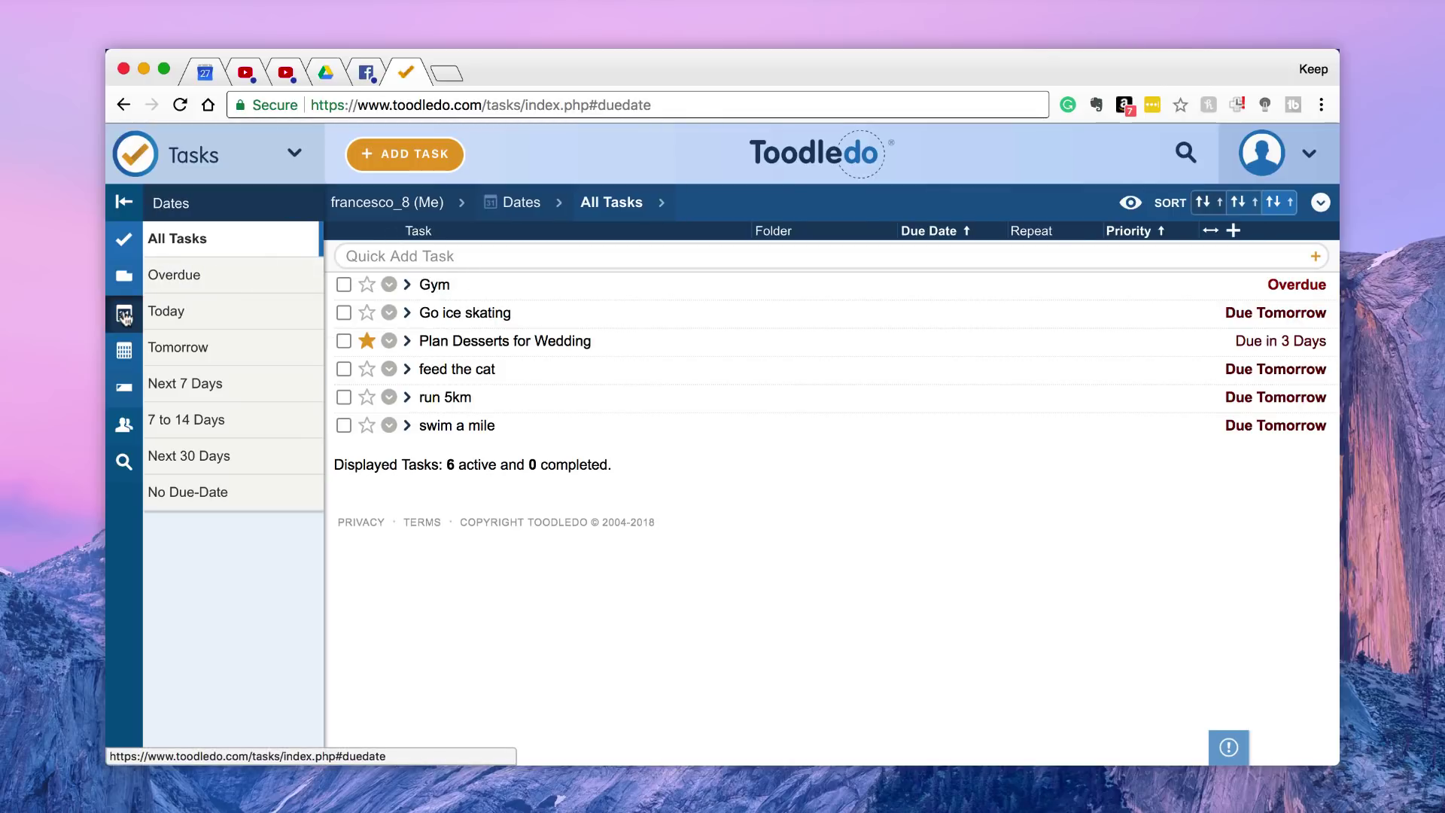
pyautogui.click(213, 279)
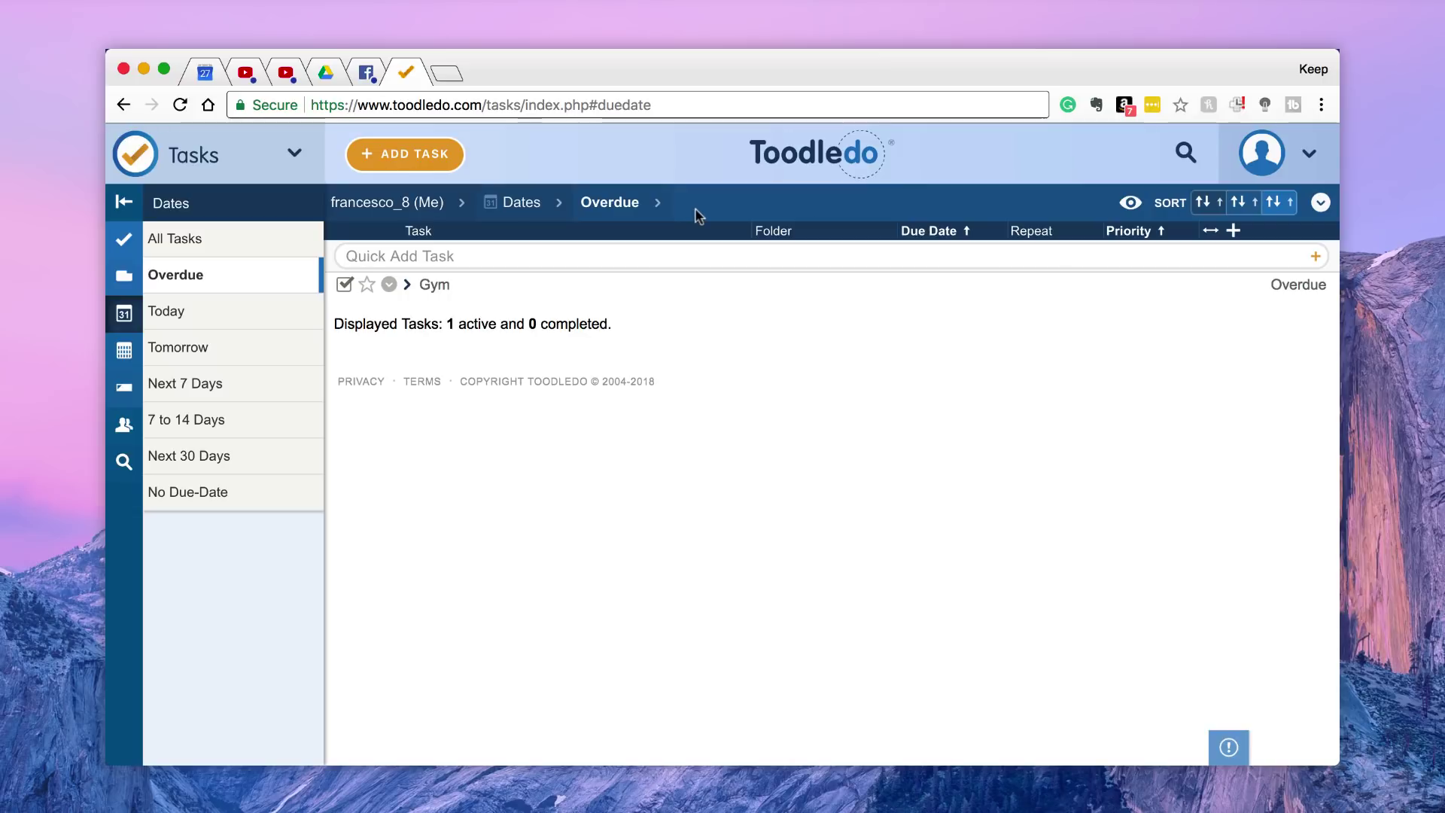
pyautogui.click(239, 459)
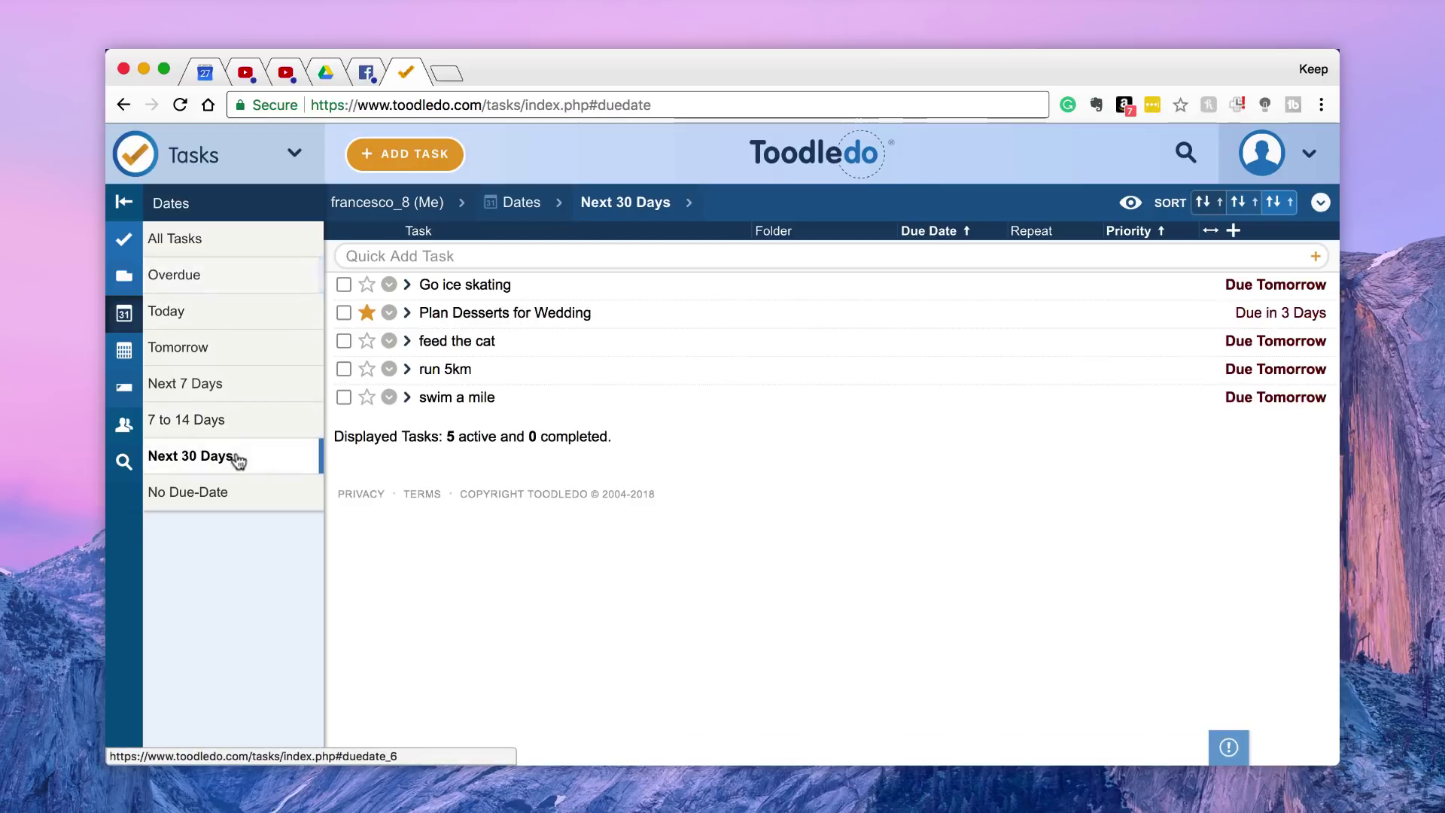
# Browse the calendar's March 28 and March 20 tasks, jump to today, then show tasks by priority
pyautogui.click(134, 352)
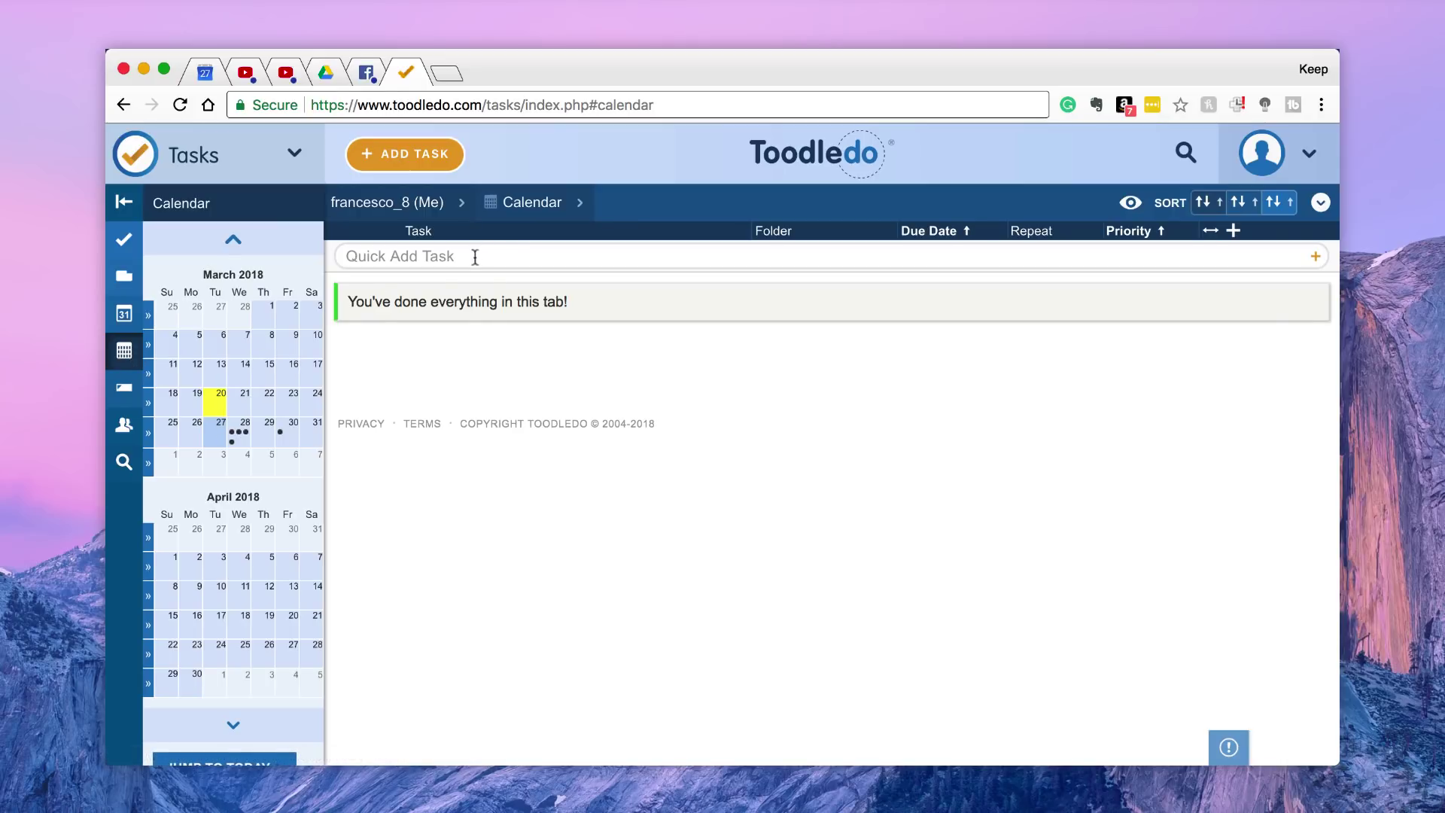
pyautogui.click(239, 429)
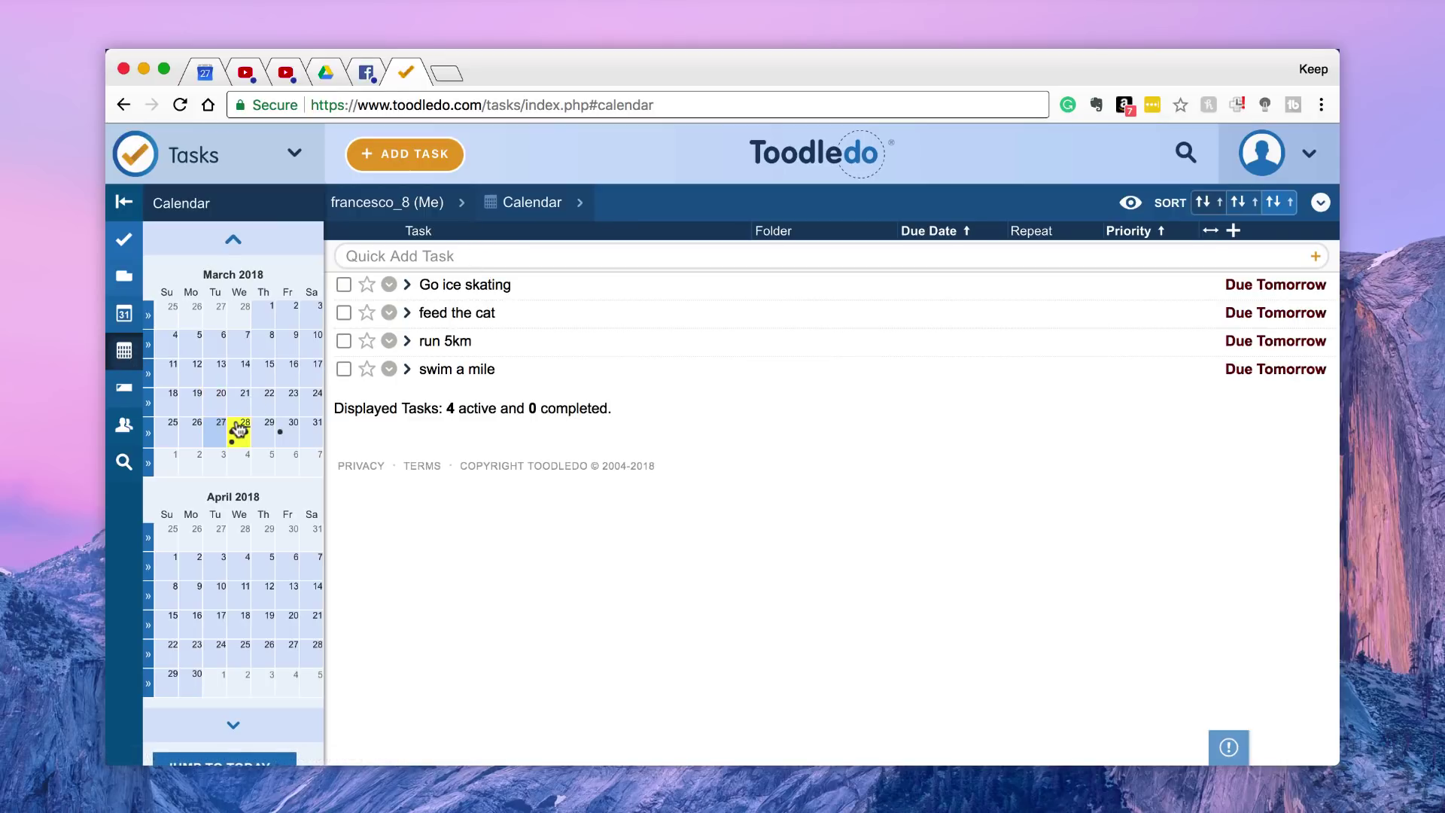
pyautogui.click(219, 403)
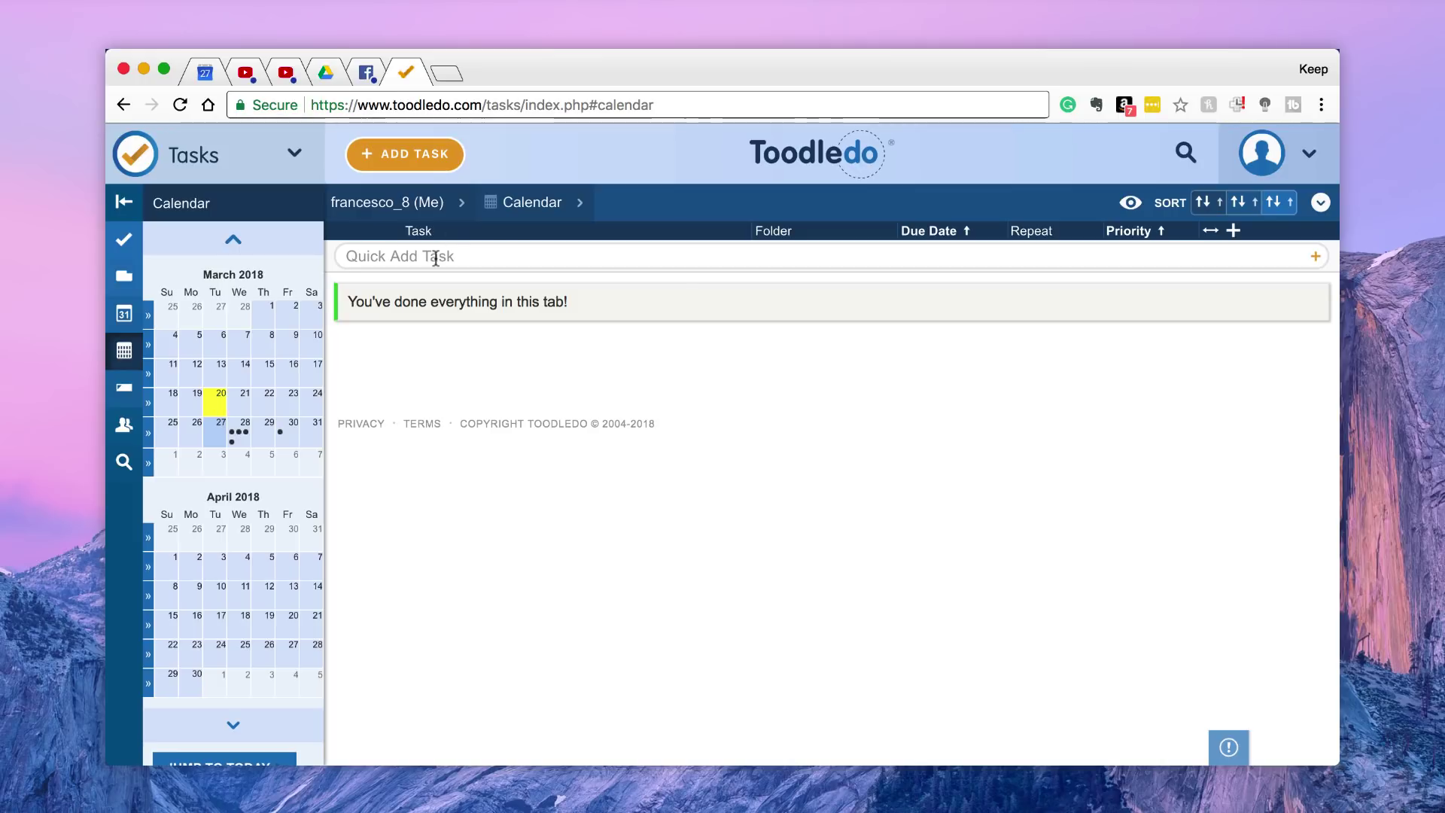
pyautogui.scroll(-2, 285, 536)
pyautogui.click(246, 716)
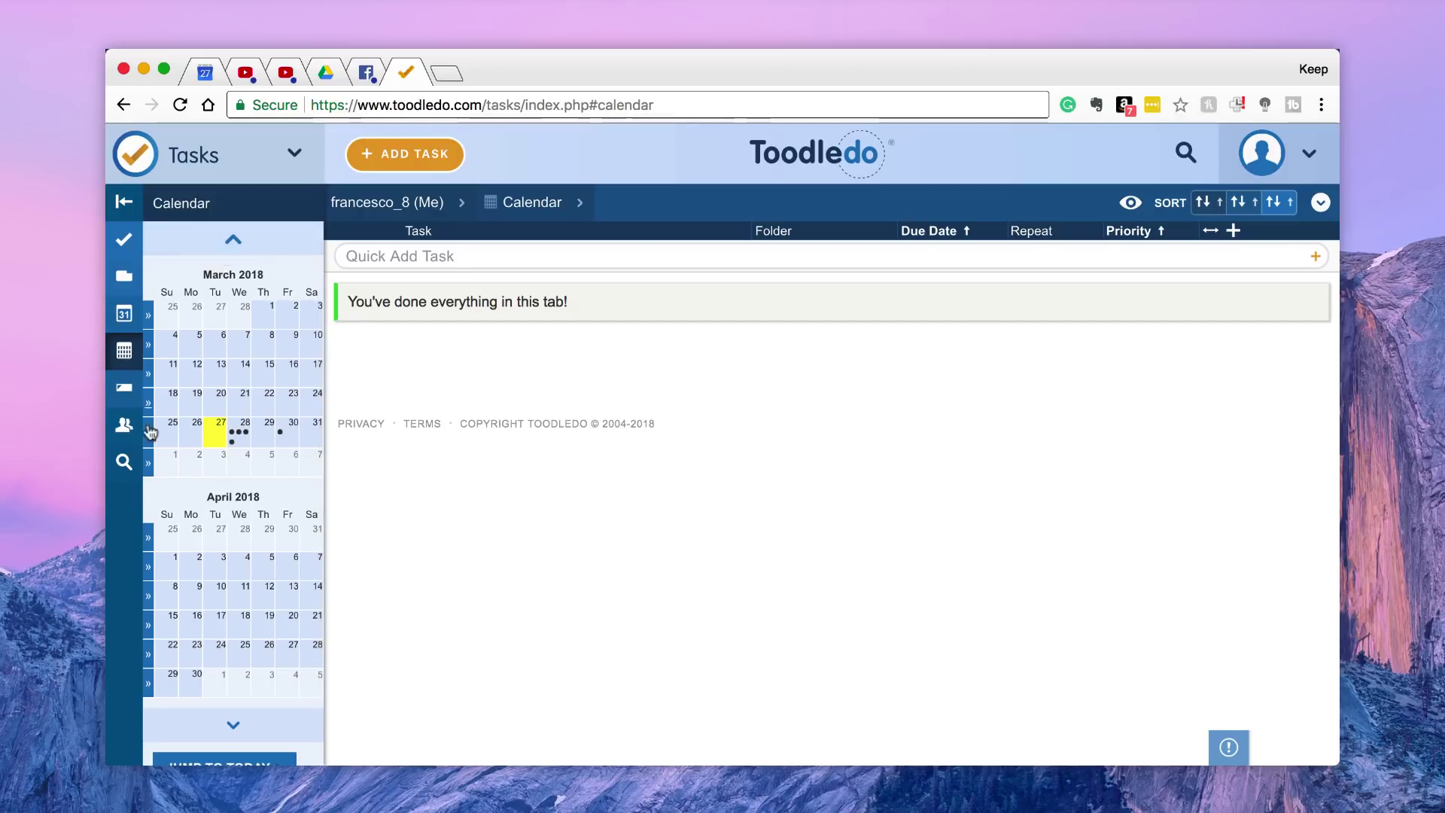
pyautogui.click(125, 390)
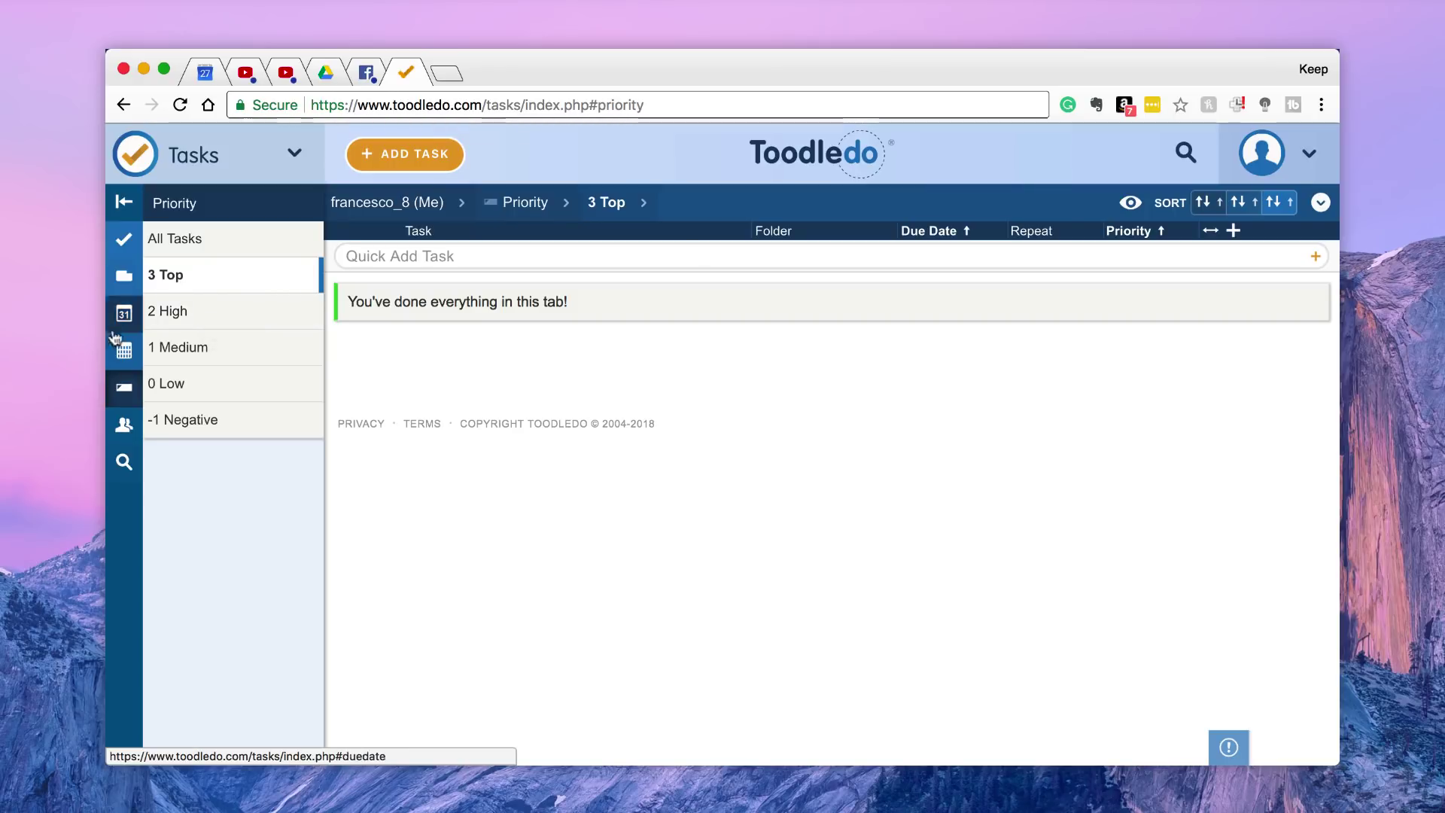
# Pass through the Sharing view to Advanced Search, with Checked Off is no and Task contains rules
pyautogui.click(112, 435)
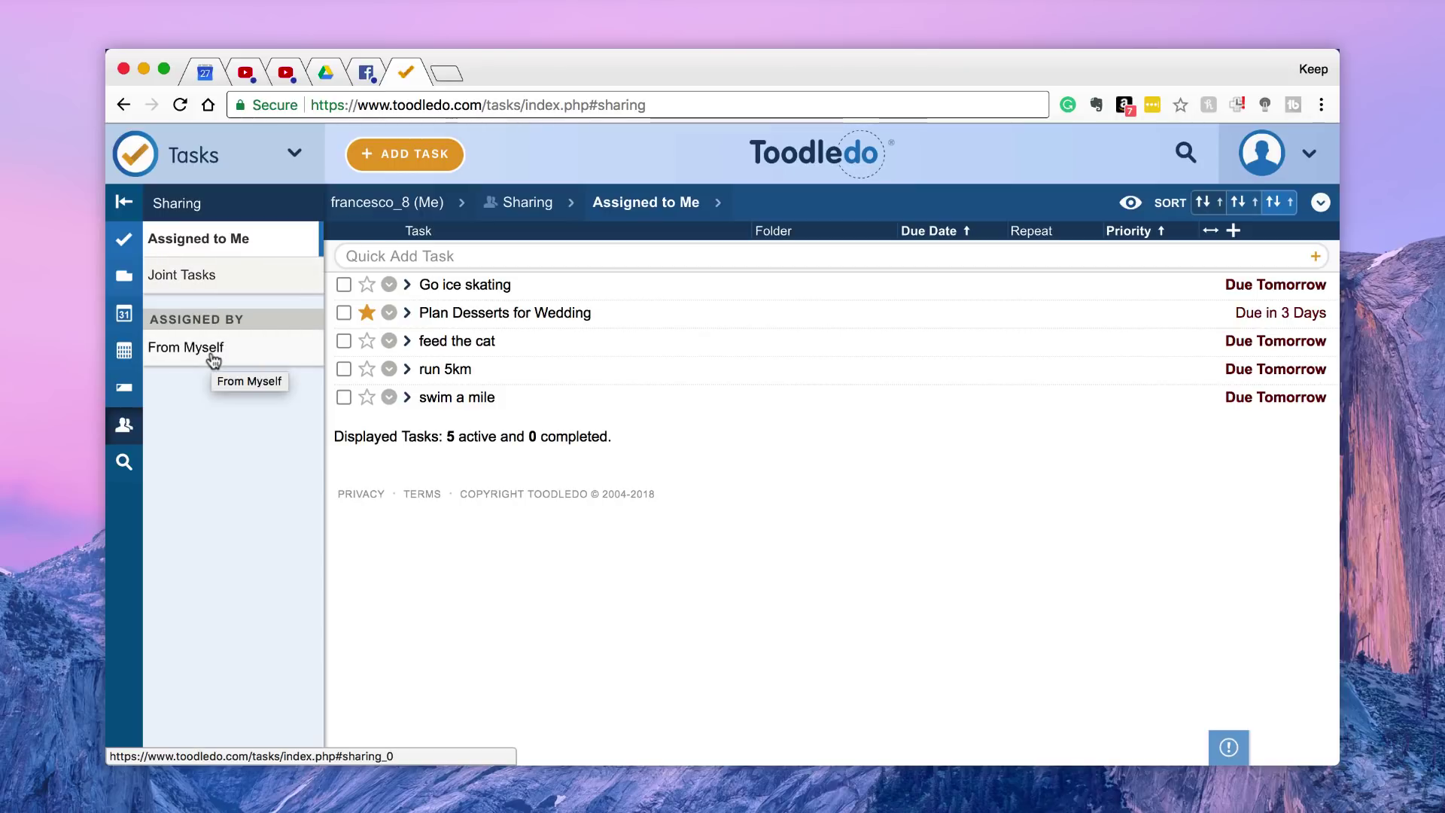
pyautogui.click(123, 463)
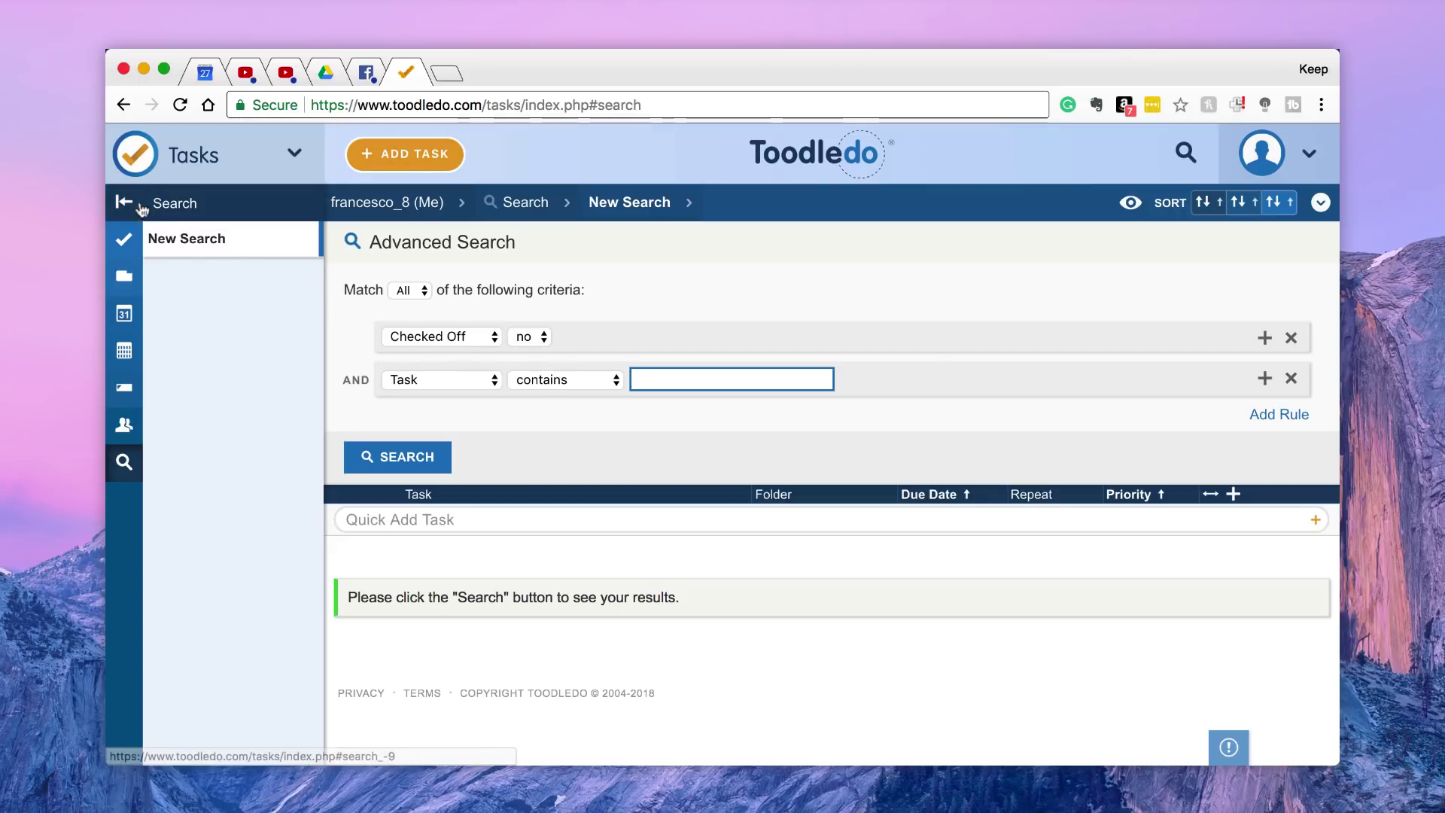
# Go back to All Tasks with five active tasks and show the Tasks/Notes/Outlines section switcher
pyautogui.click(125, 239)
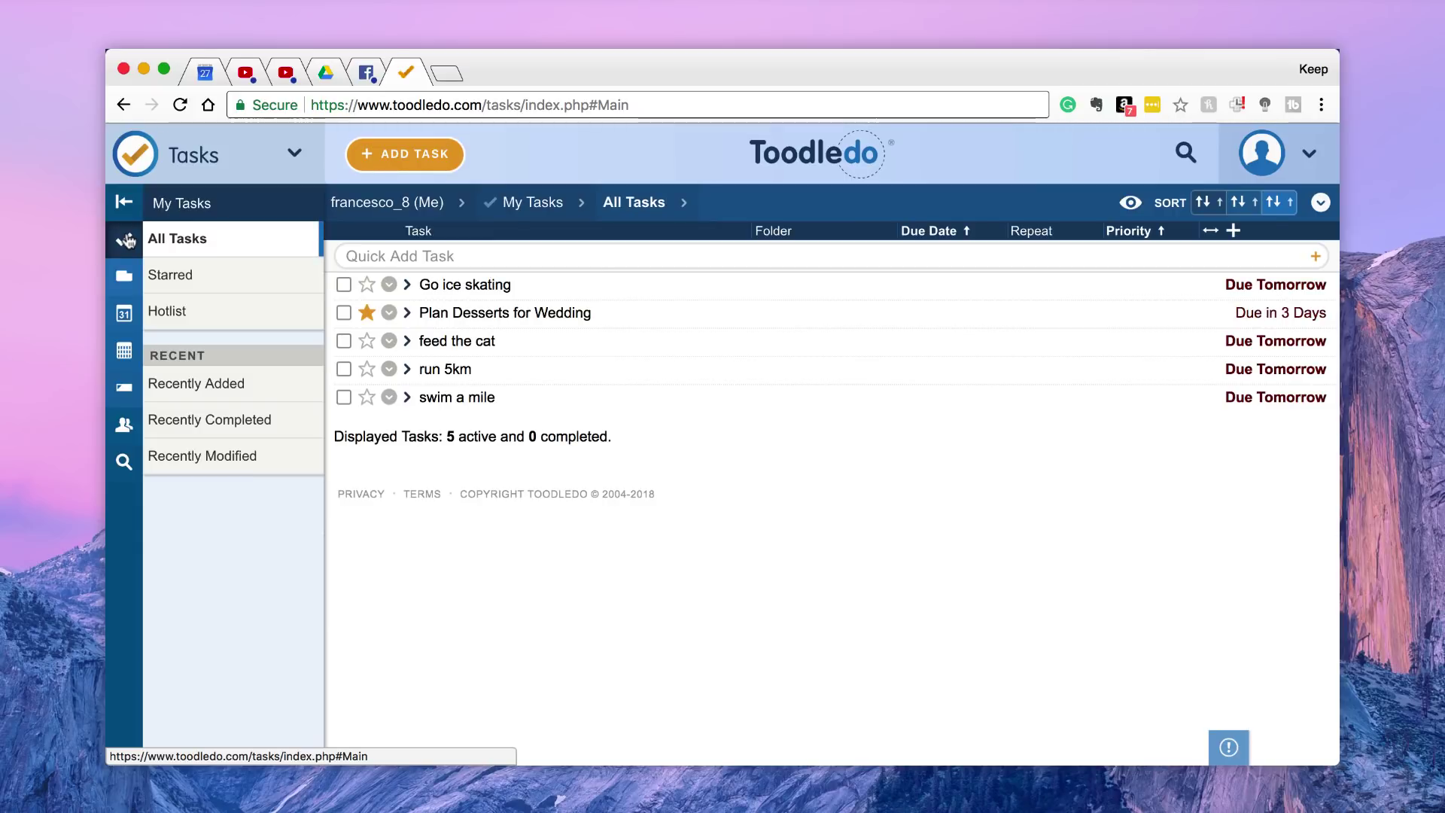
pyautogui.click(300, 155)
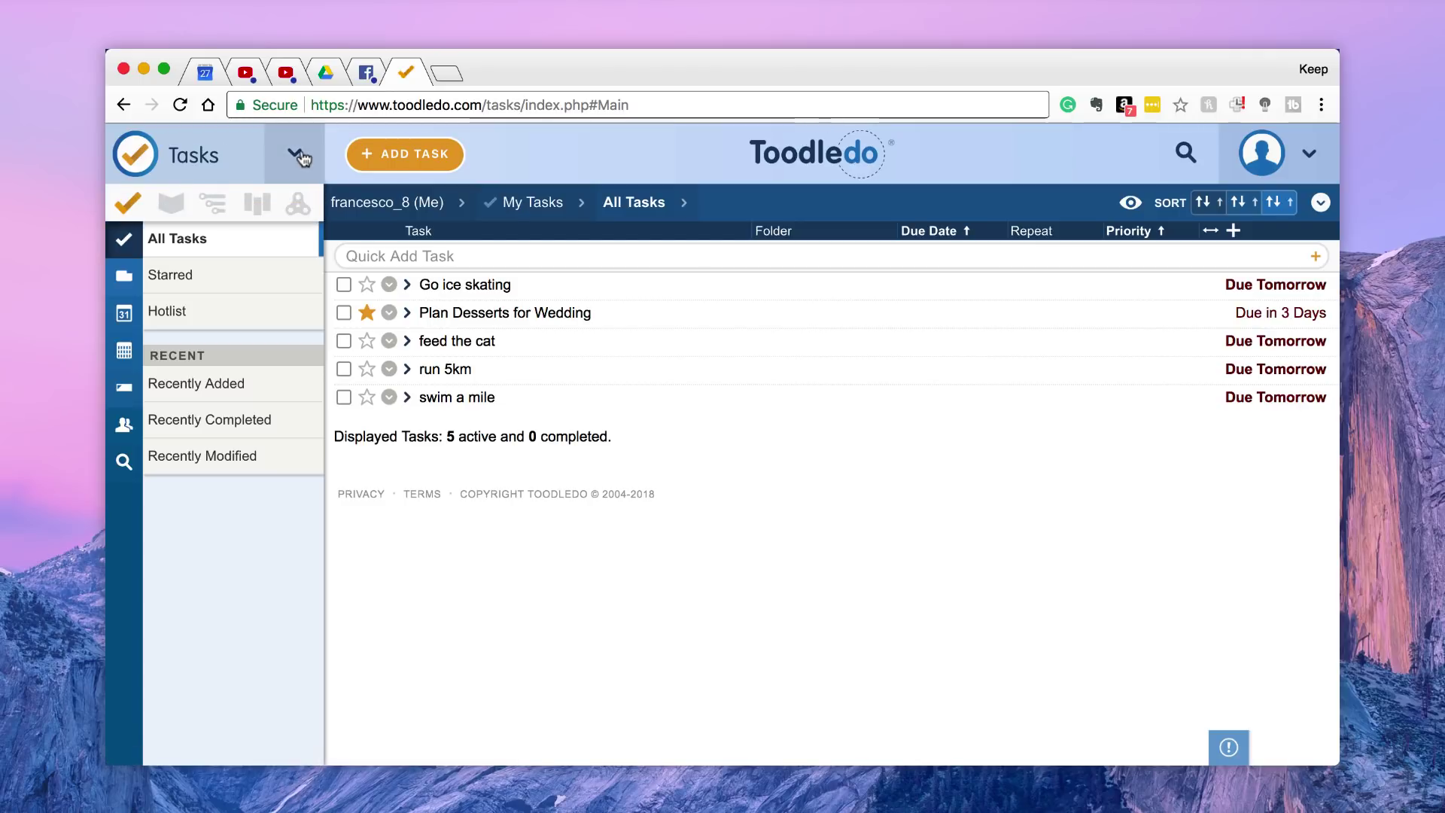
# Open the ToodleDo review note in Notes and stamp its body Mar 27, 2018, 3:44:52 PM
pyautogui.click(171, 204)
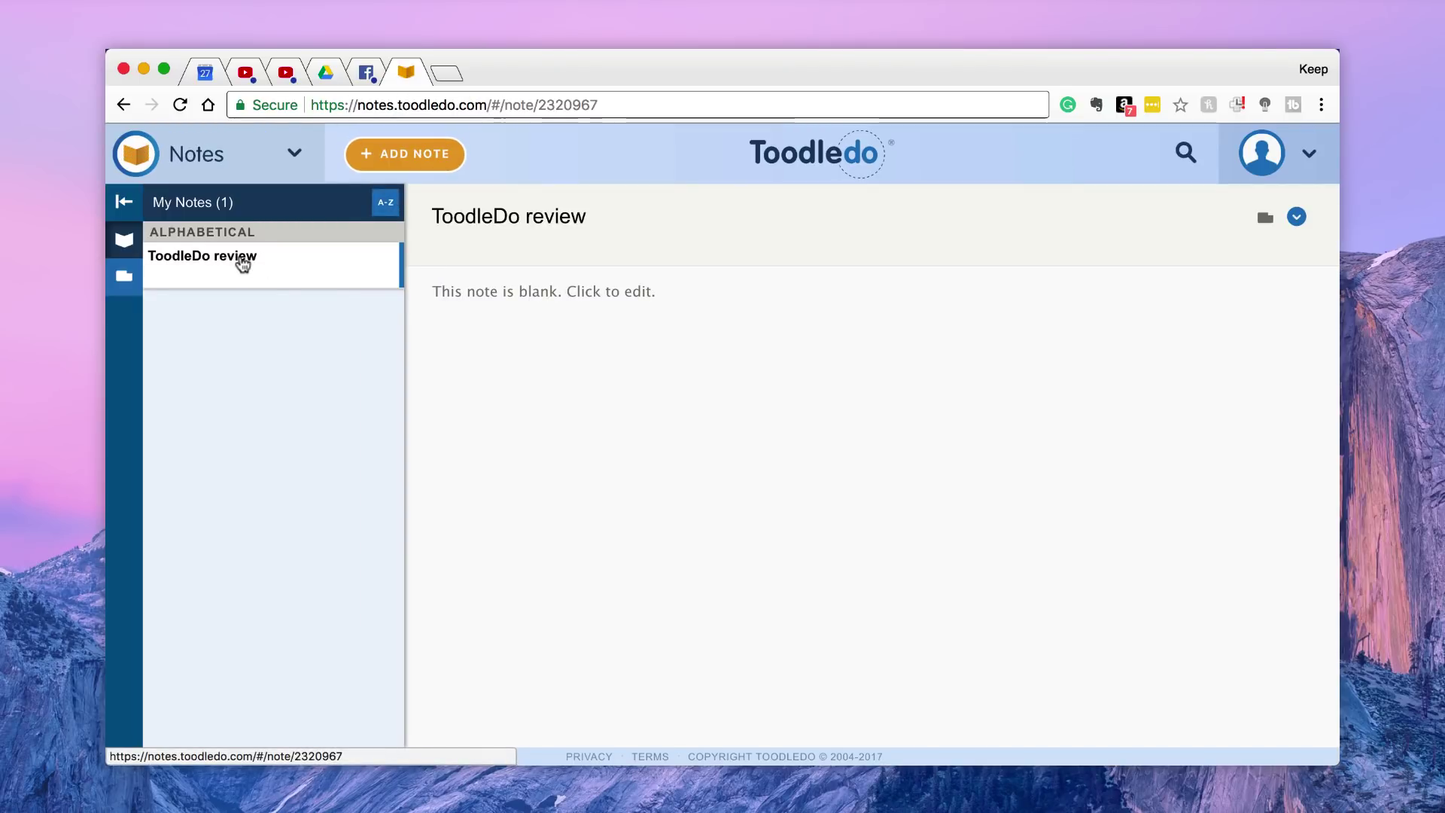
pyautogui.click(575, 327)
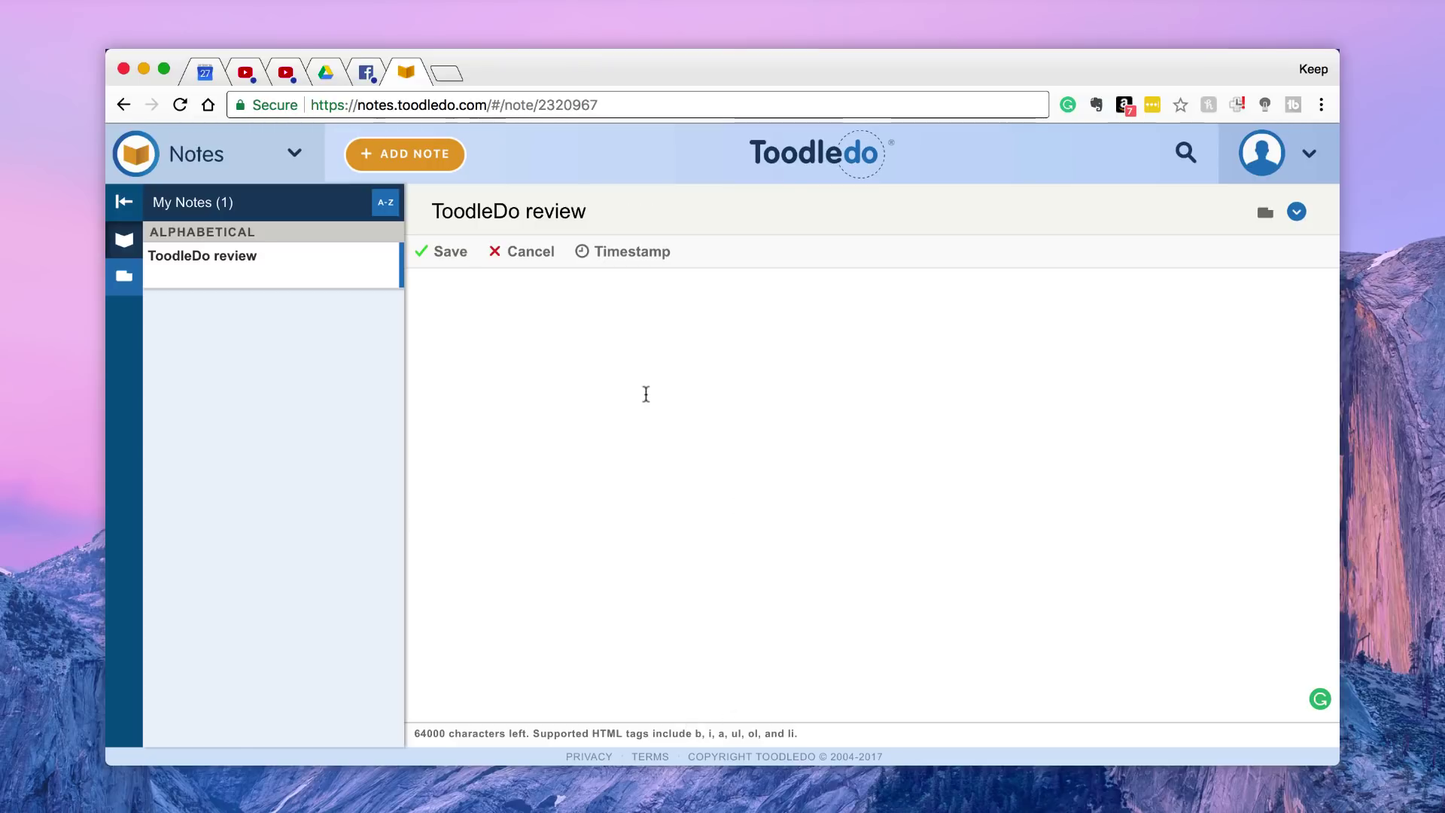
pyautogui.click(605, 253)
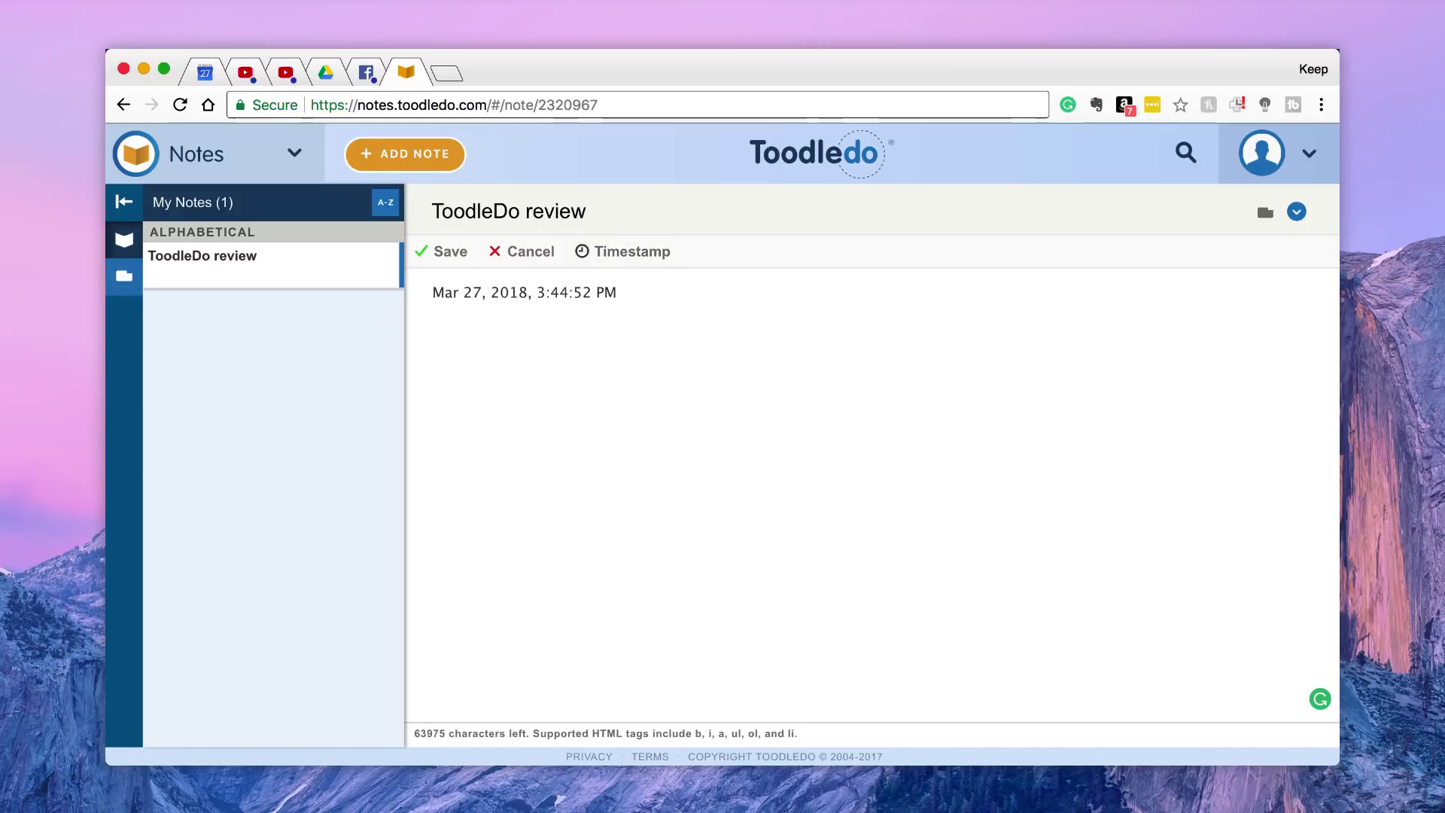
pyautogui.click(1296, 212)
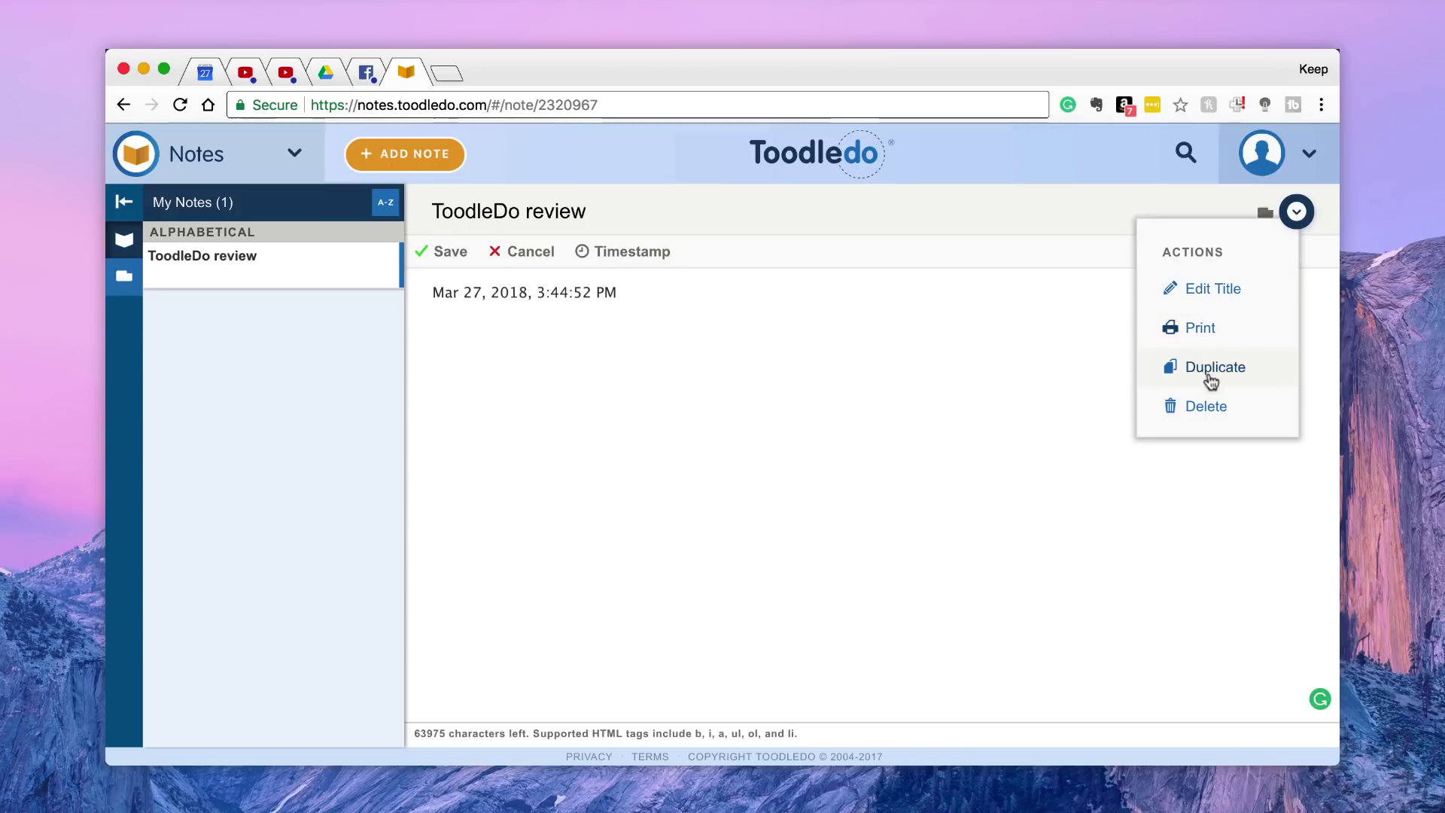
# Assign the ToodleDo review note to the hobbies folder, open that folder and save the changes
pyautogui.click(1265, 213)
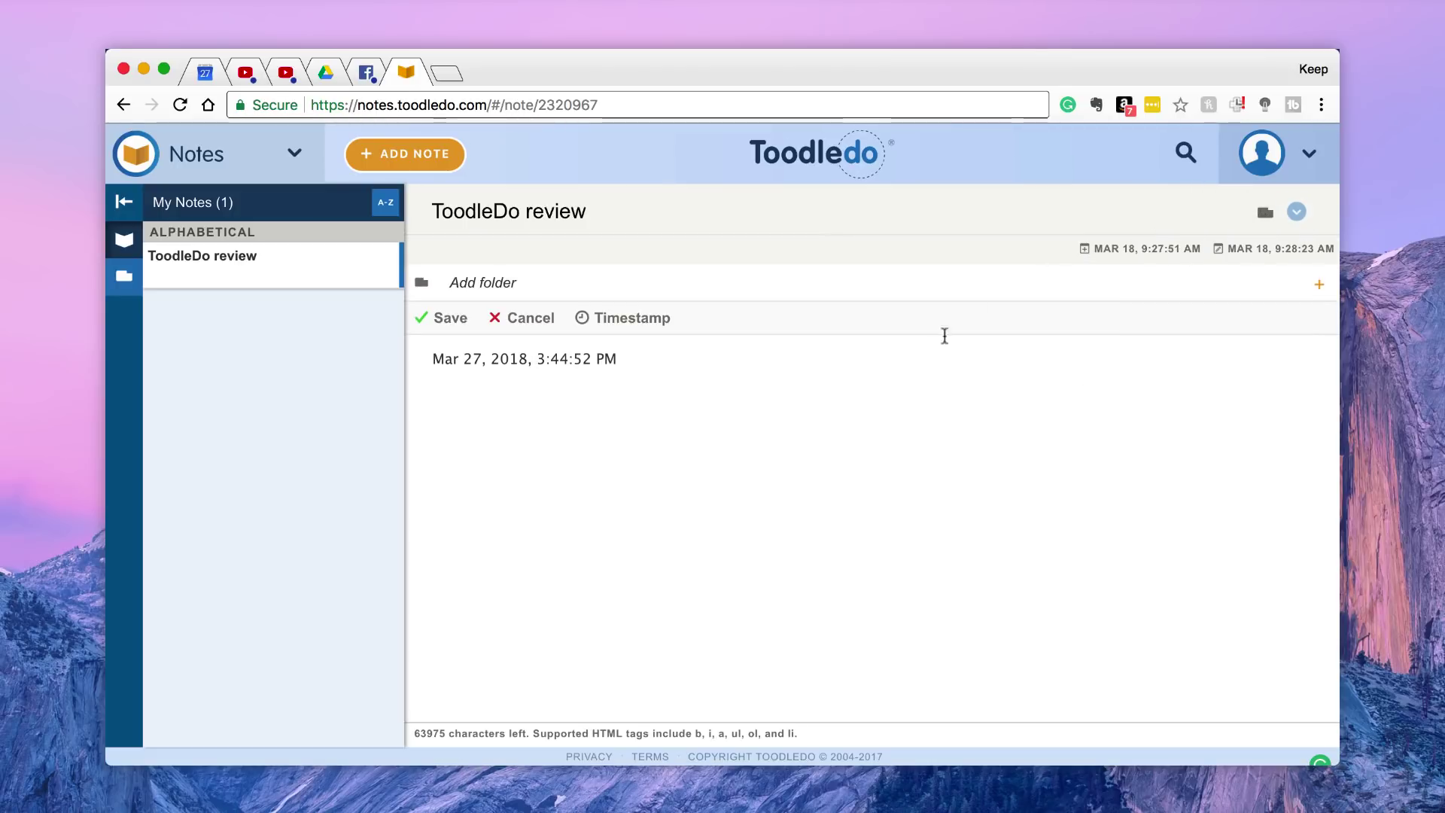
pyautogui.click(497, 282)
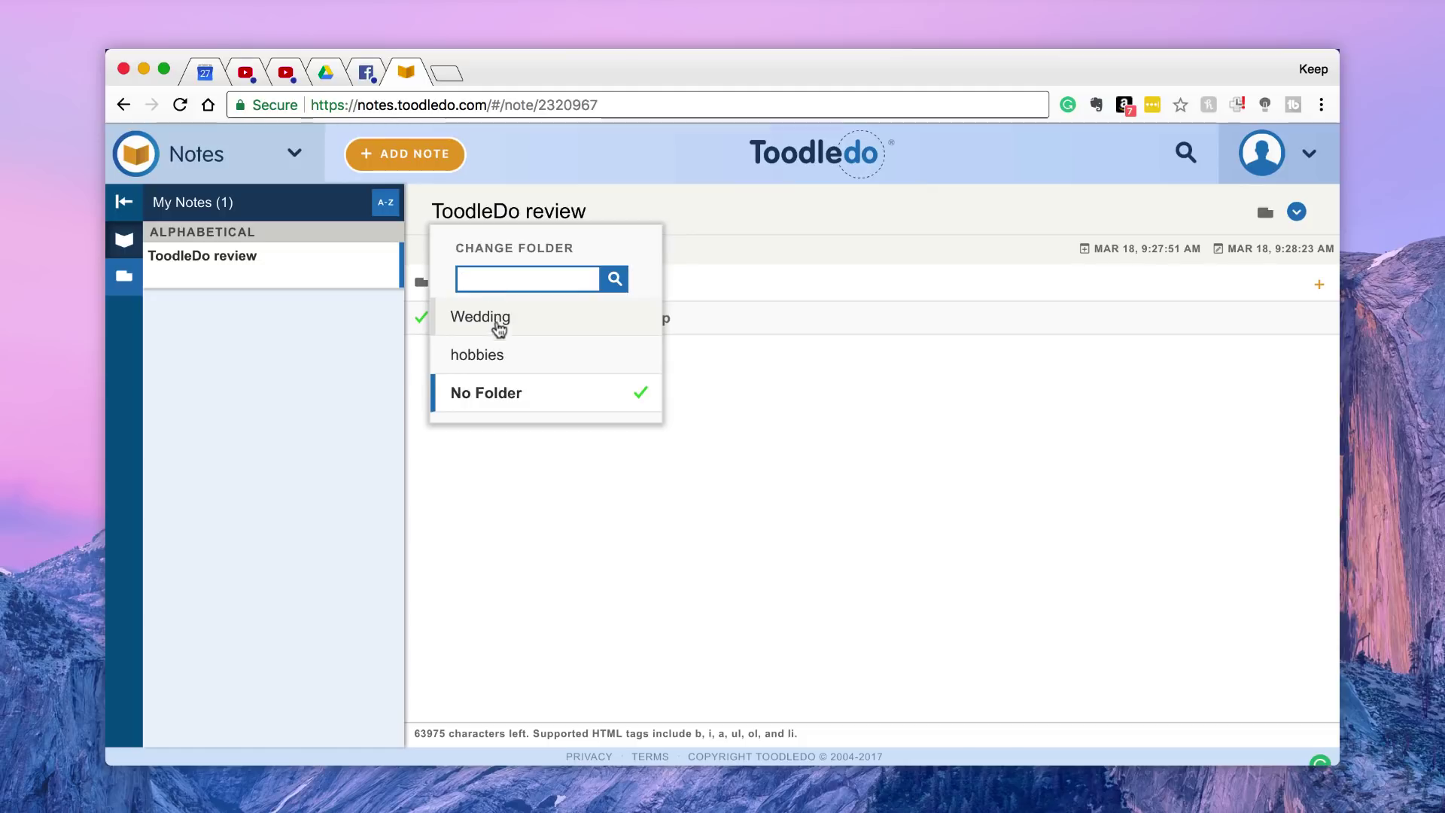
pyautogui.click(583, 356)
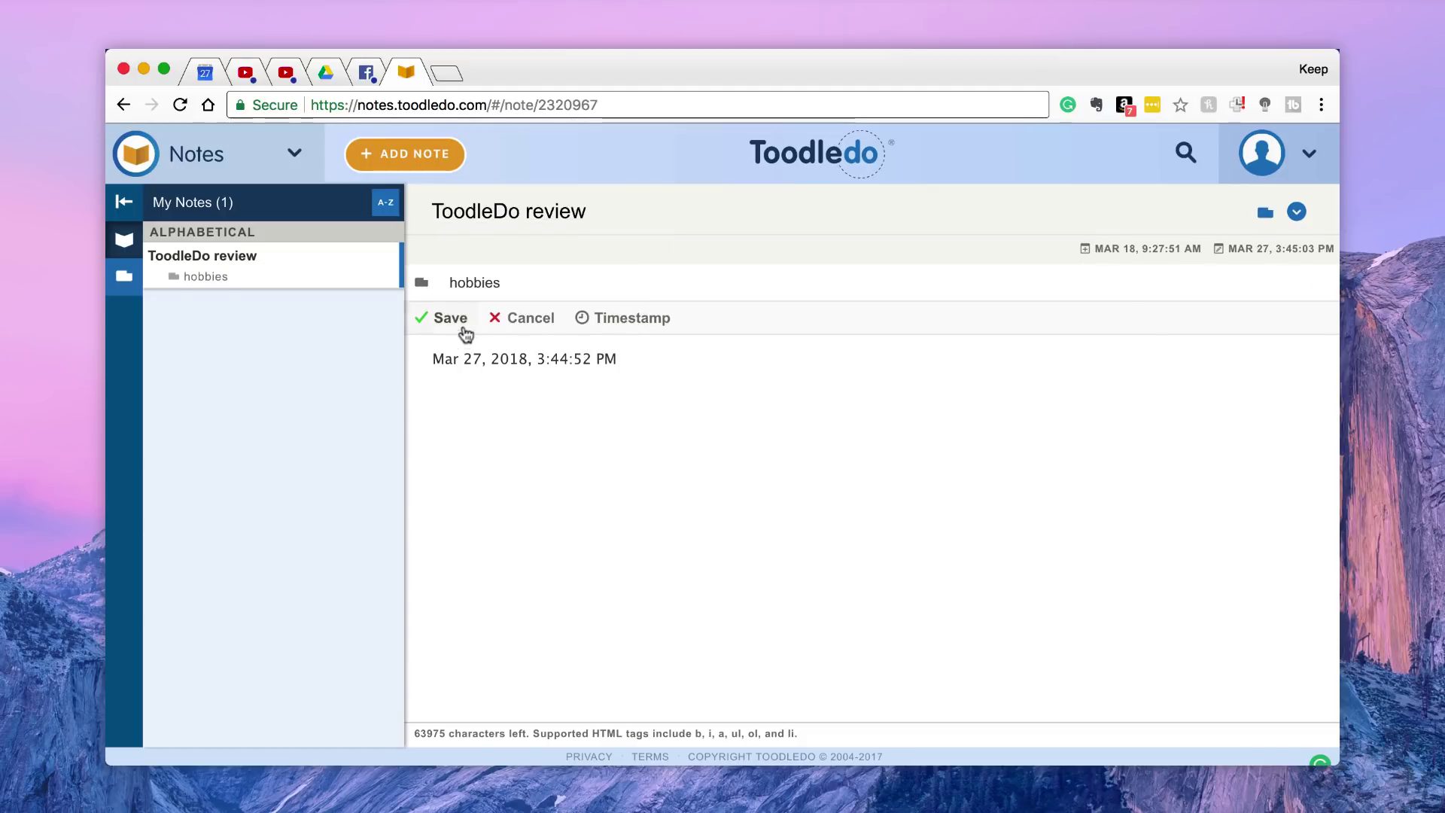
pyautogui.click(124, 275)
pyautogui.click(220, 285)
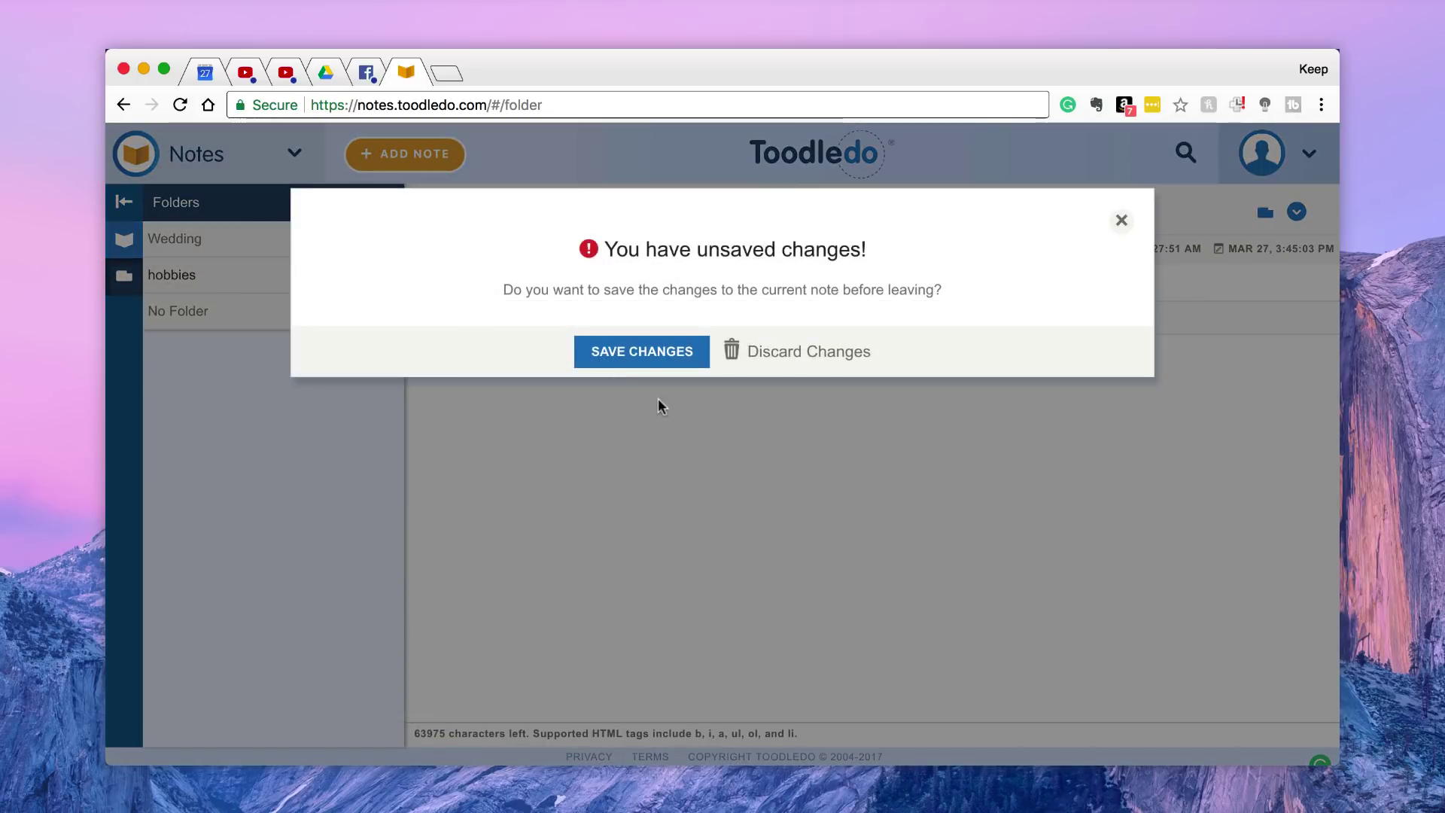
pyautogui.click(659, 352)
# View the hobbies folder, return to My Notes, then switch to the empty My Outlines Dashboard
pyautogui.click(313, 276)
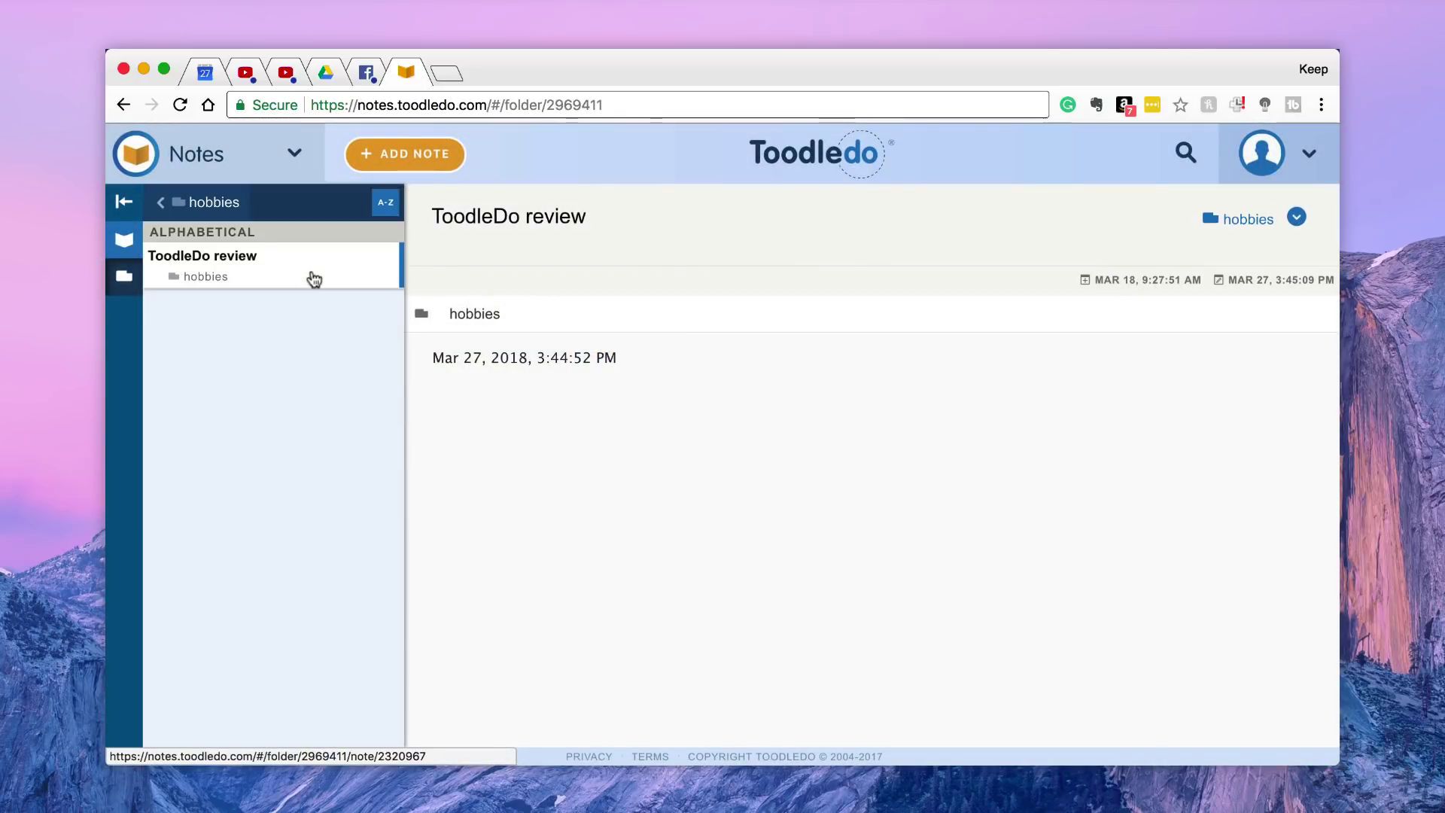
pyautogui.click(123, 273)
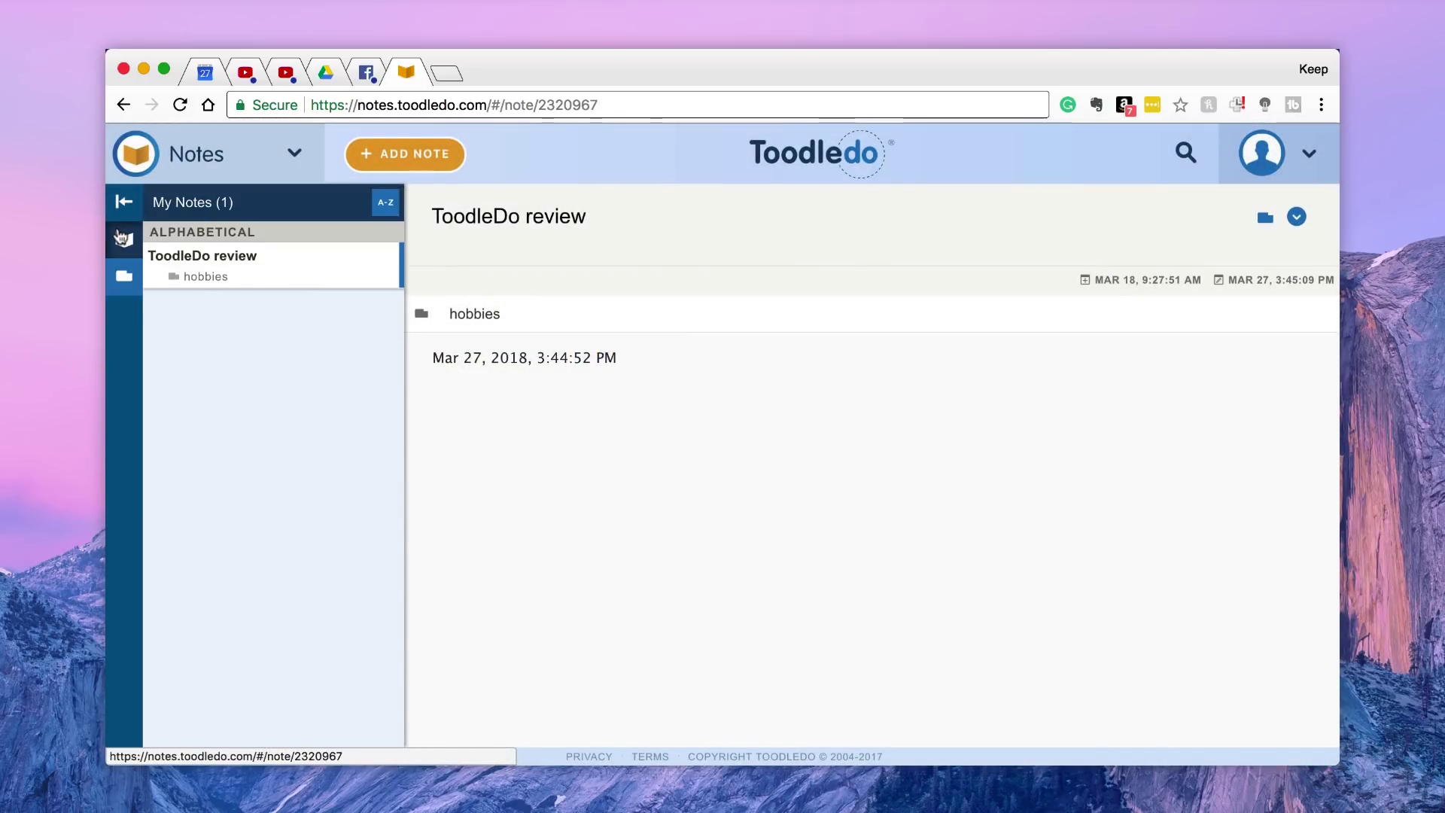
pyautogui.click(308, 153)
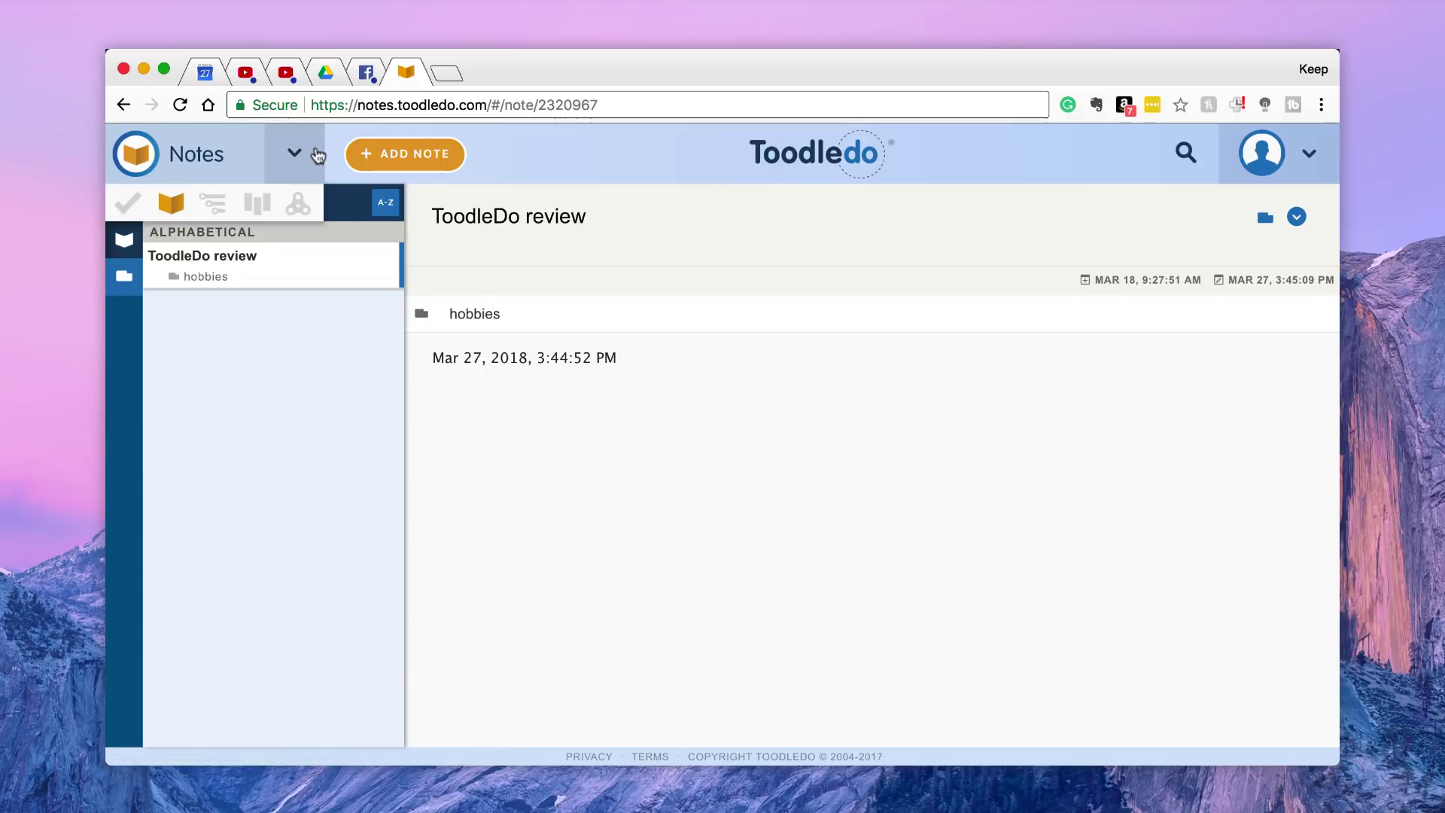
pyautogui.click(216, 205)
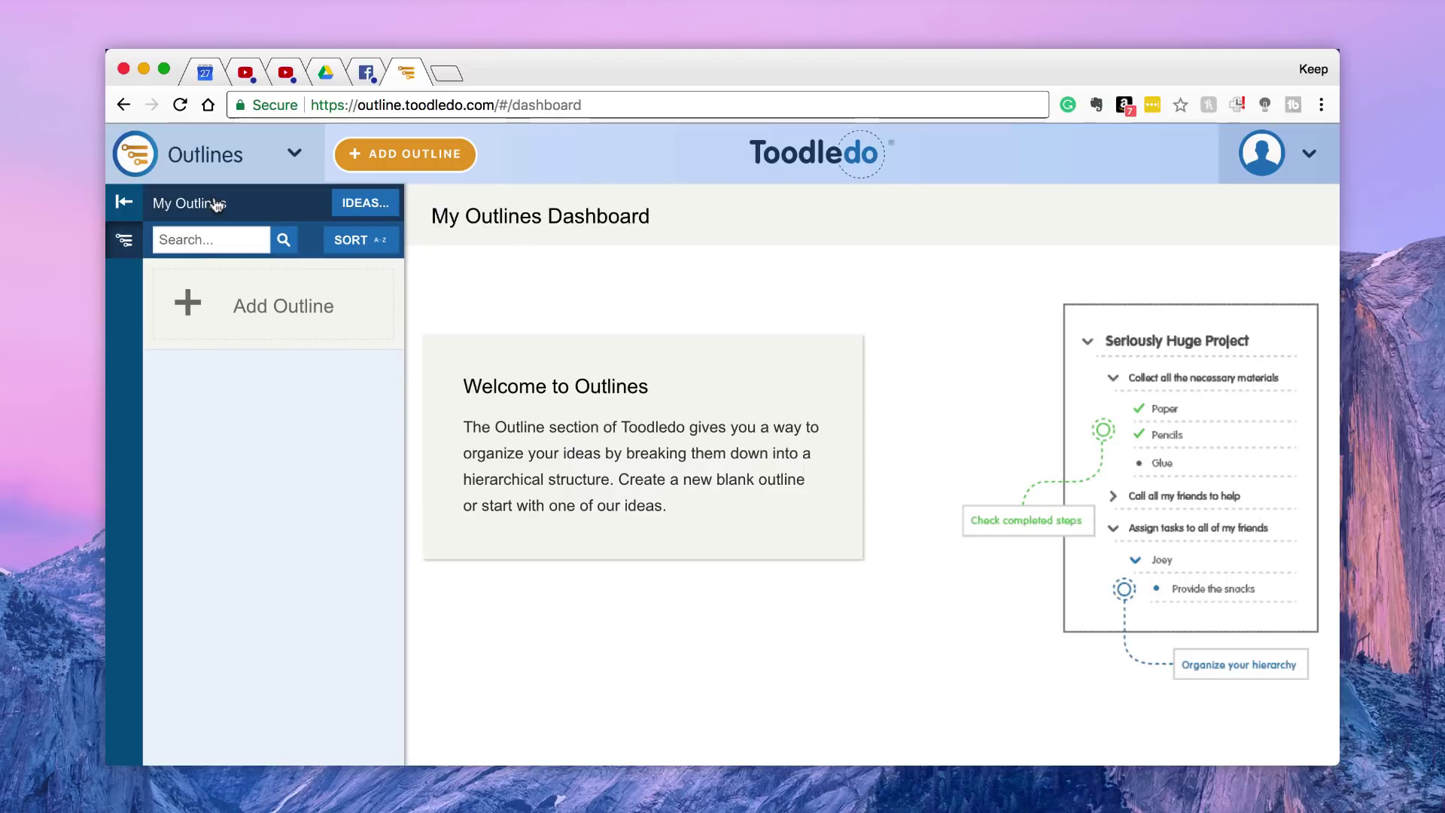
# Create a new outline and title it 'Agenda for Meeting'
pyautogui.click(268, 304)
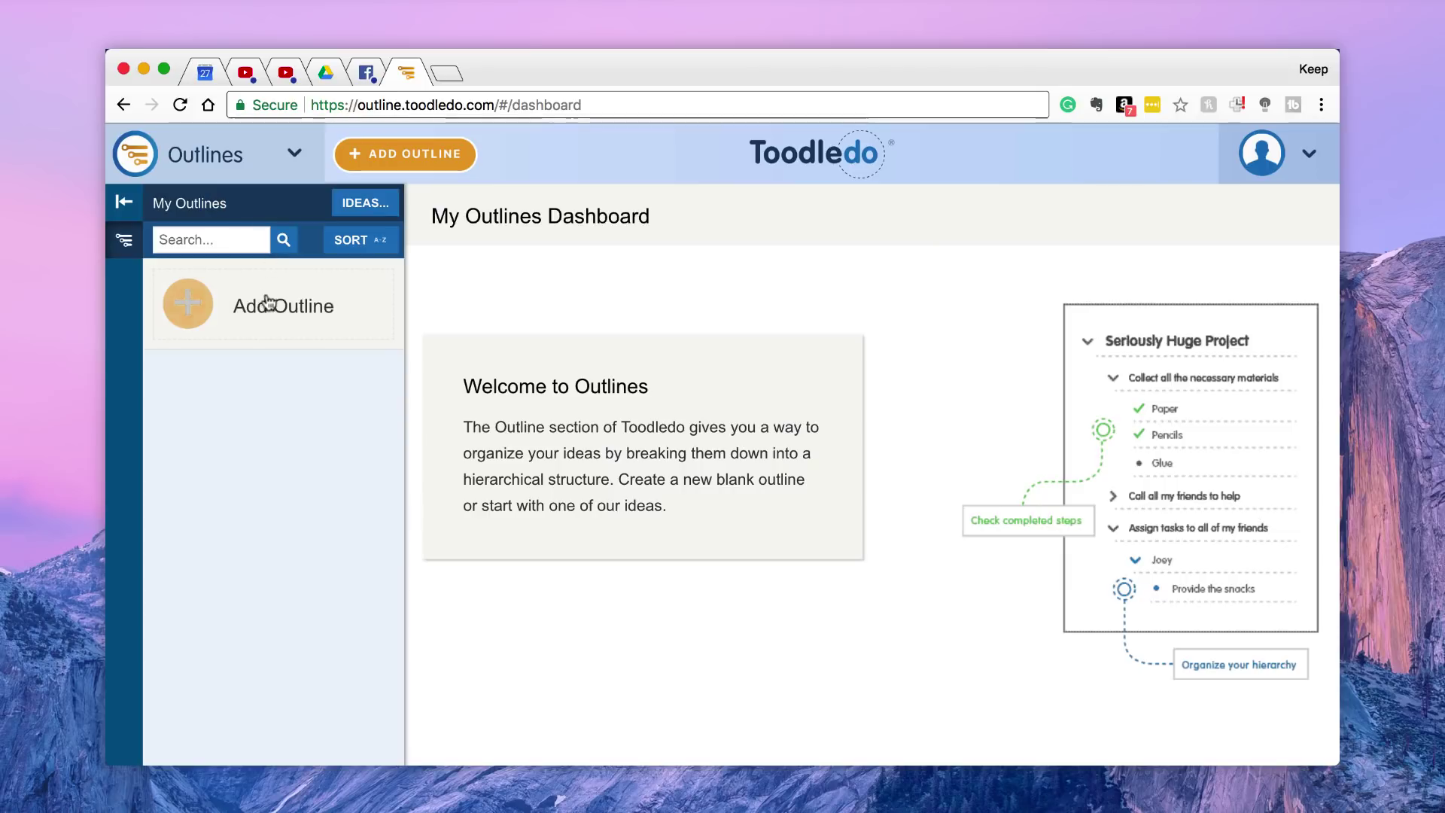
pyautogui.click(538, 300)
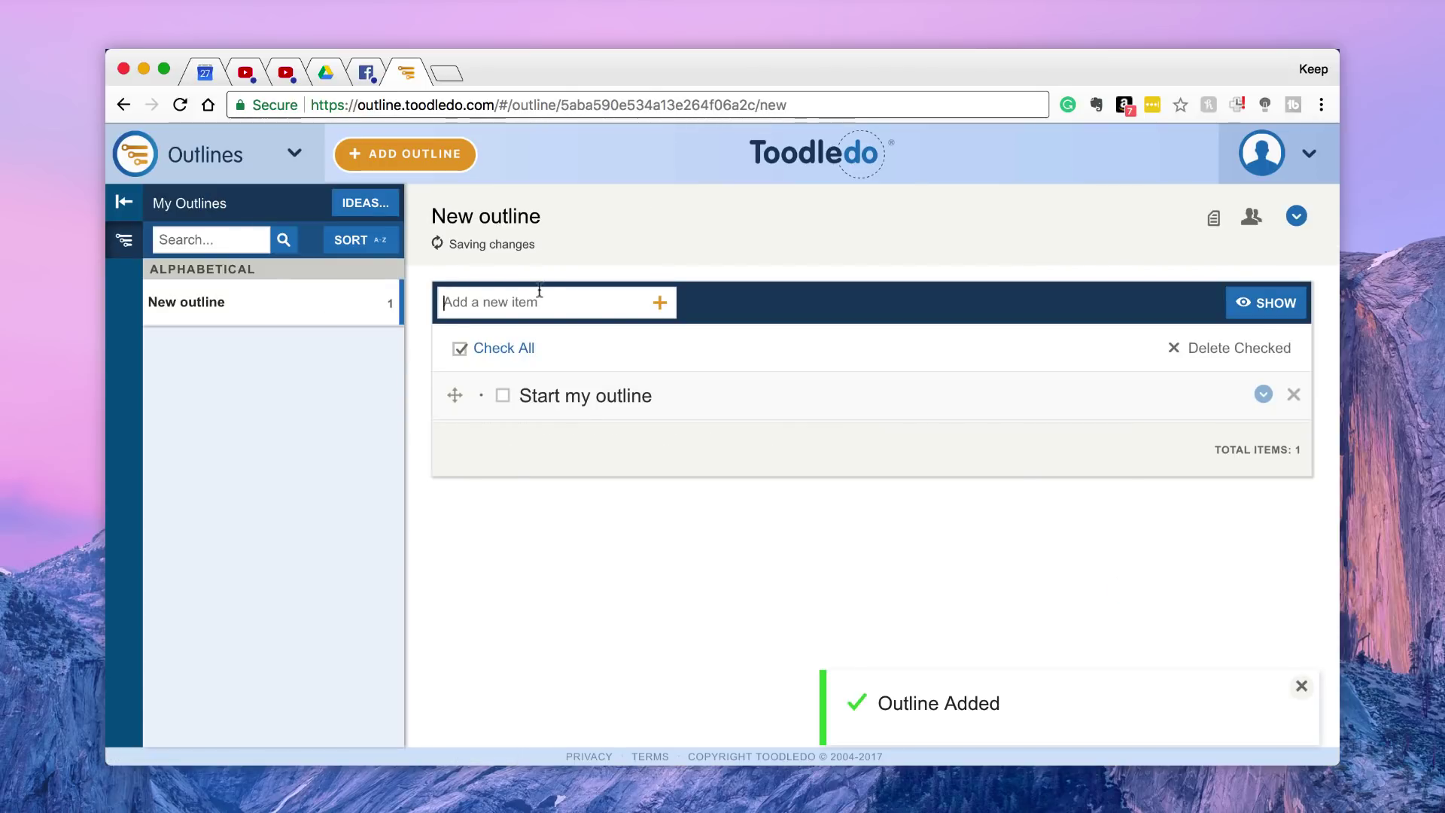
pyautogui.click(512, 218)
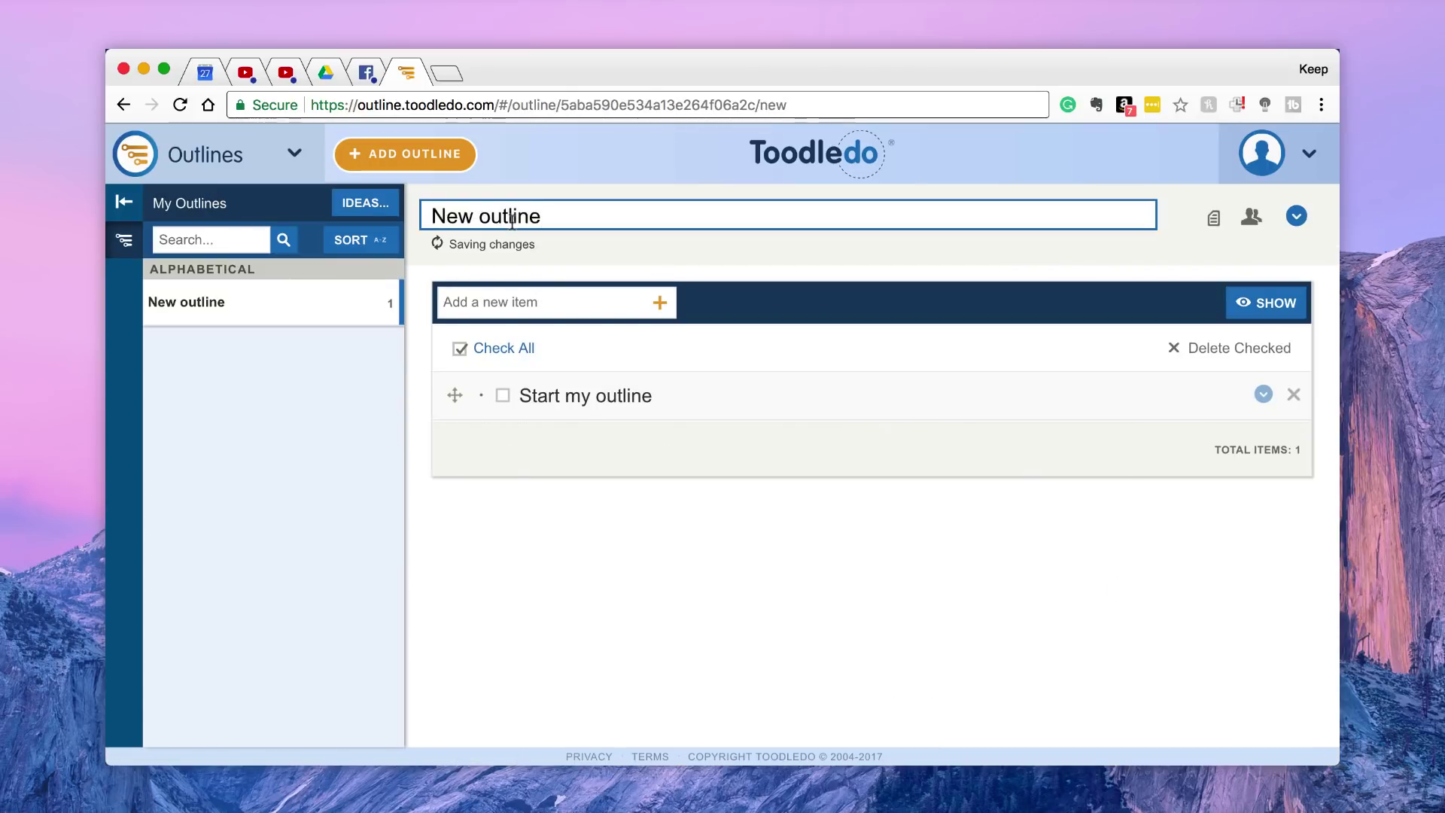
pyautogui.press('super+a')
pyautogui.write('Agend')
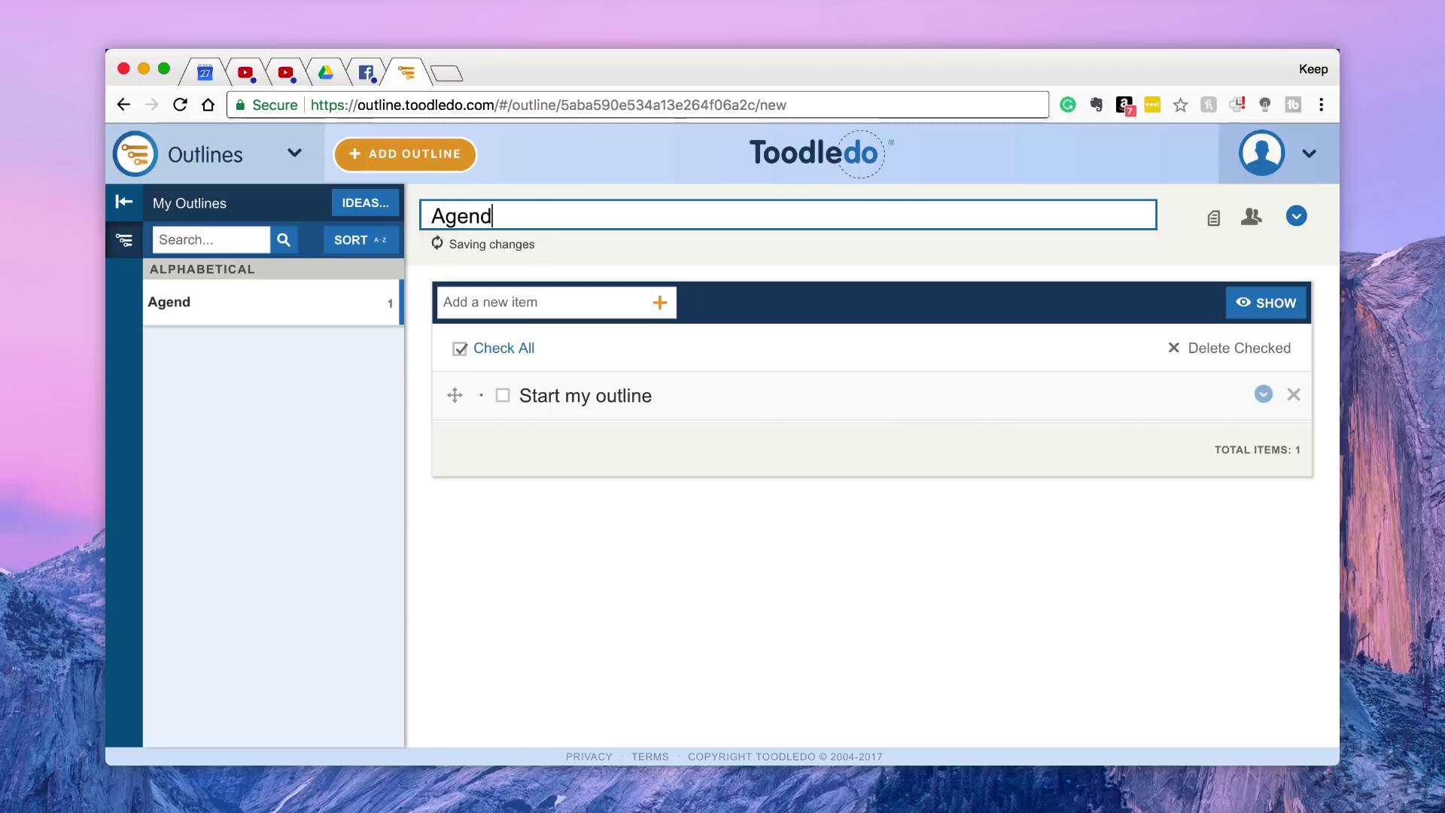
pyautogui.write('a for Meeting')
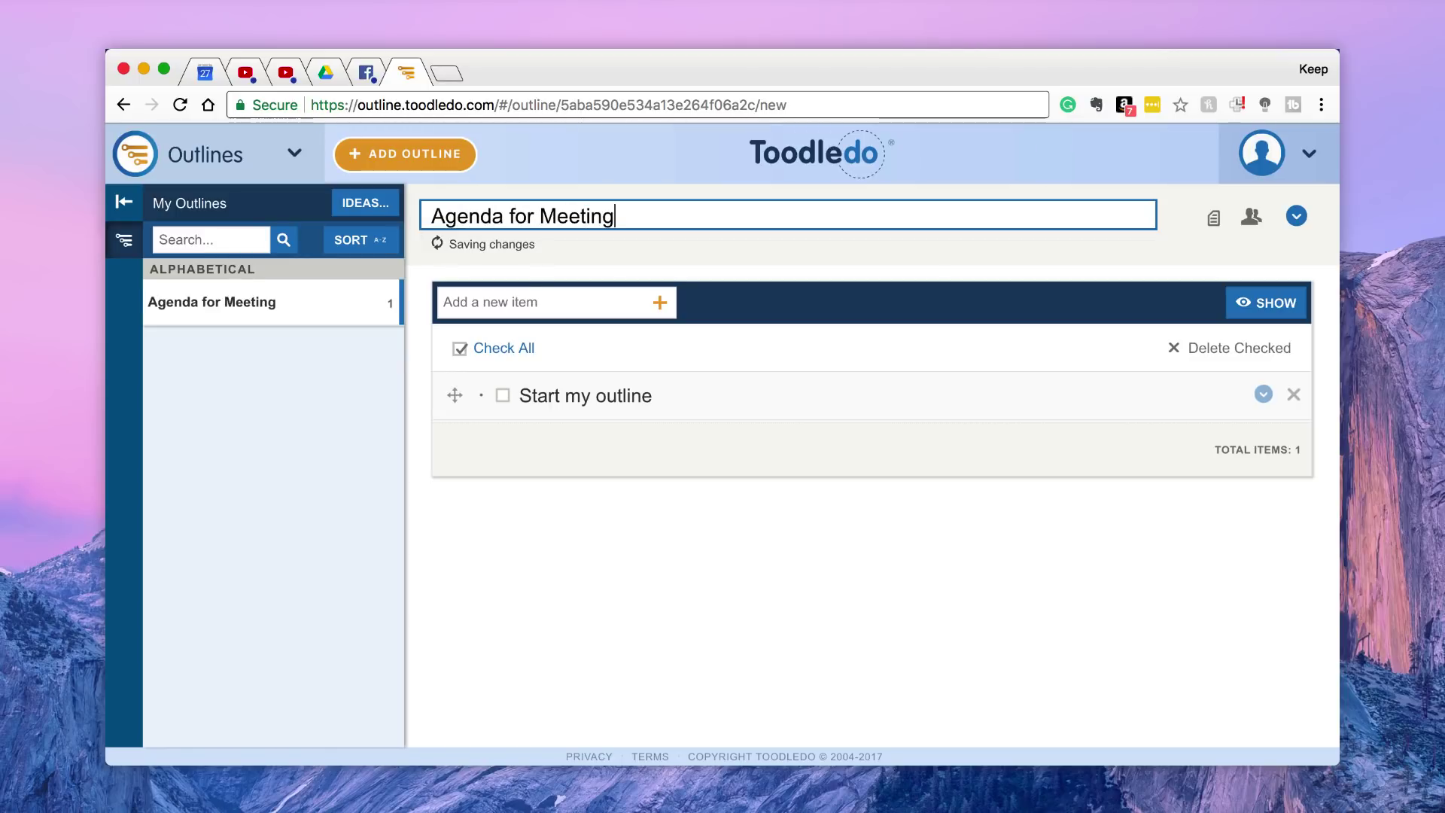
# Replace the Start my outline item with 'Kick off meeting'
pyautogui.click(585, 404)
pyautogui.press('super+a')
pyautogui.write('St')
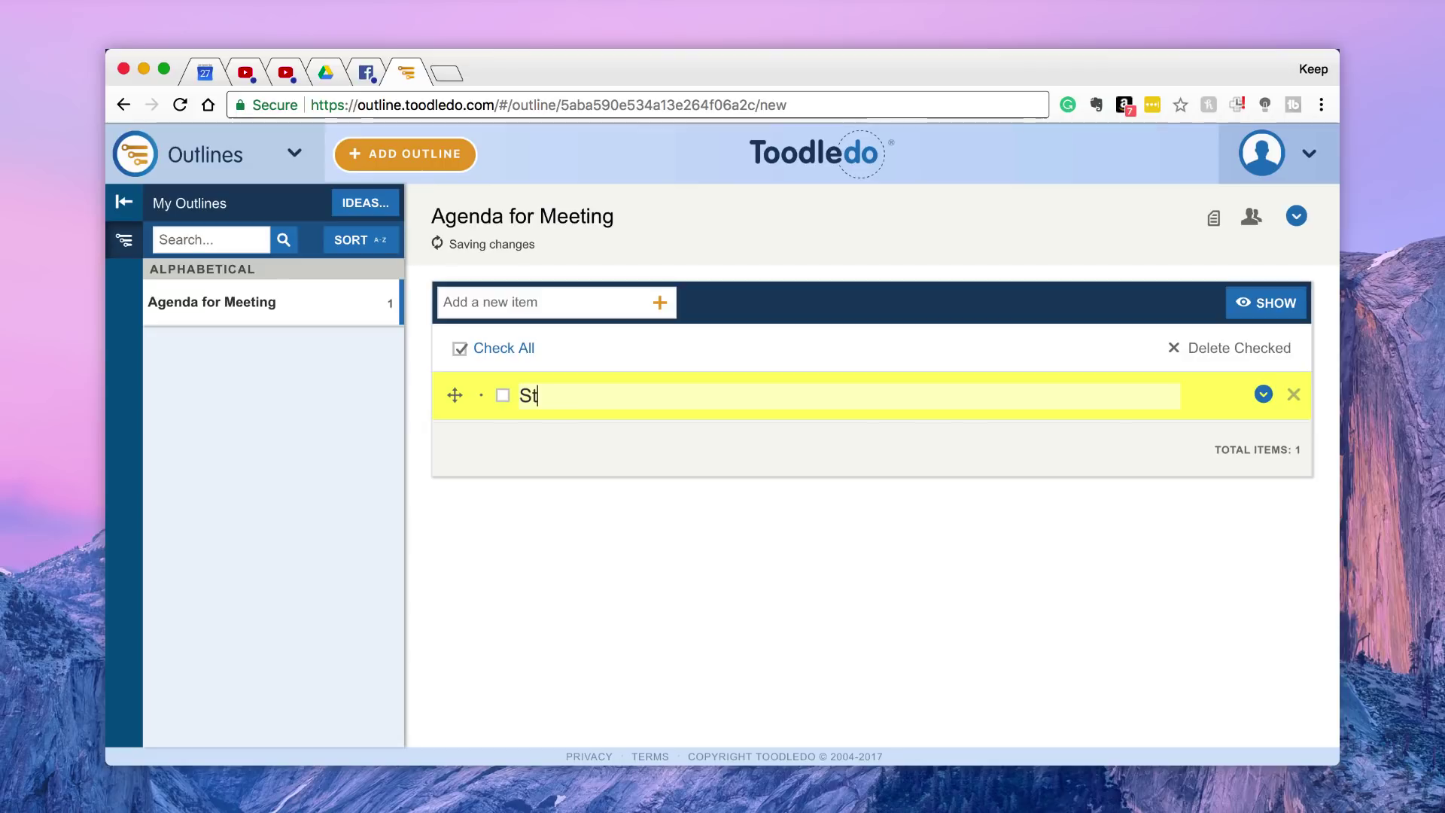
pyautogui.press('BackSpace')
pyautogui.press('BackSpace')
pyautogui.write('K')
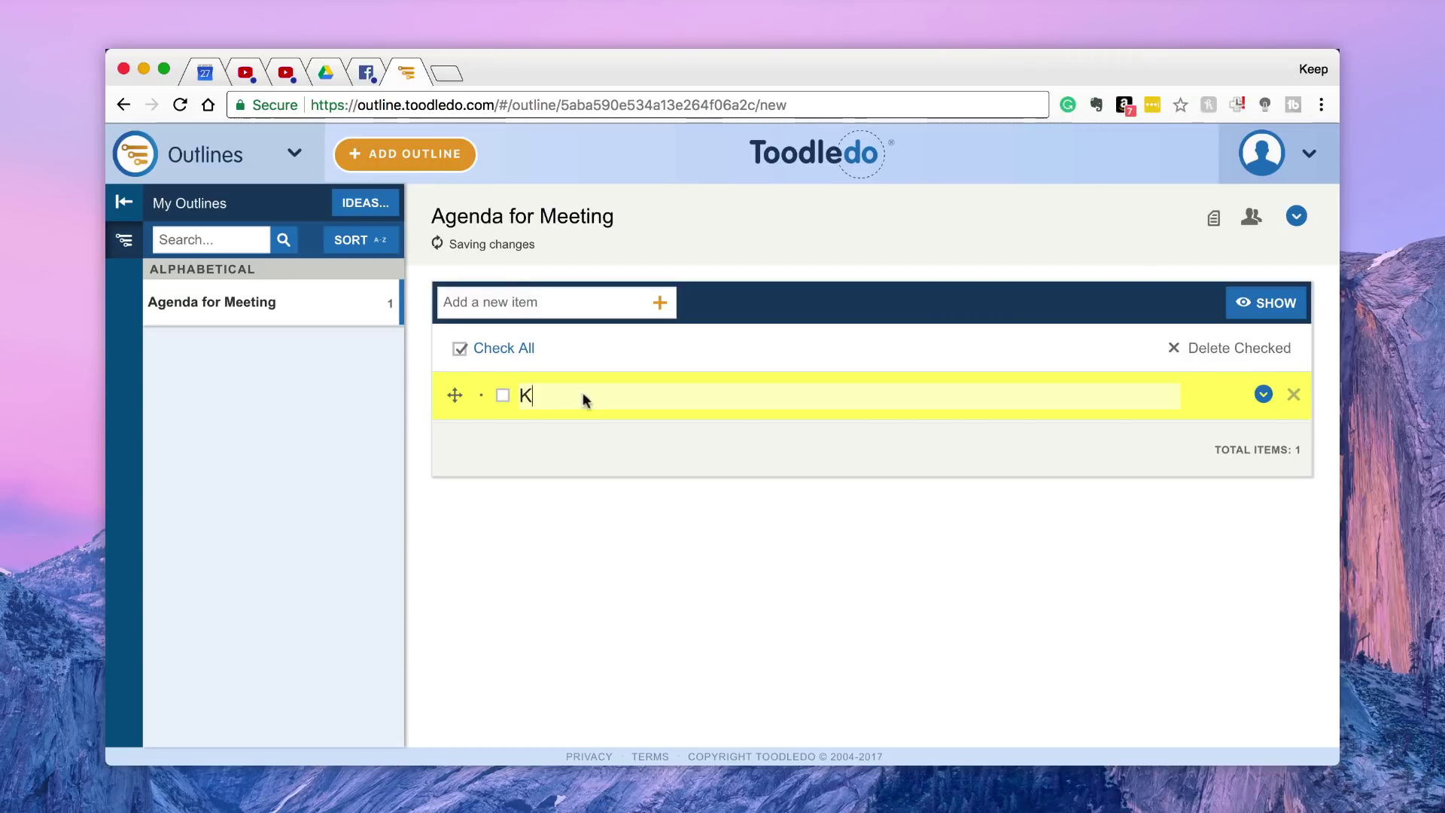
pyautogui.write('ick off ')
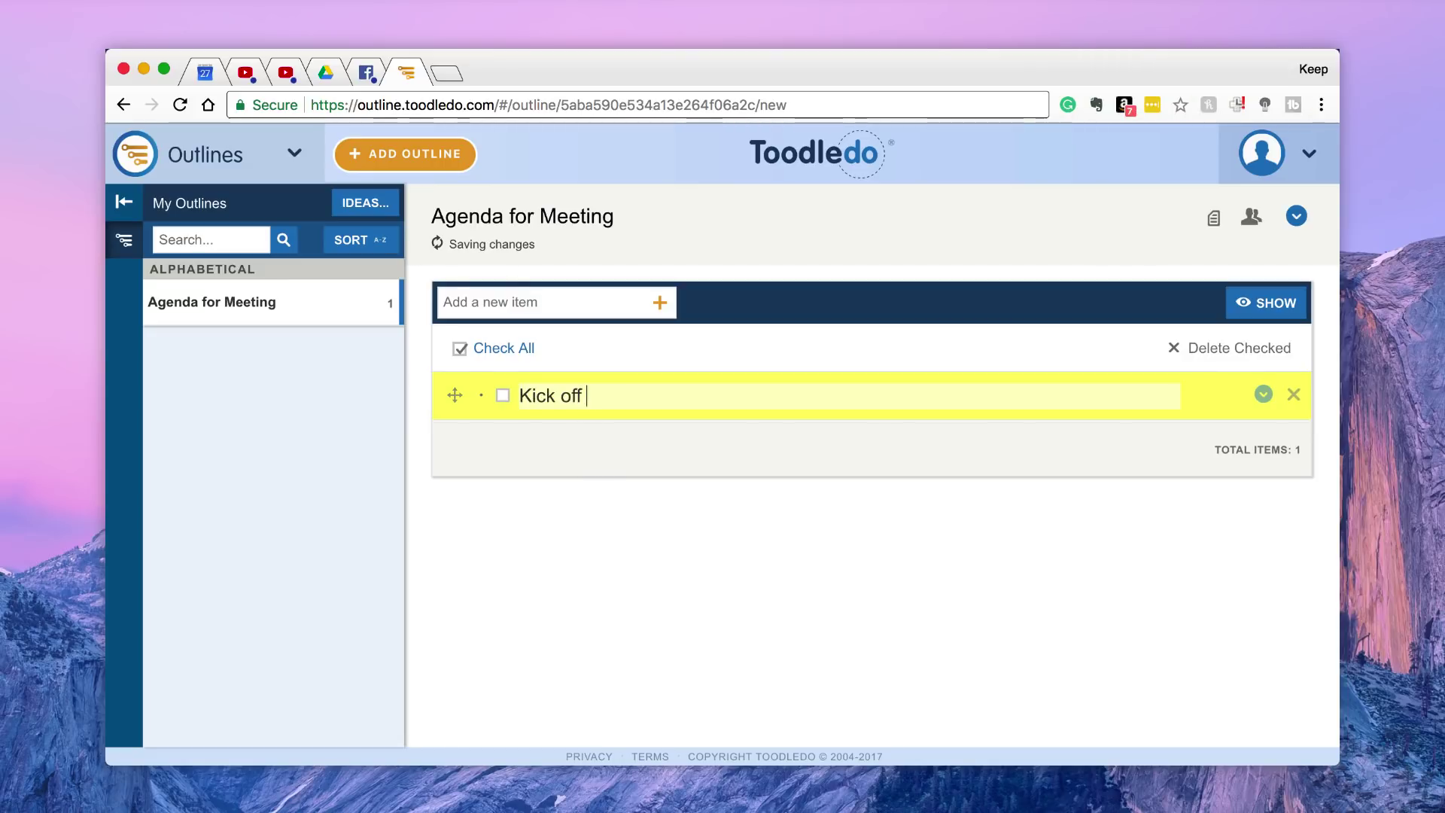
pyautogui.write('meeting')
pyautogui.press('Return')
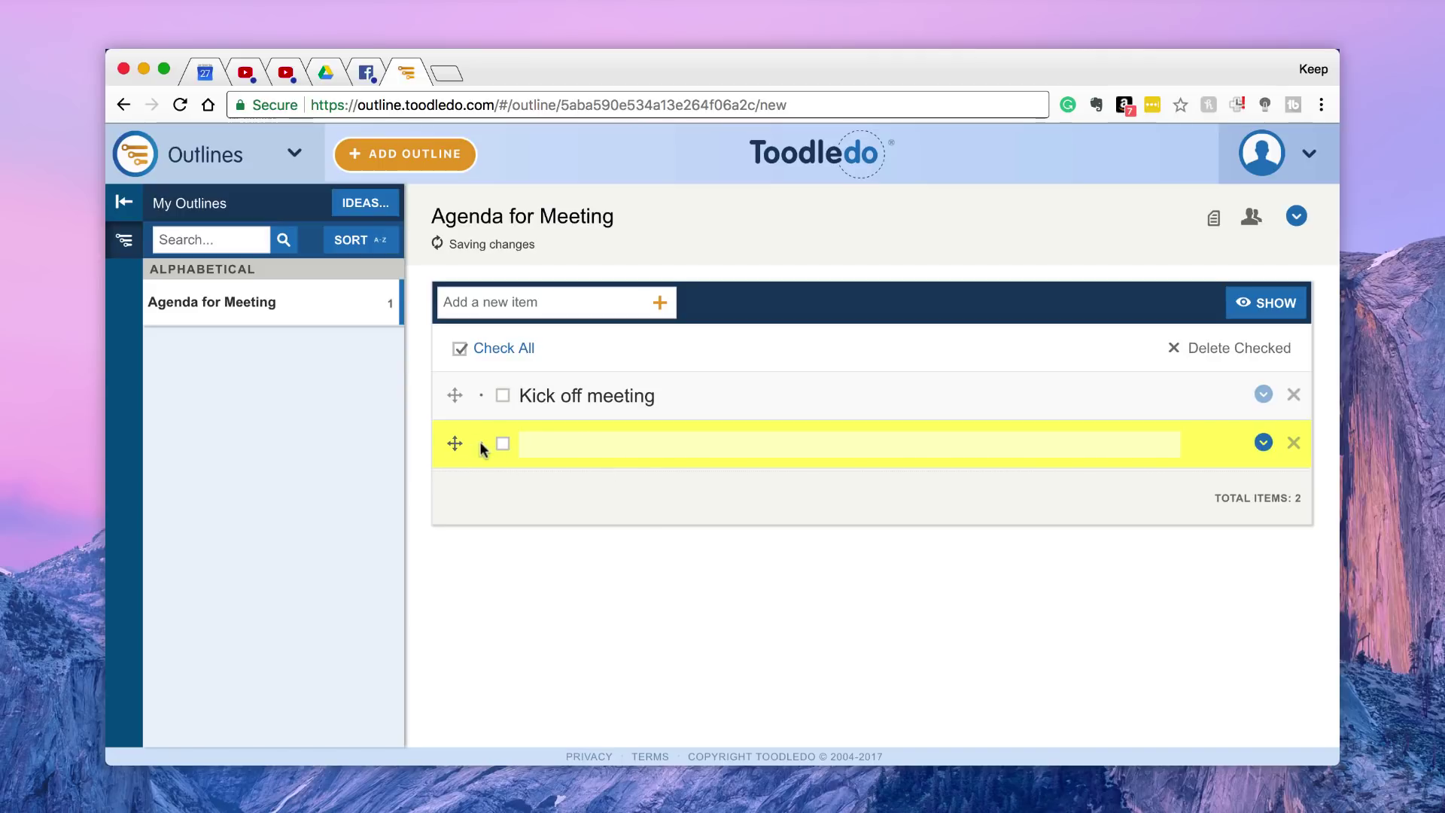
# Add 'Organise a round of teas' and indent Kick off meeting beneath it with Move right
pyautogui.click(1307, 441)
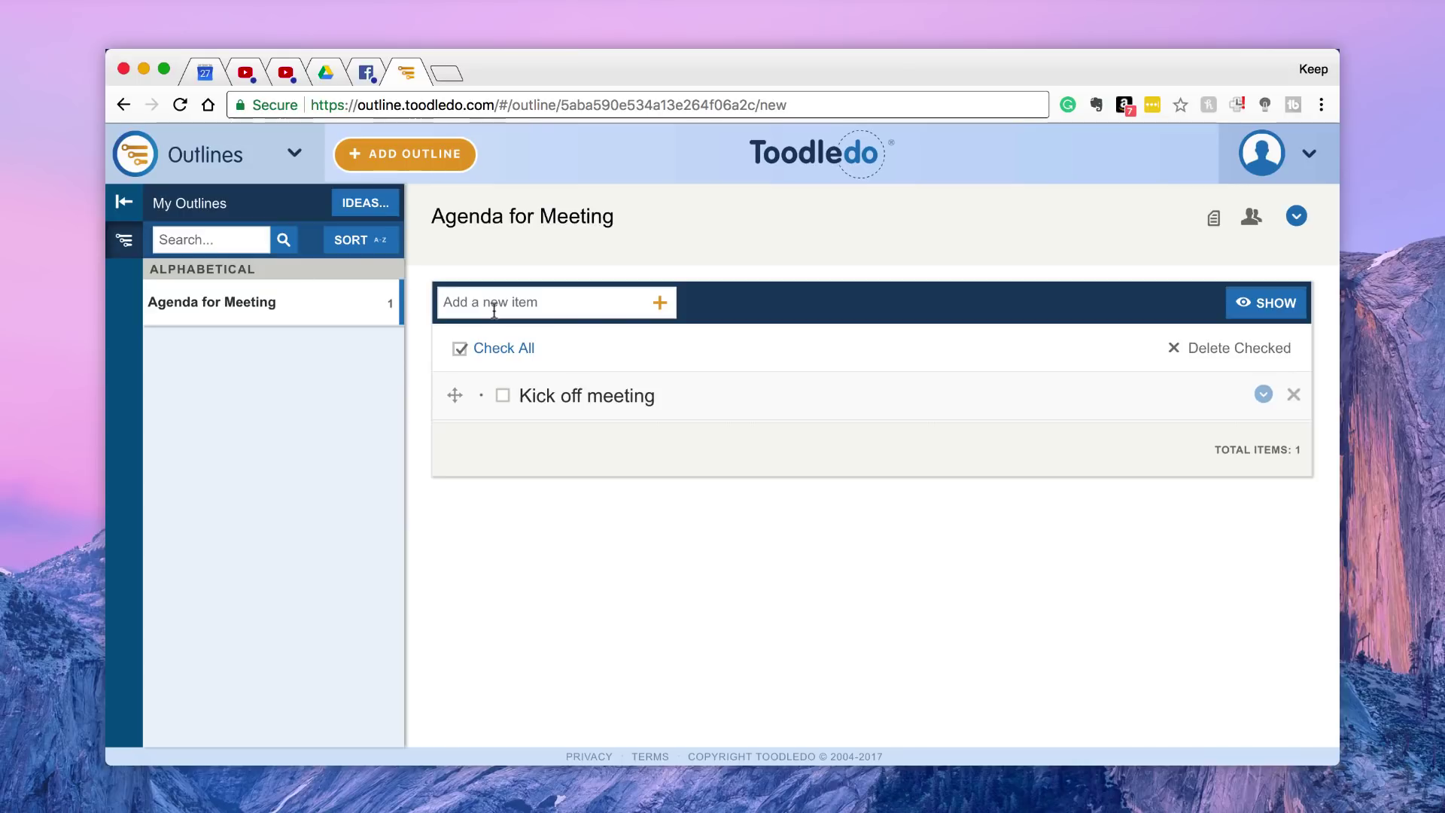
pyautogui.write('Organise a round of teas')
pyautogui.press('Return')
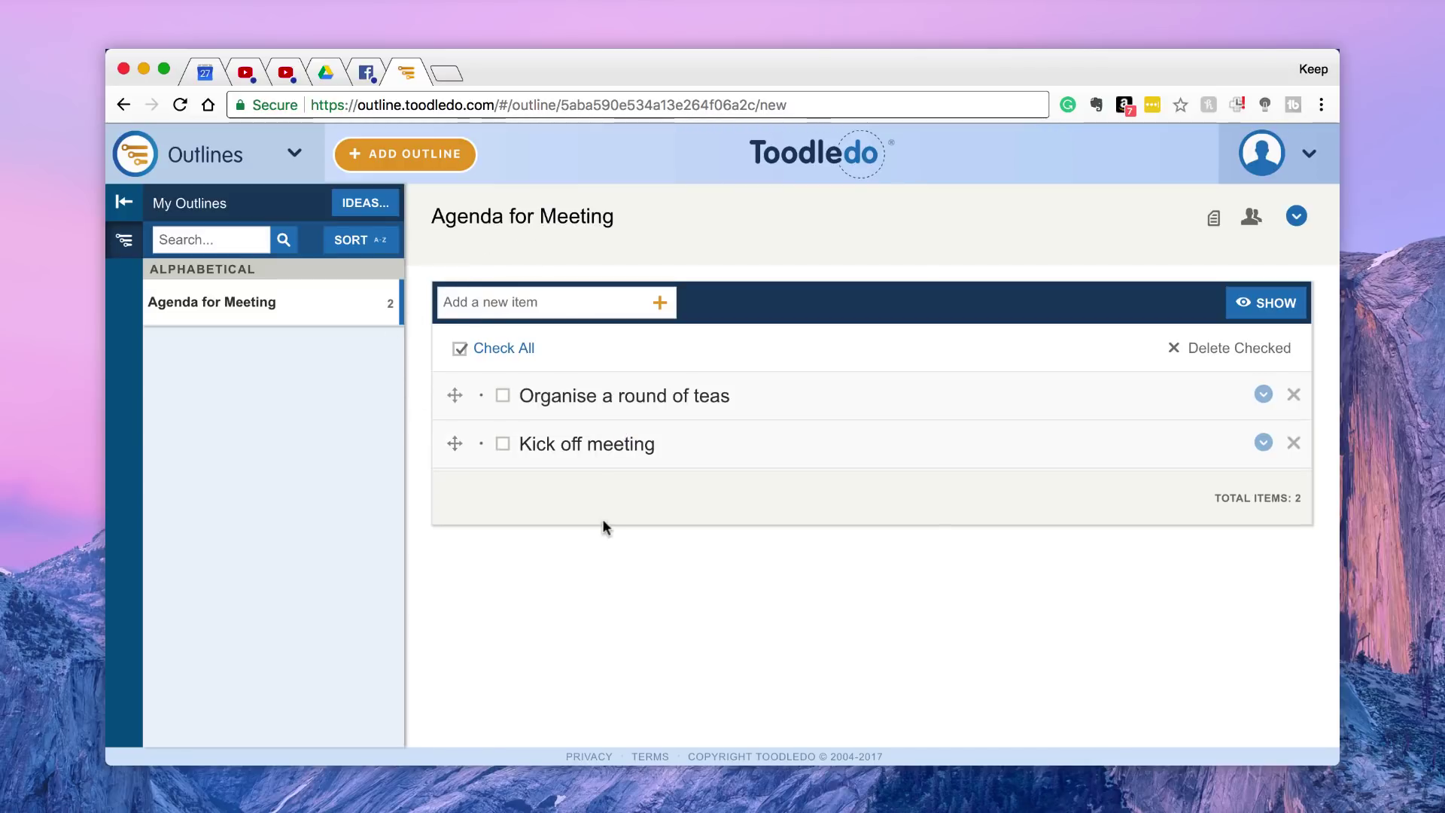
pyautogui.click(1264, 442)
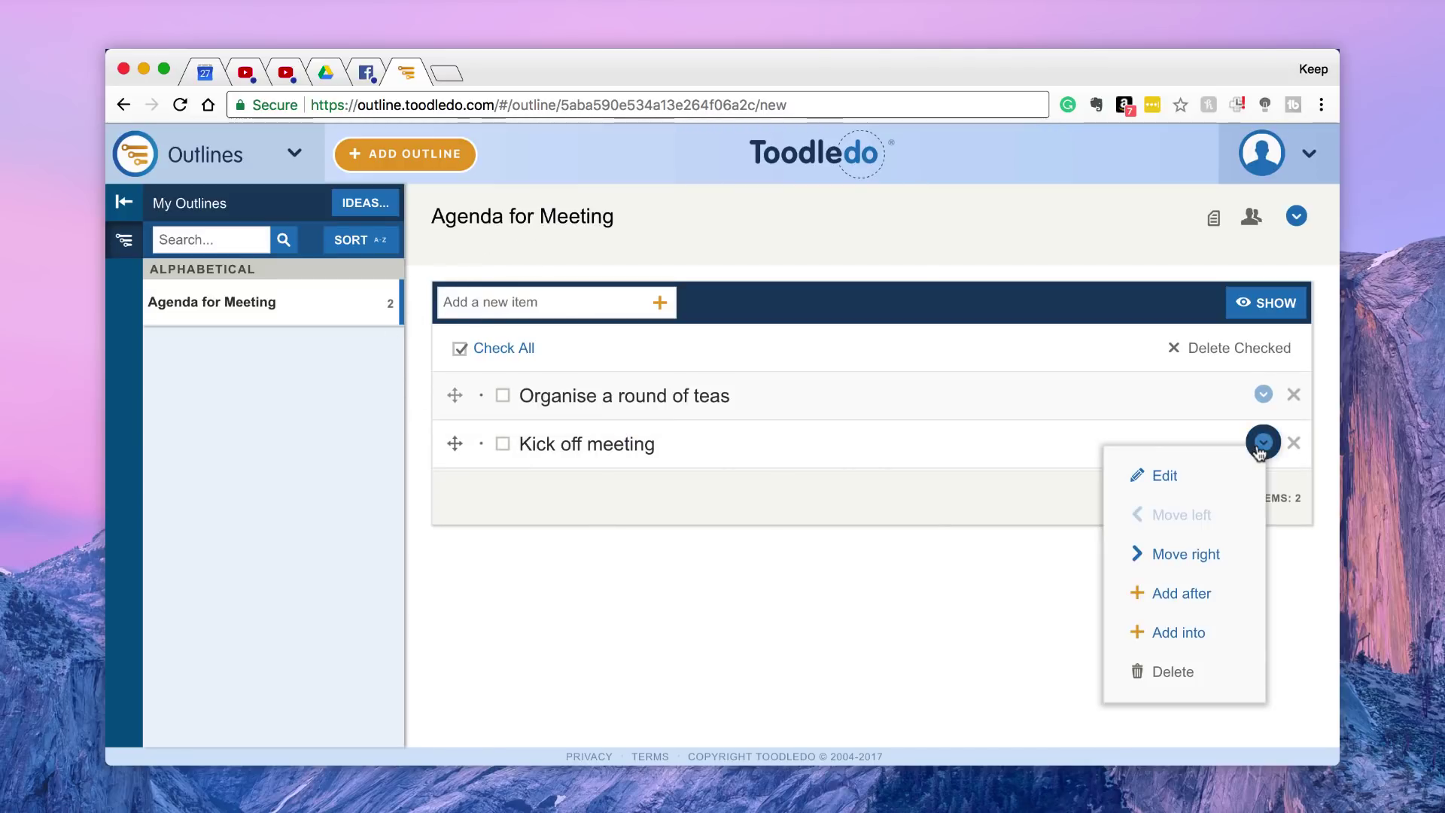
pyautogui.click(1178, 557)
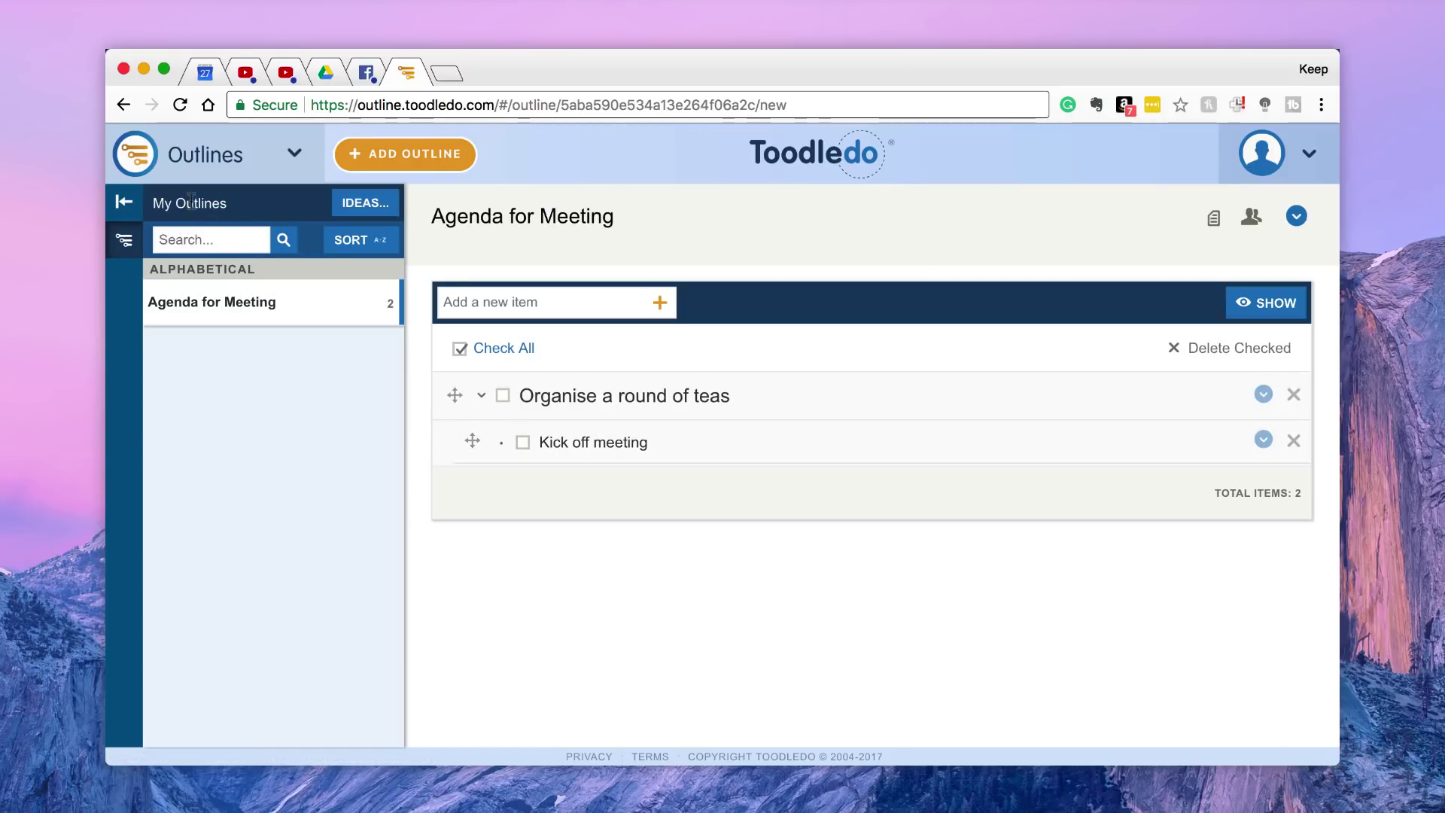
# Add New Outline, view its details and collaborator notice, and switch it to Presentation display
pyautogui.click(365, 158)
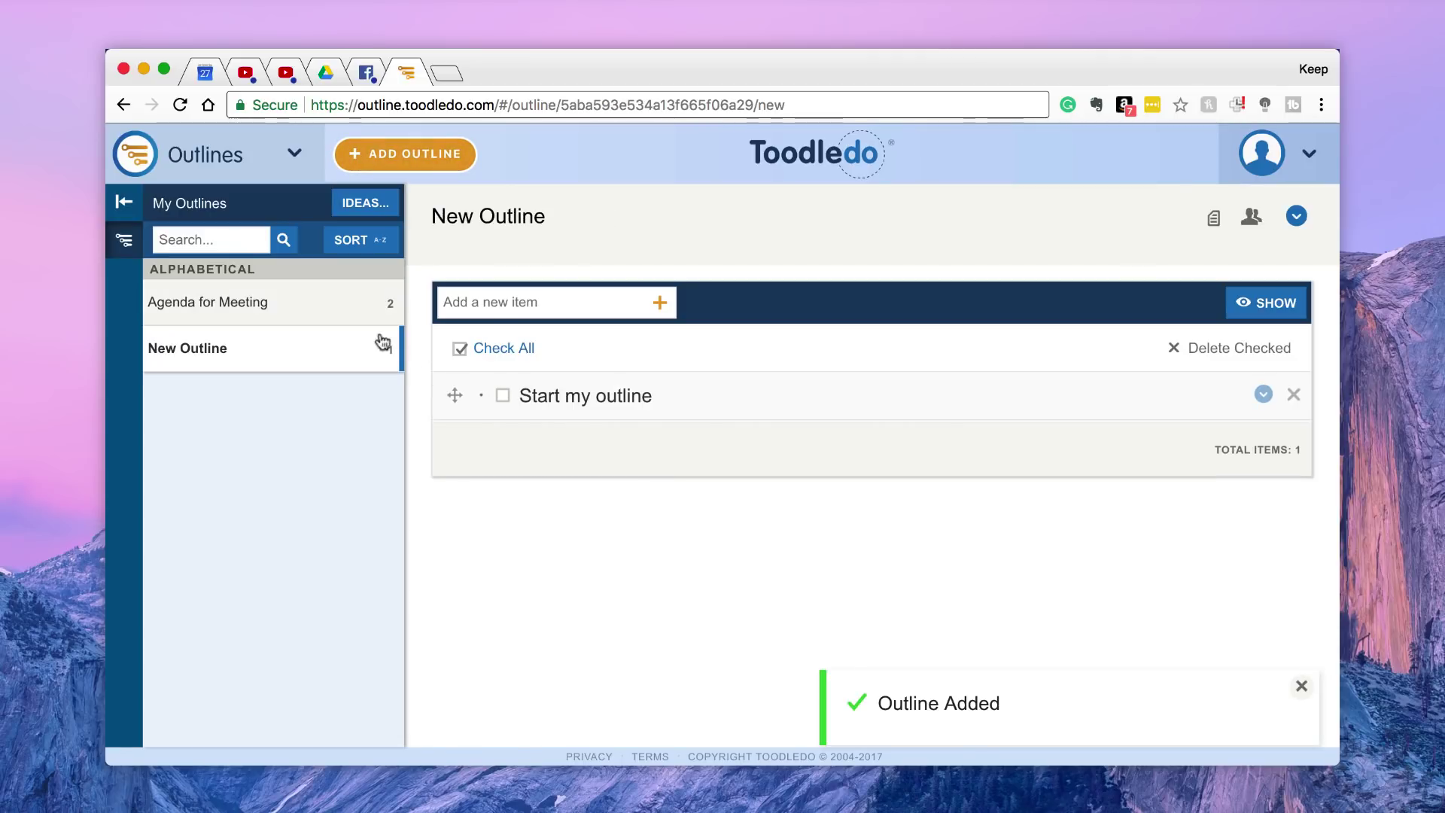
pyautogui.click(1214, 220)
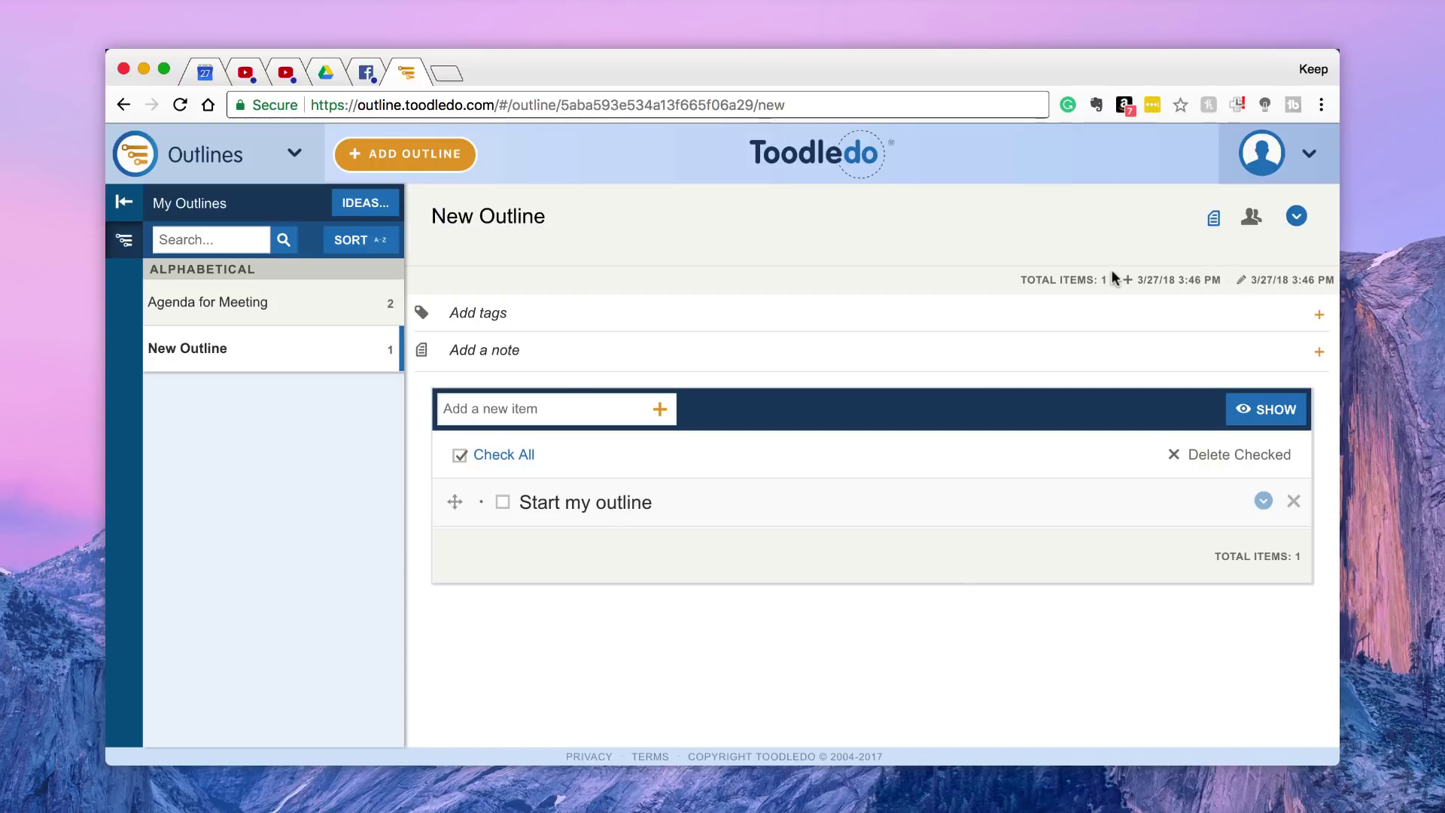
pyautogui.click(1254, 217)
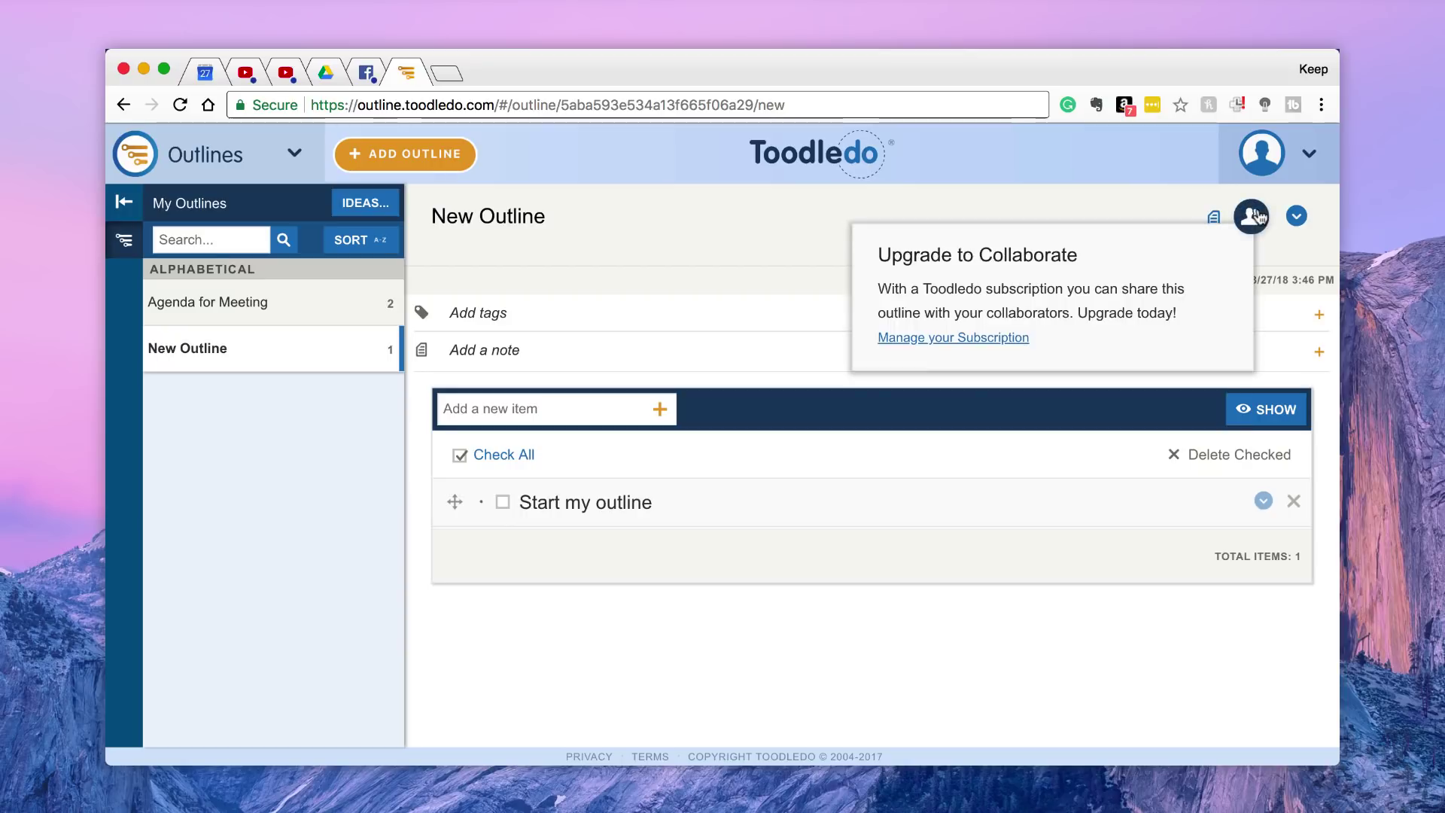
pyautogui.click(1024, 183)
pyautogui.click(1252, 218)
pyautogui.click(1296, 216)
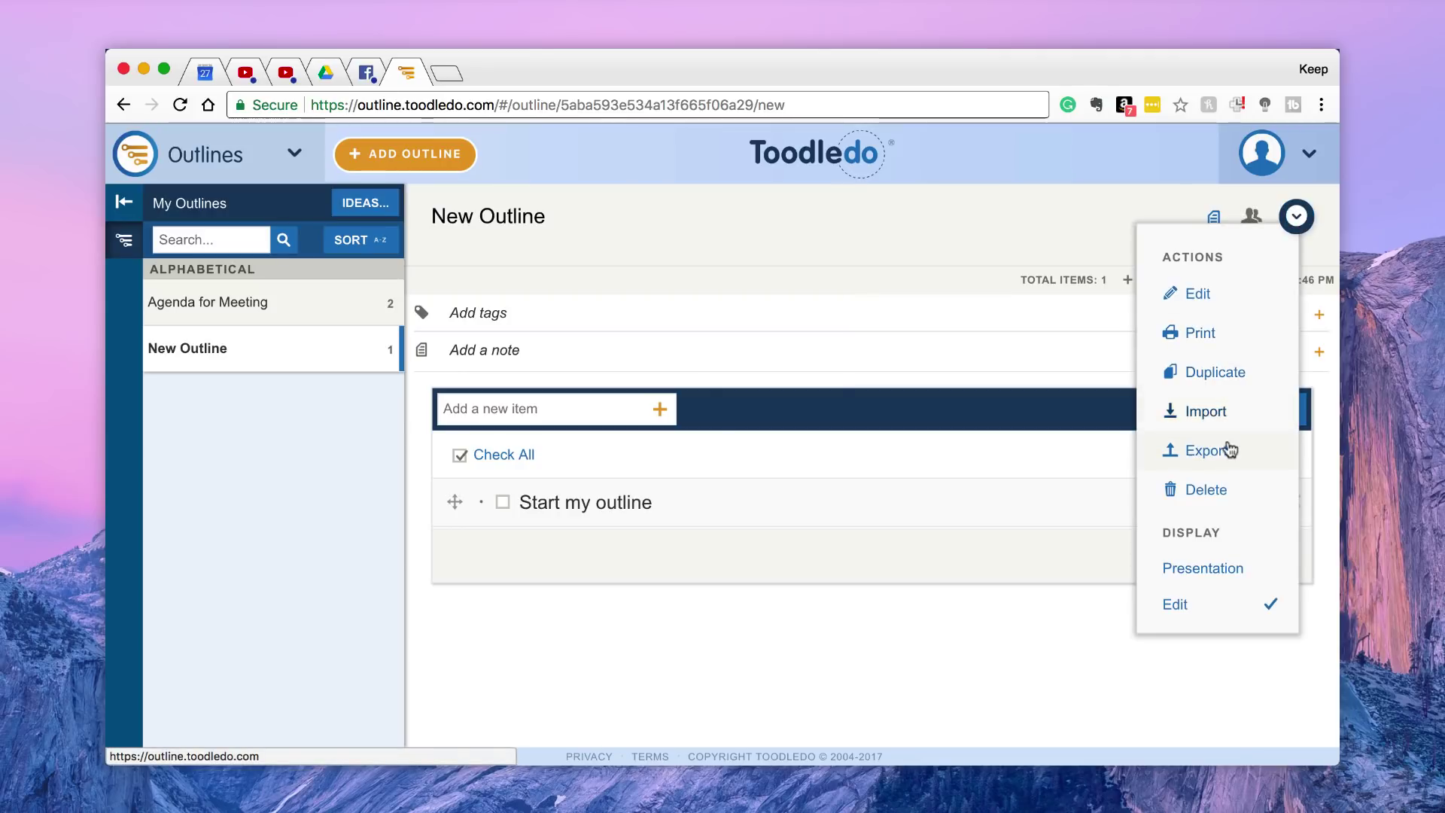
pyautogui.click(1215, 570)
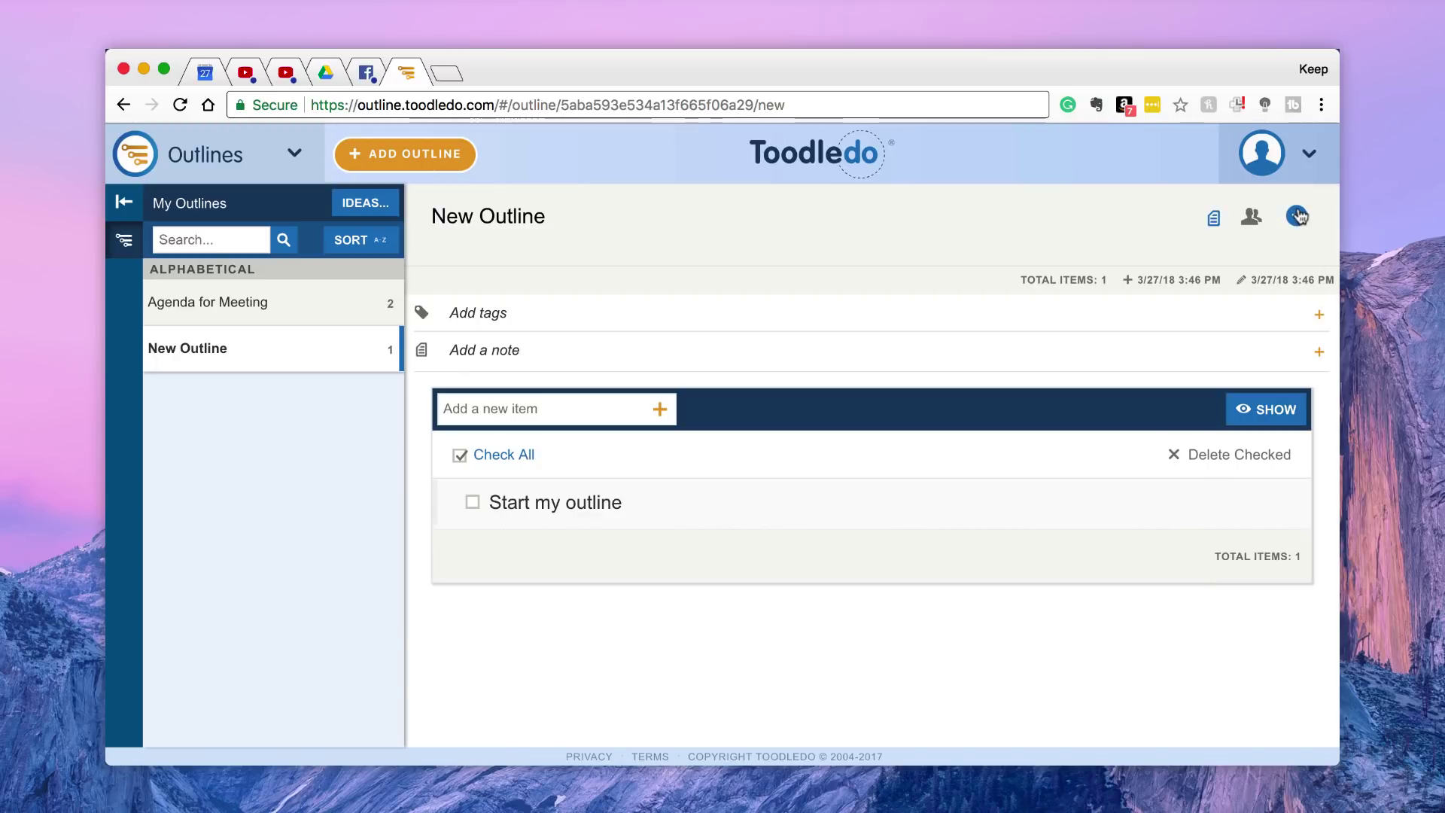
# Switch to the Lists section and create a New List
pyautogui.click(292, 155)
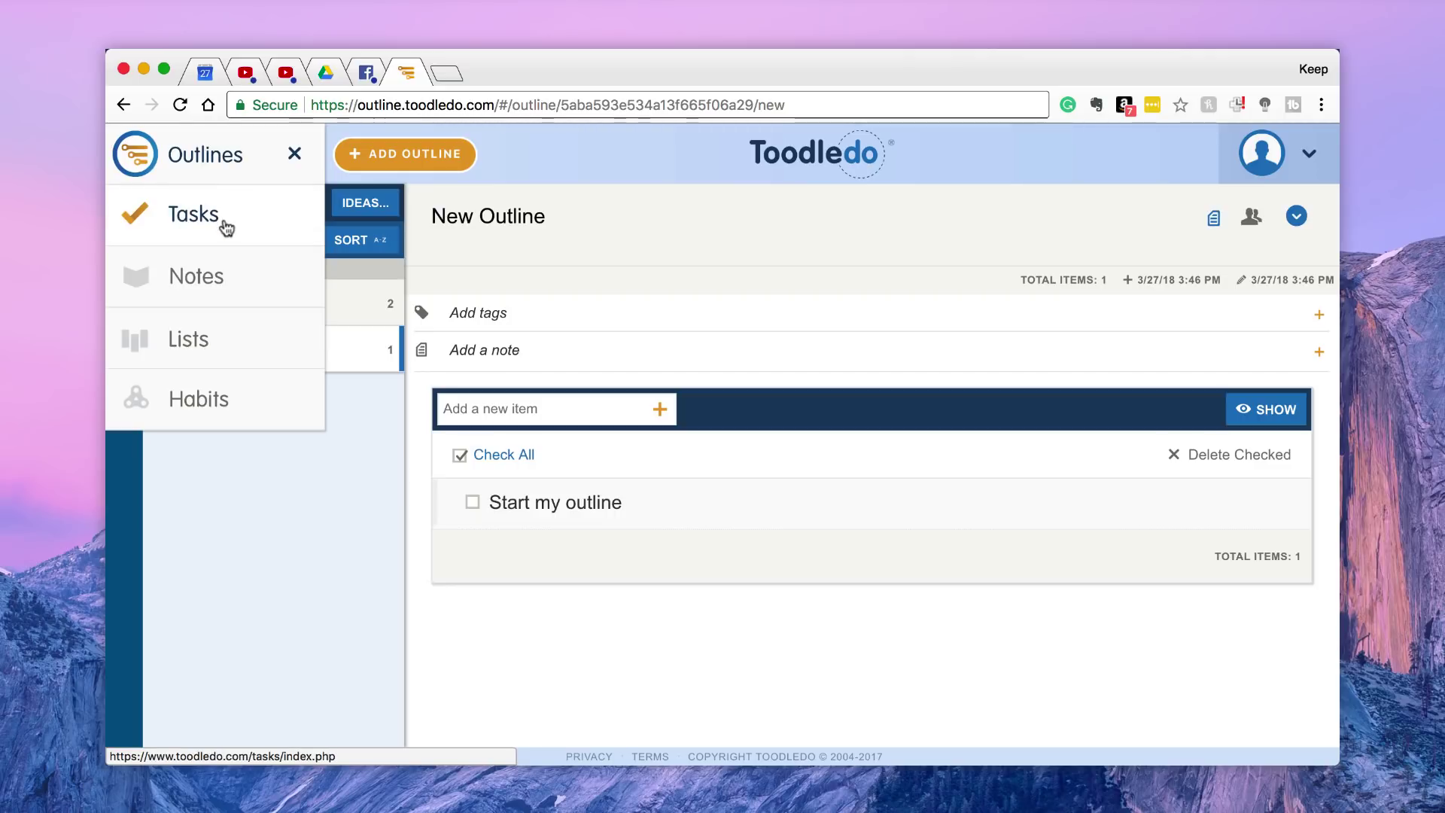
pyautogui.click(220, 339)
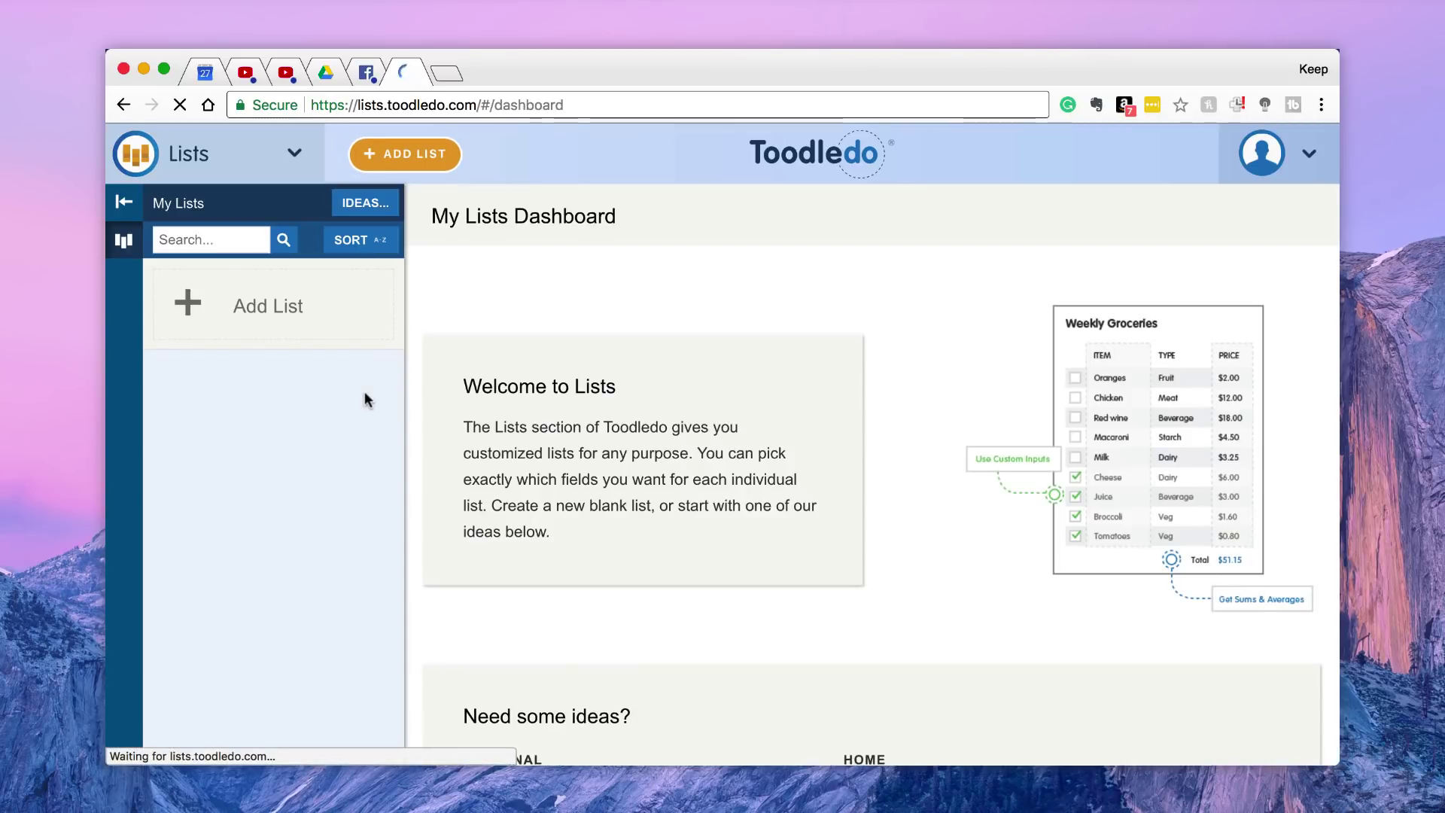
pyautogui.click(291, 305)
# Add rows Oranges, Cake and Apples to the new list's Title column
pyautogui.click(522, 378)
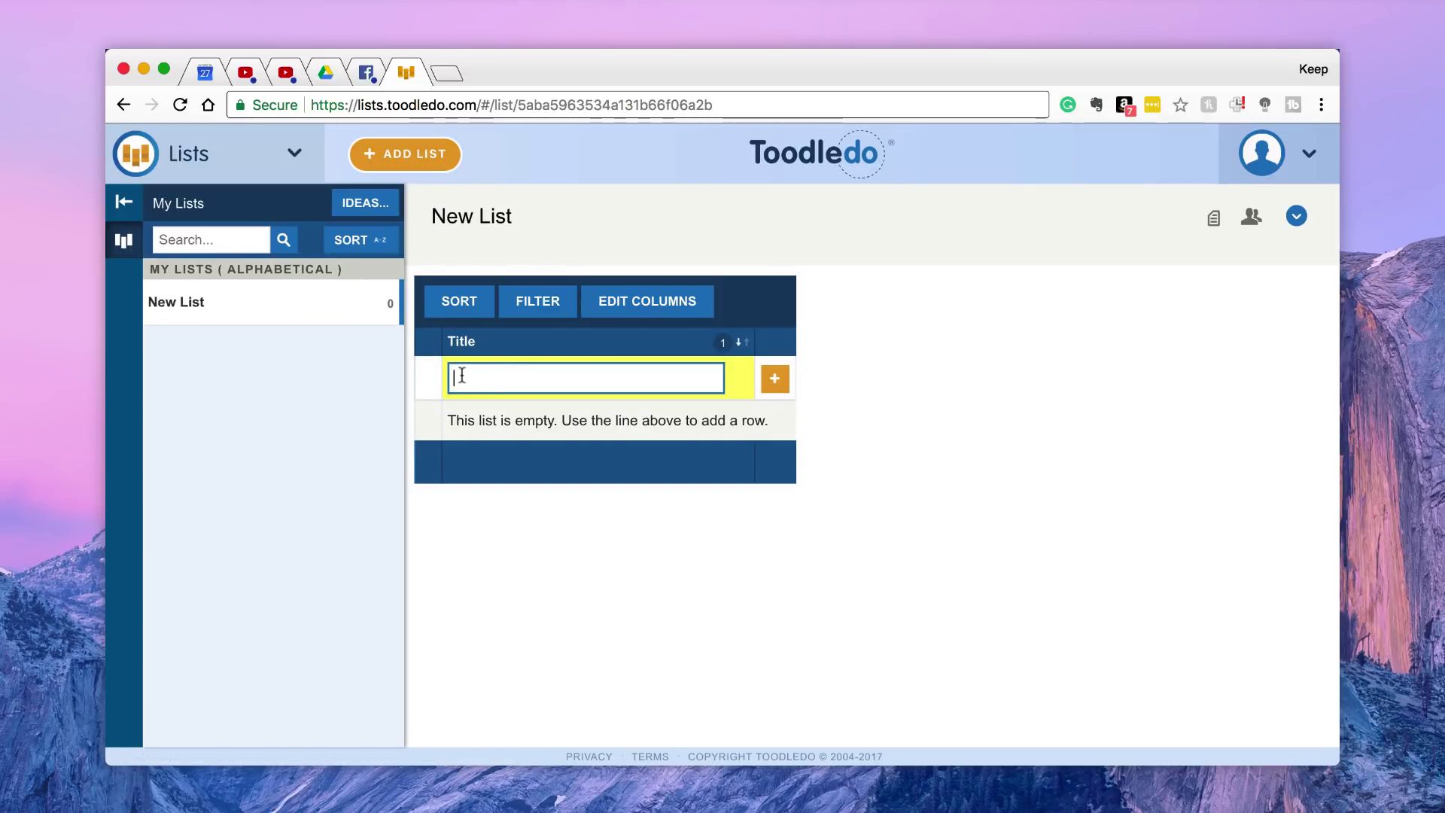
pyautogui.write('O')
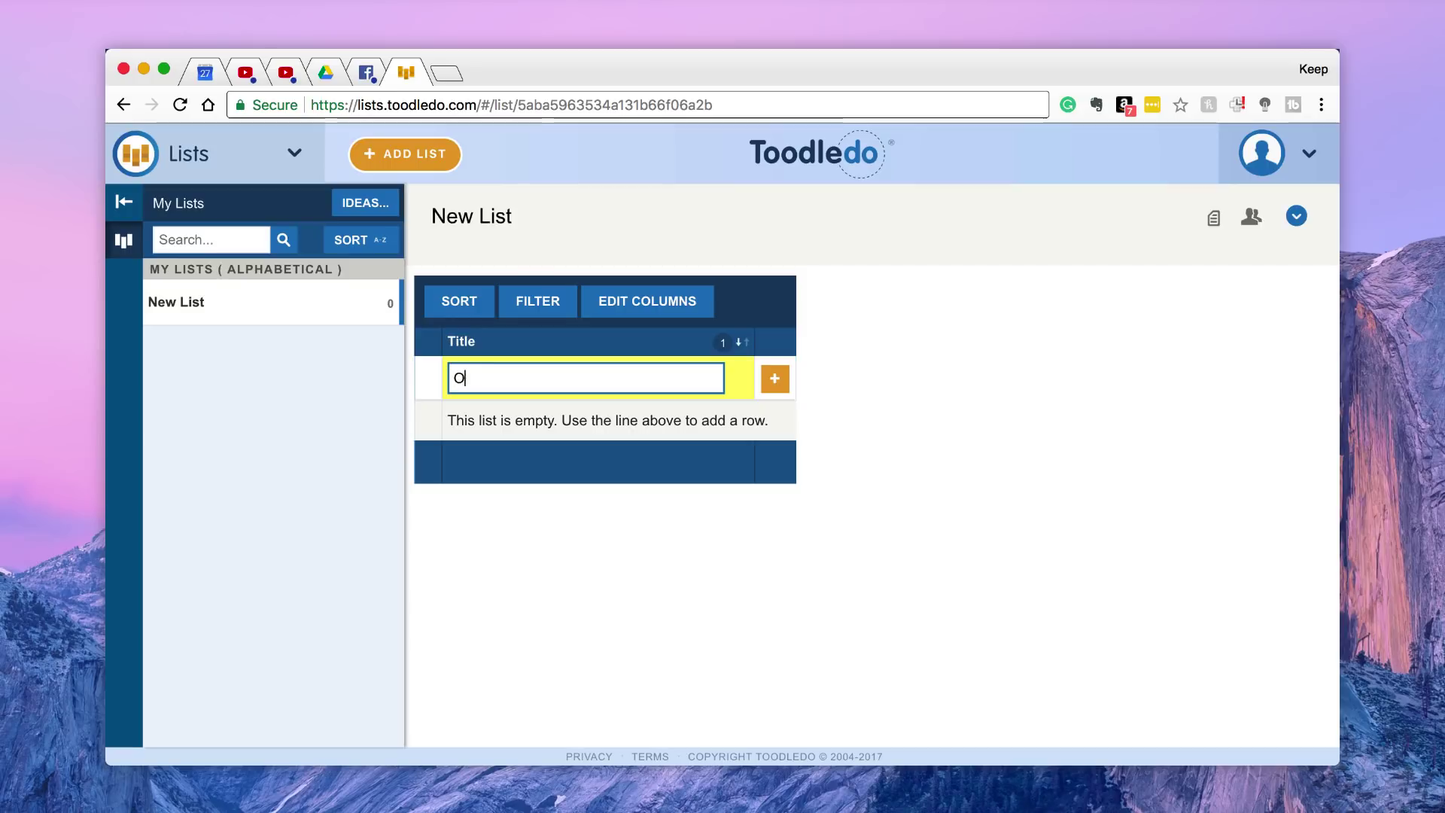
pyautogui.write('rganes')
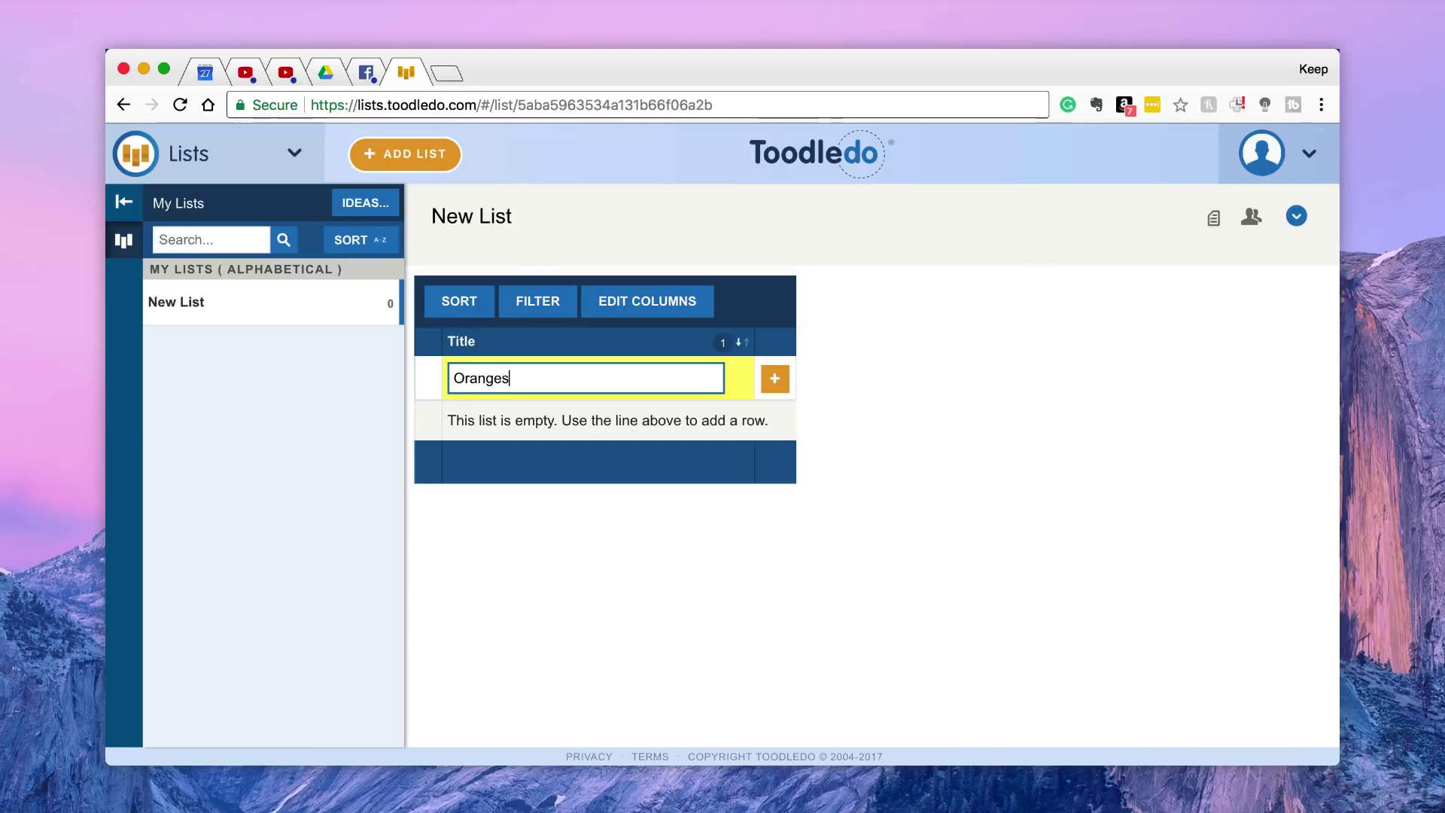
pyautogui.press('Return')
pyautogui.write('Cake')
pyautogui.press('Return')
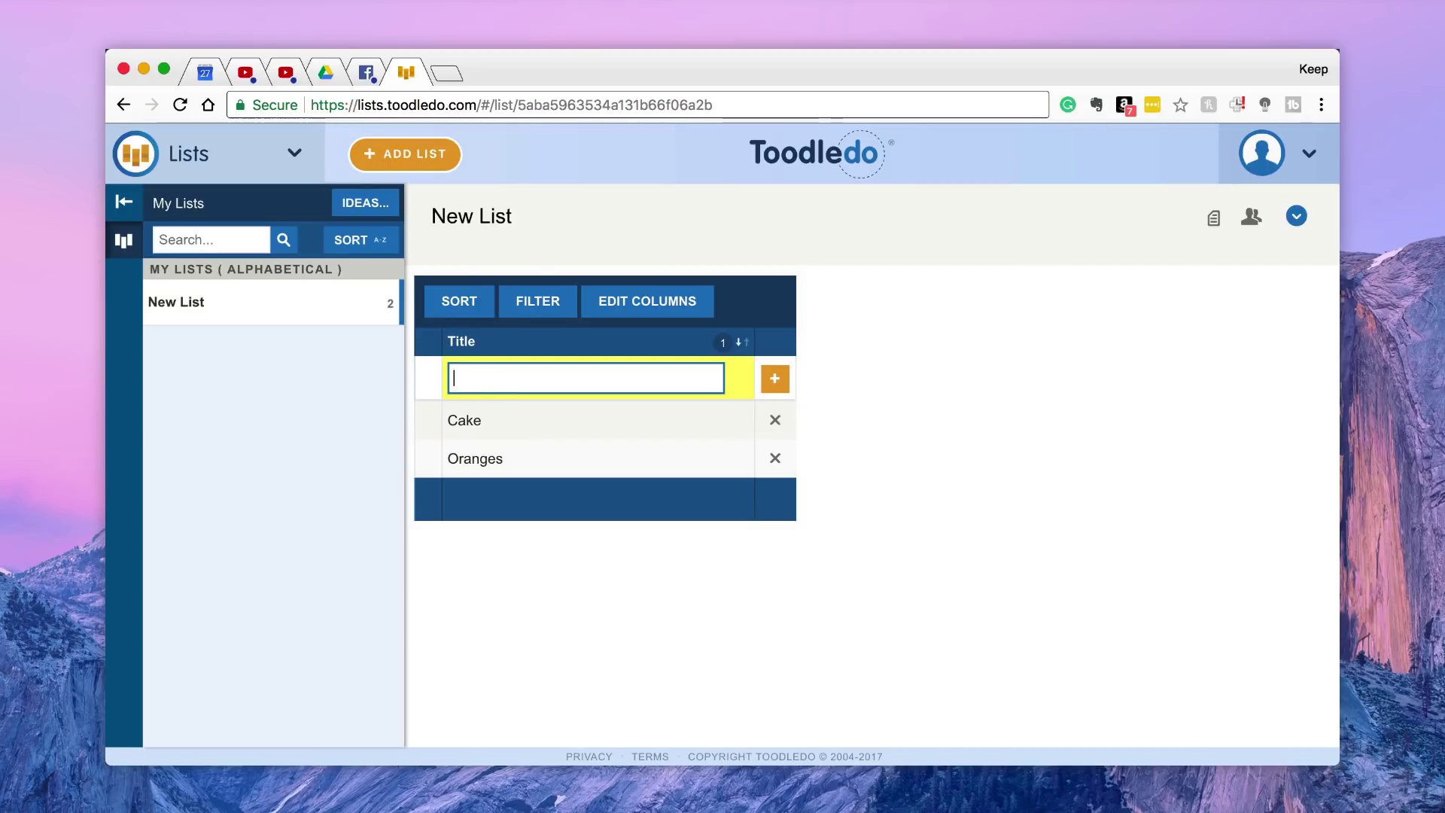
pyautogui.write('Apples')
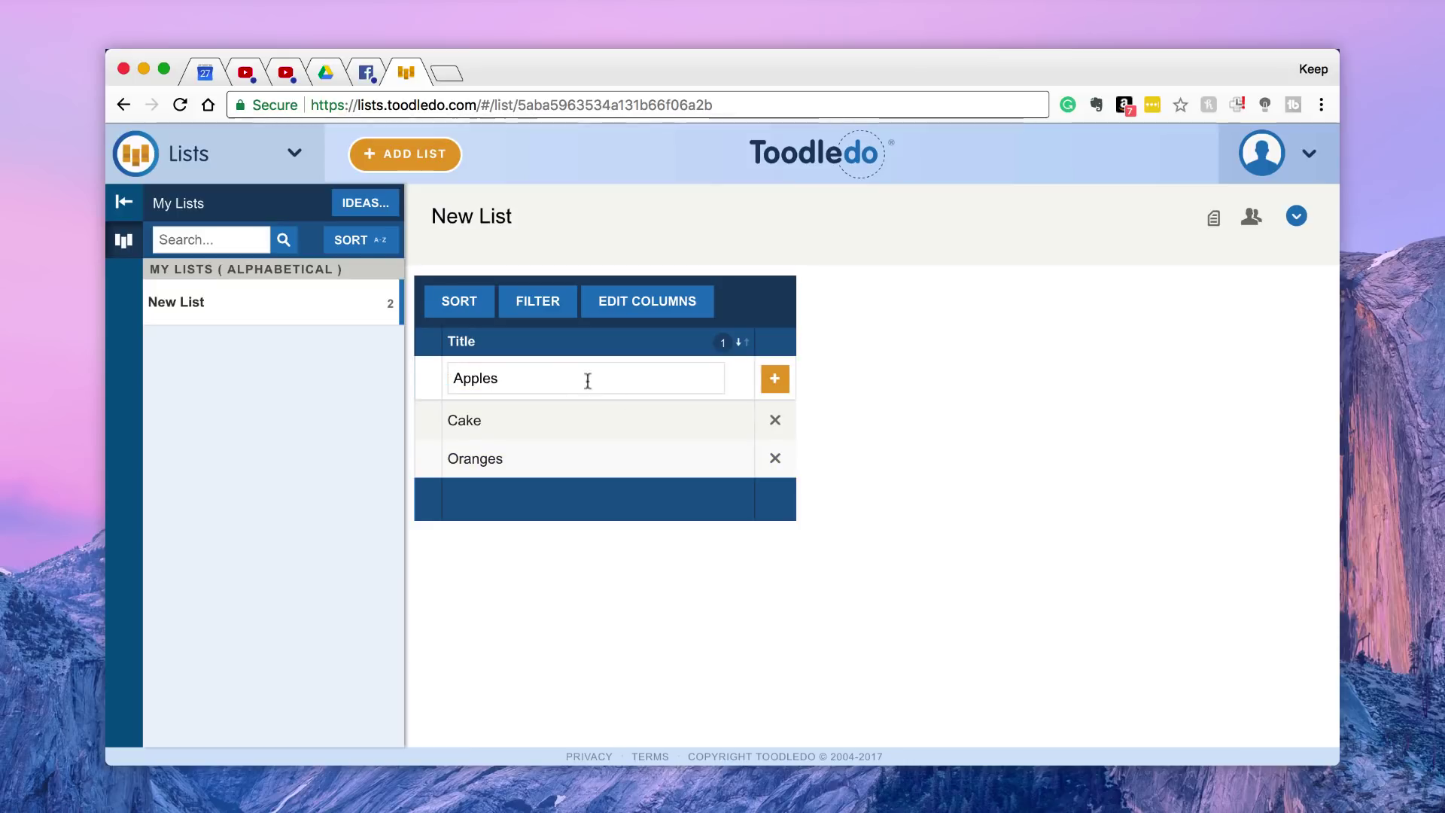
pyautogui.click(775, 379)
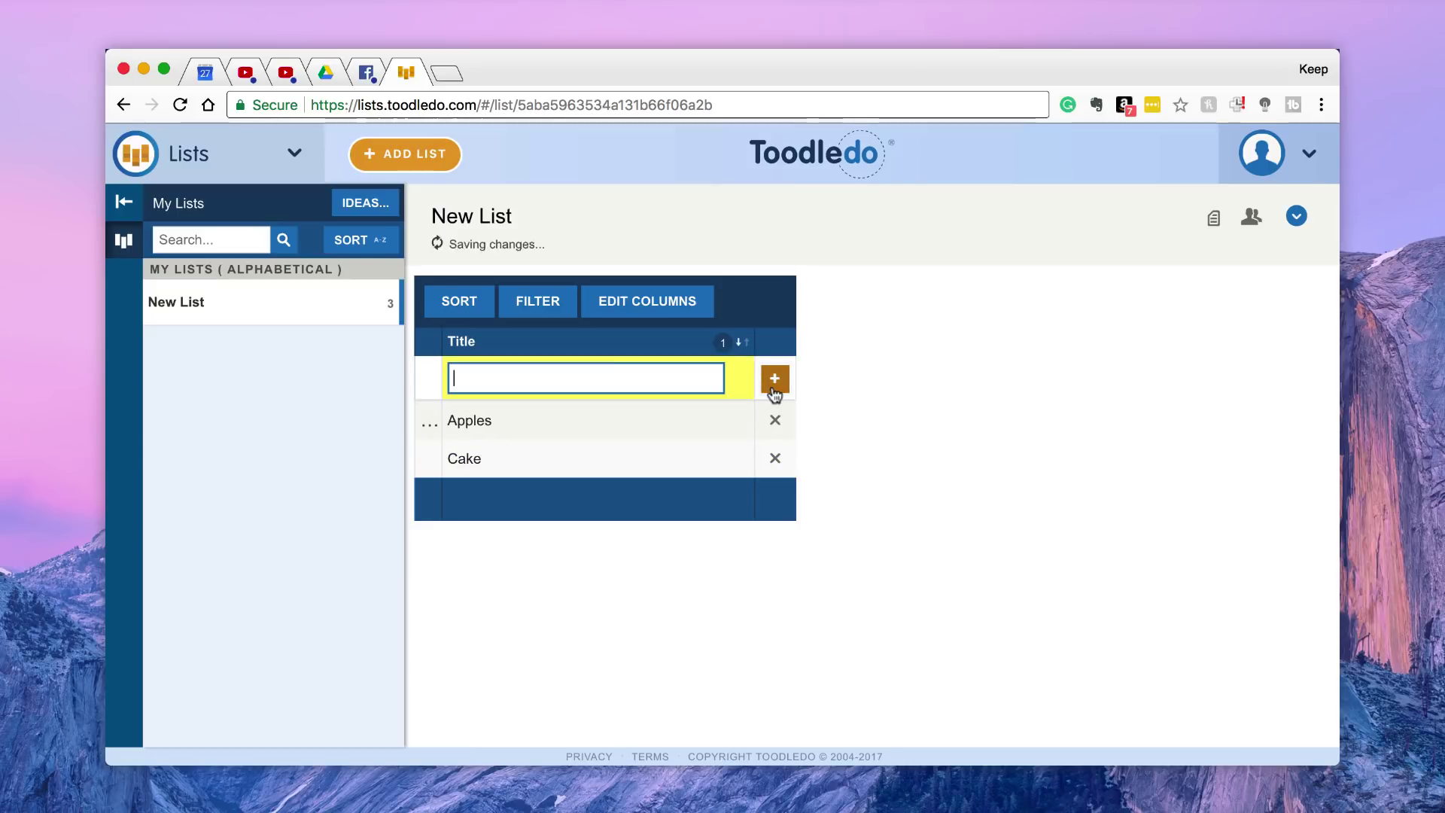
pyautogui.click(661, 304)
# Retitle the first column from Title to 'Whopping items', keeping its type as Text
pyautogui.click(571, 434)
pyautogui.doubleClick(549, 436)
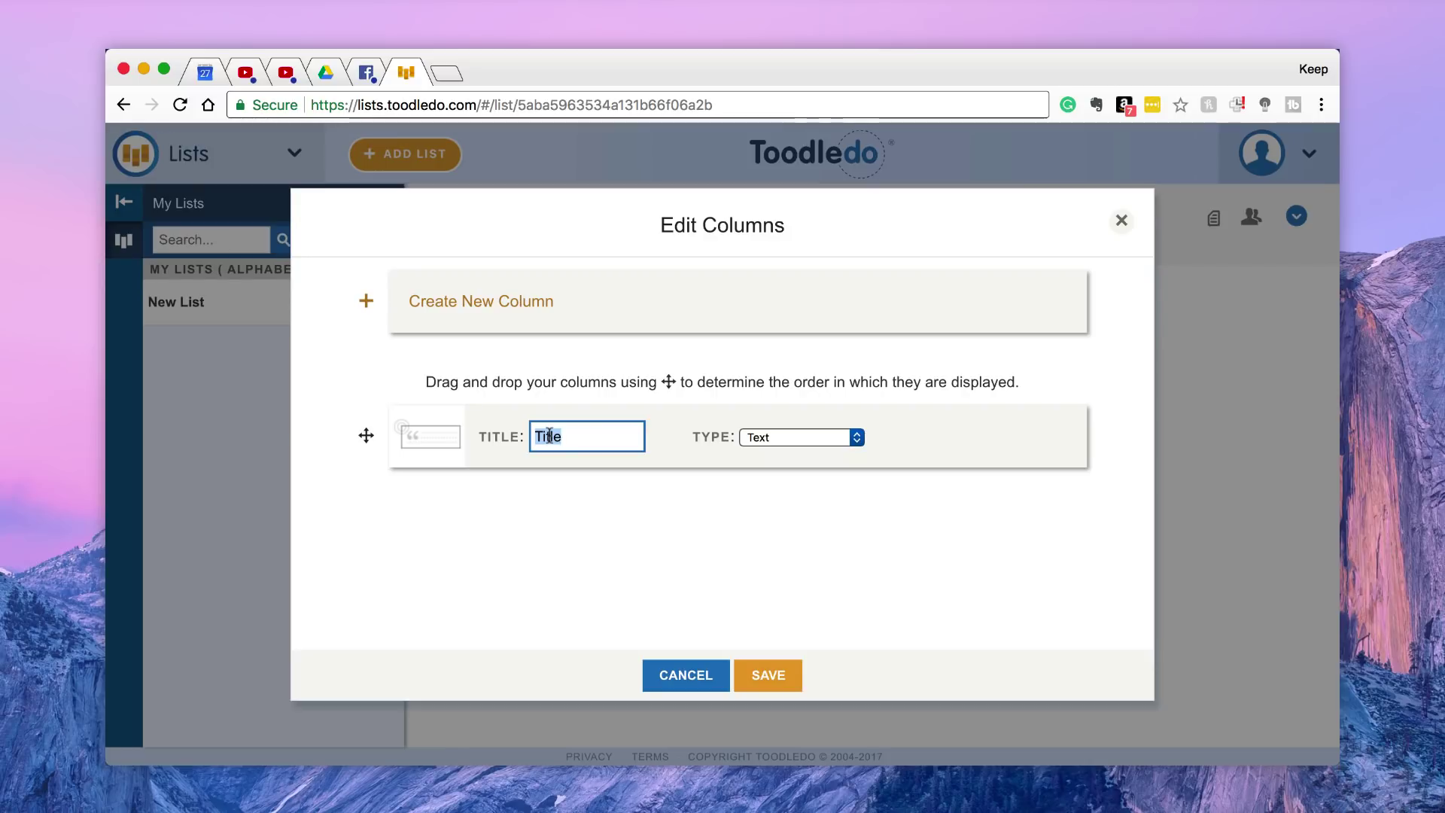
pyautogui.write('W')
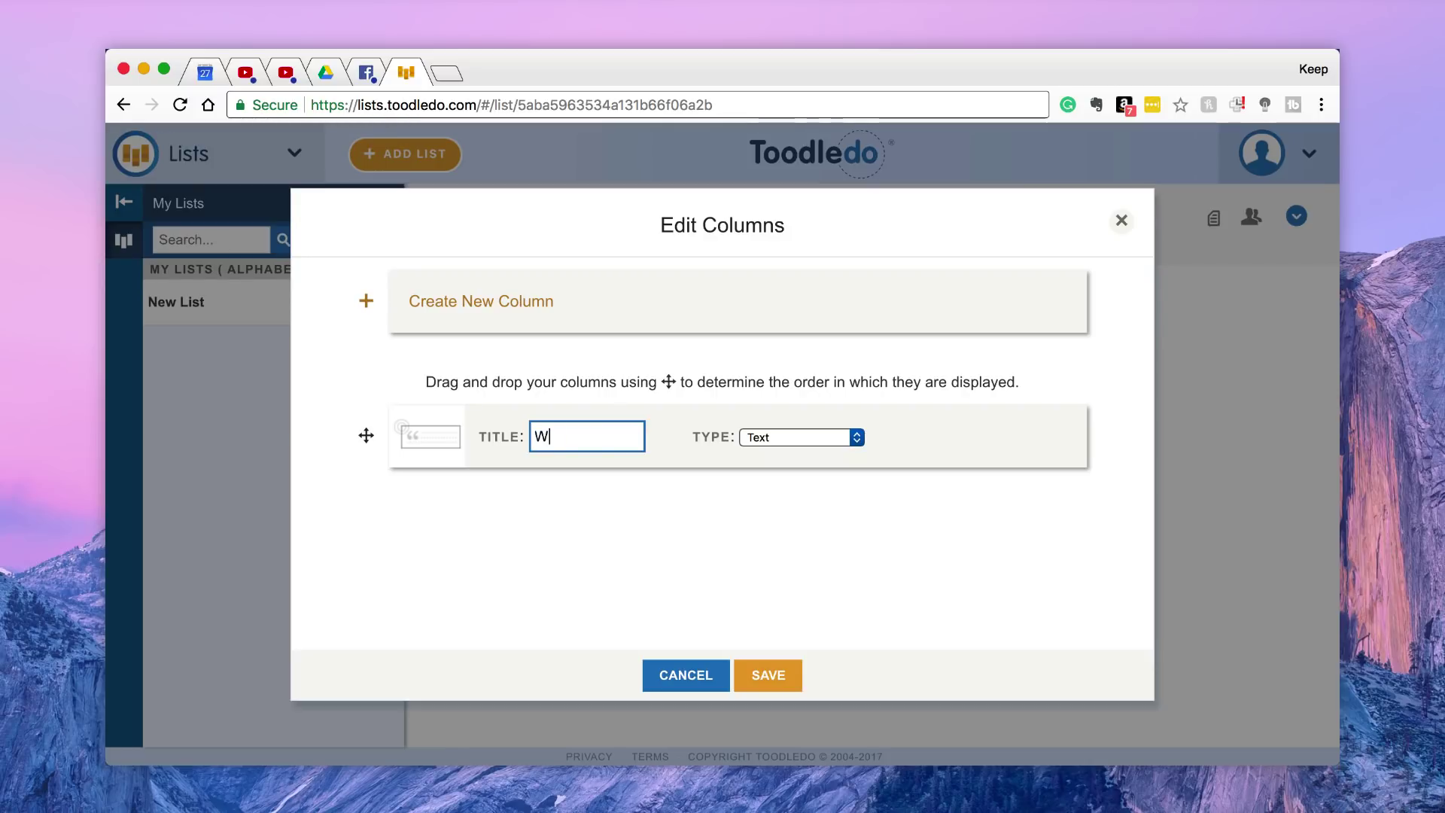
pyautogui.write('hopping items')
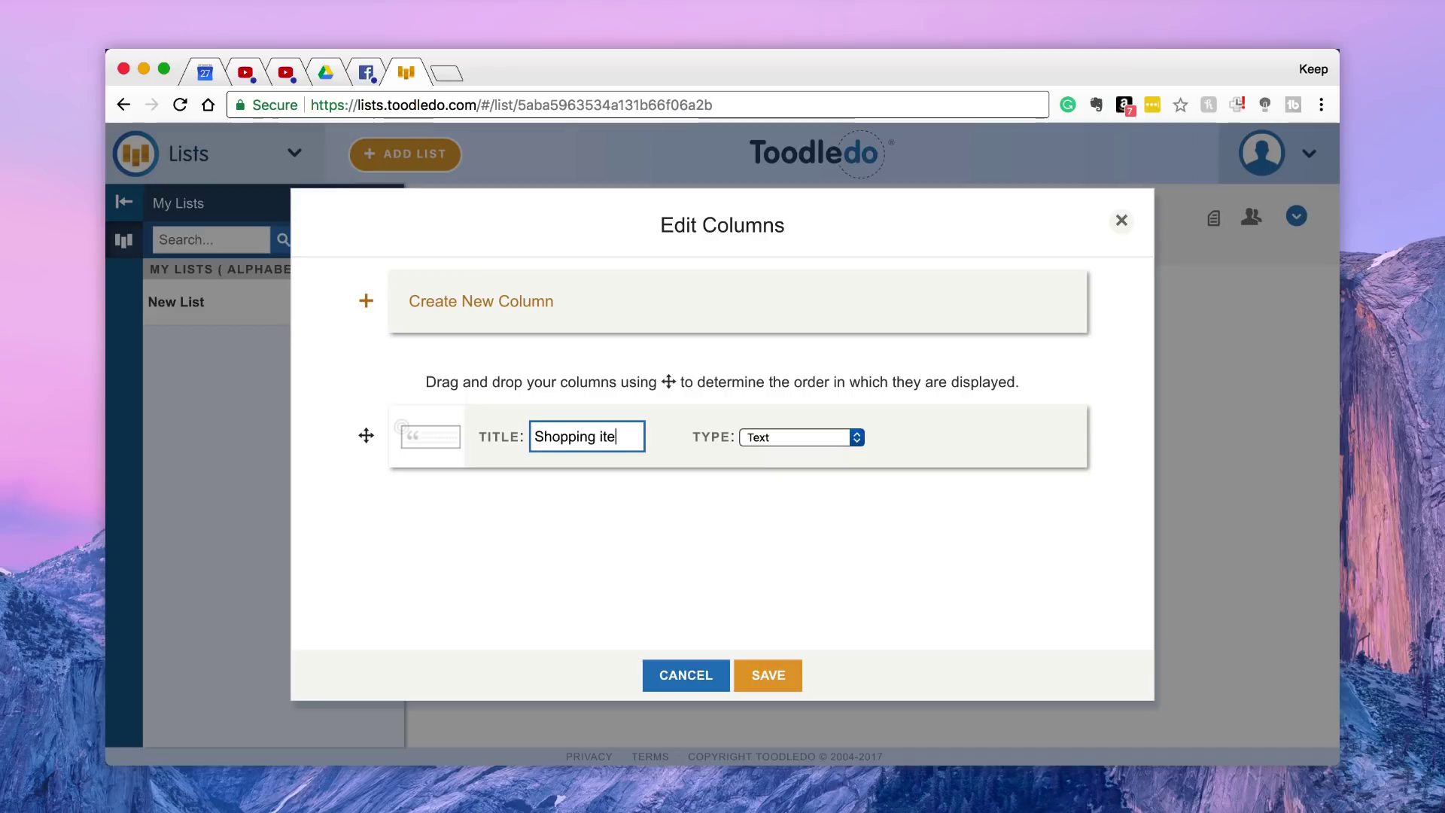
pyautogui.click(792, 437)
pyautogui.click(787, 437)
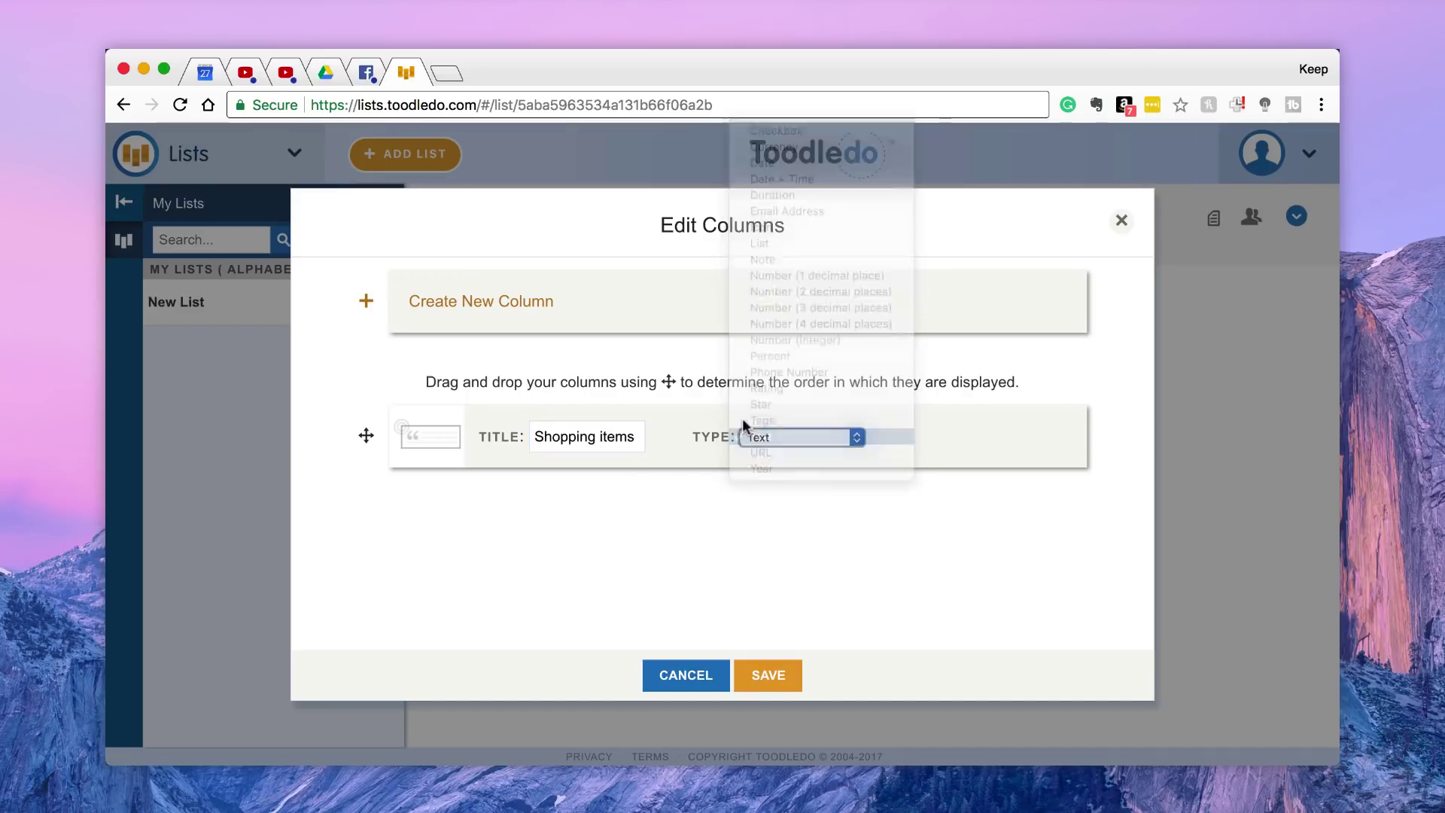
# Create a new column of type Currency in Edit Columns
pyautogui.click(482, 301)
pyautogui.scroll(-5, 512, 432)
pyautogui.scroll(5, 513, 431)
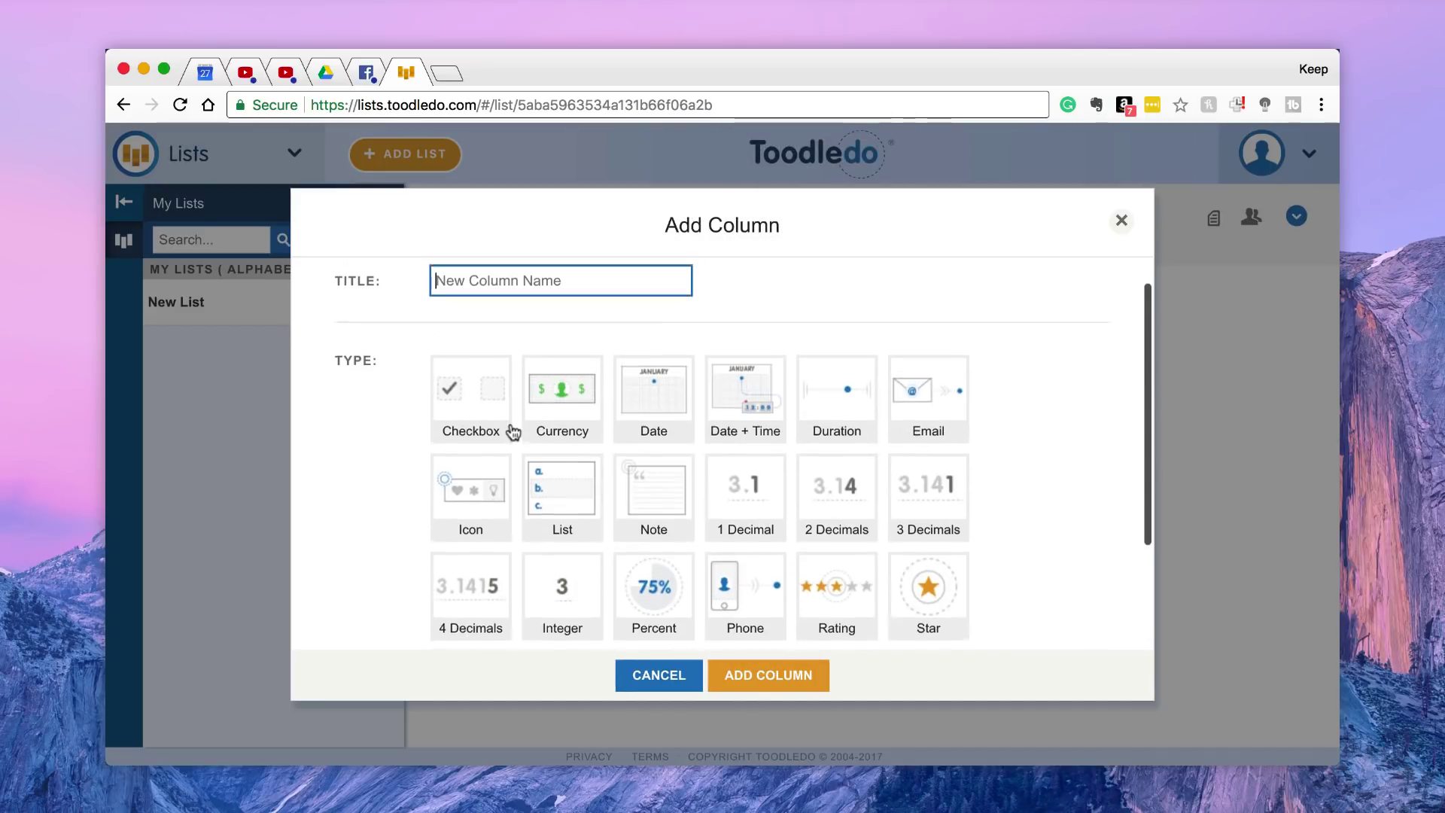
pyautogui.click(549, 410)
pyautogui.click(765, 678)
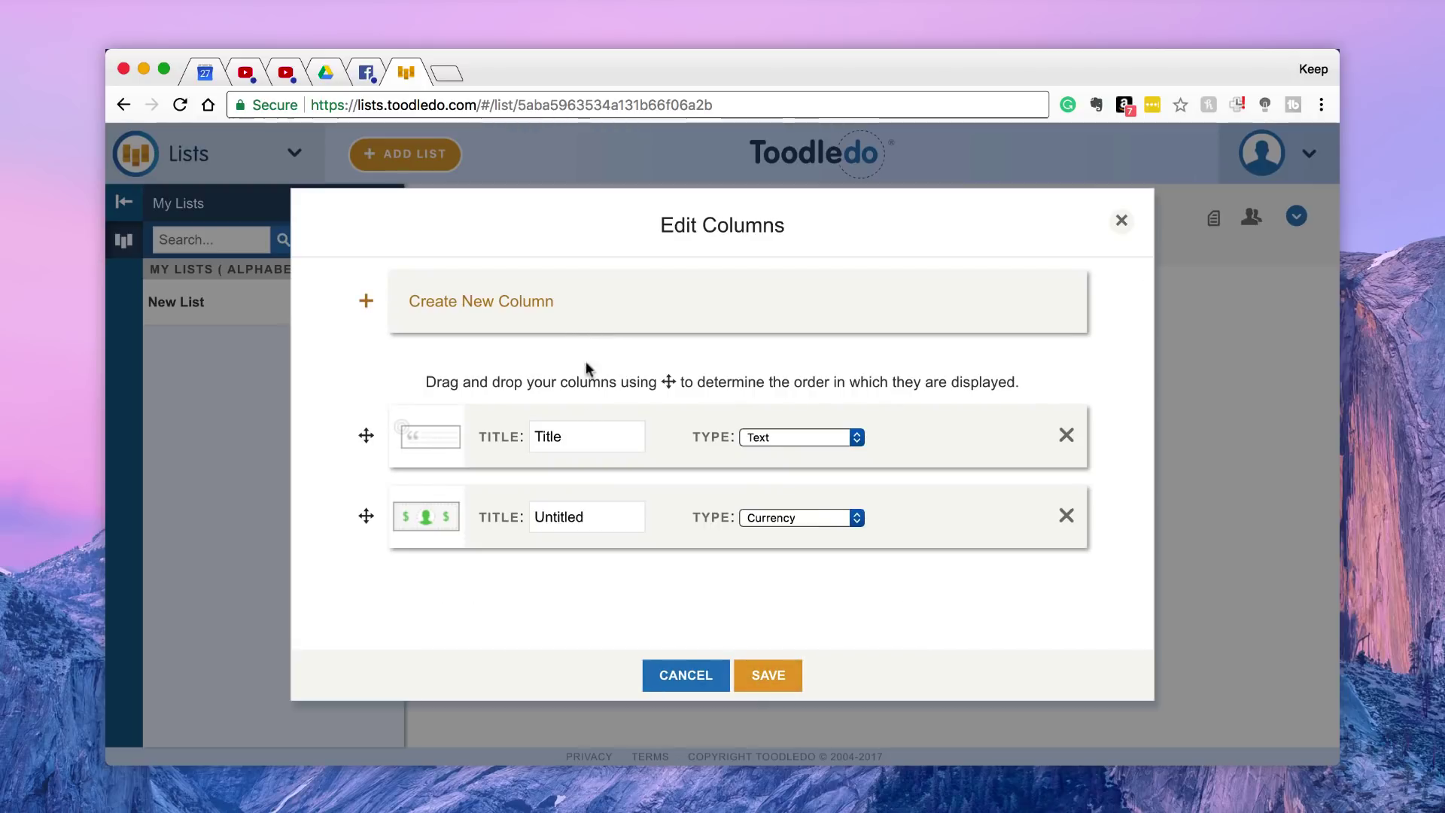
pyautogui.click(817, 520)
pyautogui.click(806, 512)
# Name the Currency column 'Price of item' and begin retitling the first column 'Shopping item'
pyautogui.doubleClick(564, 504)
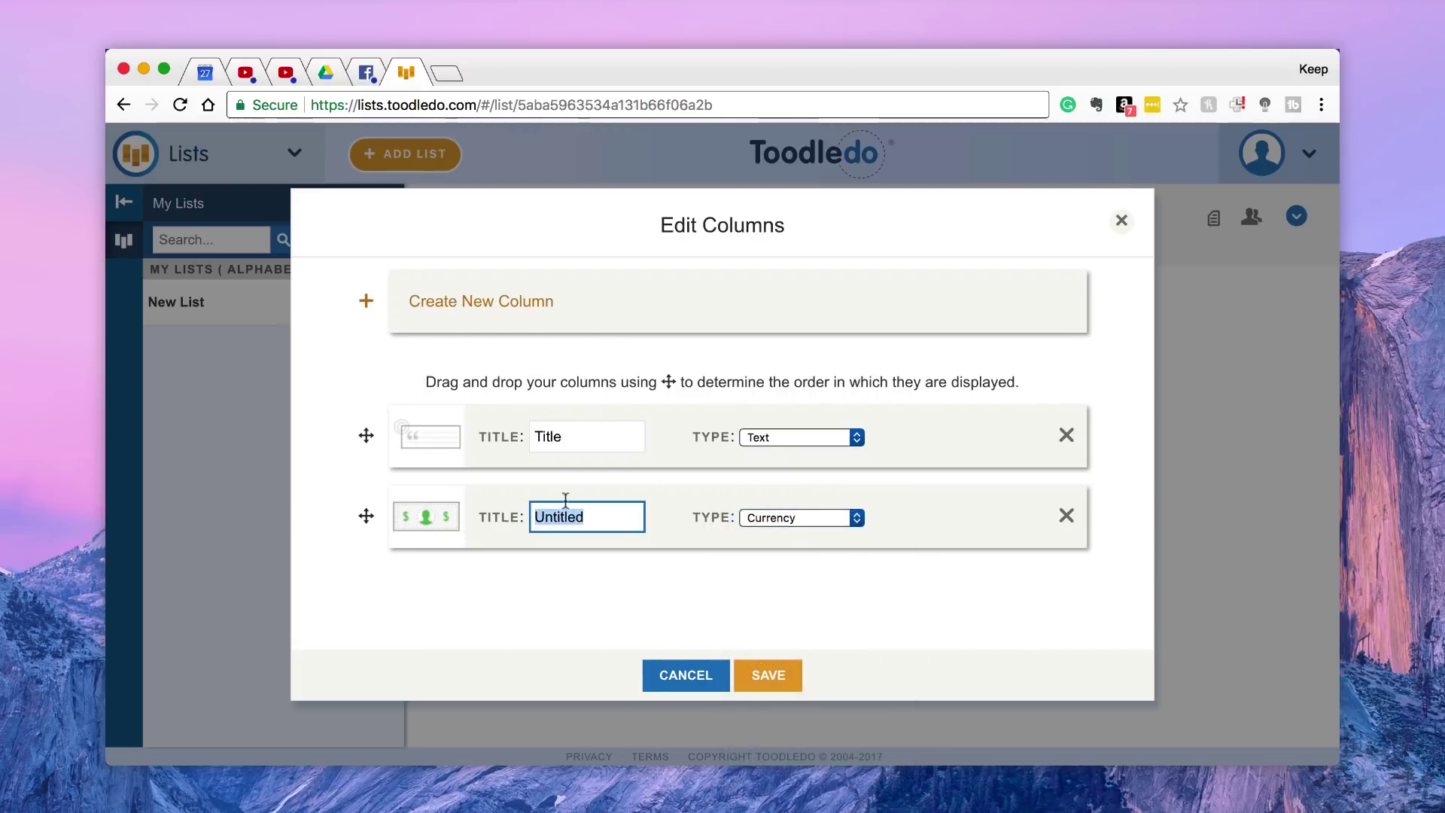
pyautogui.write('Price of item')
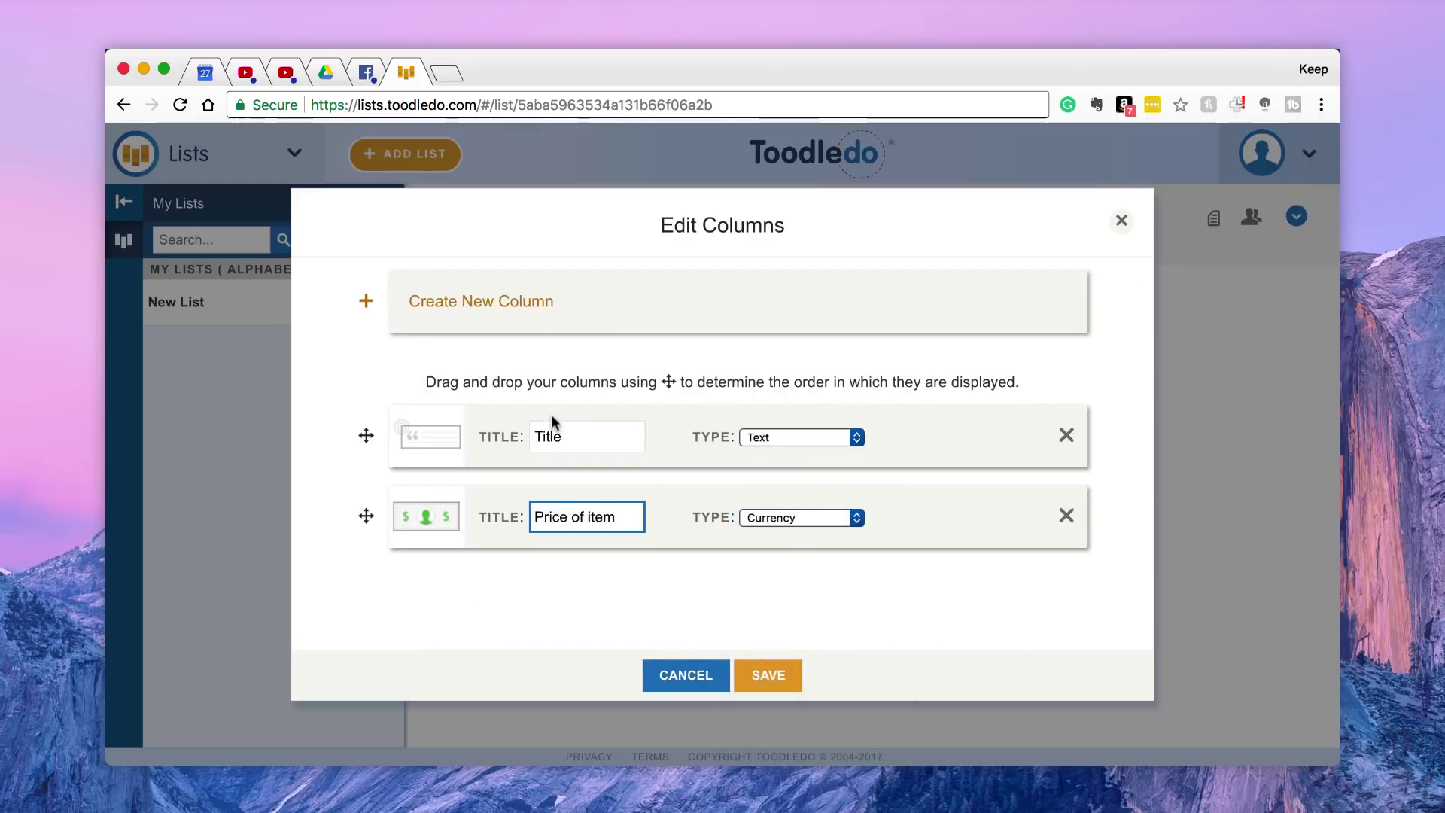
pyautogui.doubleClick(549, 436)
pyautogui.write('Shopping')
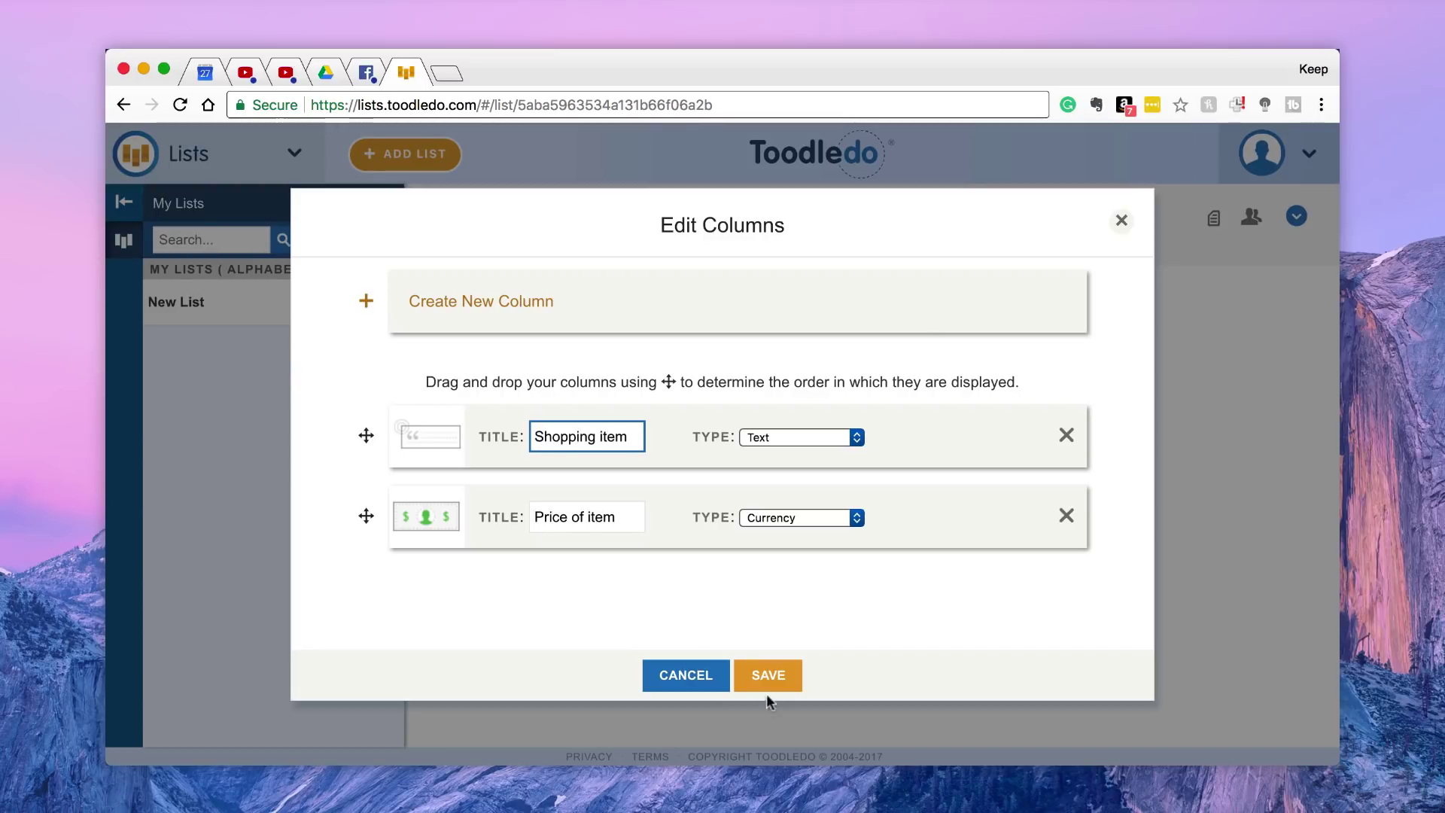
# Save the new price column, then enter 3, 2 and 1.50 as the Apples, Cake and Oranges prices
pyautogui.click(767, 687)
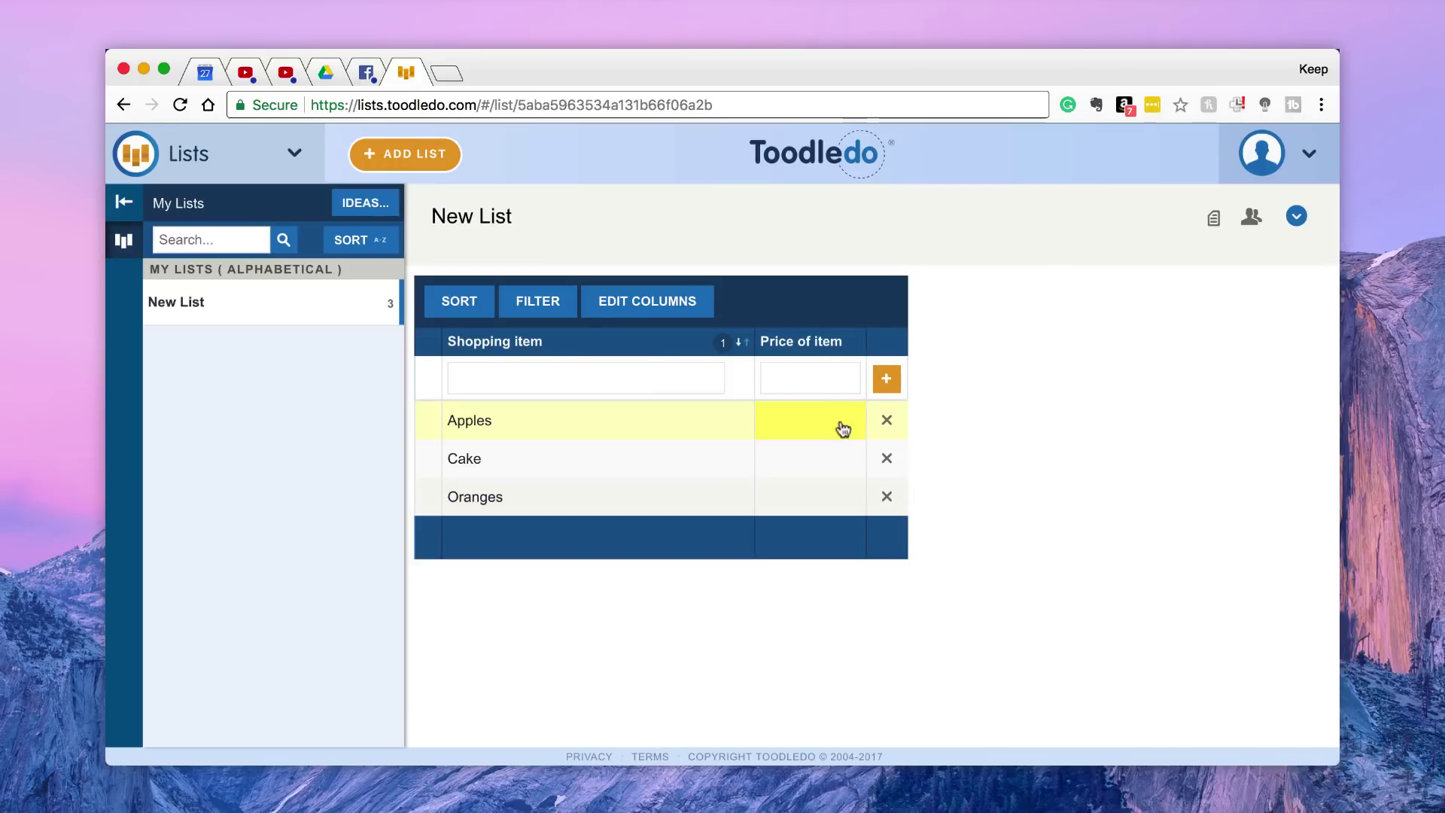
pyautogui.click(843, 429)
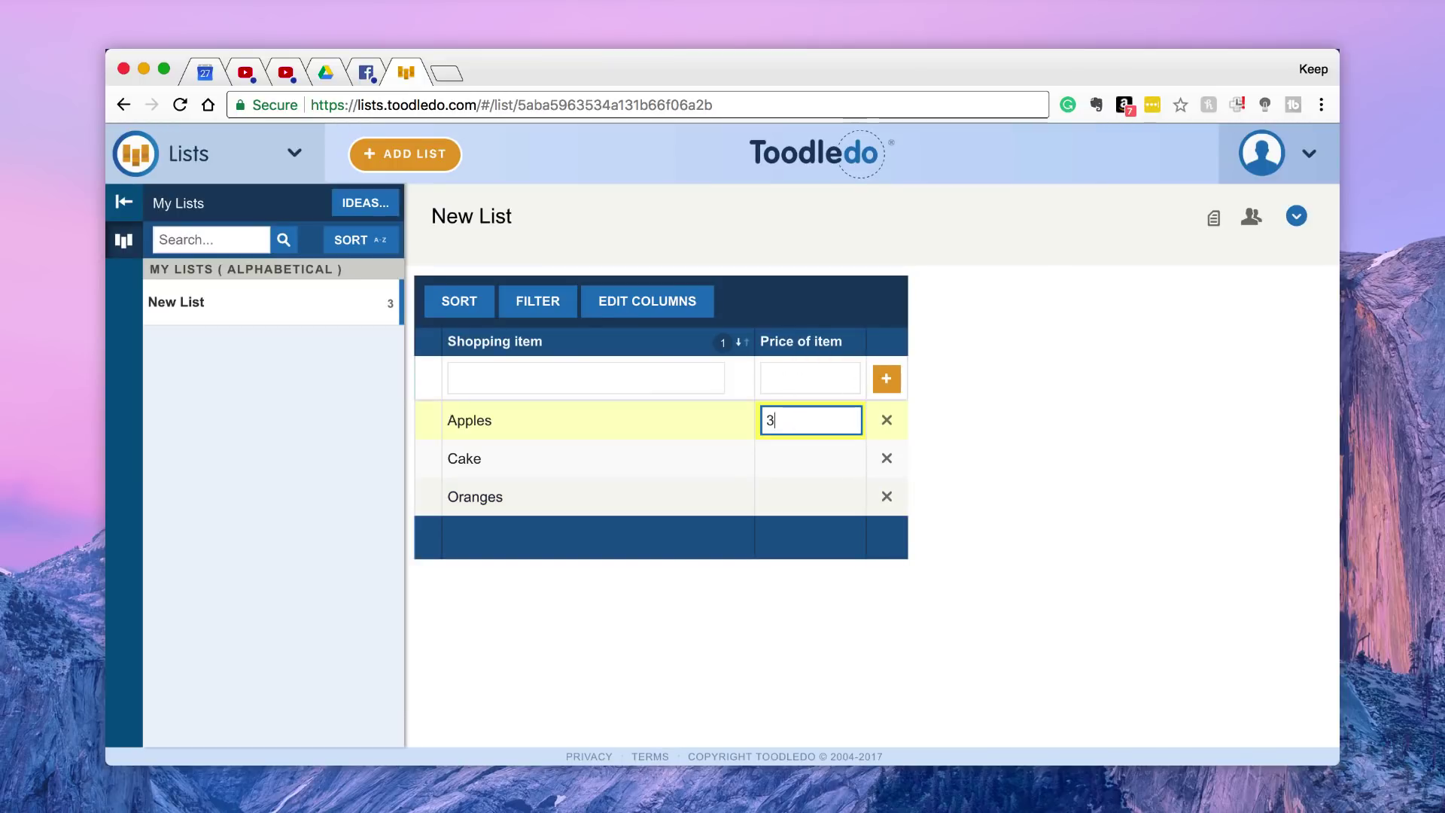
pyautogui.click(799, 455)
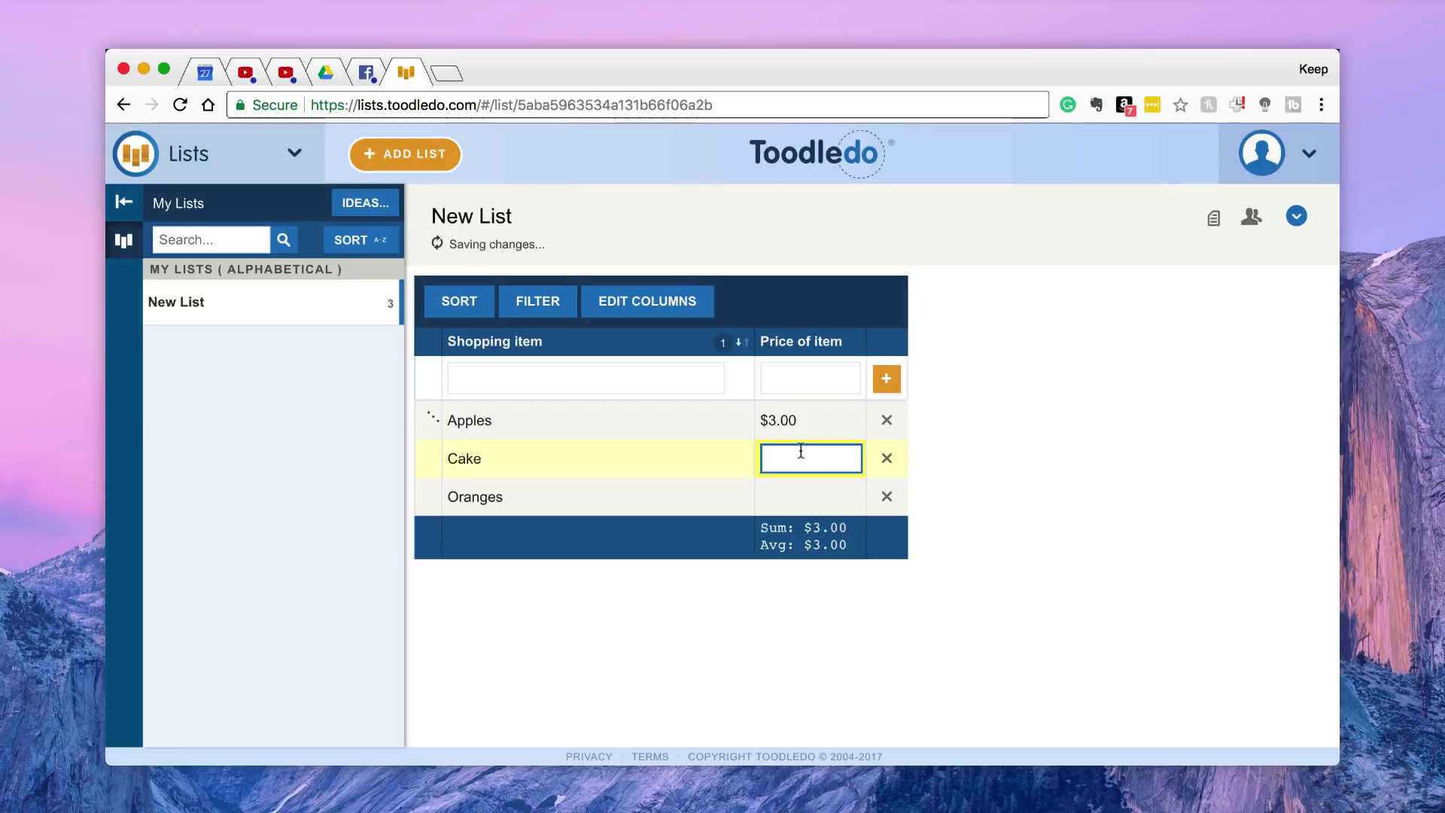
pyautogui.write('2')
pyautogui.click(805, 494)
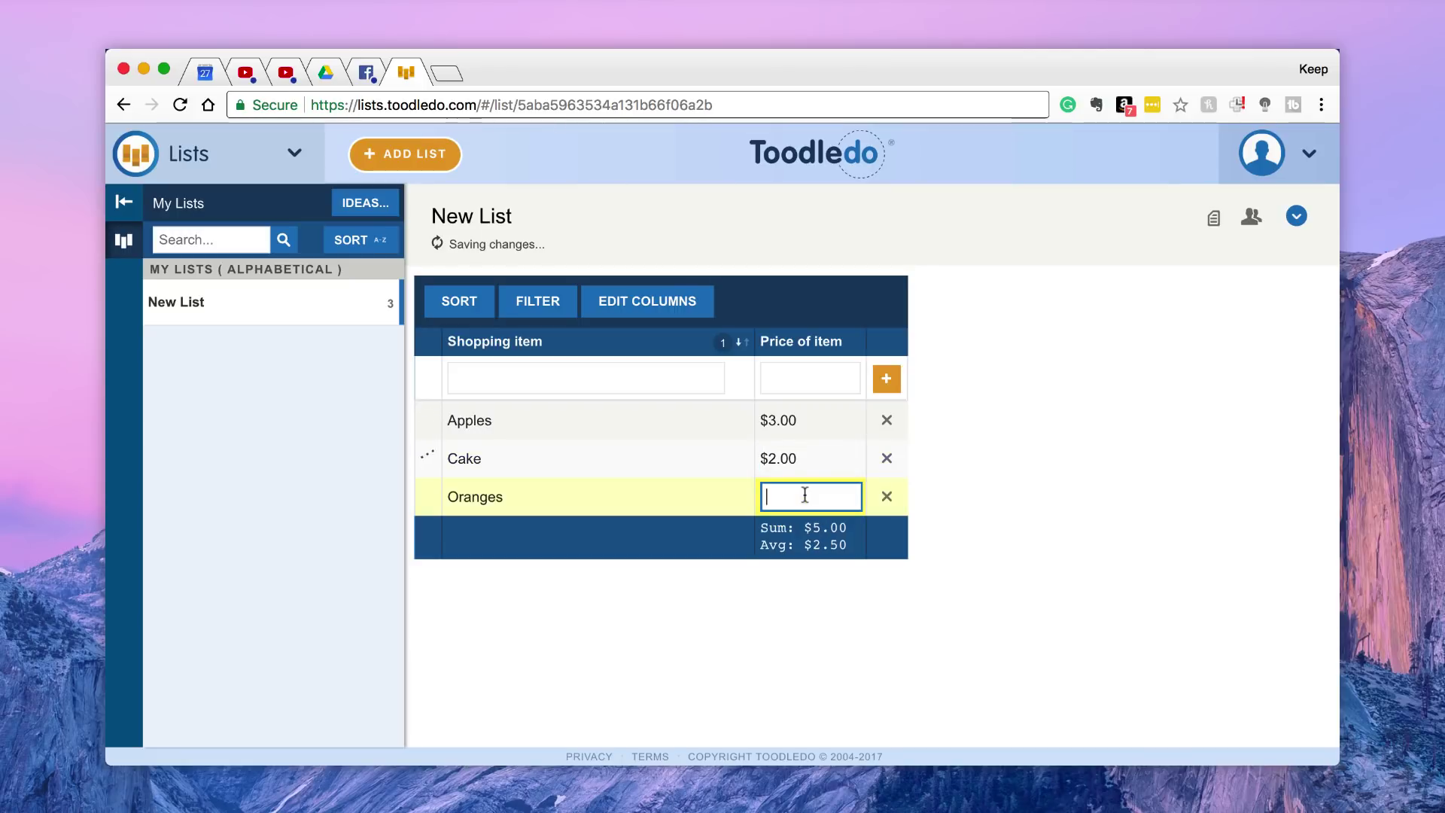
pyautogui.write('1.50')
pyautogui.click(853, 581)
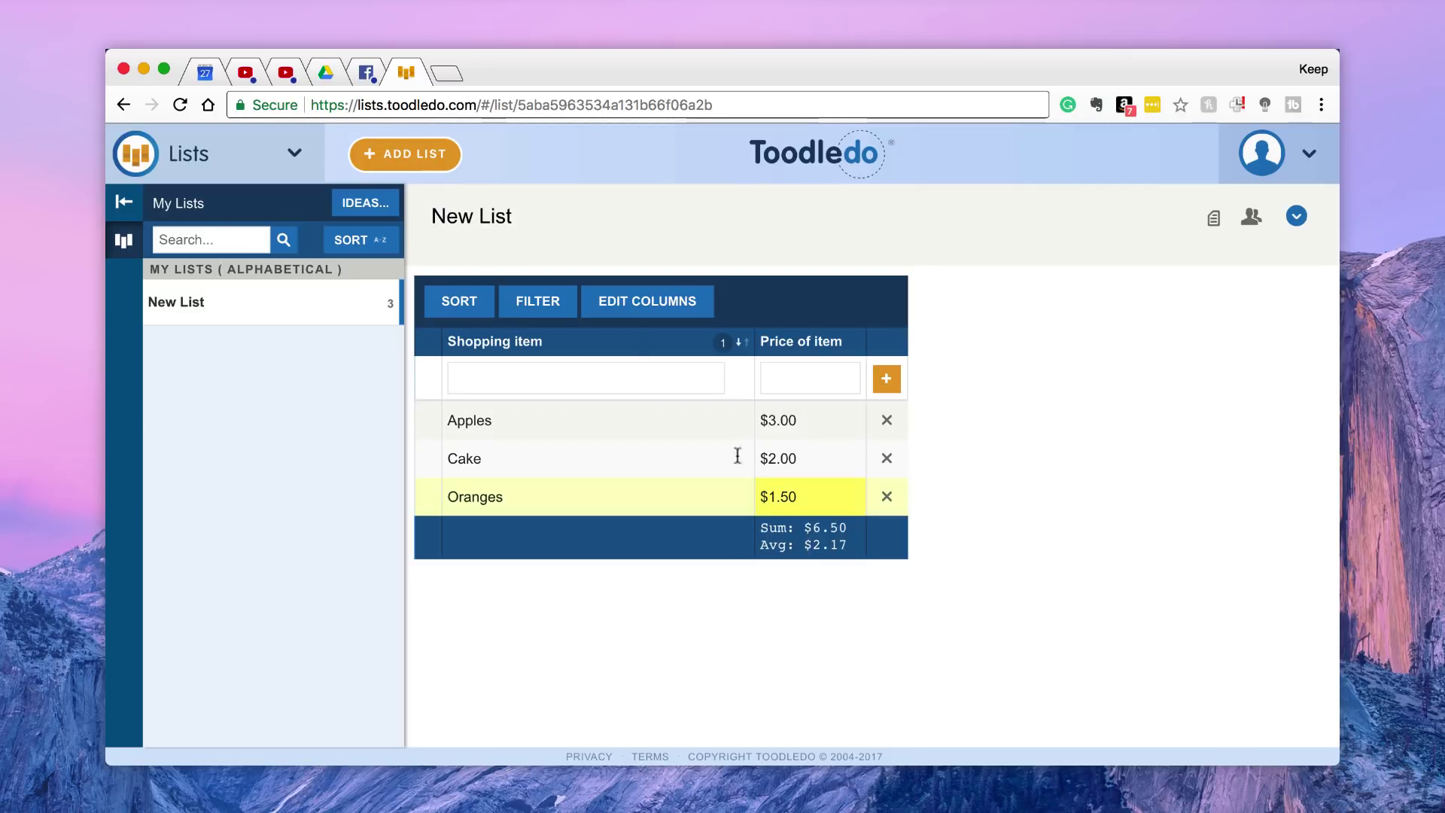
pyautogui.click(622, 309)
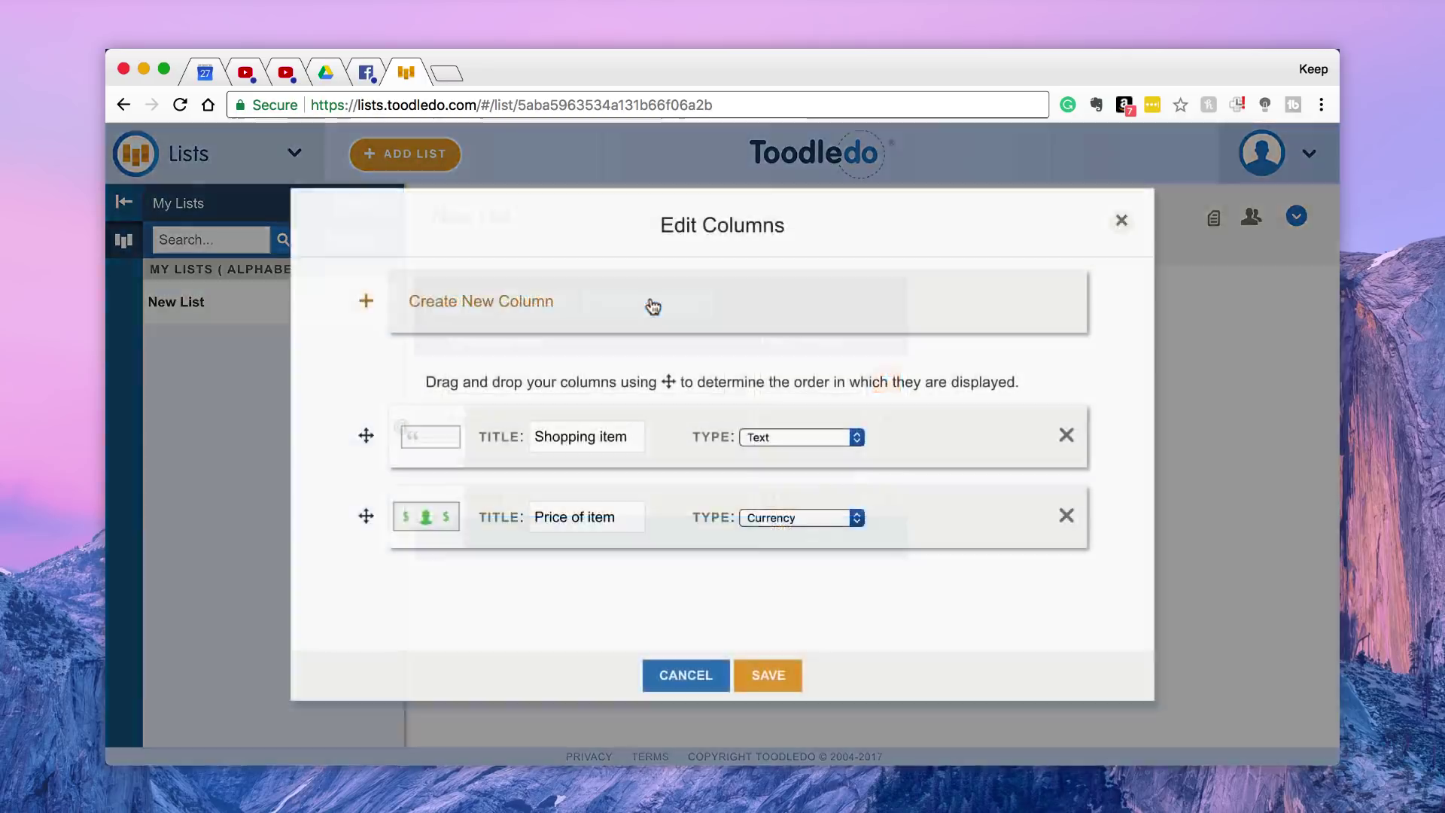
pyautogui.click(769, 517)
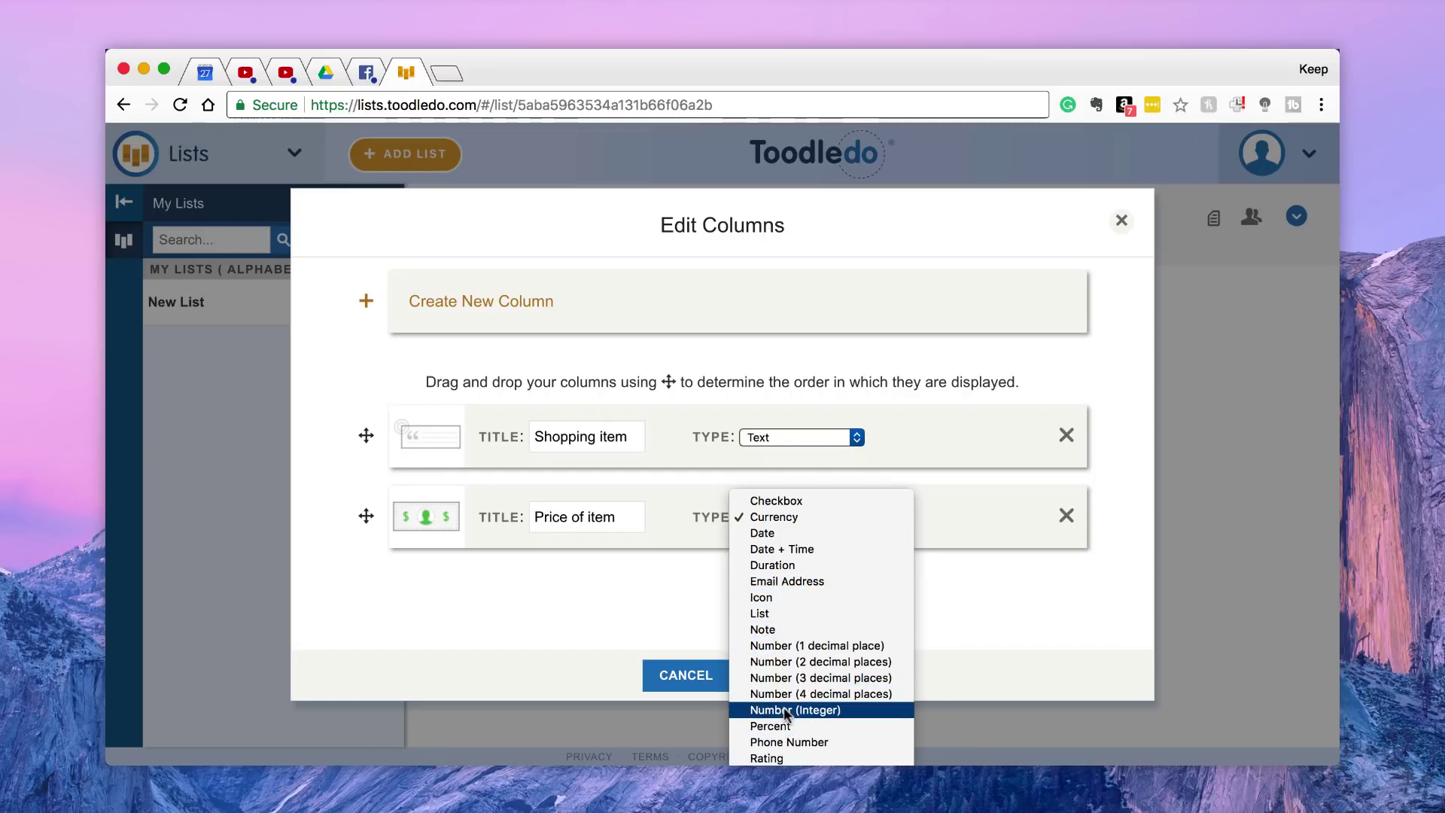
pyautogui.scroll(-1, 783, 719)
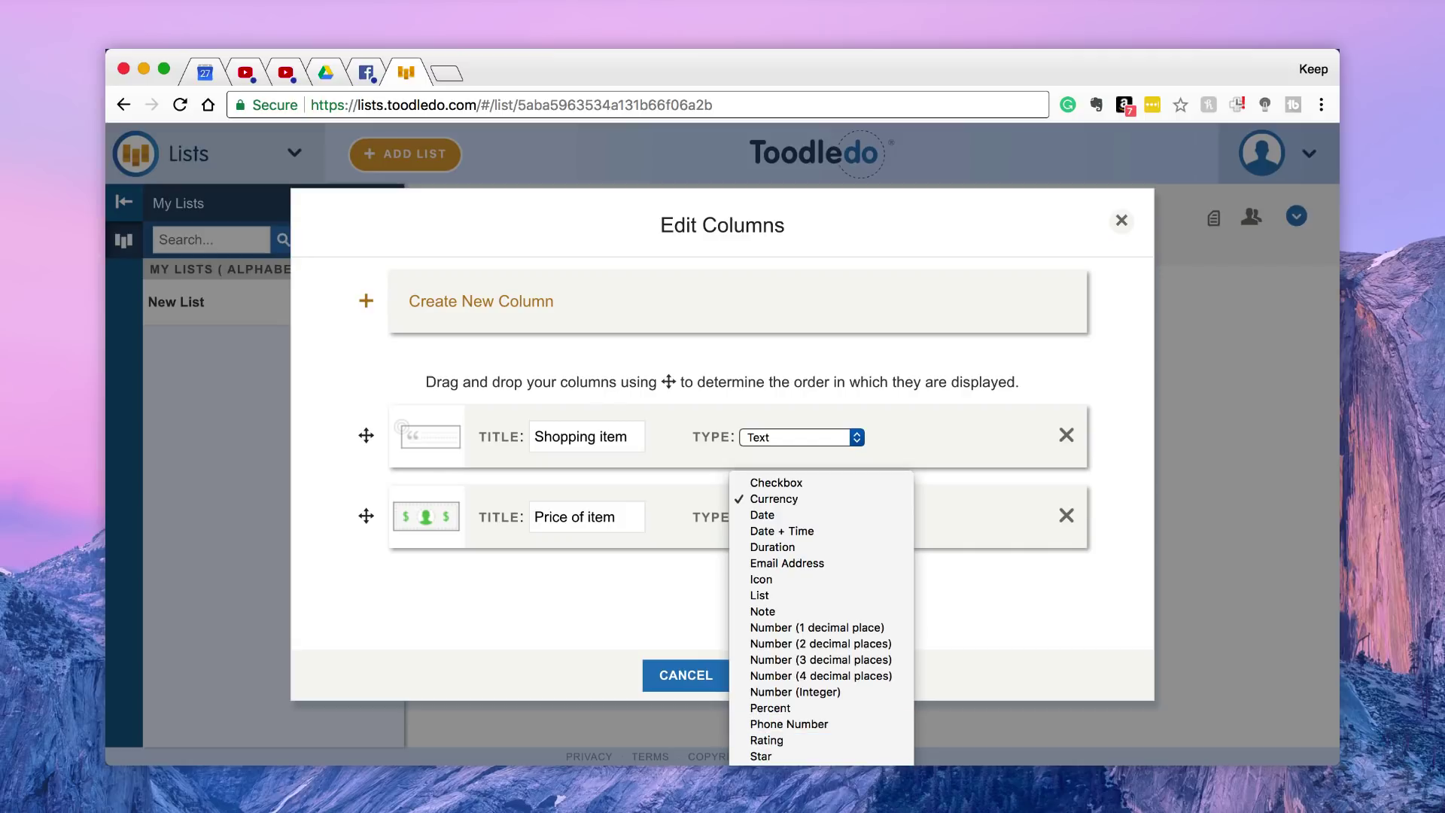
pyautogui.click(670, 591)
pyautogui.click(1122, 222)
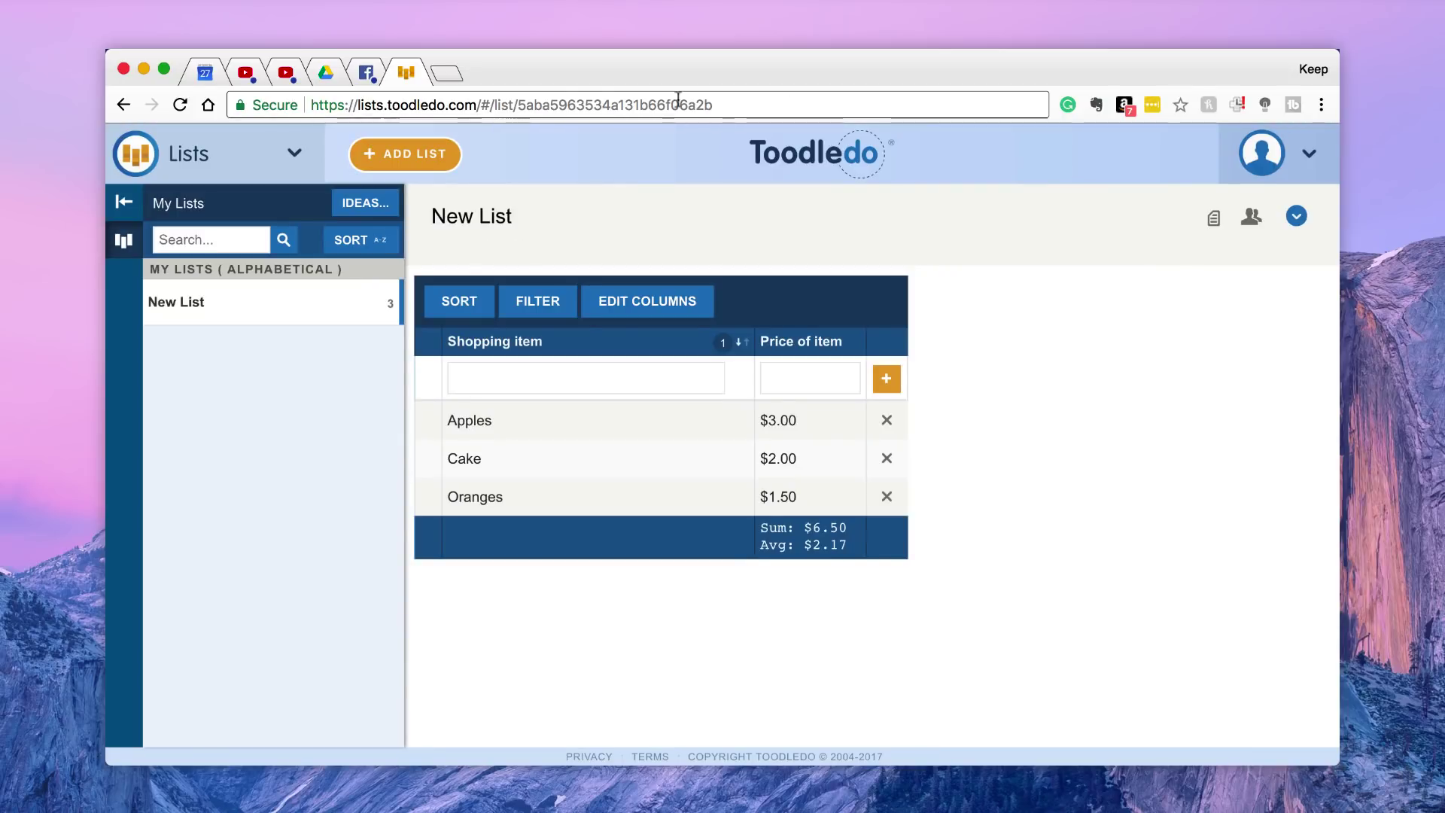
# Switch to the Habits app and add the suggested Hours of sleep habit
pyautogui.click(294, 155)
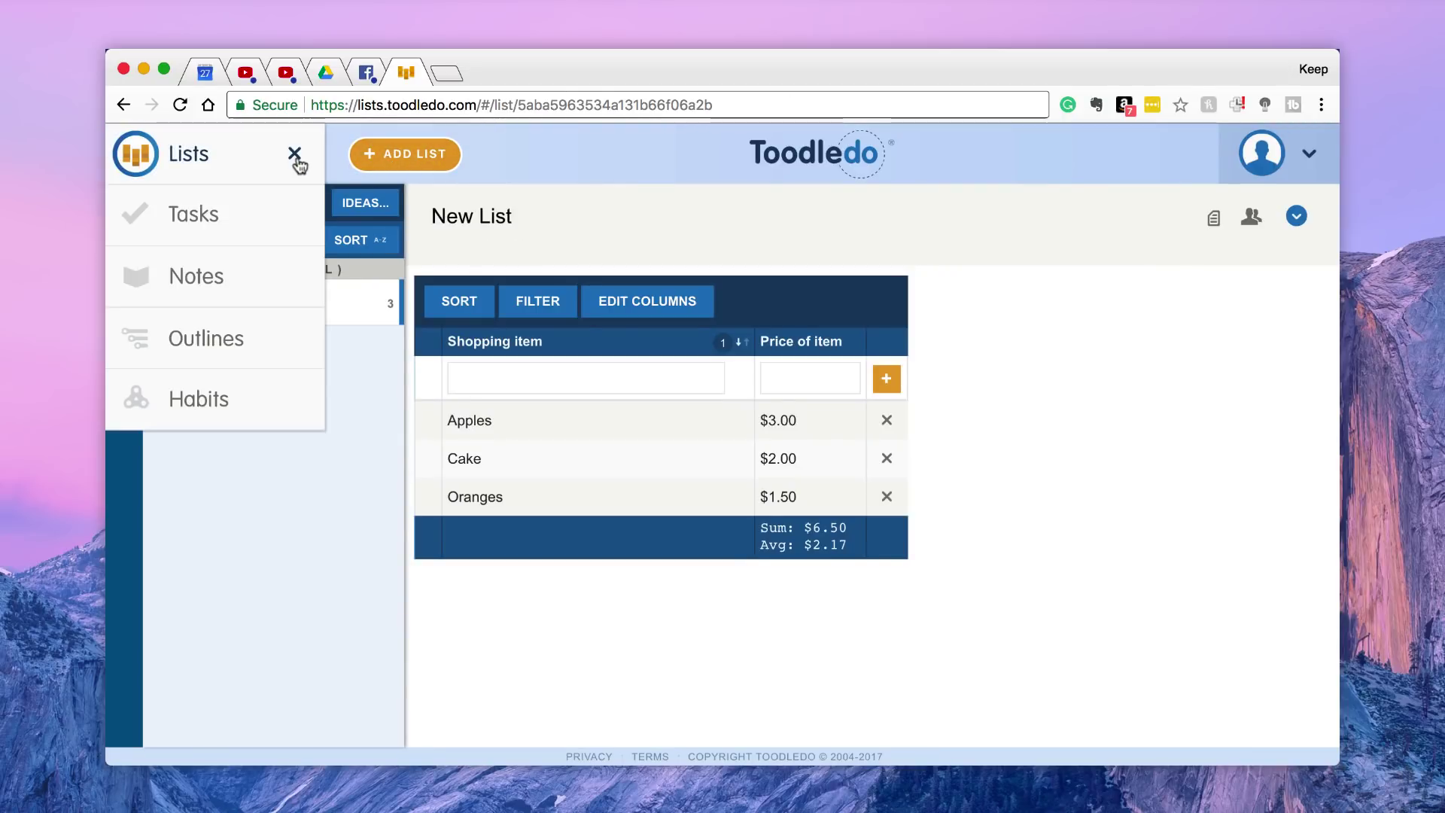
pyautogui.click(256, 400)
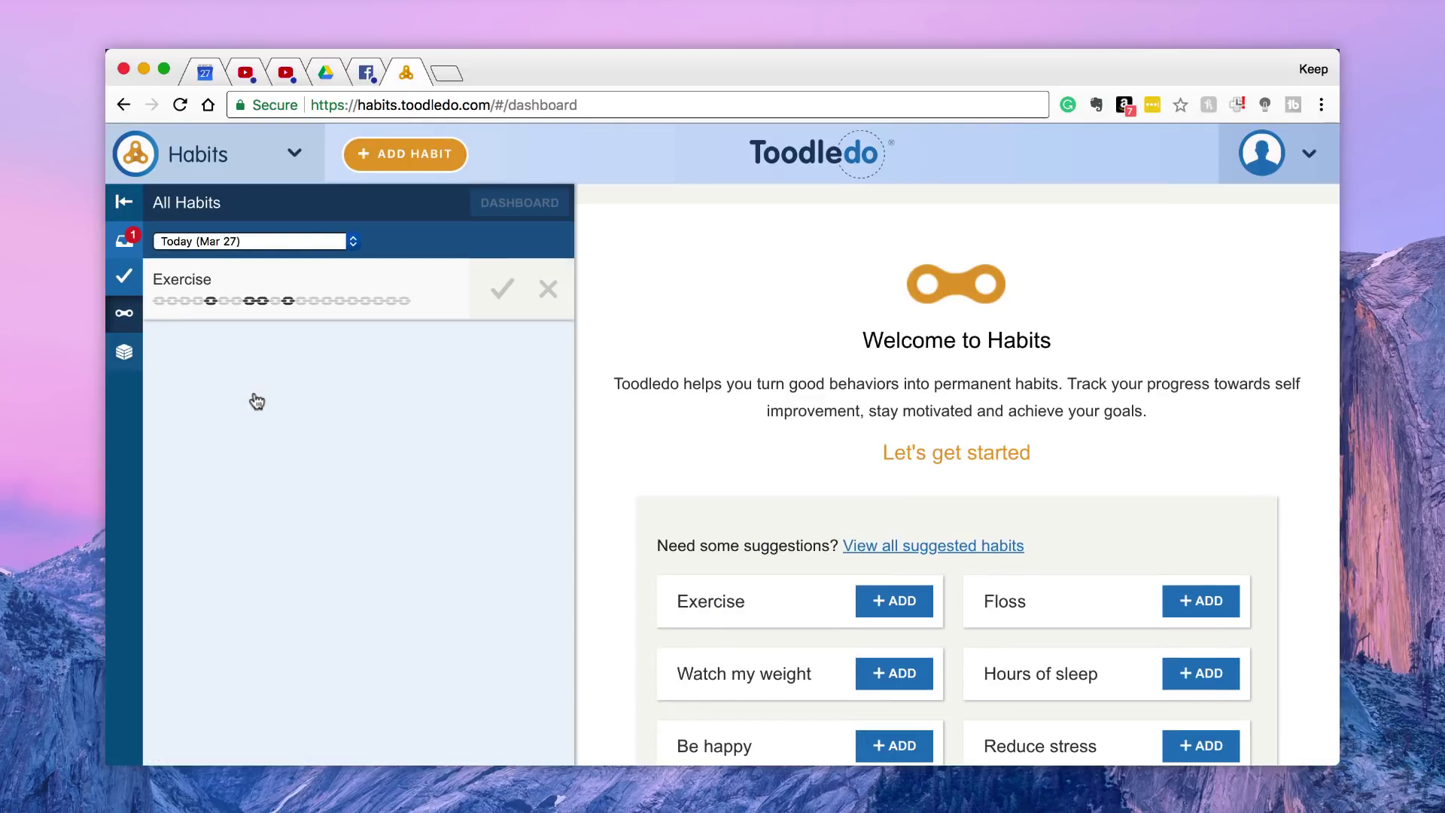
pyautogui.scroll(-3, 655, 486)
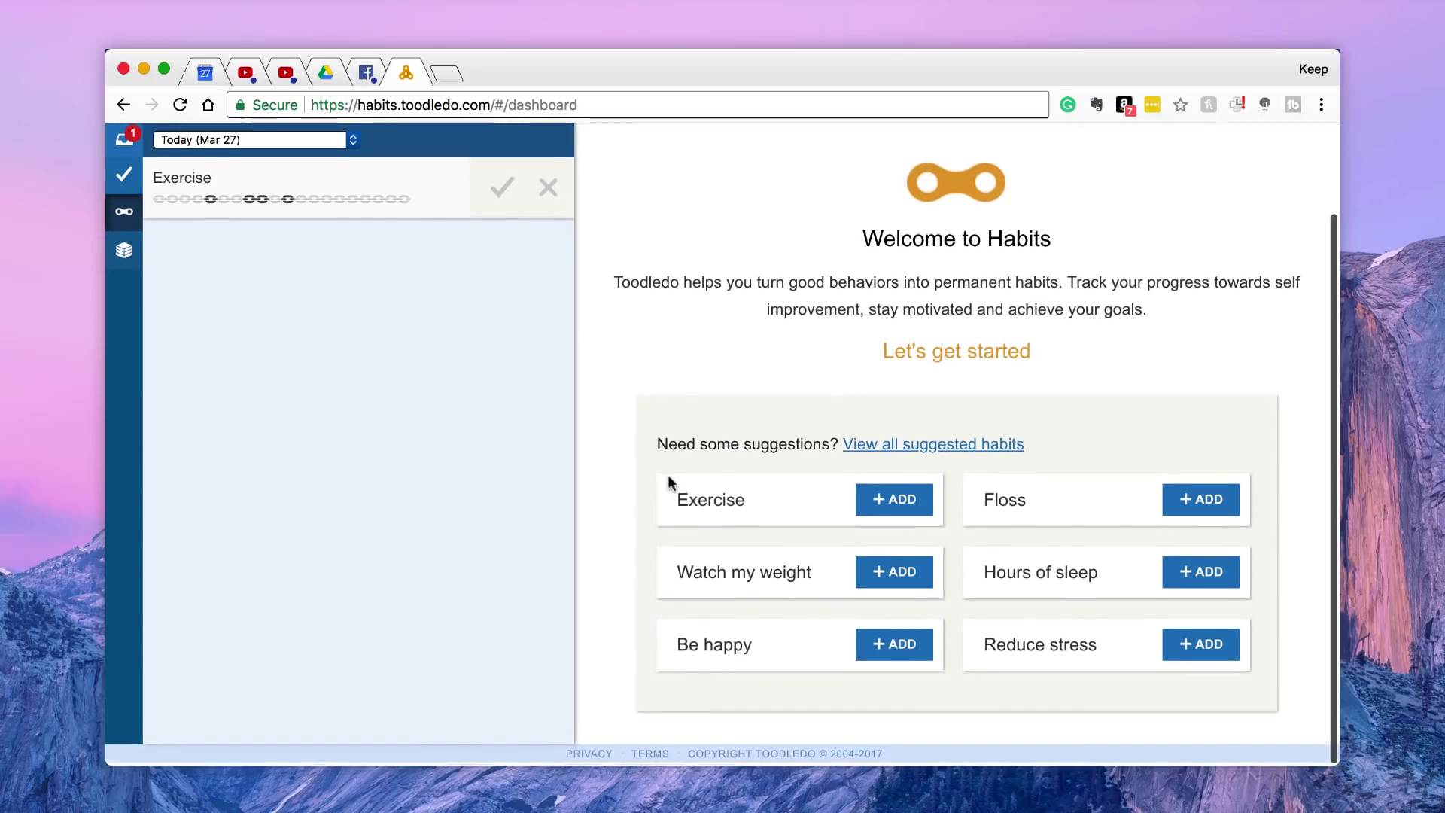
pyautogui.scroll(3, 669, 482)
pyautogui.scroll(-3, 836, 561)
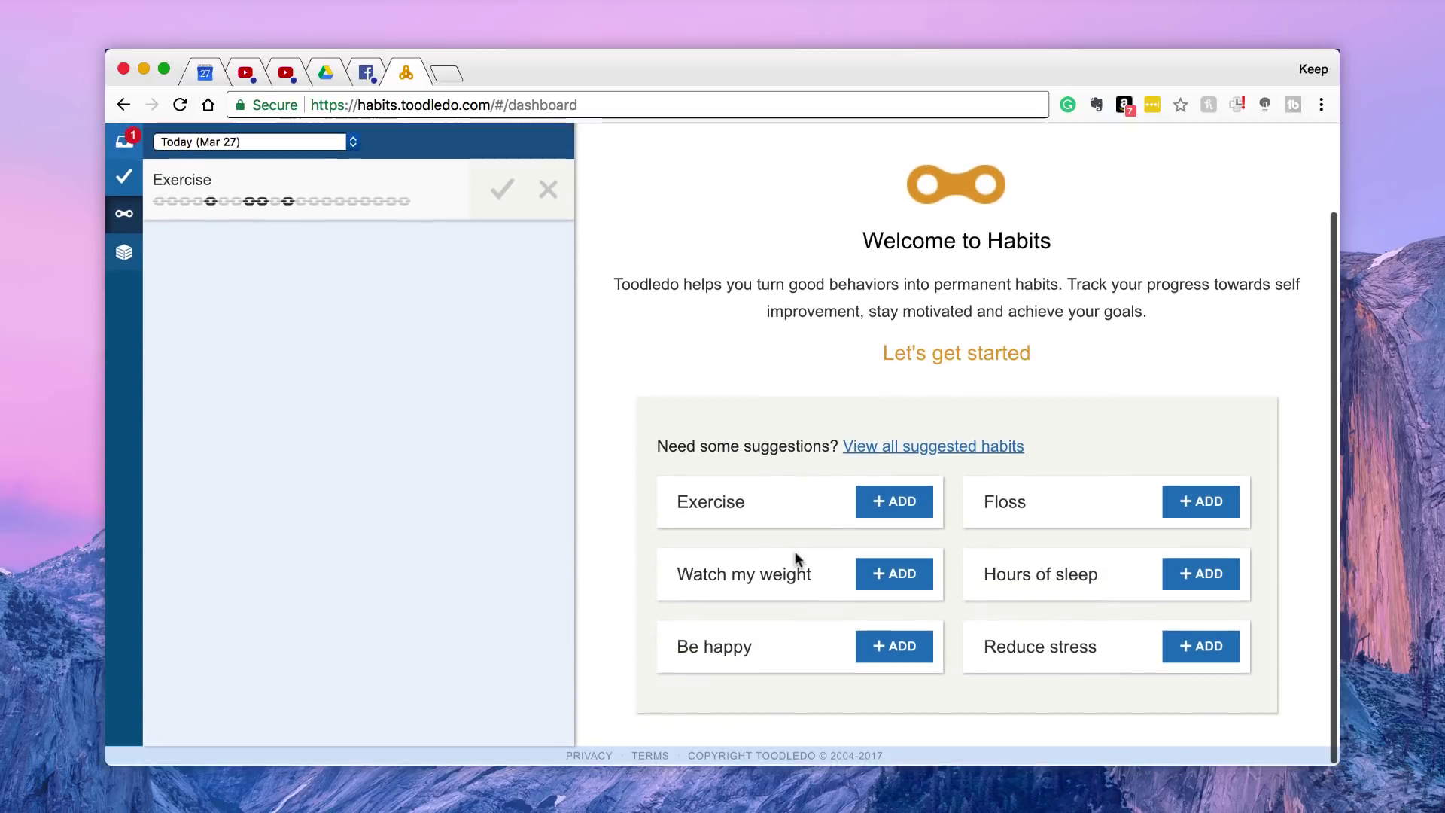
pyautogui.click(1227, 588)
pyautogui.scroll(-2, 828, 425)
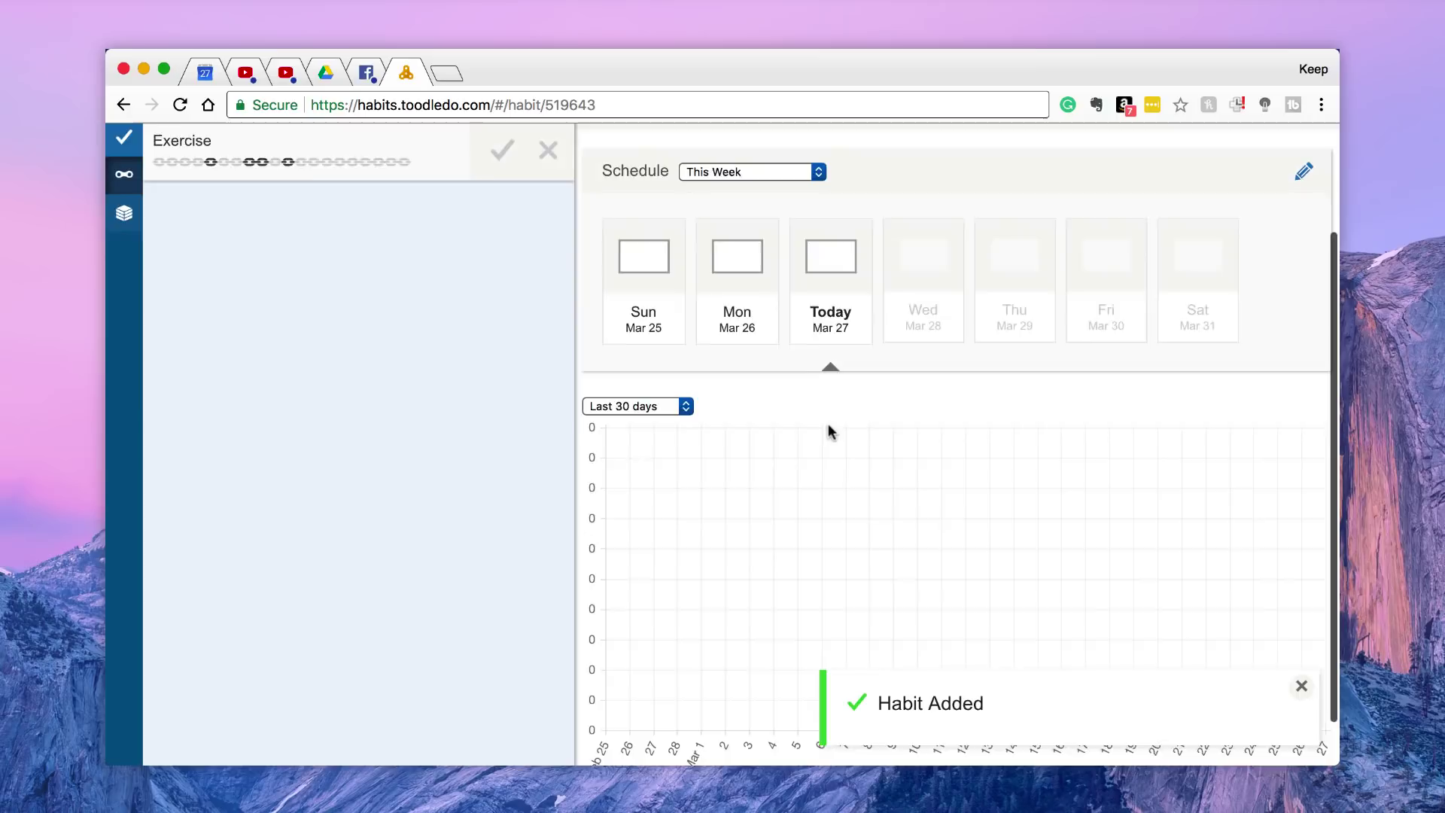
pyautogui.scroll(2, 828, 423)
# Schedule the Exercise habit for Monday, Tuesday, Thursday and Friday
pyautogui.click(409, 294)
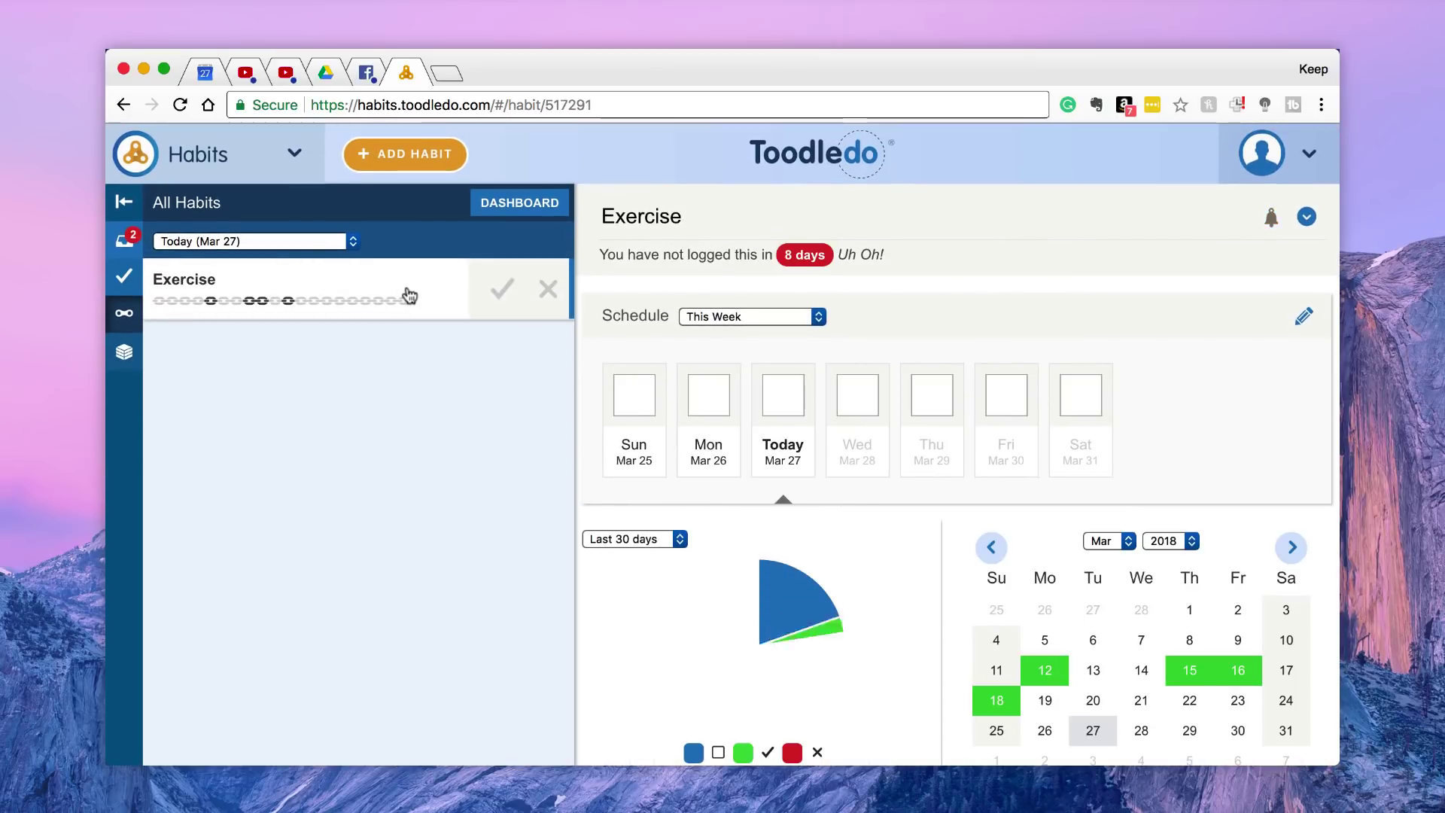
pyautogui.scroll(-1, 703, 435)
pyautogui.scroll(1, 705, 438)
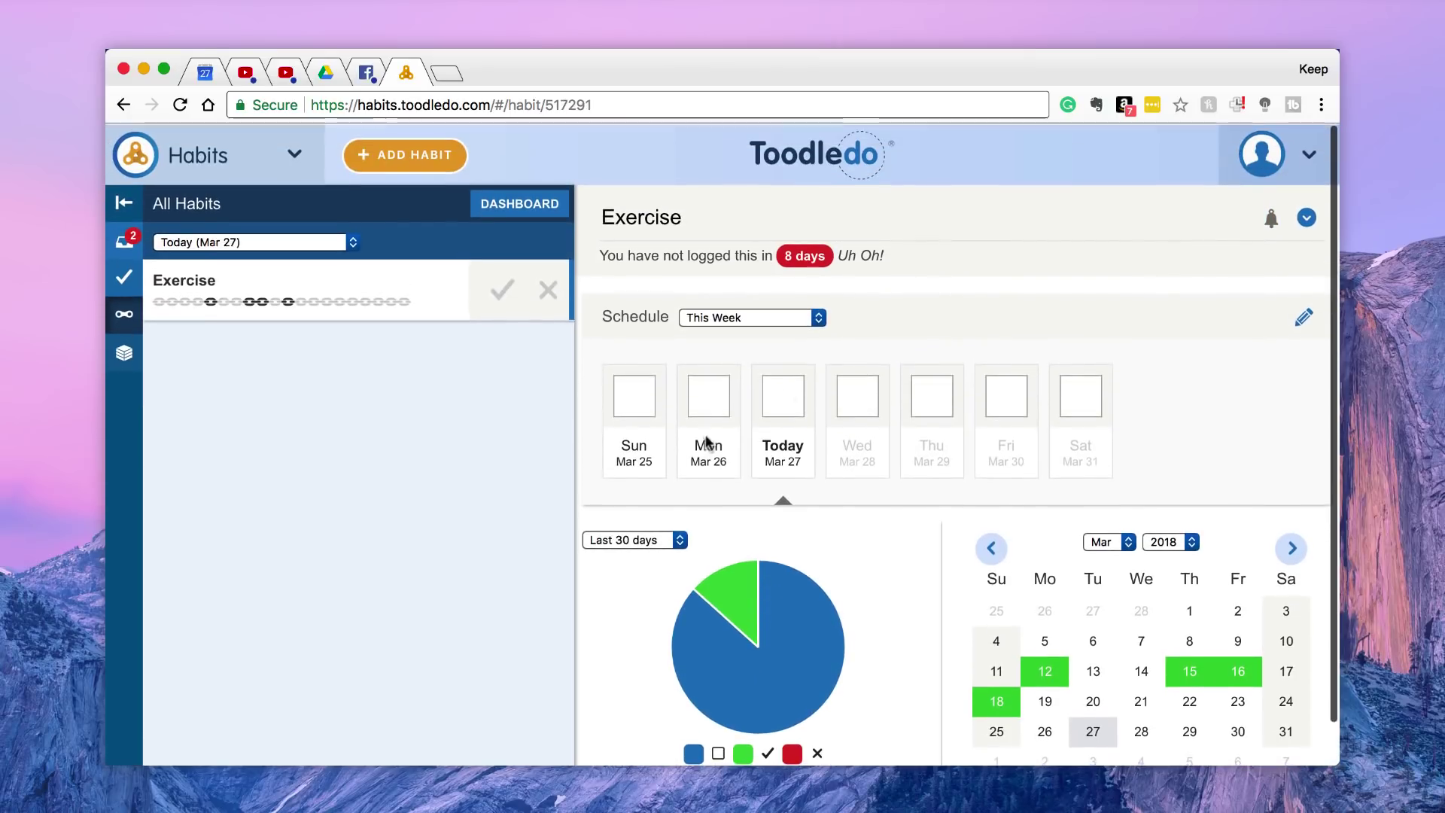
pyautogui.click(1304, 319)
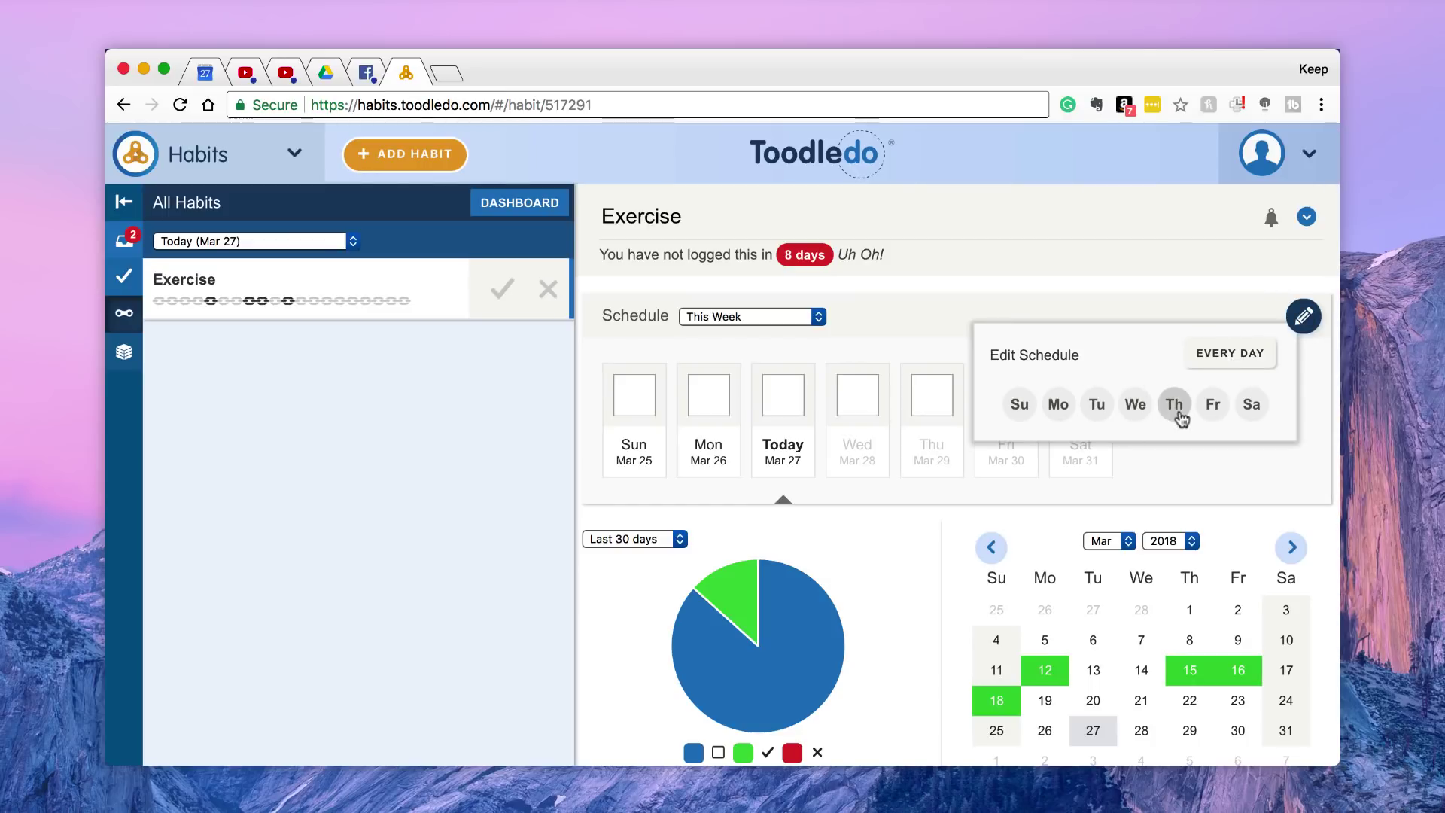
pyautogui.click(1069, 404)
pyautogui.click(1095, 407)
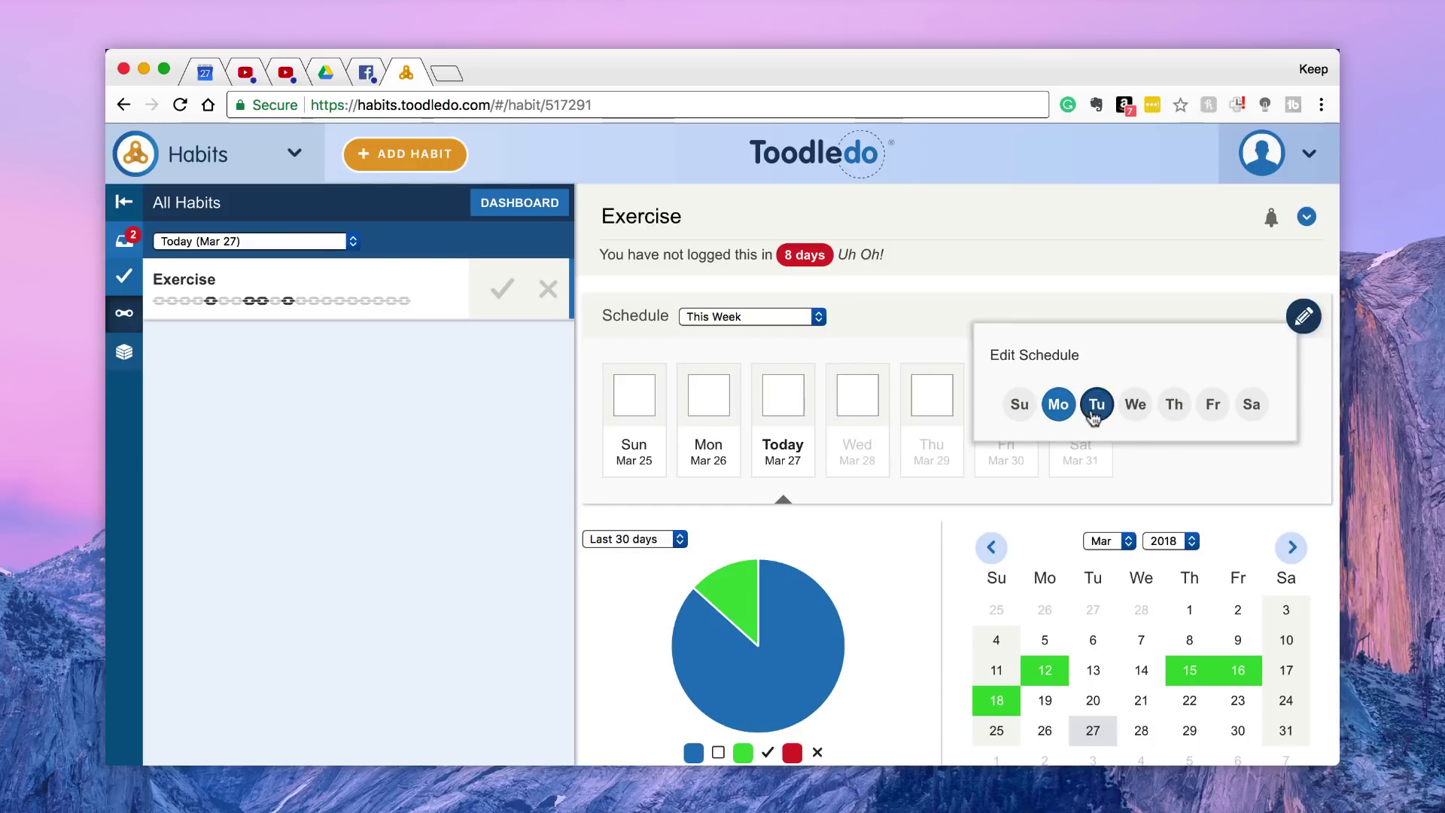
pyautogui.click(1172, 406)
pyautogui.click(1211, 405)
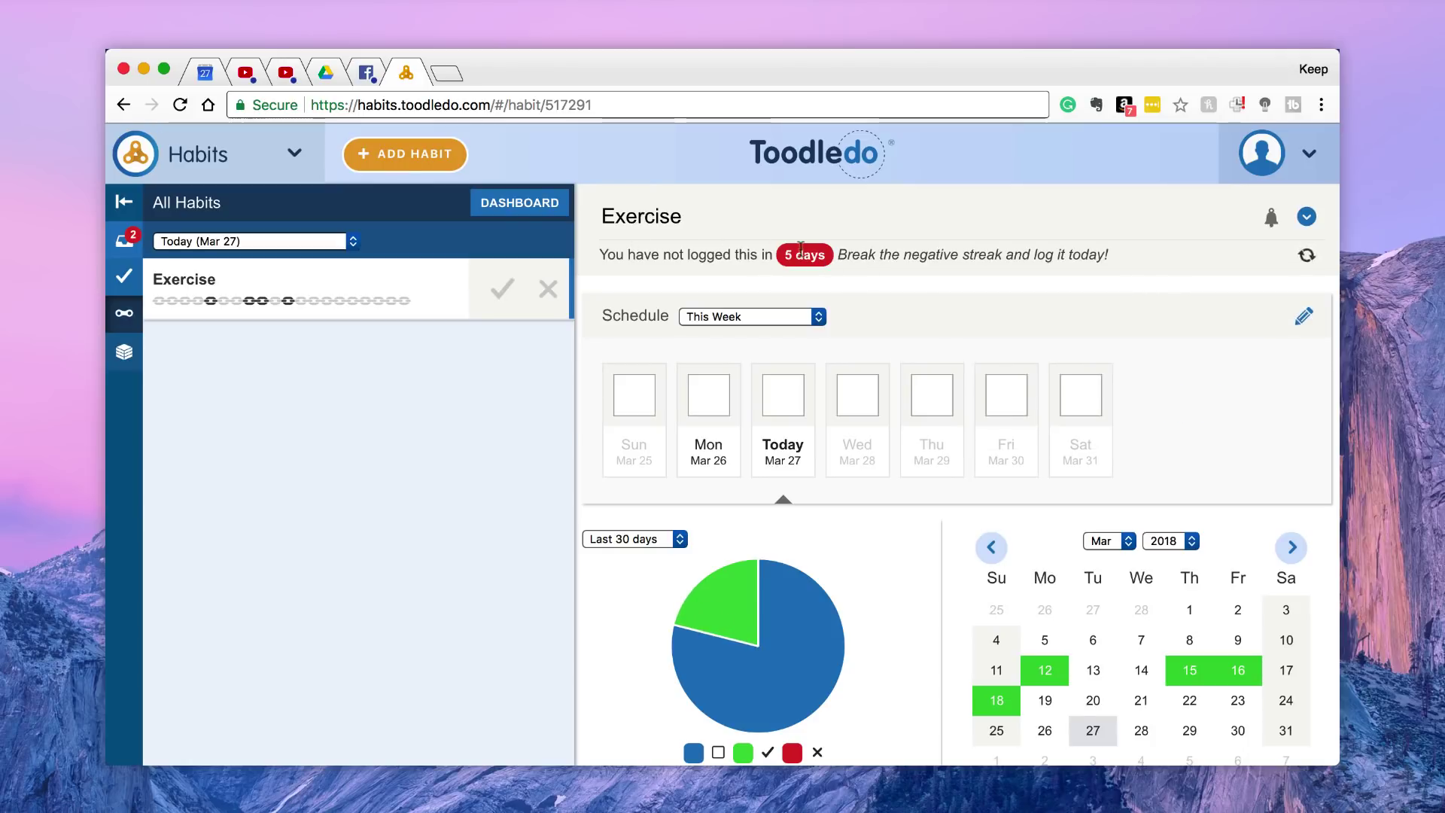
pyautogui.scroll(-1, 874, 304)
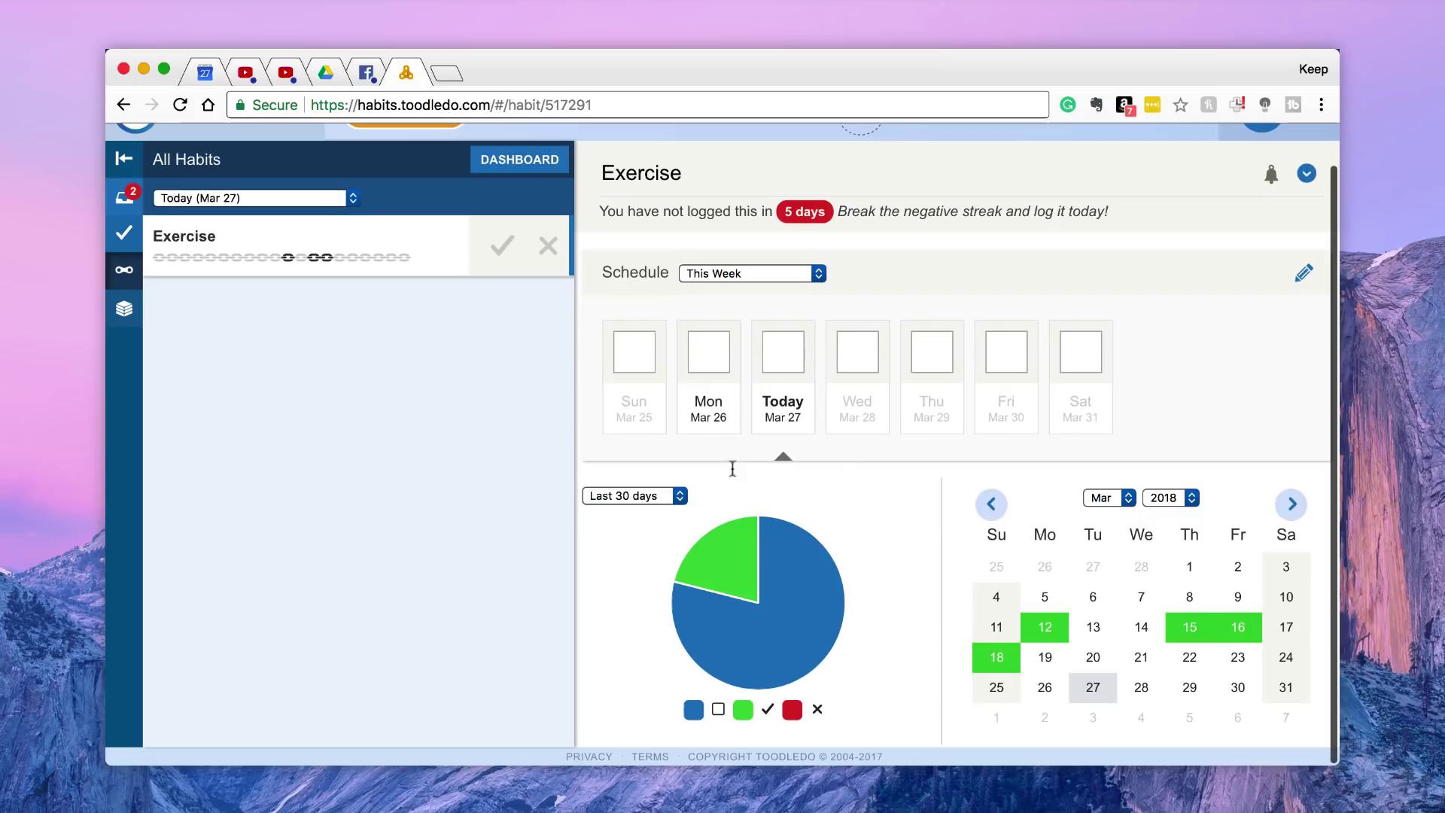
pyautogui.scroll(1, 887, 377)
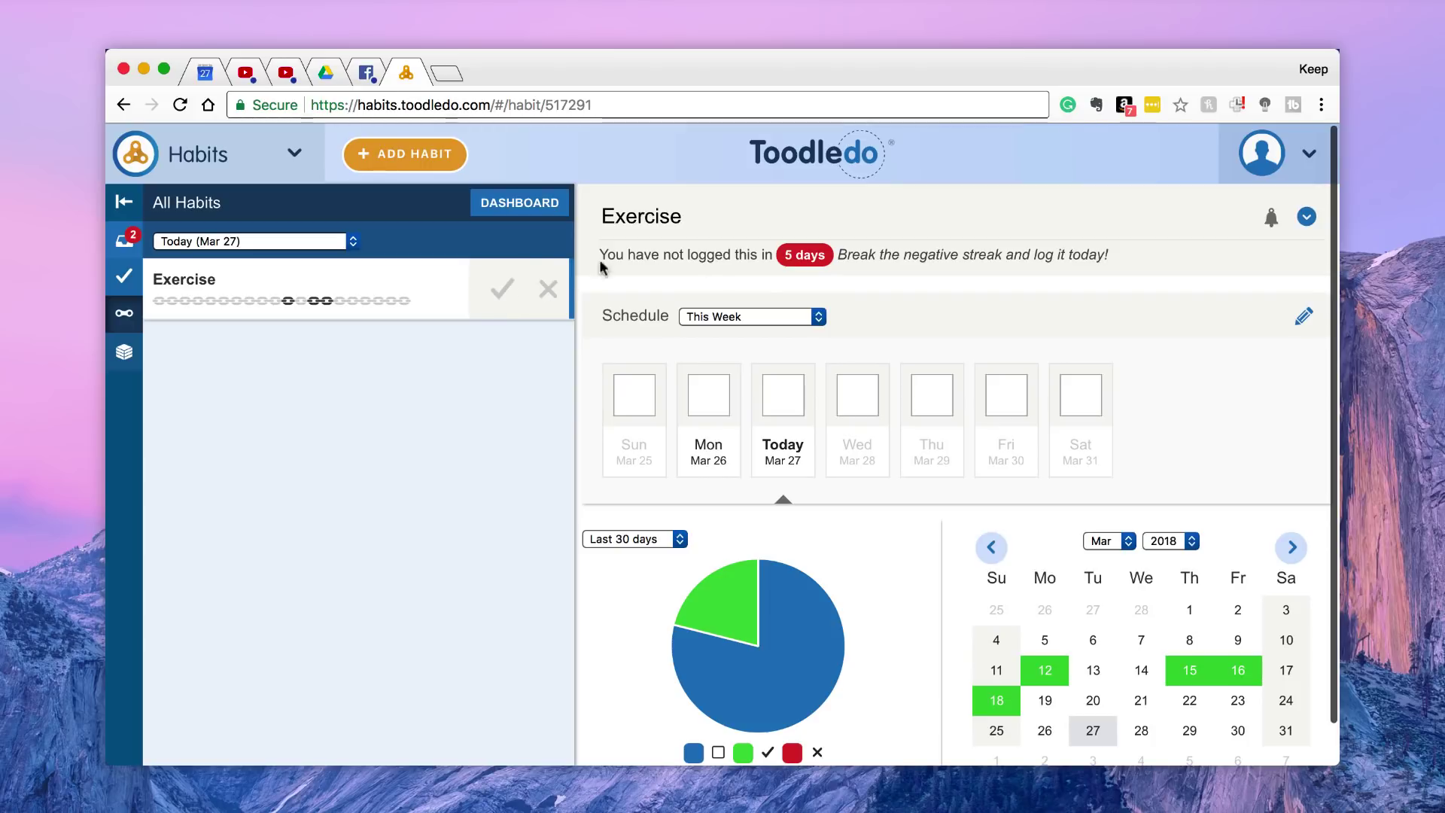
# Open the Exercise habit's options menu and dismiss it without choosing anything
pyautogui.click(1307, 217)
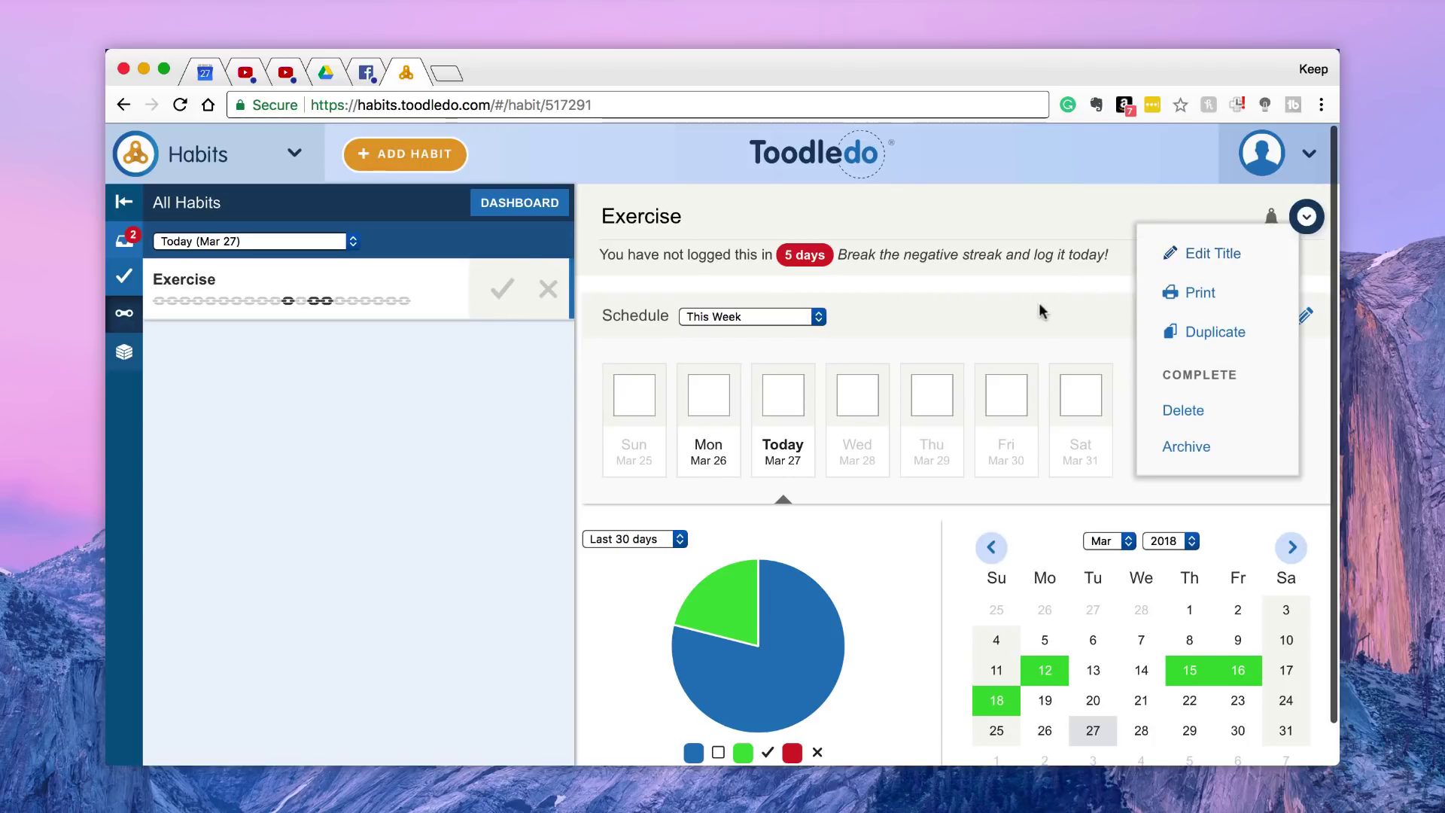
pyautogui.click(839, 324)
pyautogui.scroll(-2, 838, 331)
pyautogui.scroll(3, 842, 334)
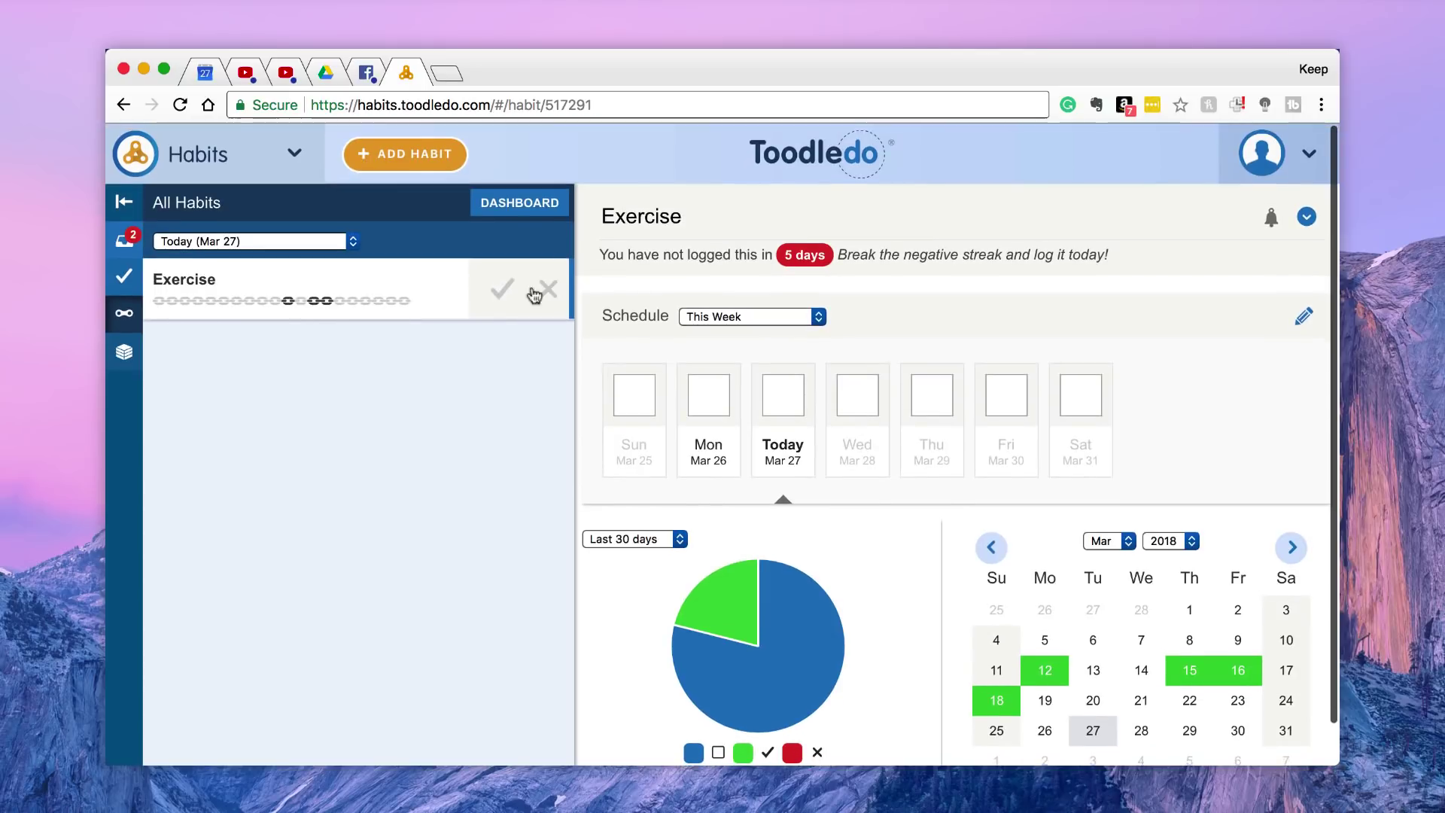
pyautogui.click(436, 165)
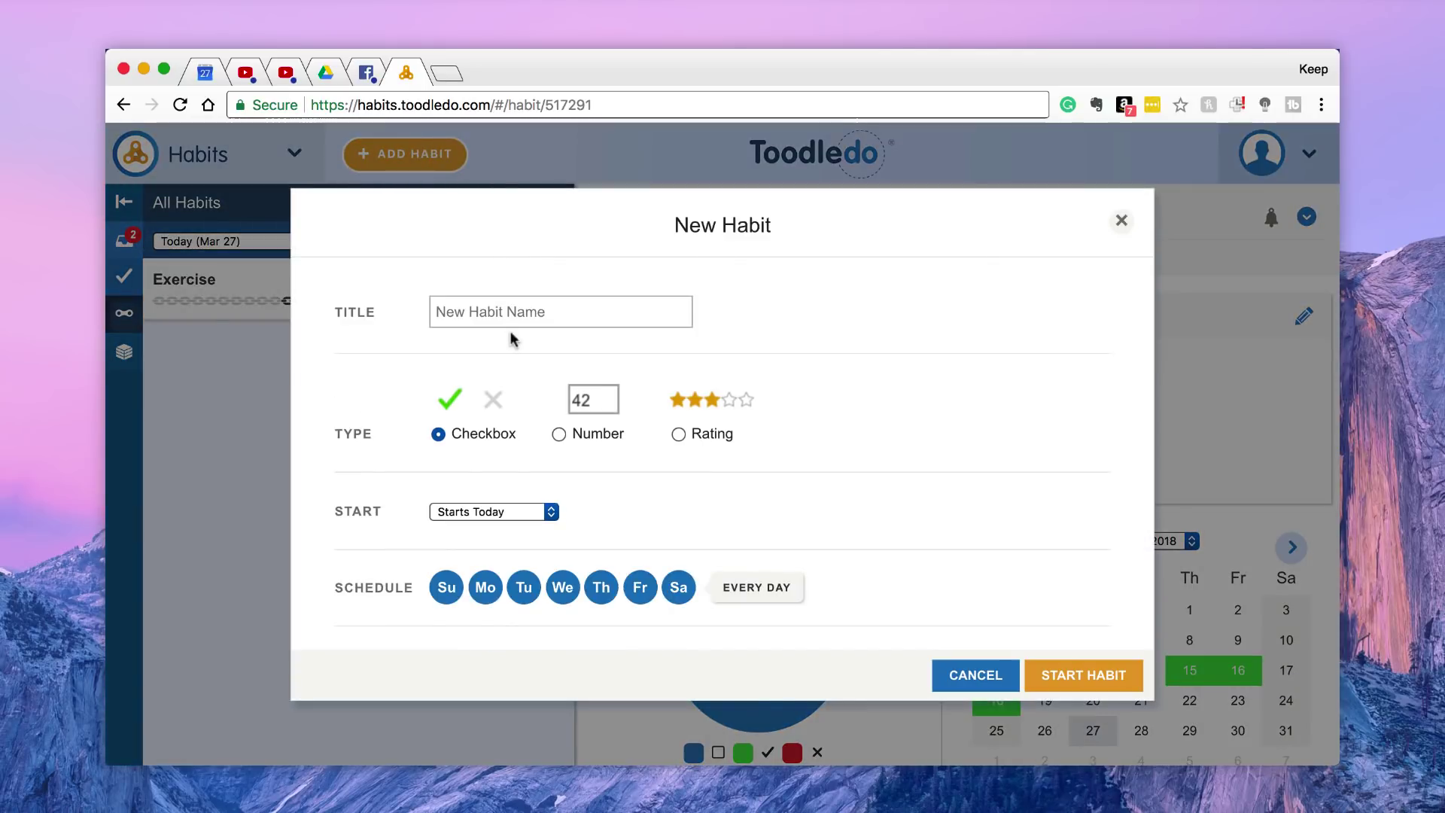
pyautogui.click(511, 318)
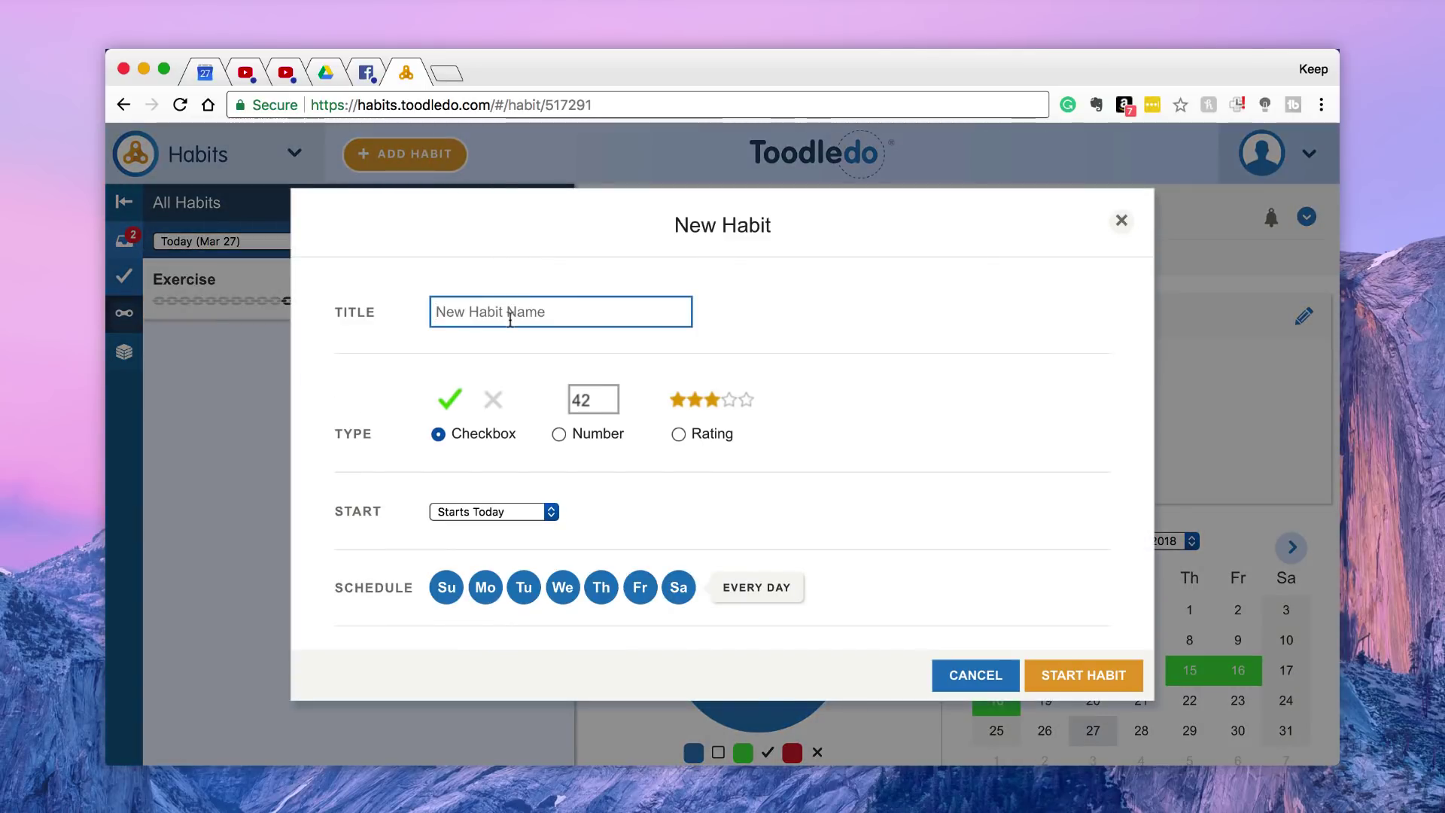
pyautogui.write('Meditate')
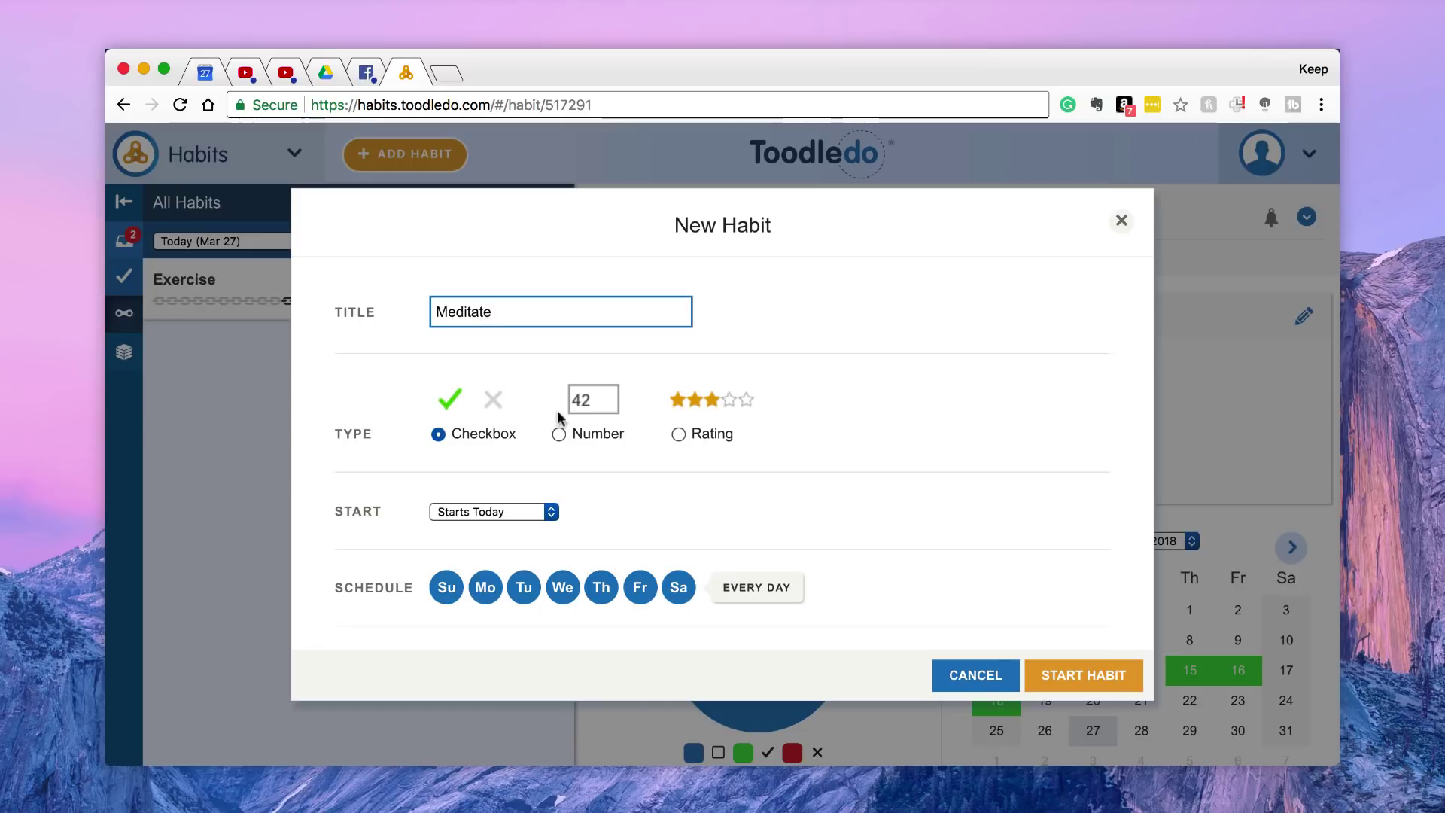
pyautogui.click(679, 435)
pyautogui.scroll(-2, 603, 477)
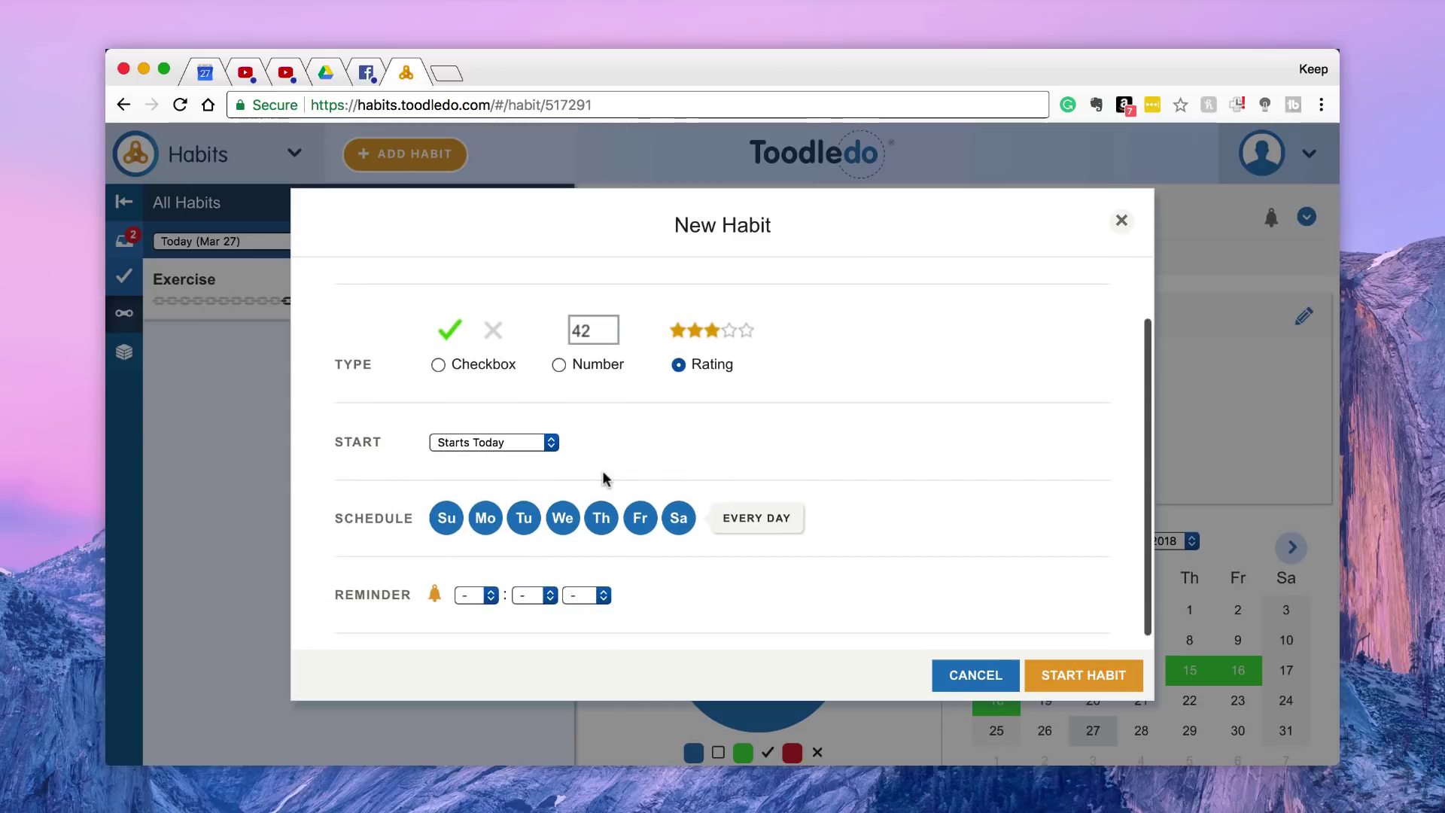
pyautogui.click(485, 509)
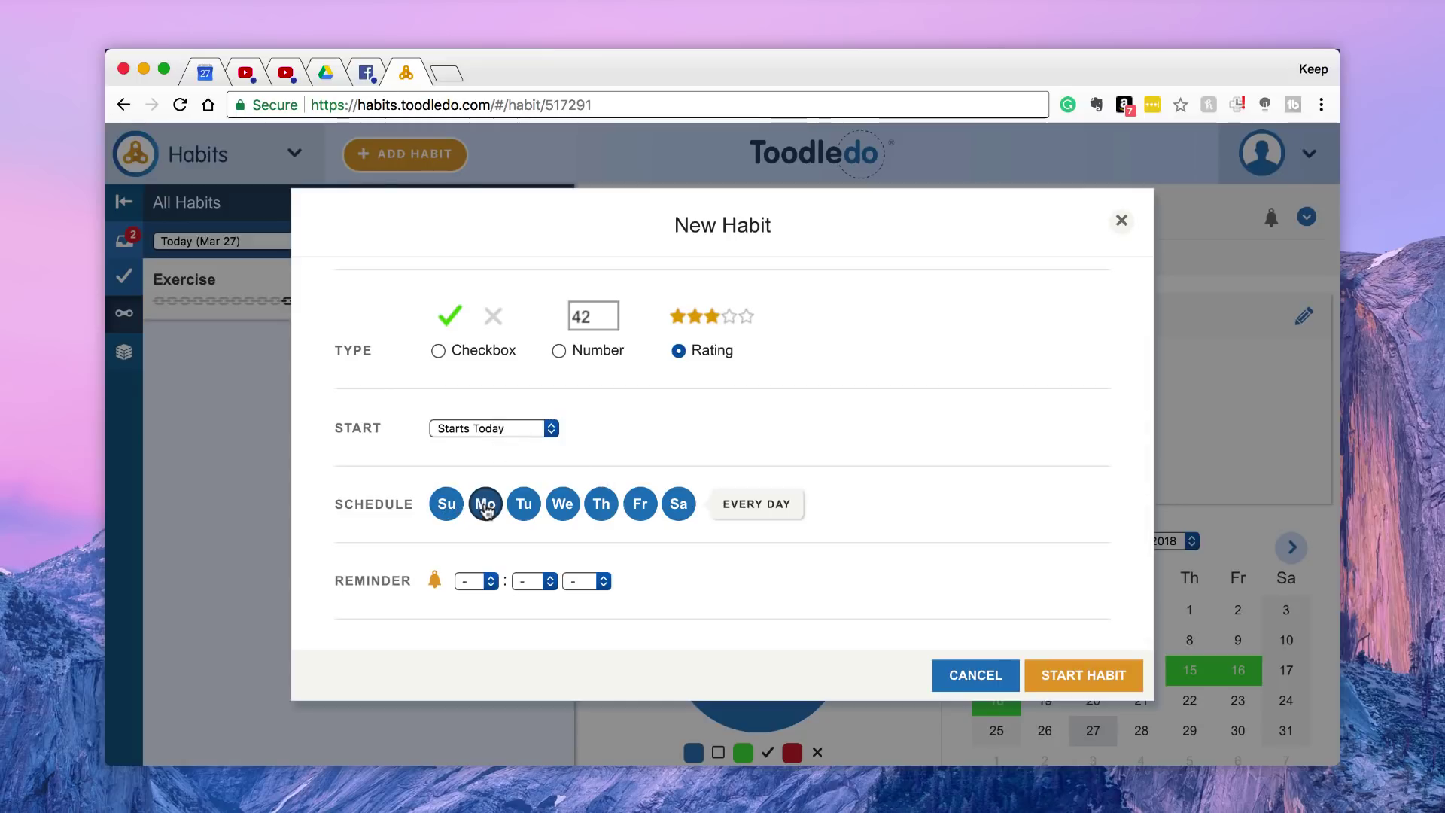
pyautogui.click(640, 504)
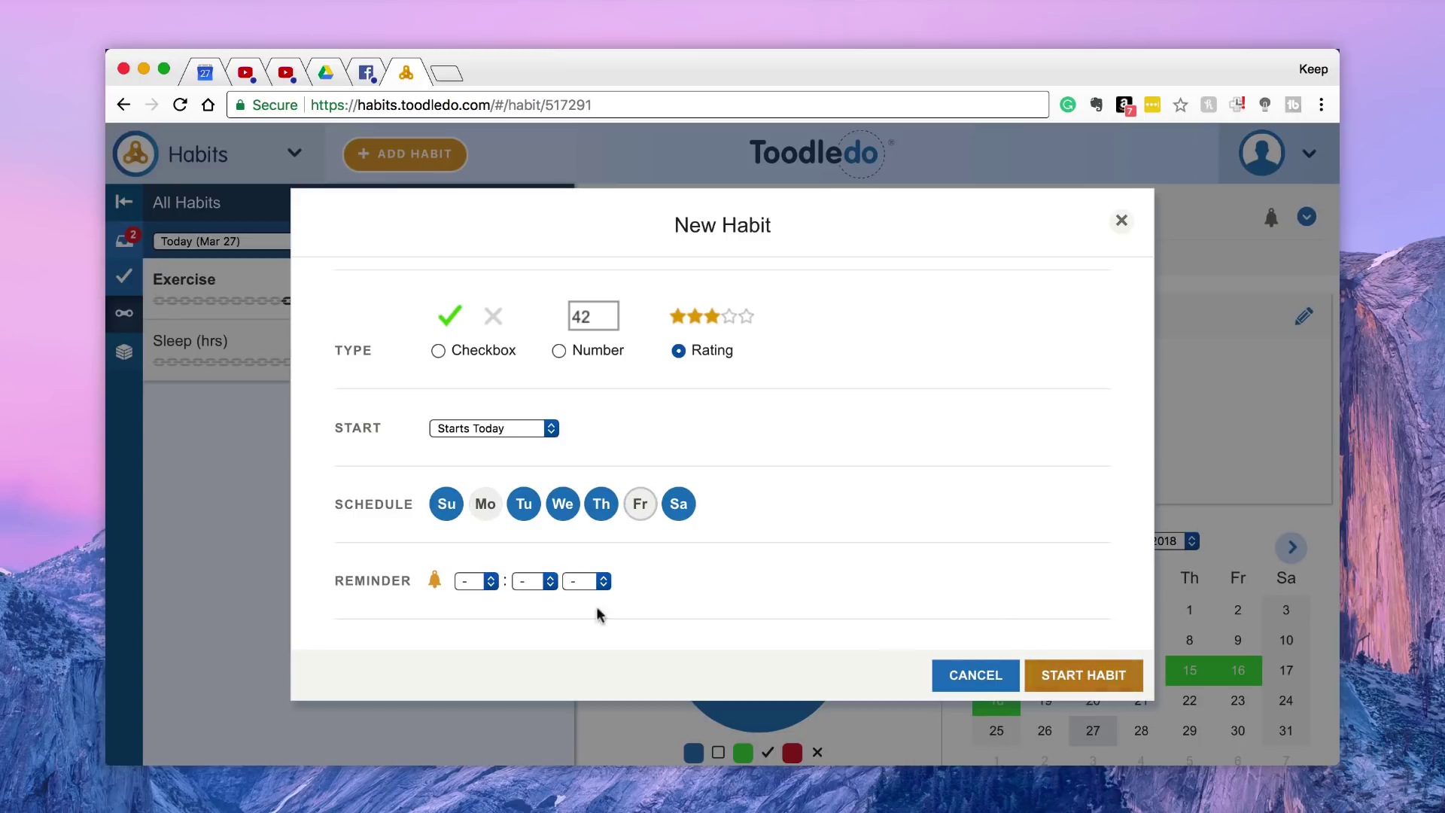
pyautogui.click(1058, 681)
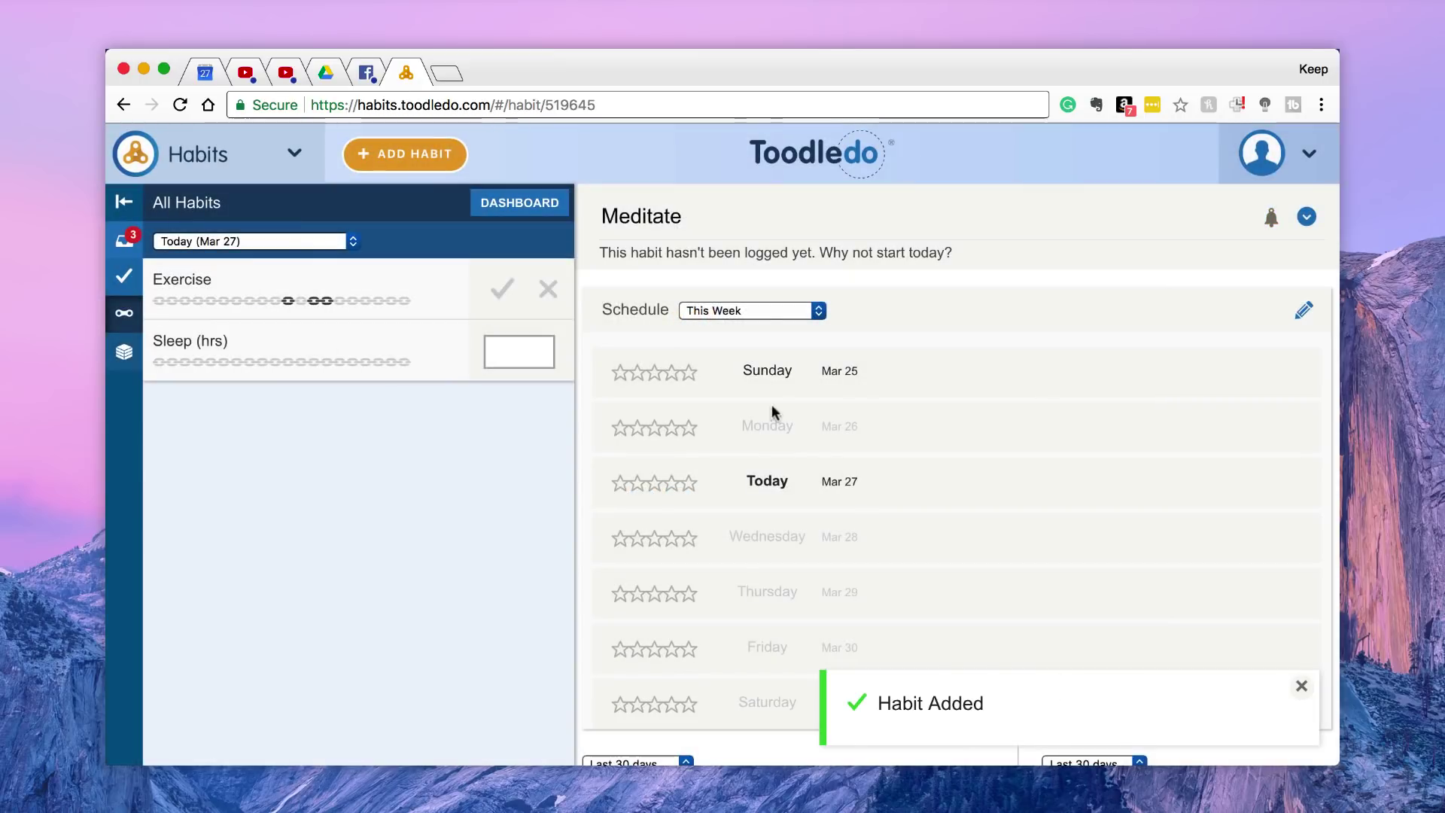
pyautogui.scroll(-3, 679, 461)
pyautogui.scroll(3, 679, 414)
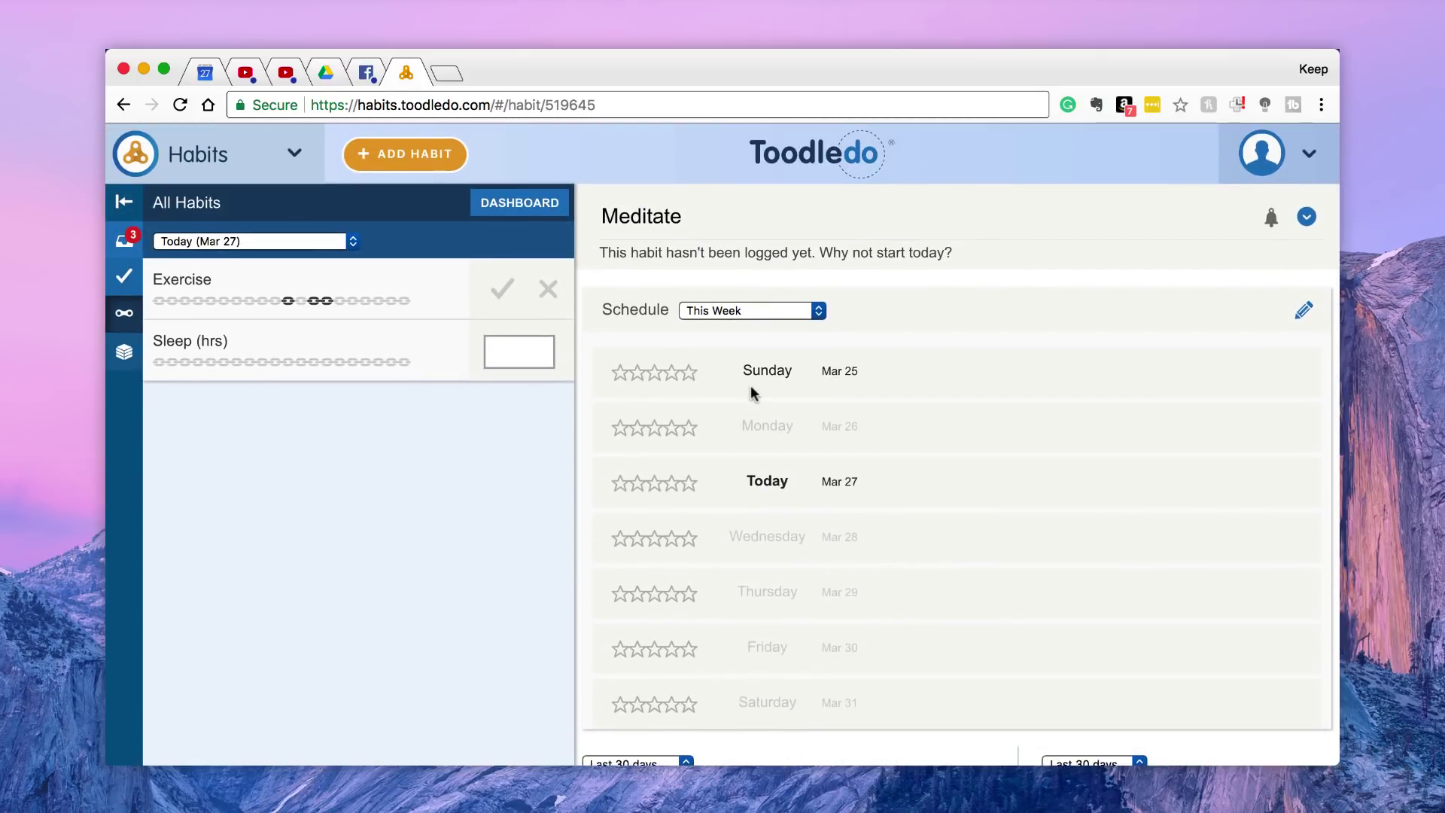
pyautogui.click(679, 485)
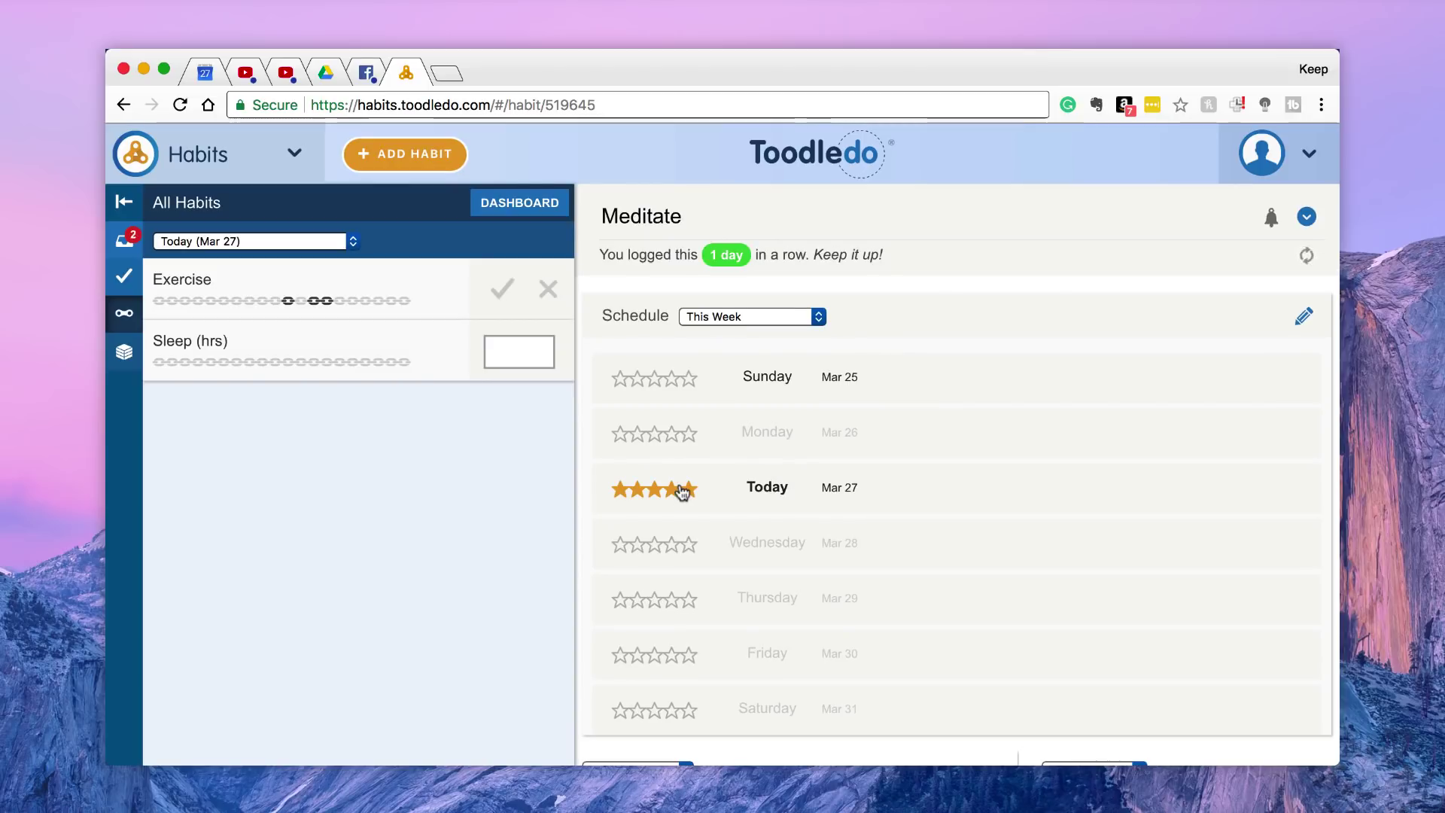
pyautogui.click(674, 381)
pyautogui.scroll(-5, 671, 545)
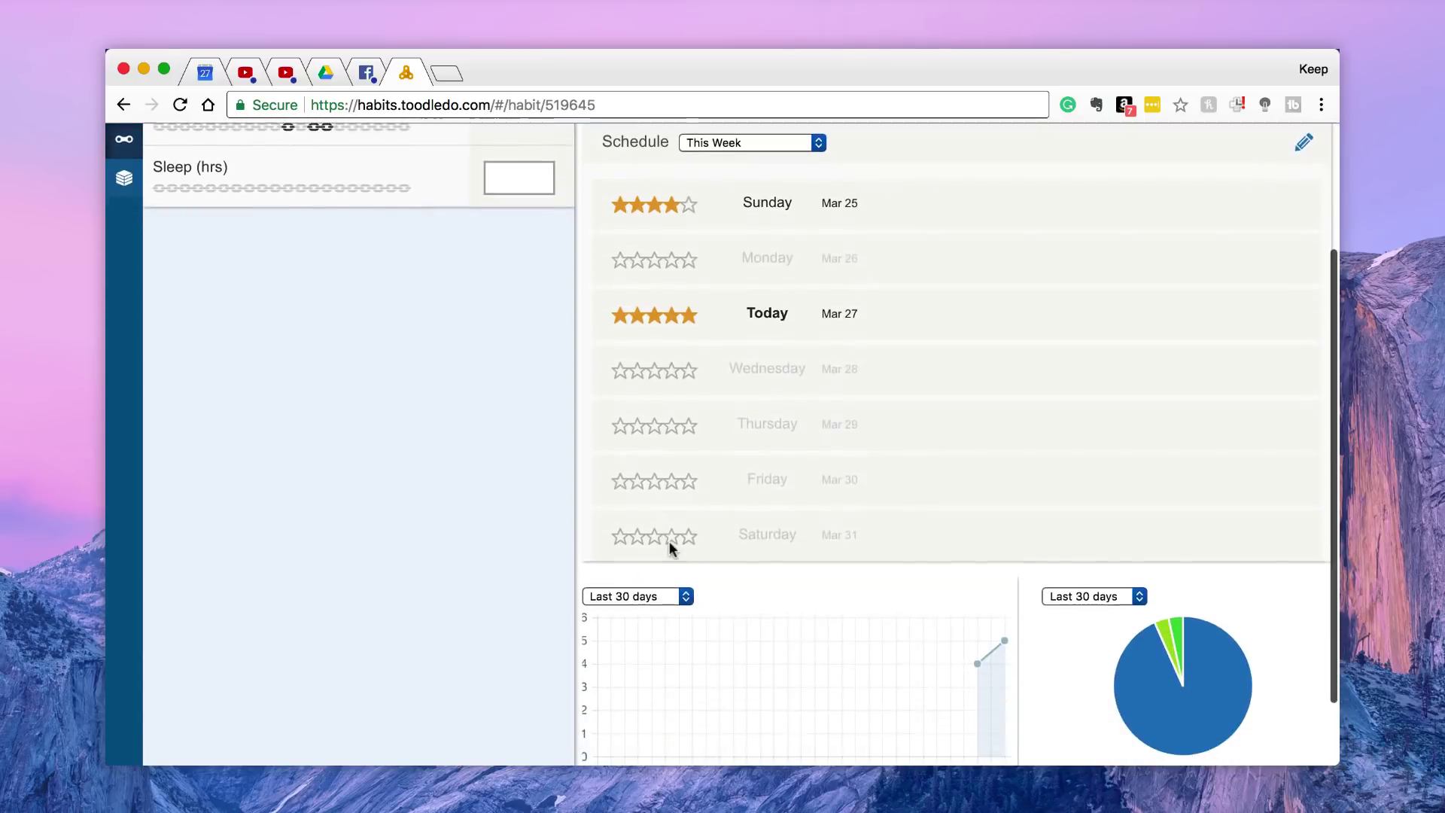
pyautogui.scroll(5, 671, 545)
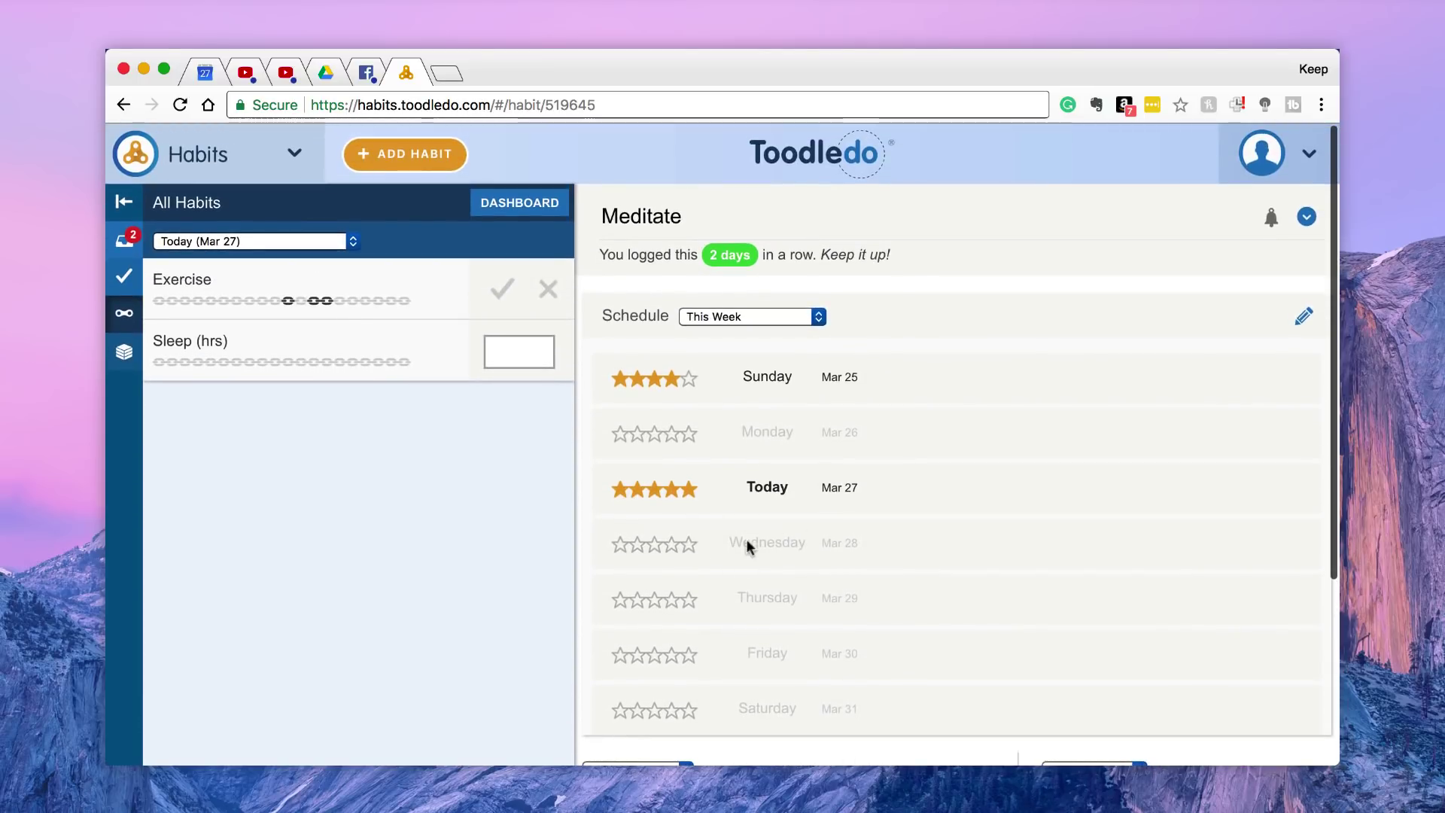
pyautogui.scroll(-4, 729, 435)
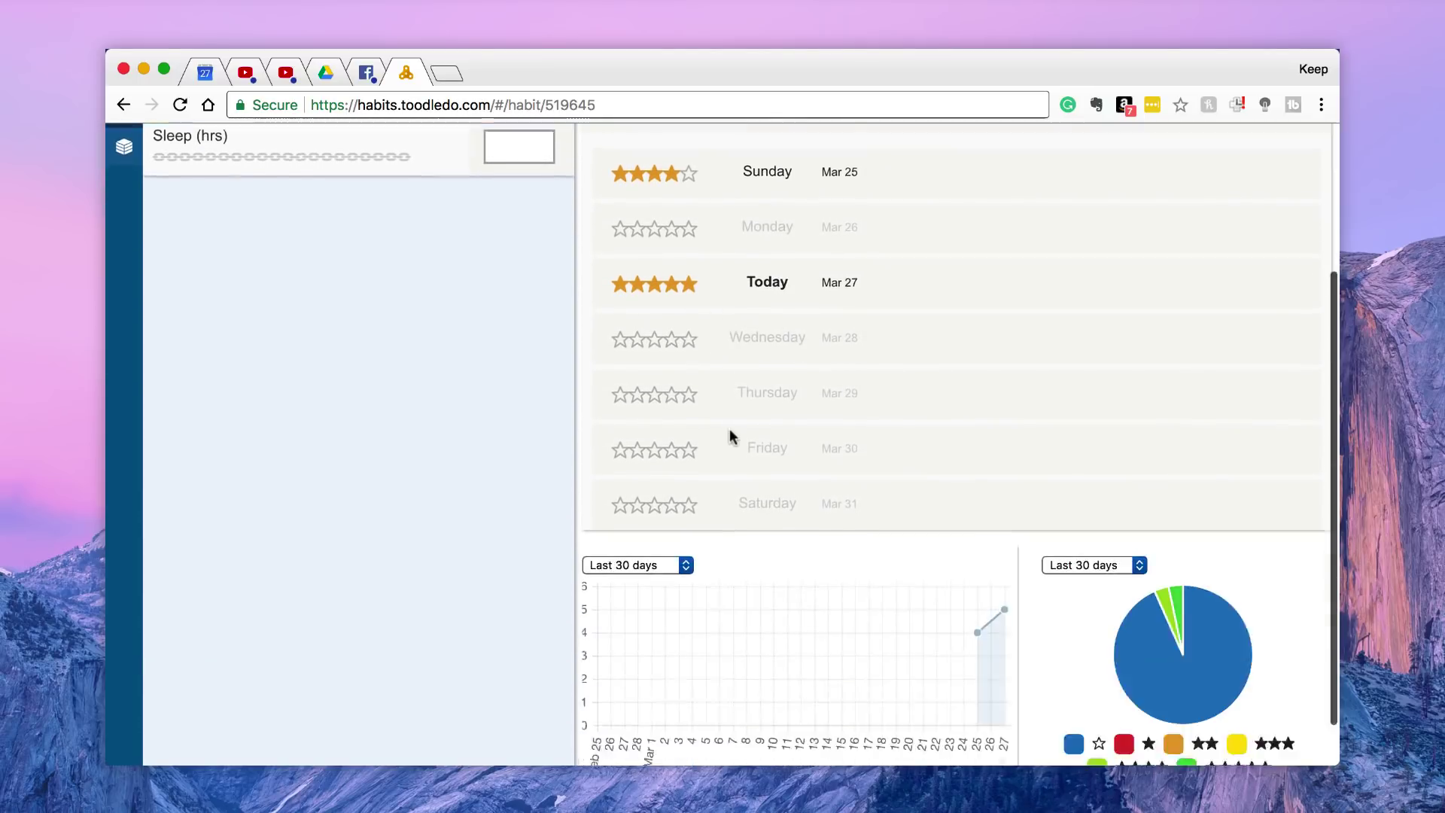
pyautogui.moveTo(1201, 603)
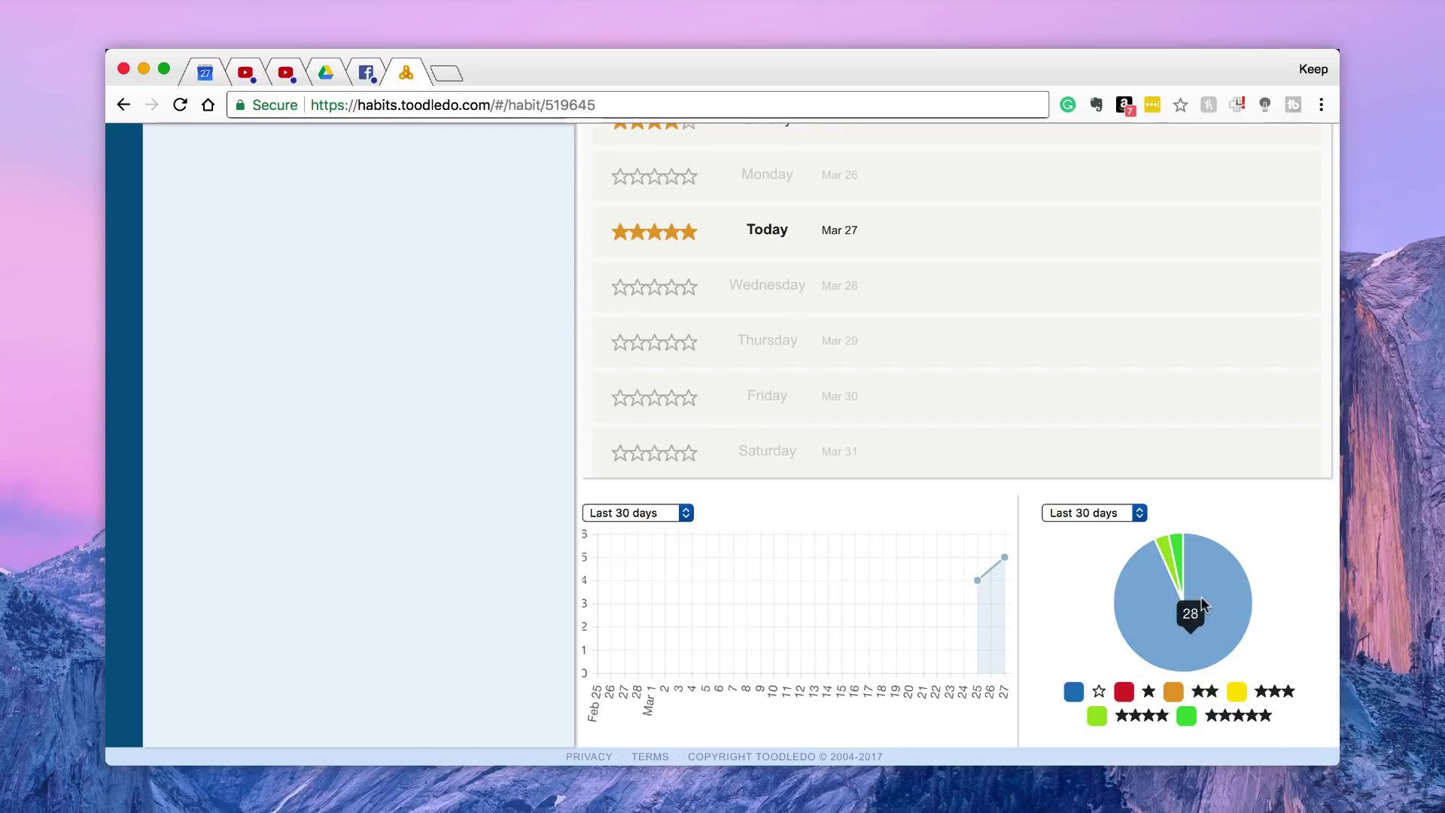
pyautogui.scroll(5, 874, 368)
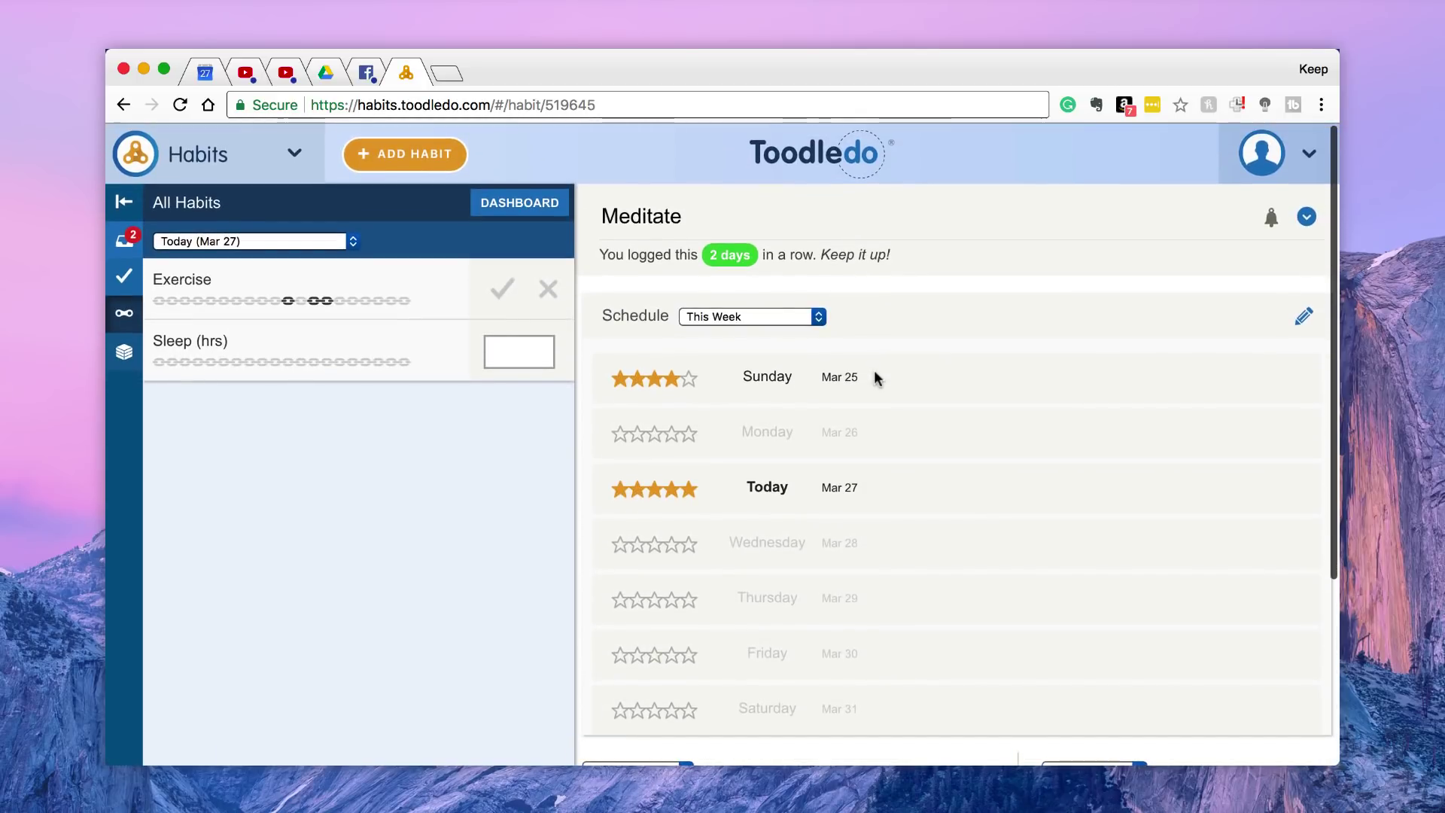
# Log 8 sleep hours for today, then 7 for Monday and 6 for Sunday in Sleep (hrs)
pyautogui.click(510, 352)
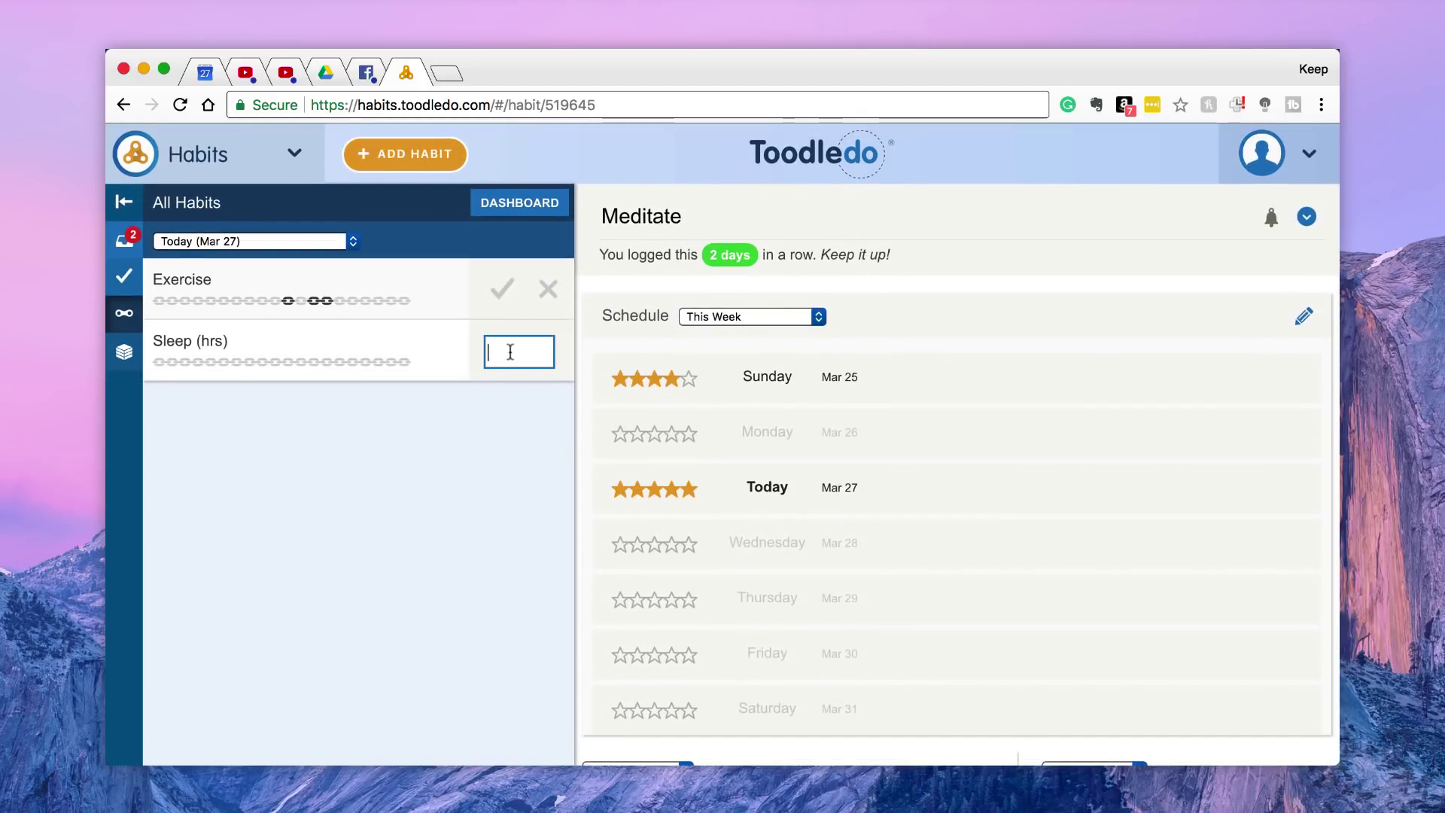
pyautogui.click(489, 384)
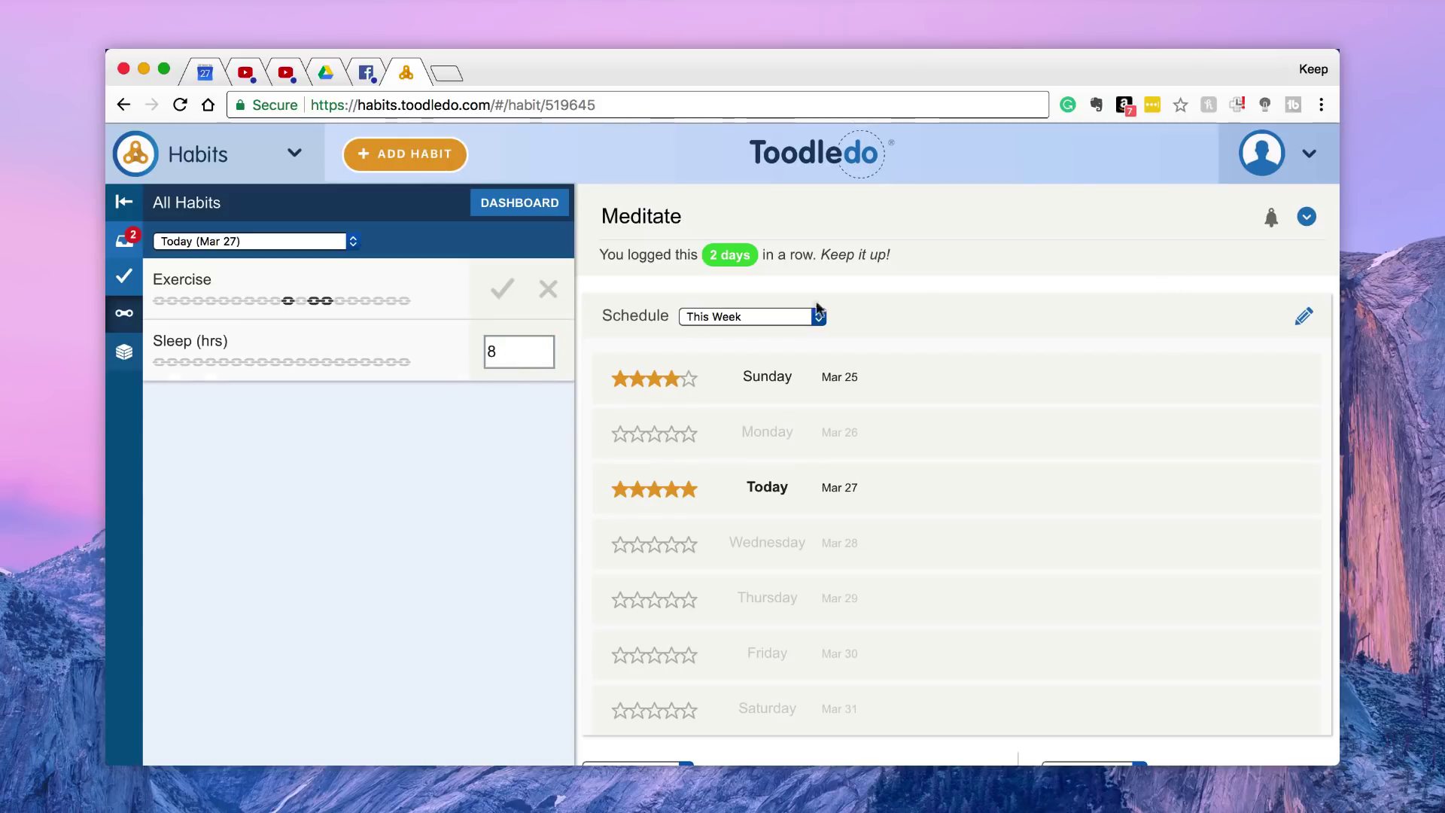
pyautogui.click(331, 352)
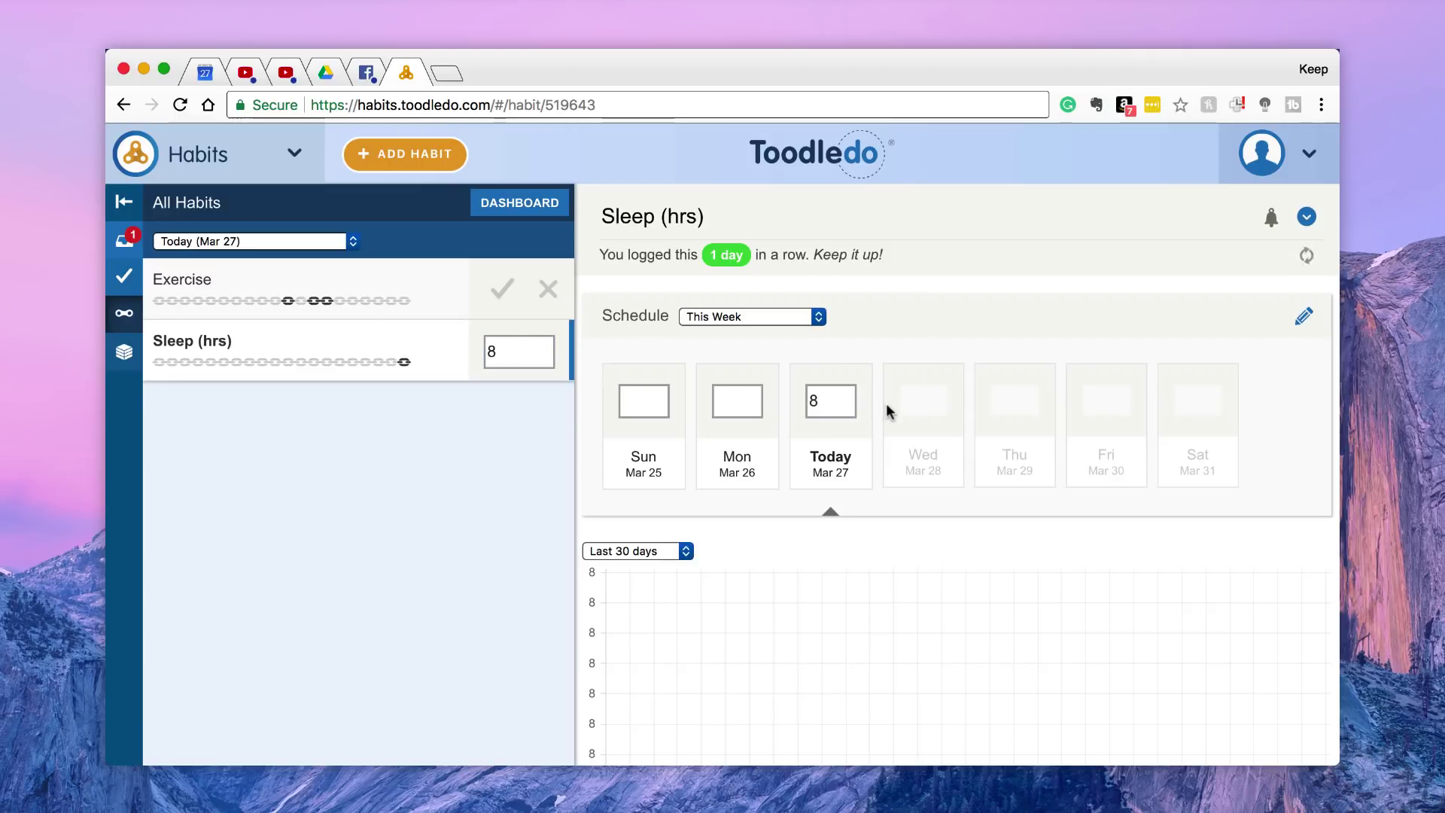
pyautogui.click(739, 407)
pyautogui.click(655, 395)
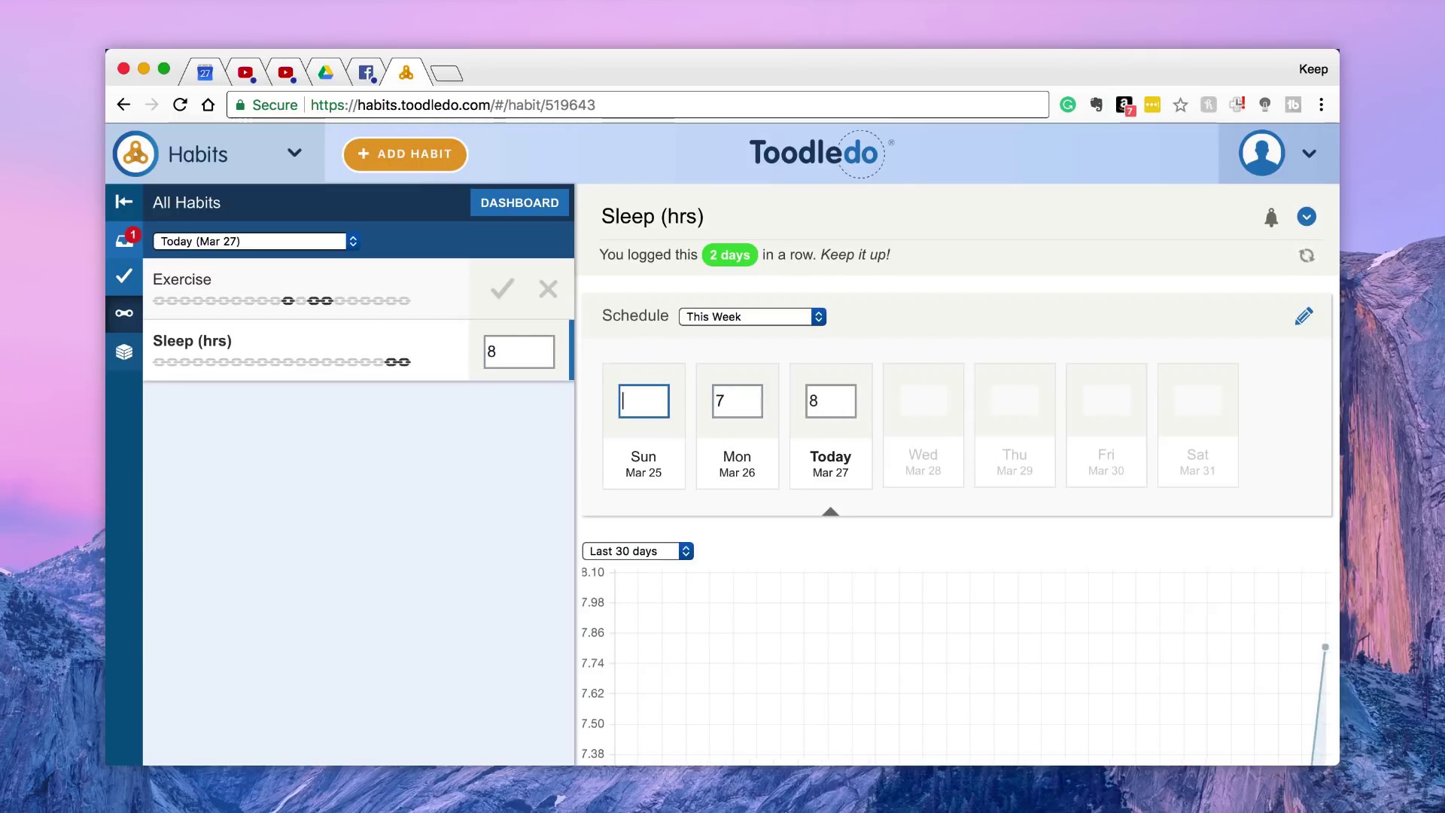
pyautogui.write('6')
pyautogui.press('Return')
pyautogui.scroll(-3, 753, 536)
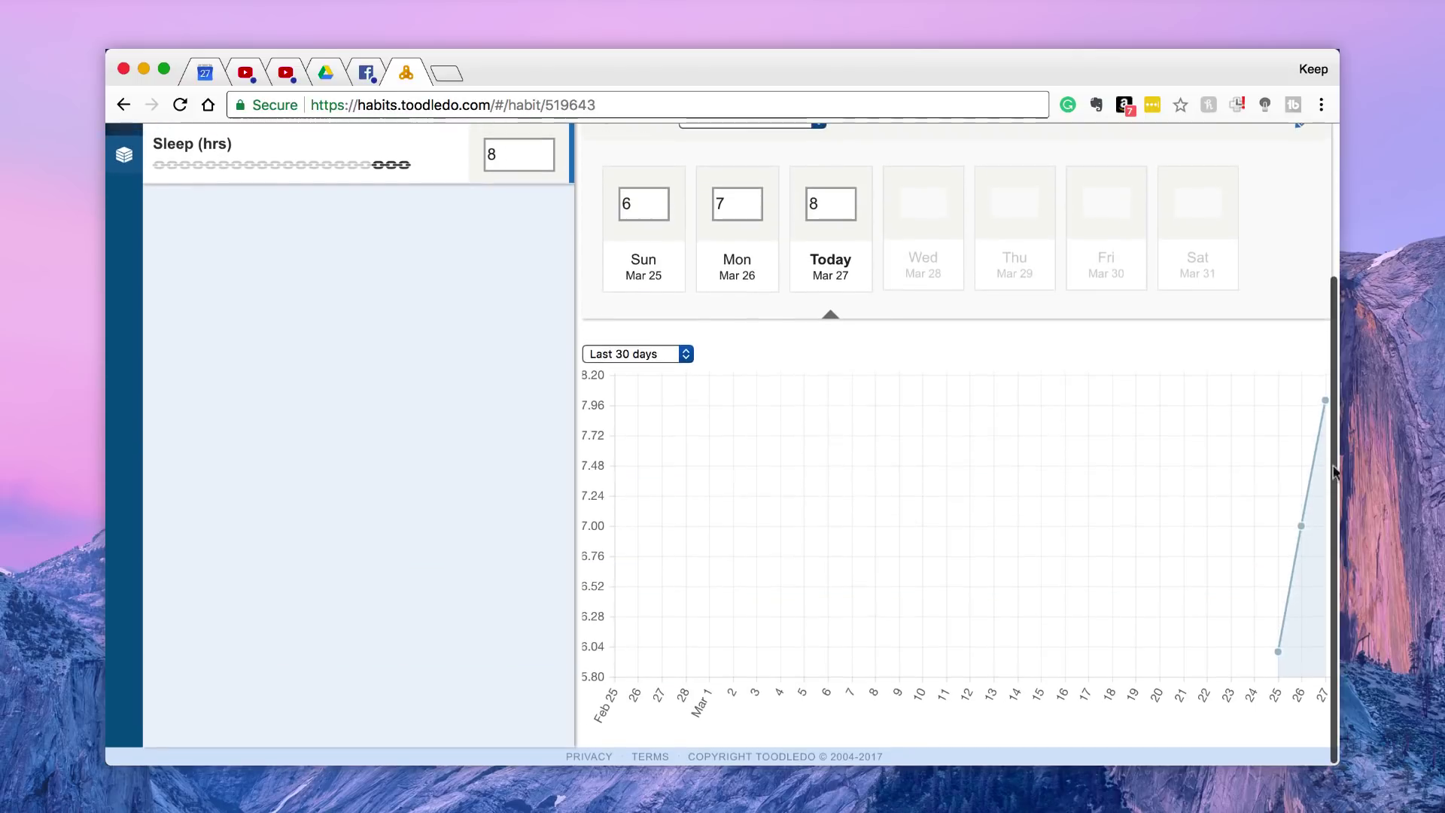
pyautogui.scroll(3, 1136, 326)
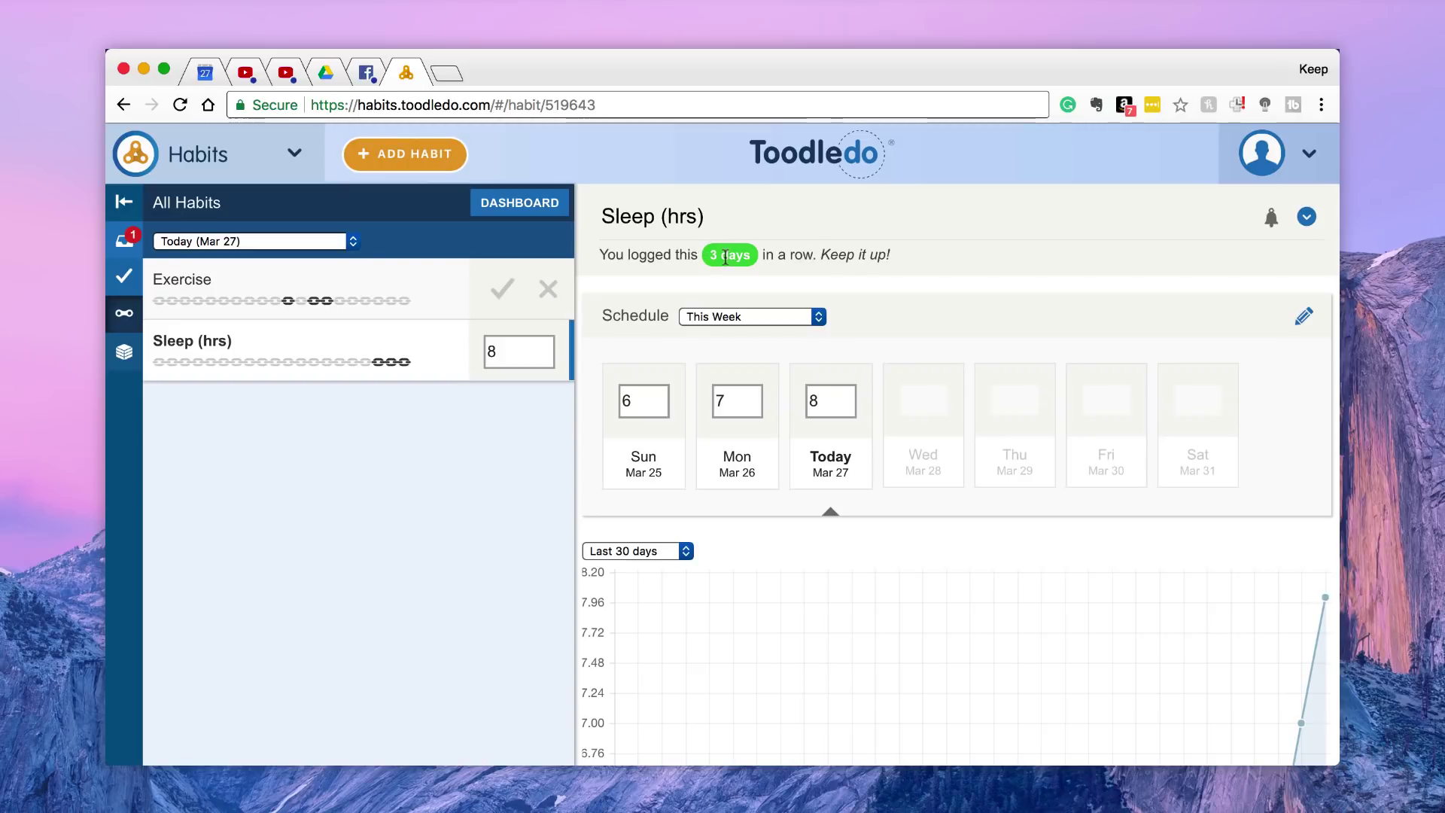
# Browse the archive, daily log and inbox views, check the app switcher, then open the account menu
pyautogui.click(125, 352)
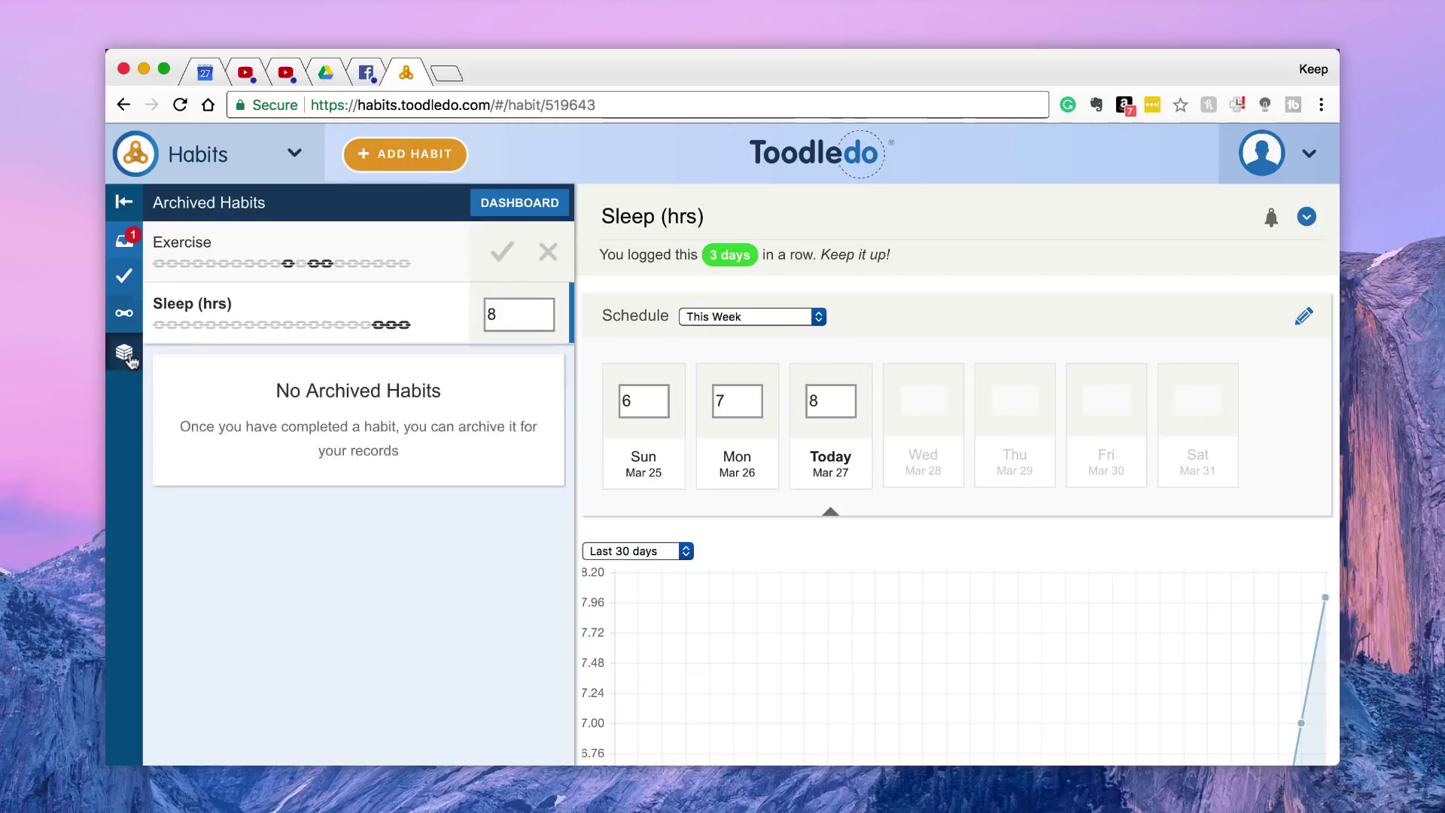
pyautogui.click(128, 288)
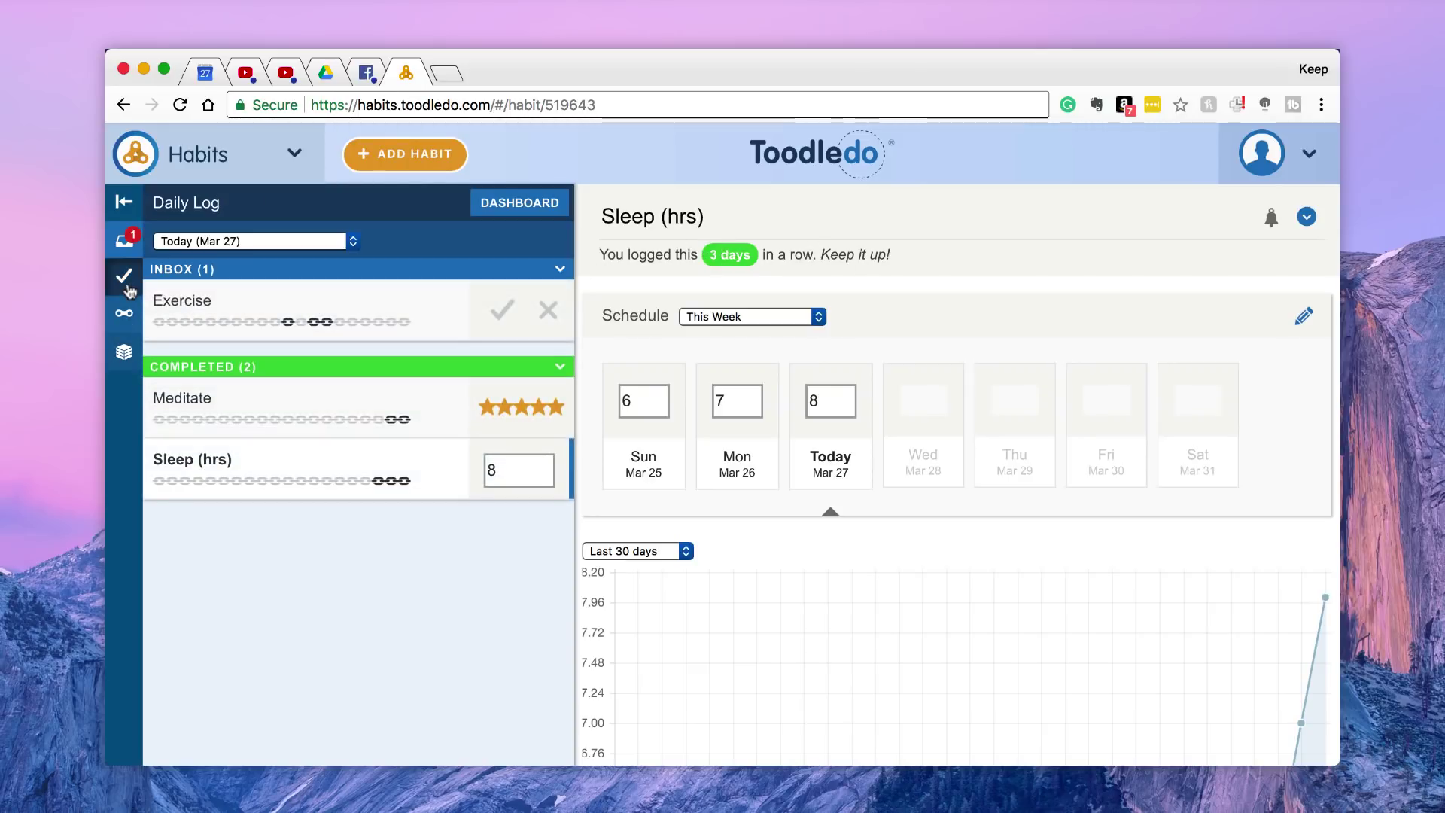
pyautogui.click(125, 241)
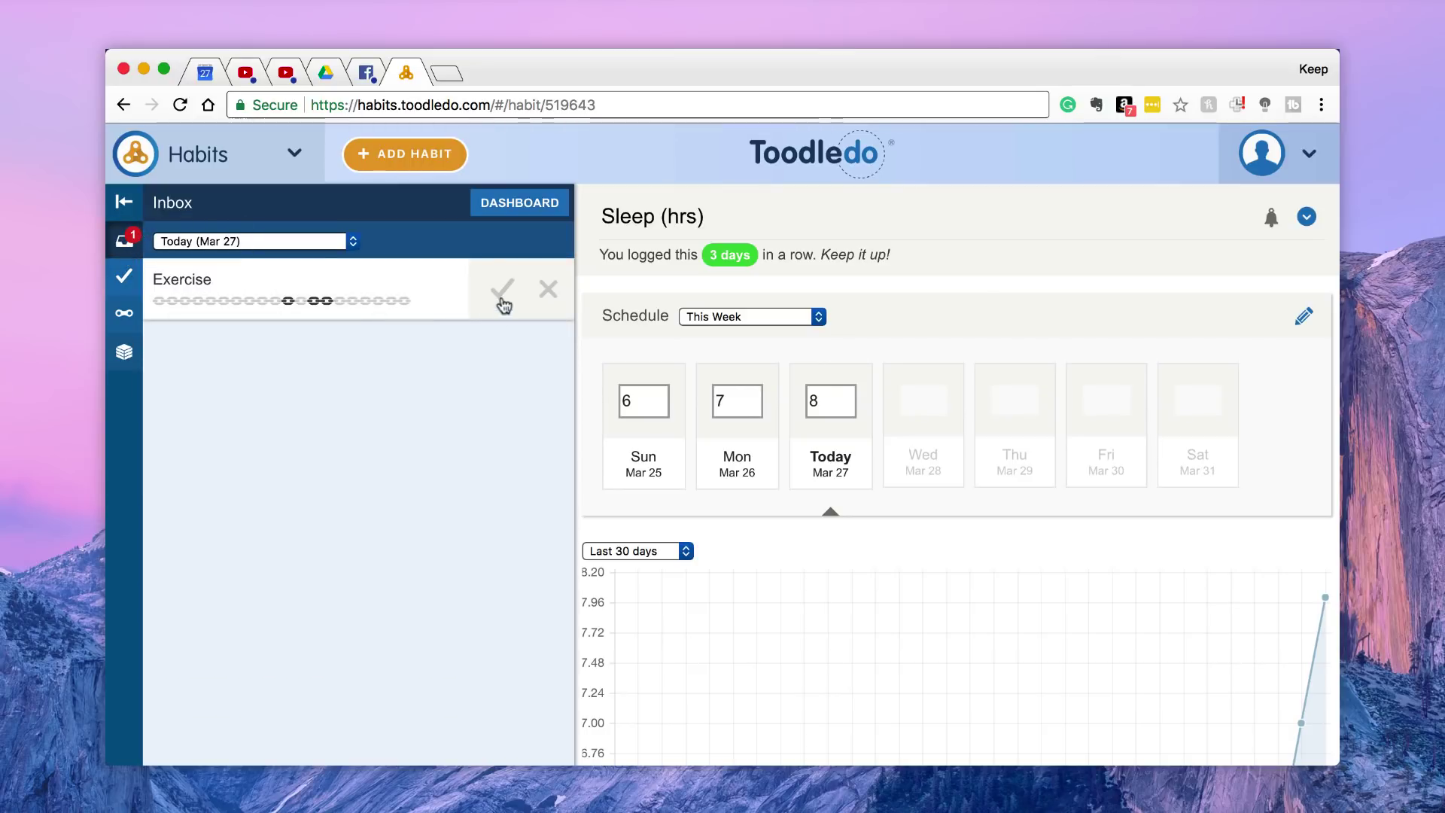
pyautogui.click(126, 286)
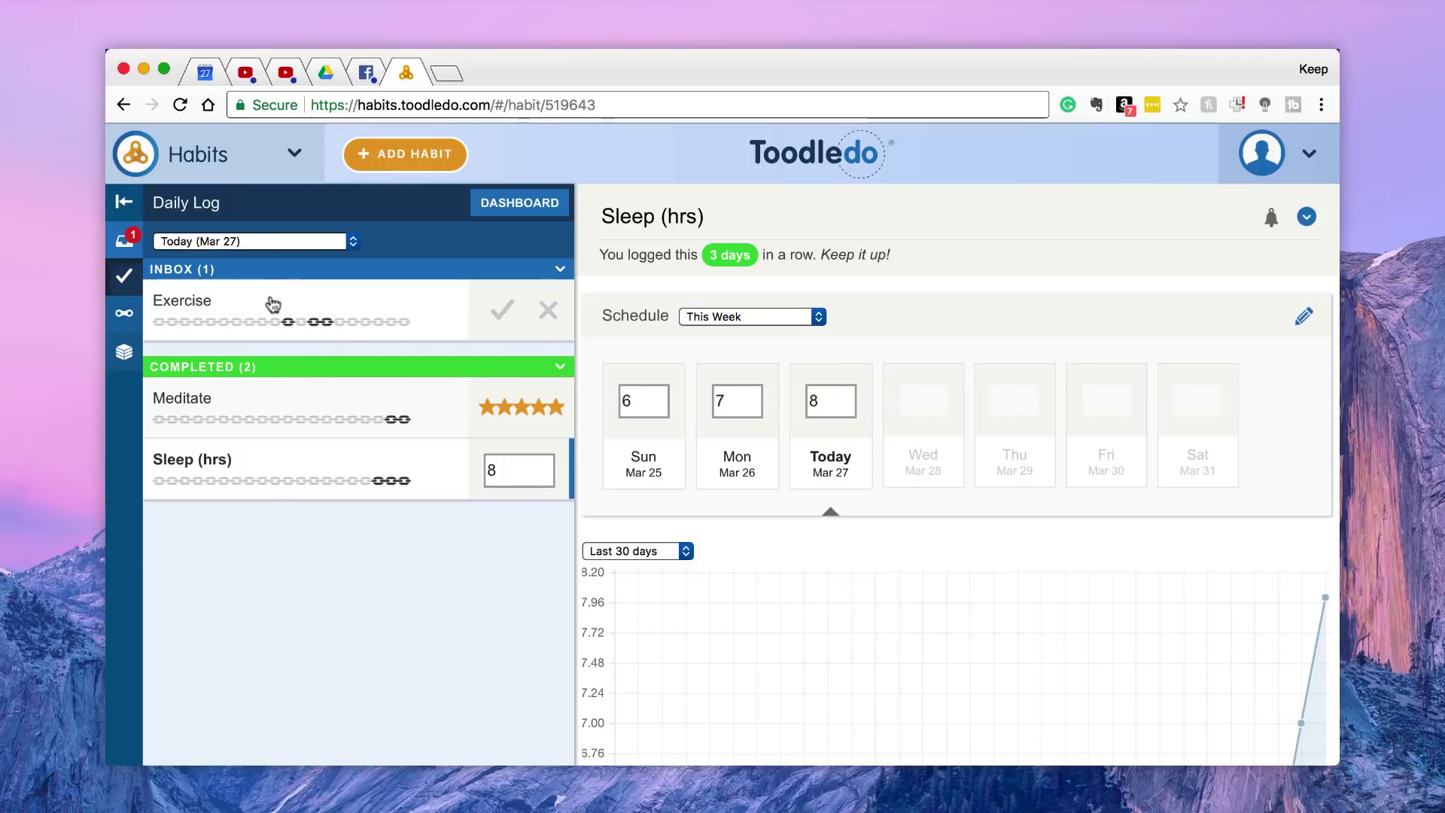
pyautogui.click(268, 179)
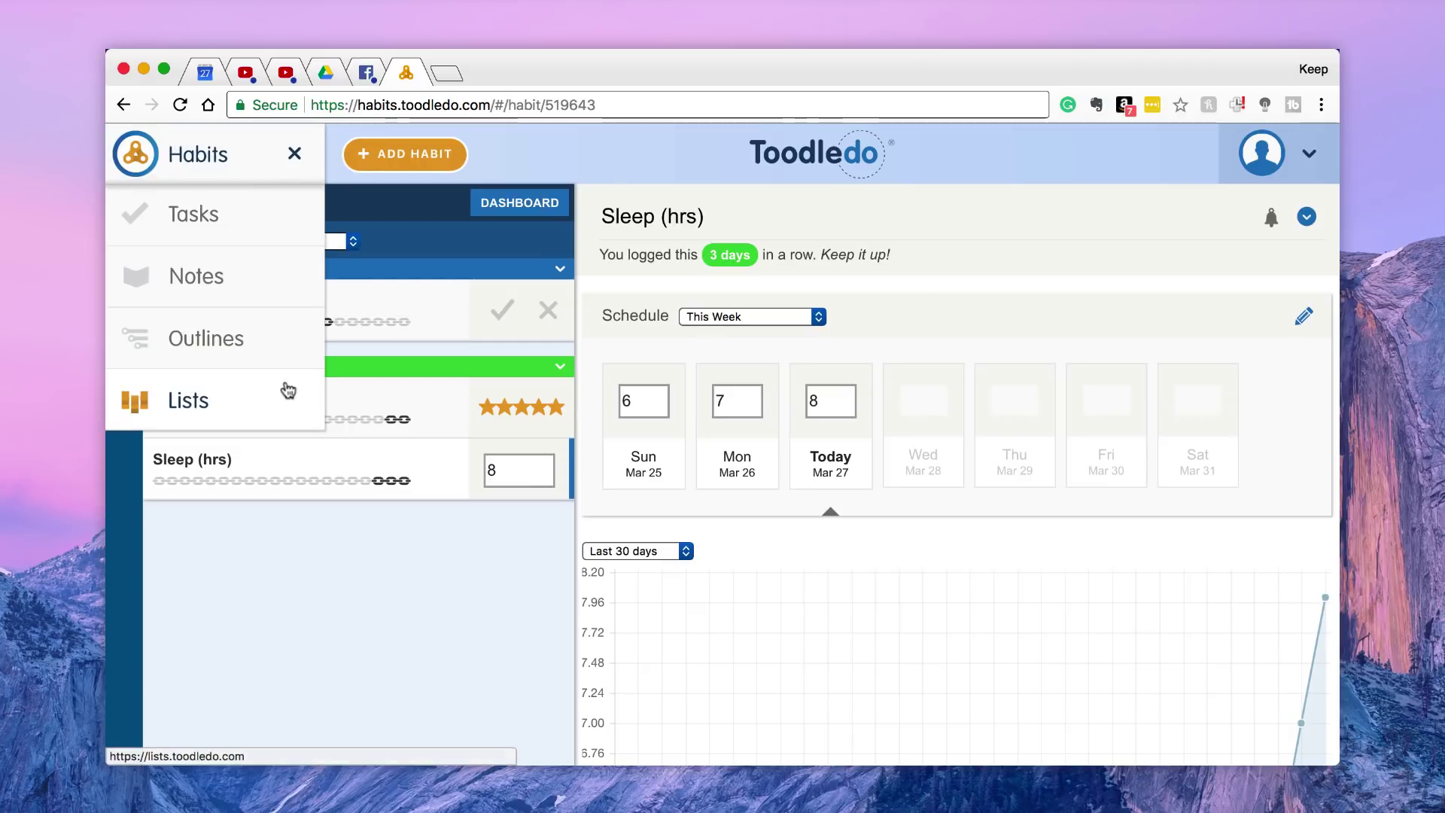
pyautogui.click(1309, 152)
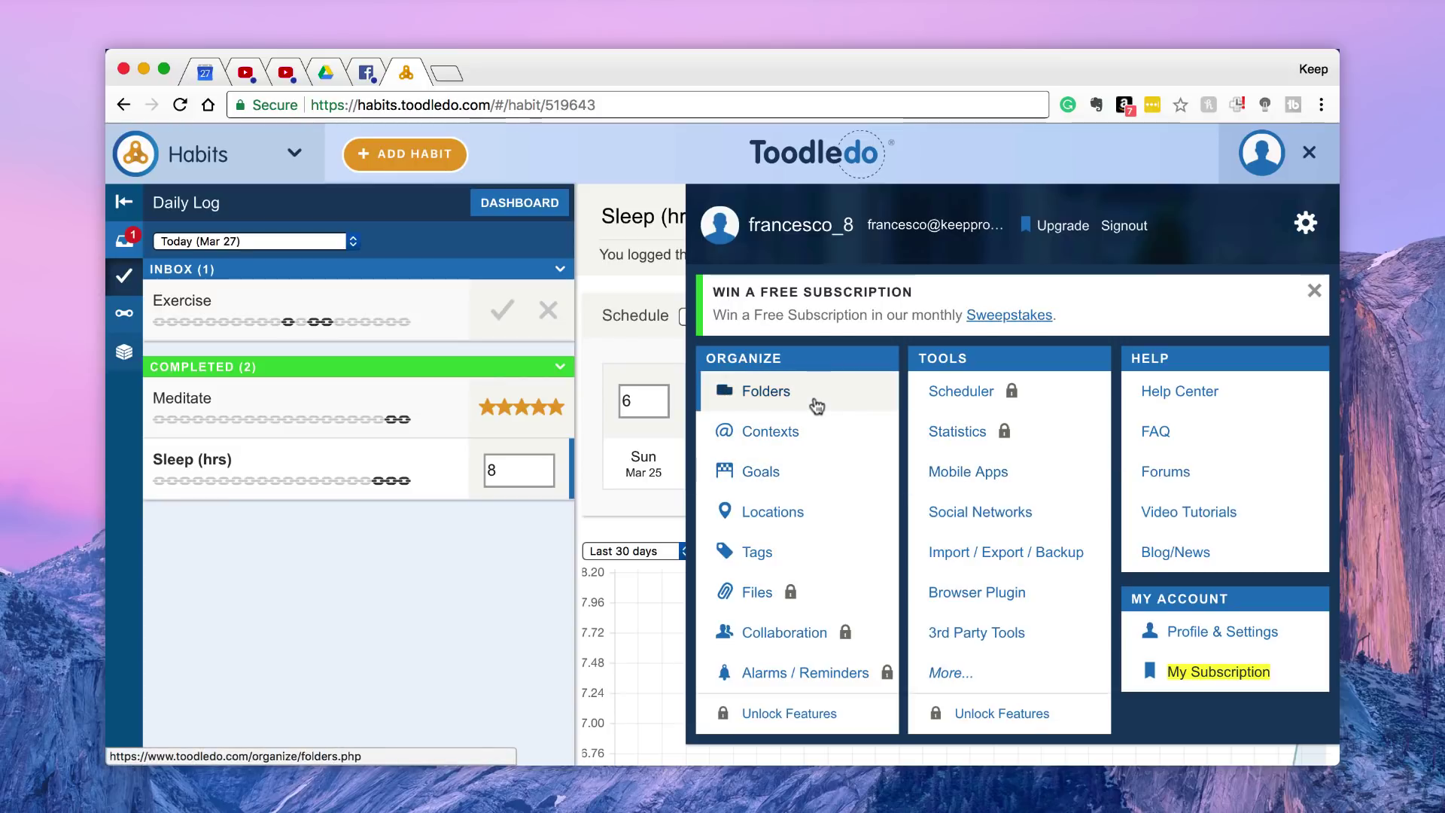
# Visit the Contexts and Goals organize pages, keeping Lifelong as the goal type
pyautogui.click(813, 441)
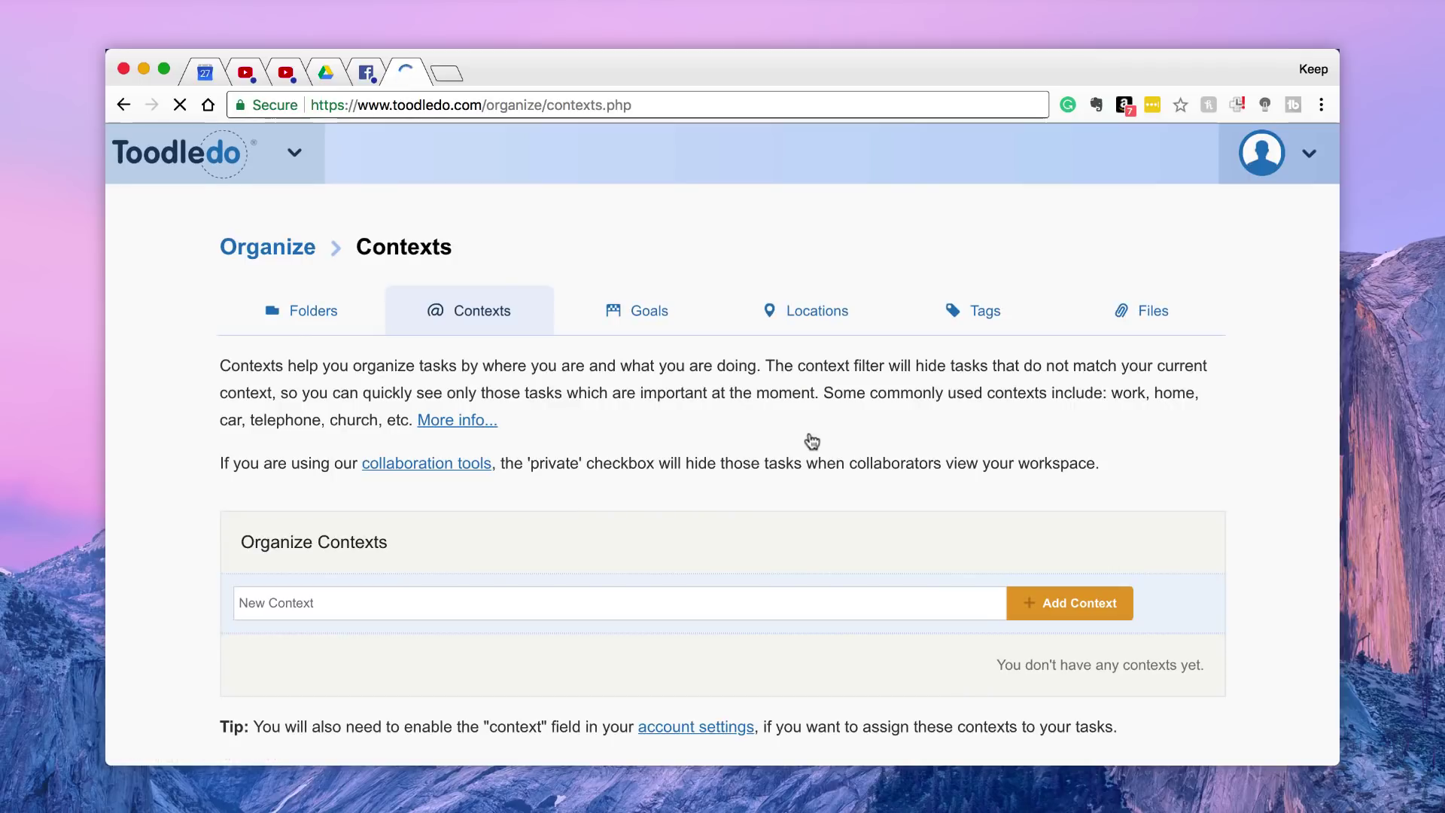
pyautogui.scroll(-1, 558, 413)
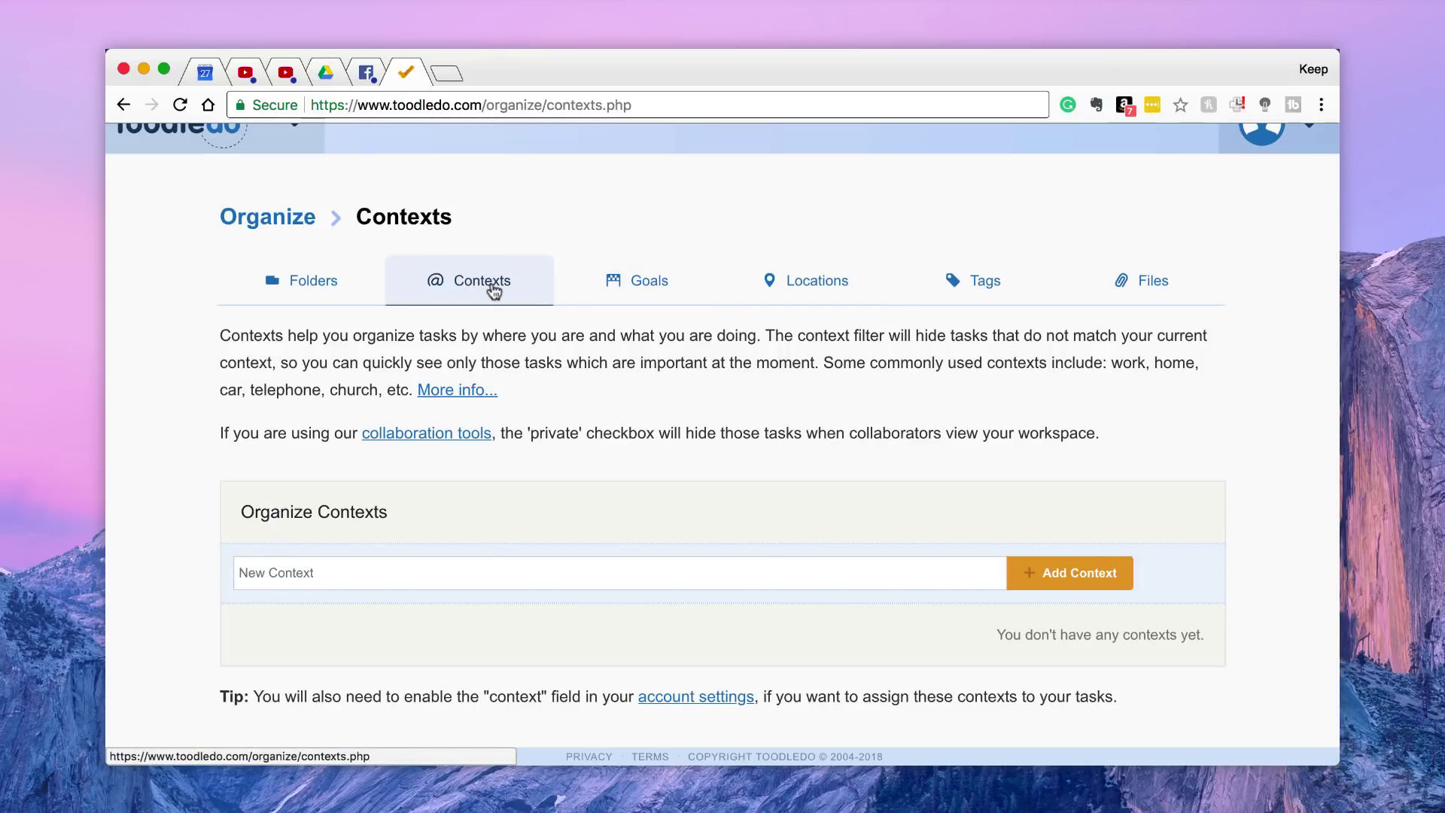
pyautogui.click(652, 290)
pyautogui.scroll(-5, 624, 448)
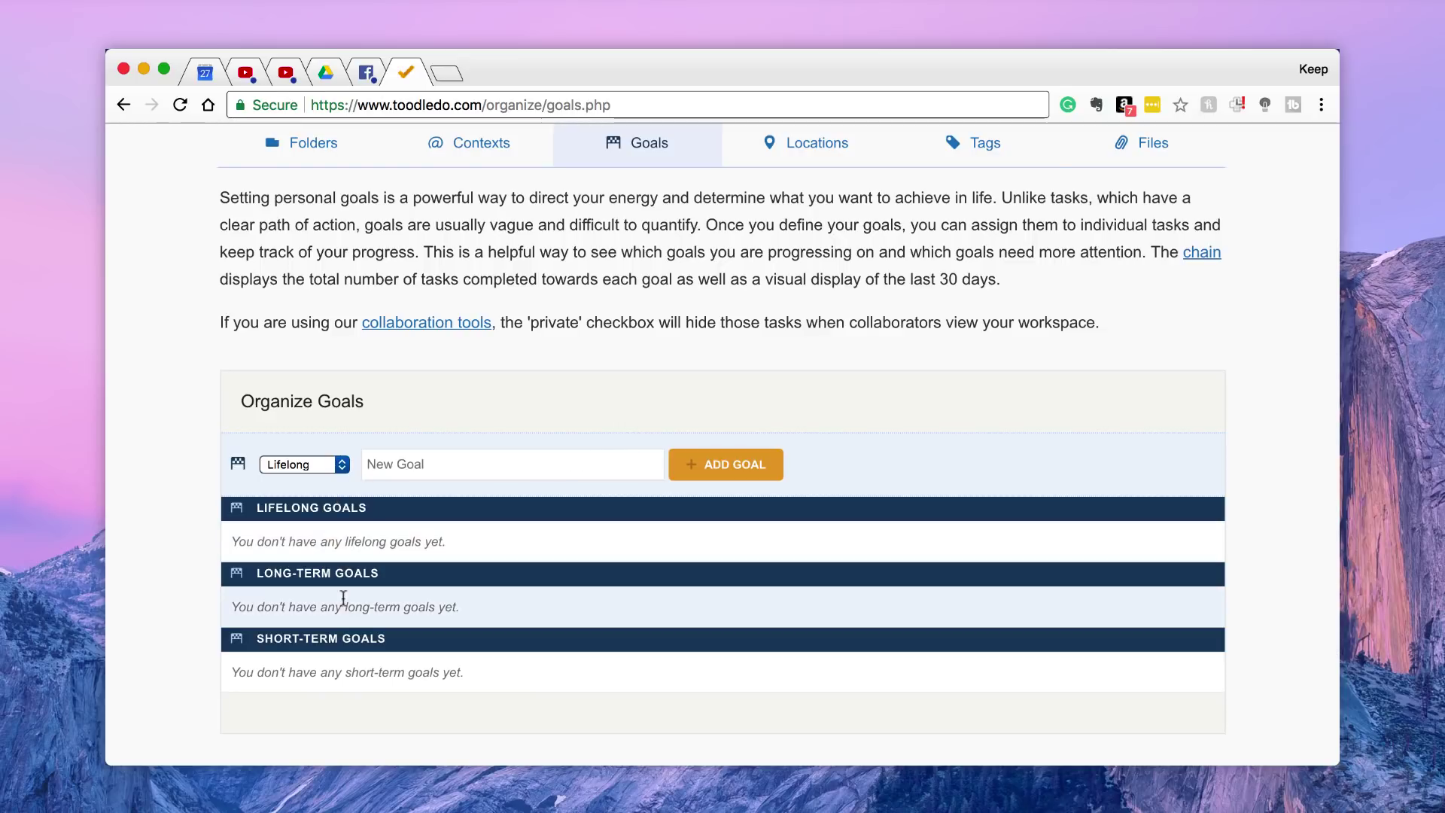
pyautogui.scroll(5, 410, 606)
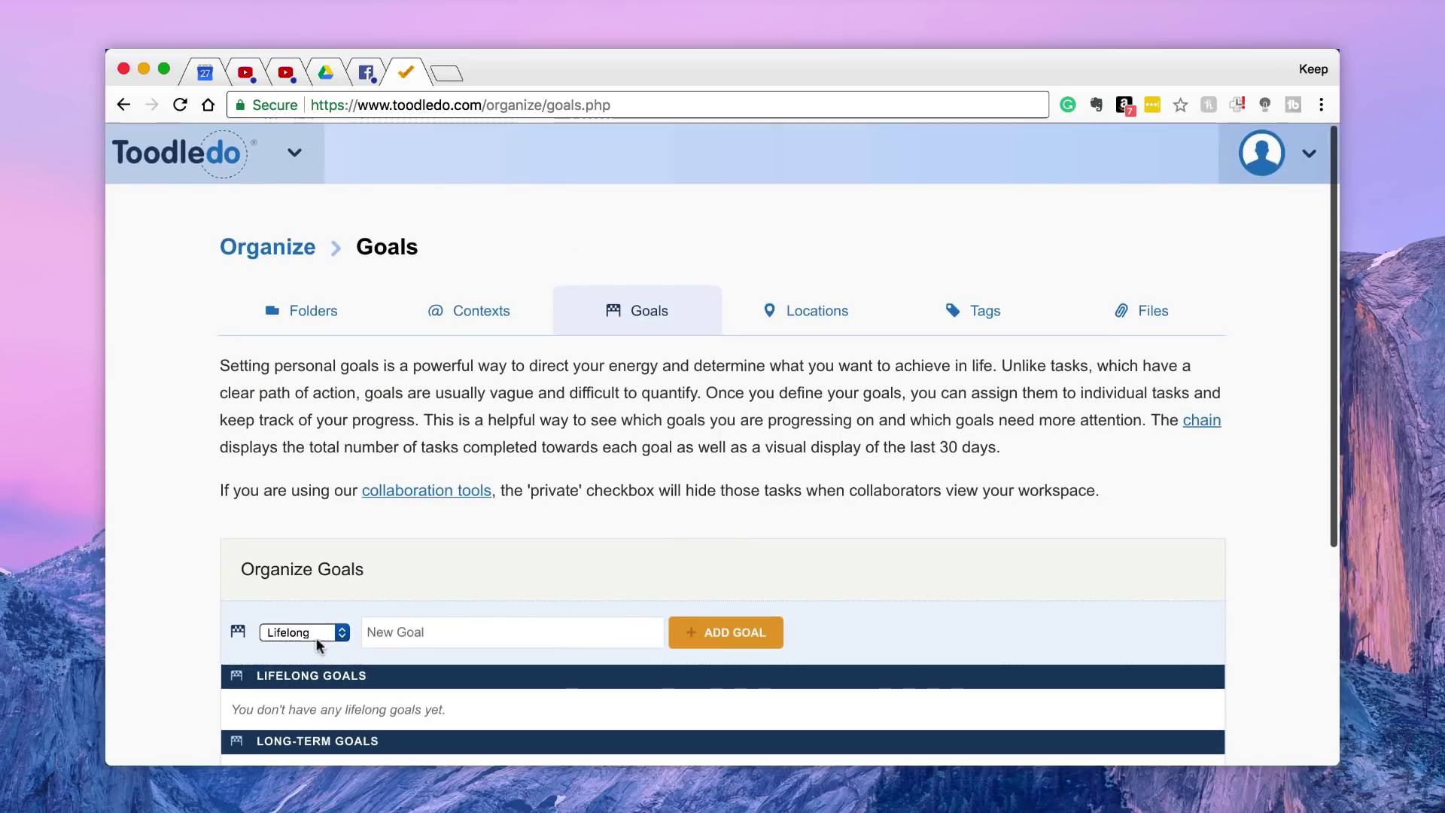
pyautogui.click(309, 635)
pyautogui.click(305, 634)
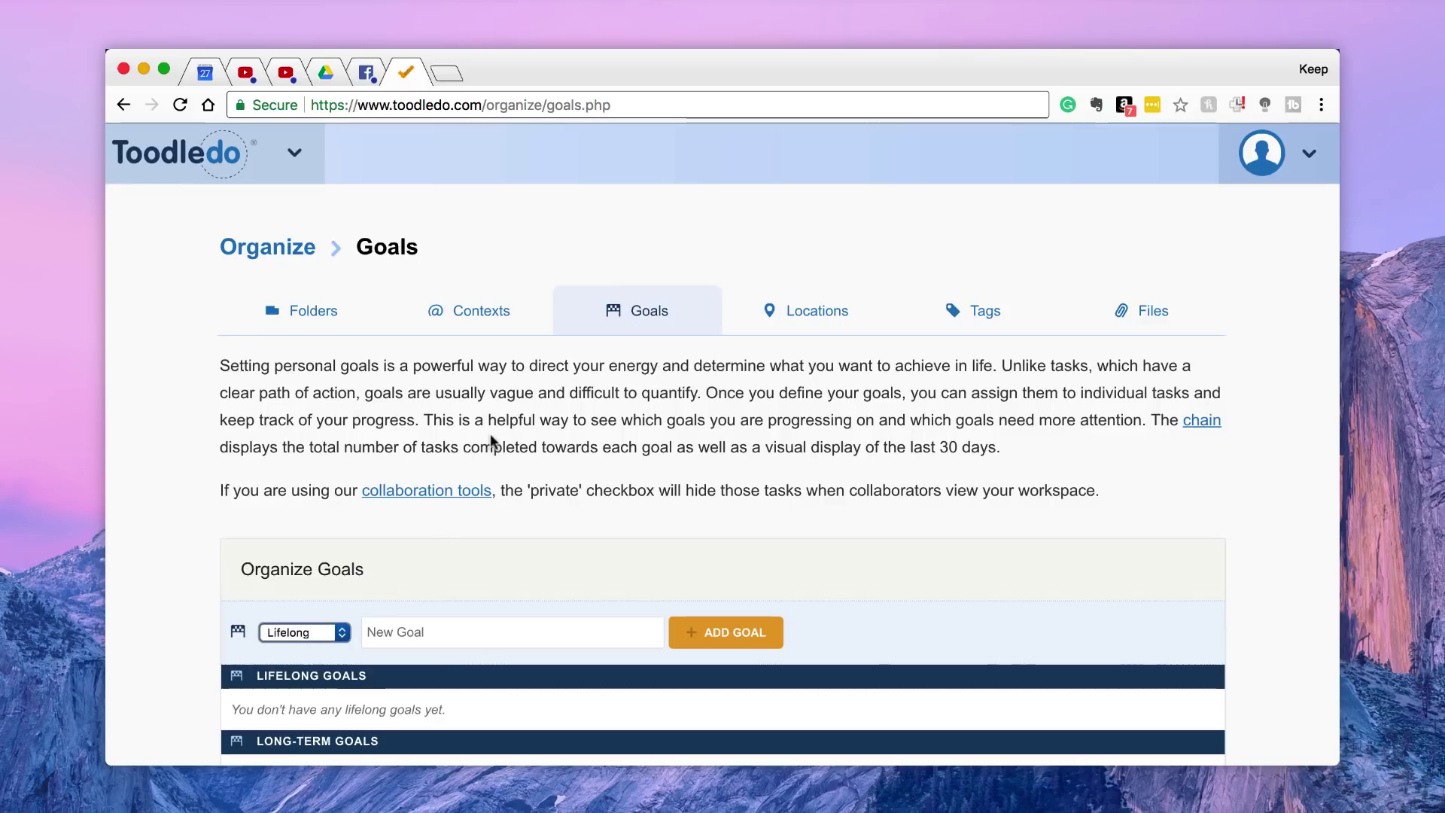
# View the Locations page, blocking the location request, then the Tags and Files pages
pyautogui.click(820, 313)
pyautogui.scroll(-1, 734, 393)
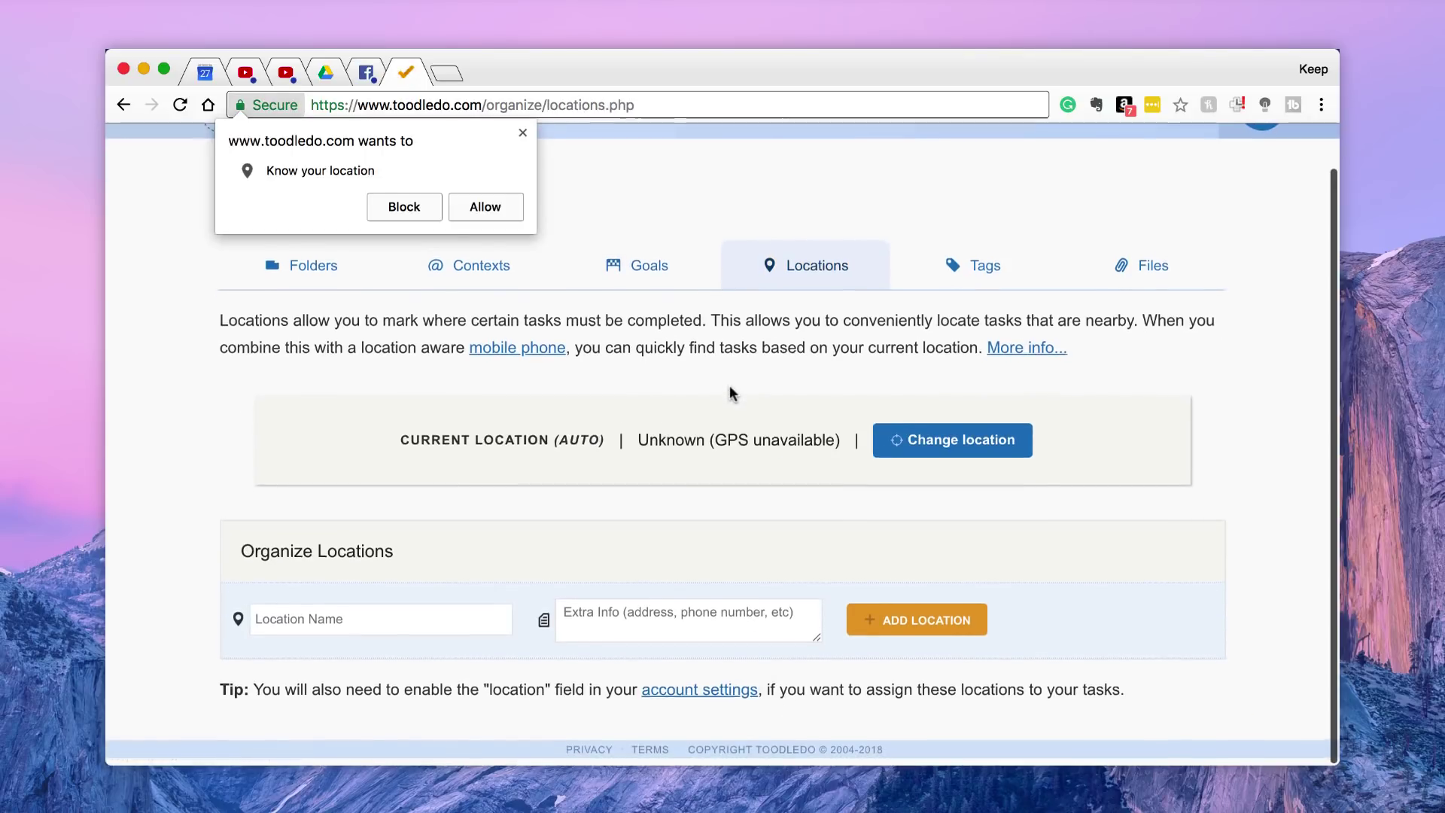
pyautogui.click(436, 214)
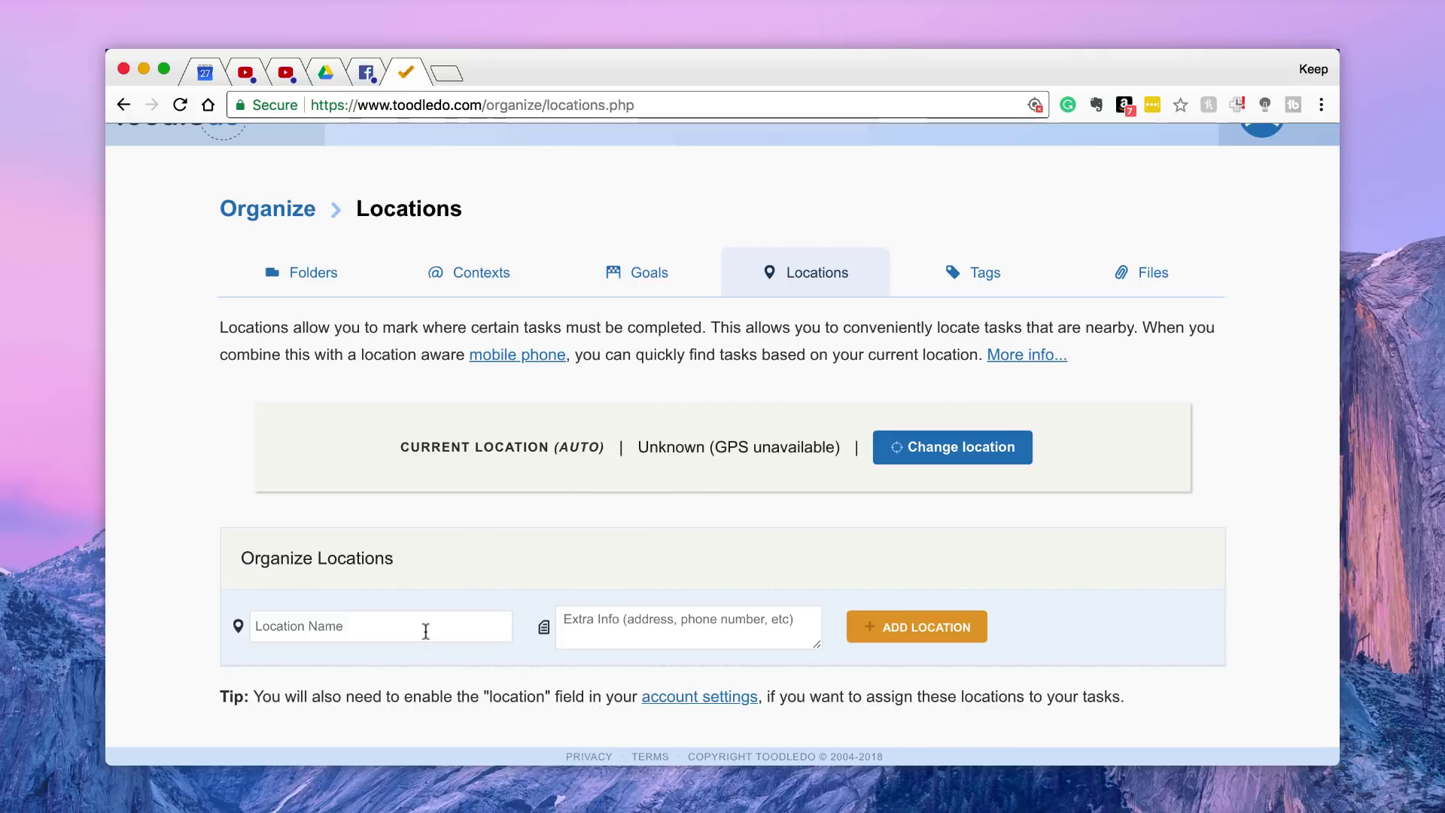
pyautogui.click(955, 297)
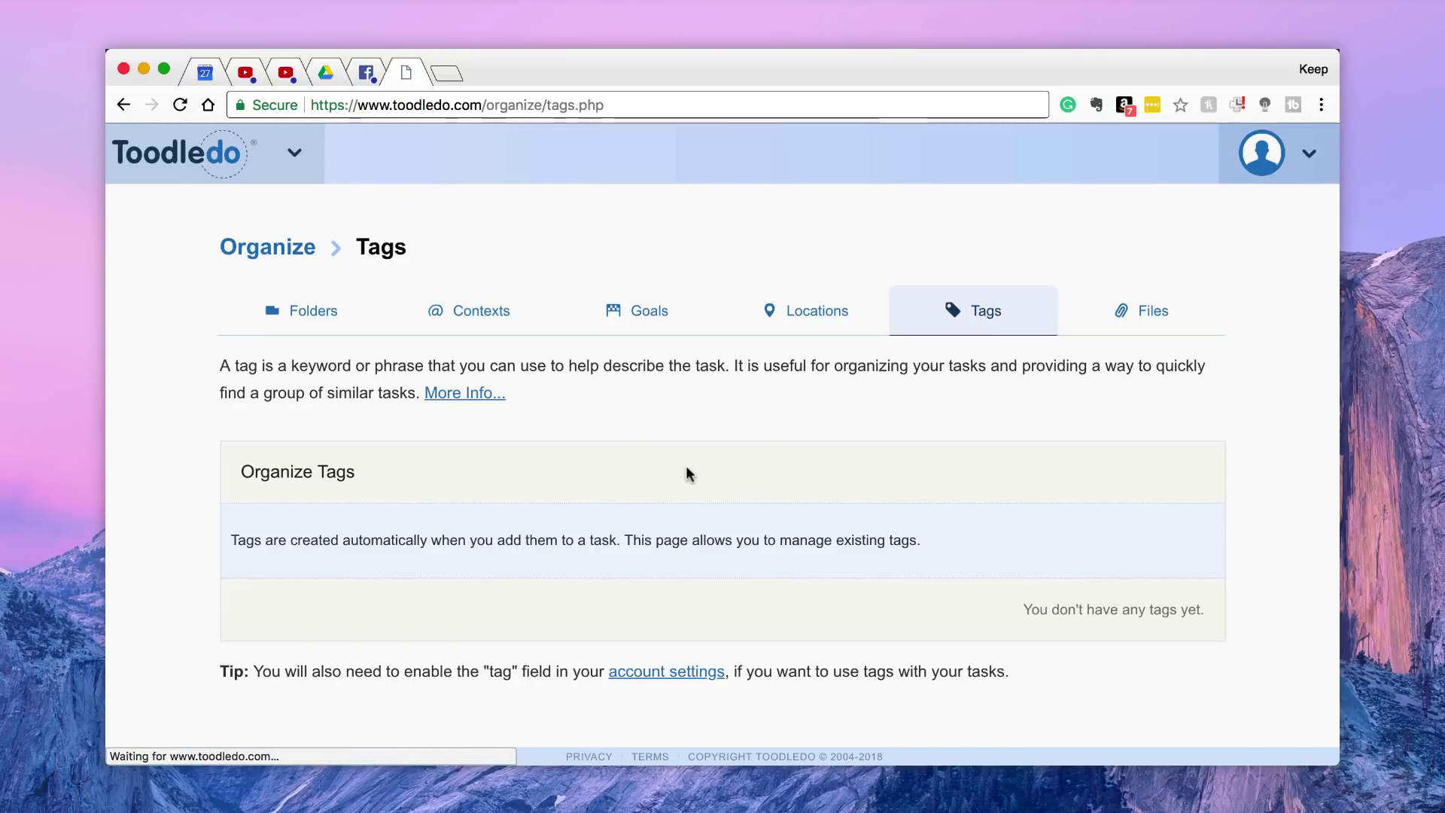
pyautogui.click(1163, 311)
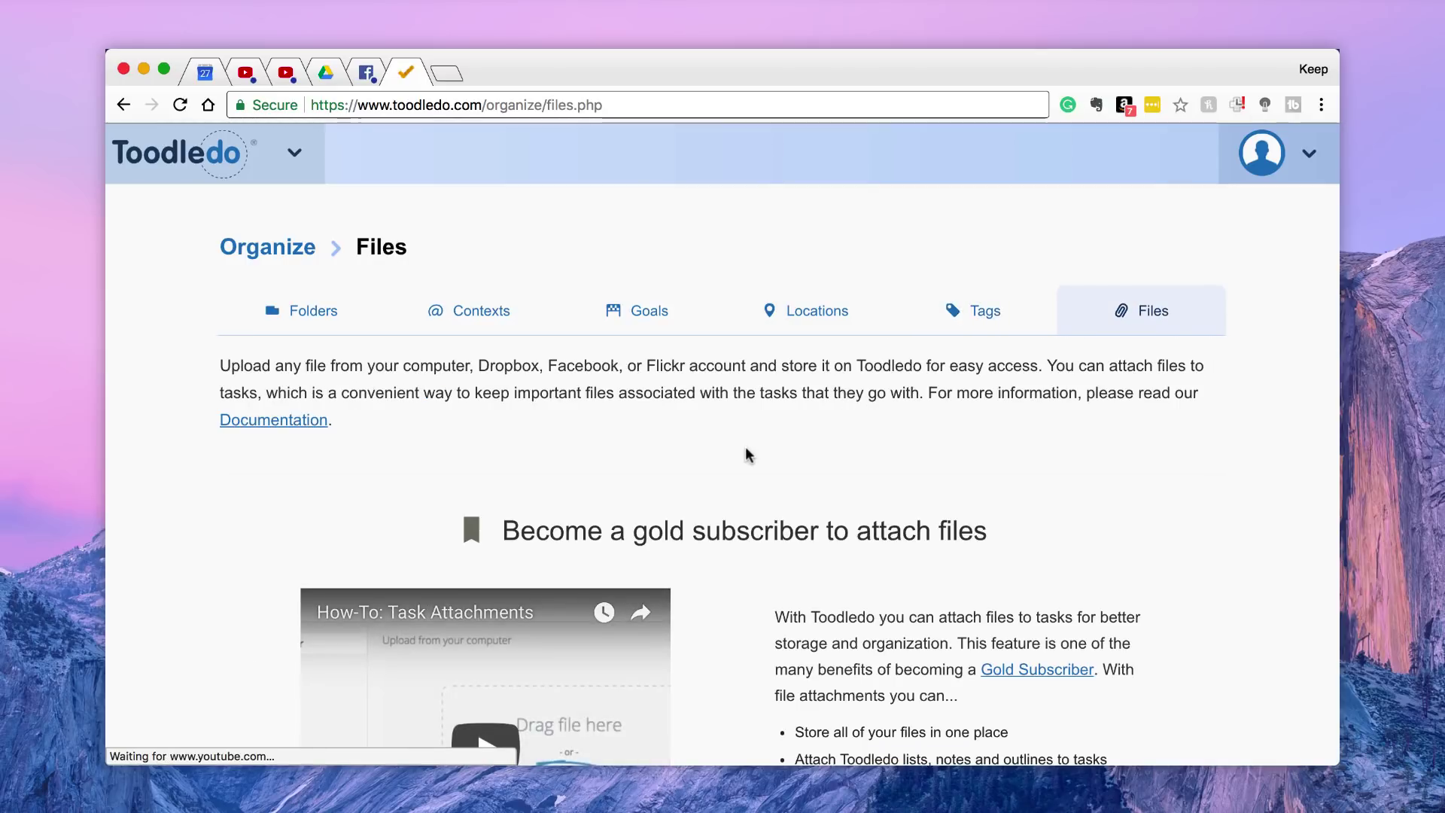
pyautogui.scroll(-5, 749, 454)
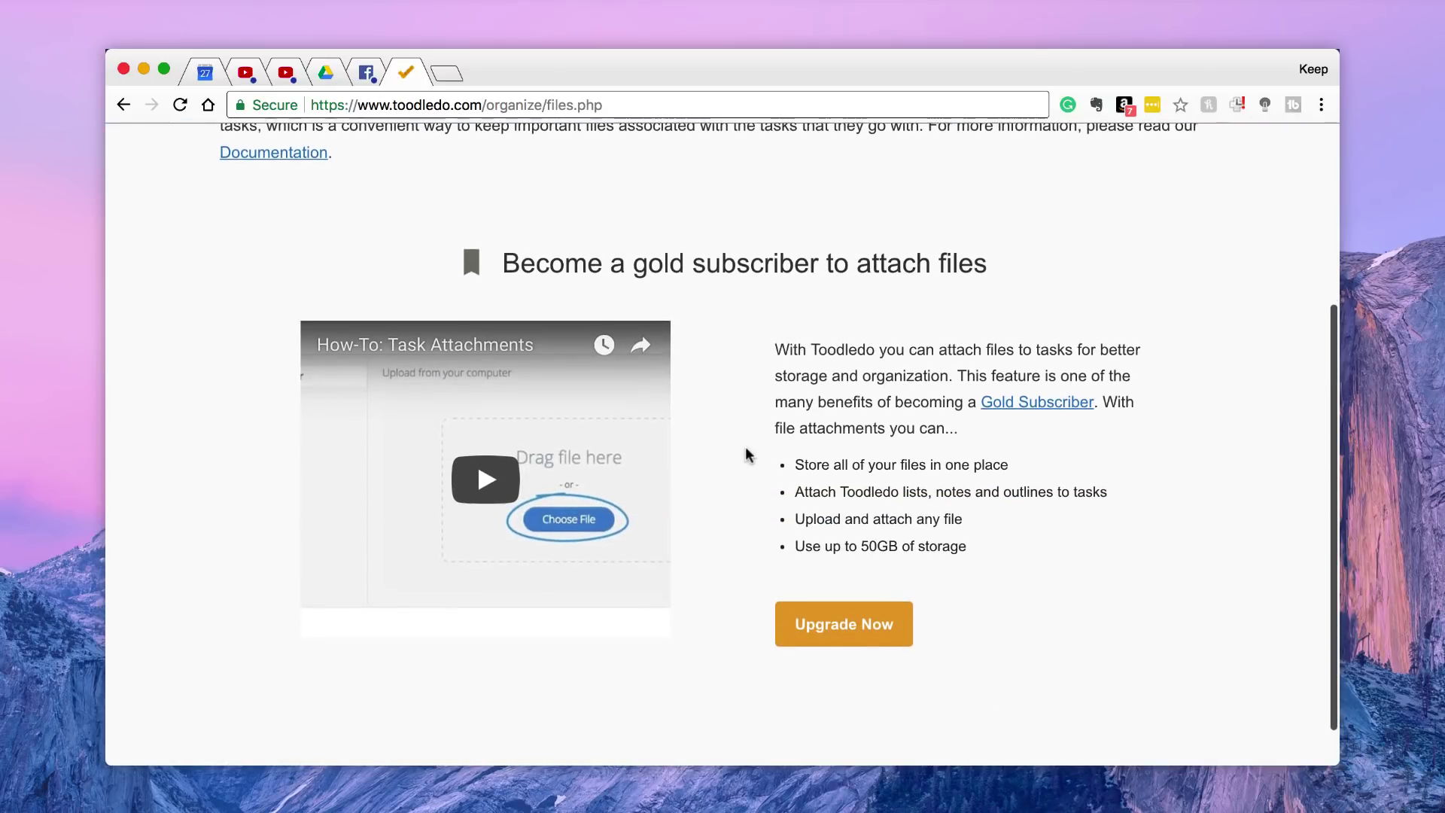
# Open the subscription upgrade page and browse the Basic, Silver, Gold and Platinum plans
pyautogui.click(874, 623)
pyautogui.scroll(-3, 638, 440)
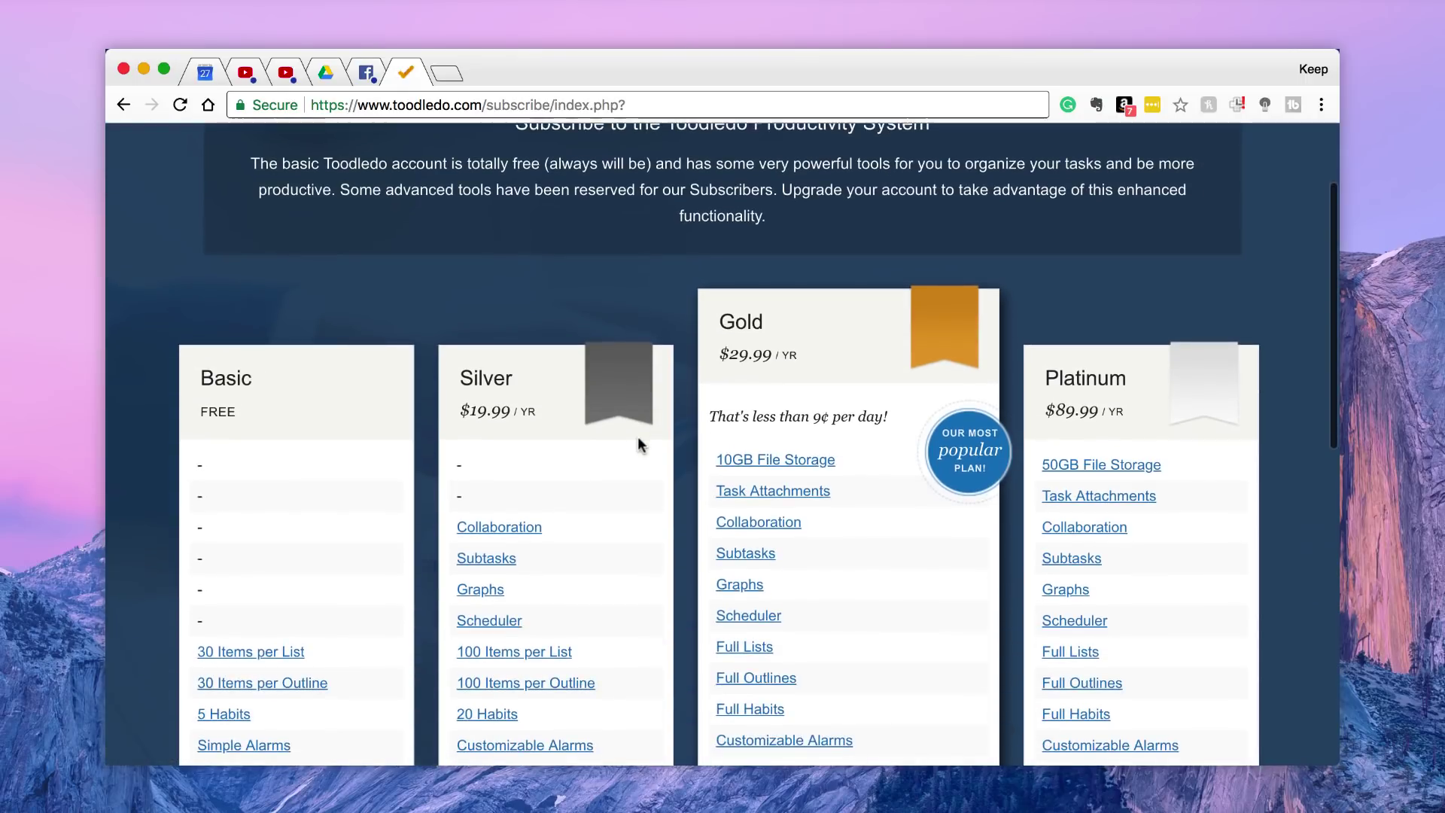
pyautogui.scroll(-3, 638, 436)
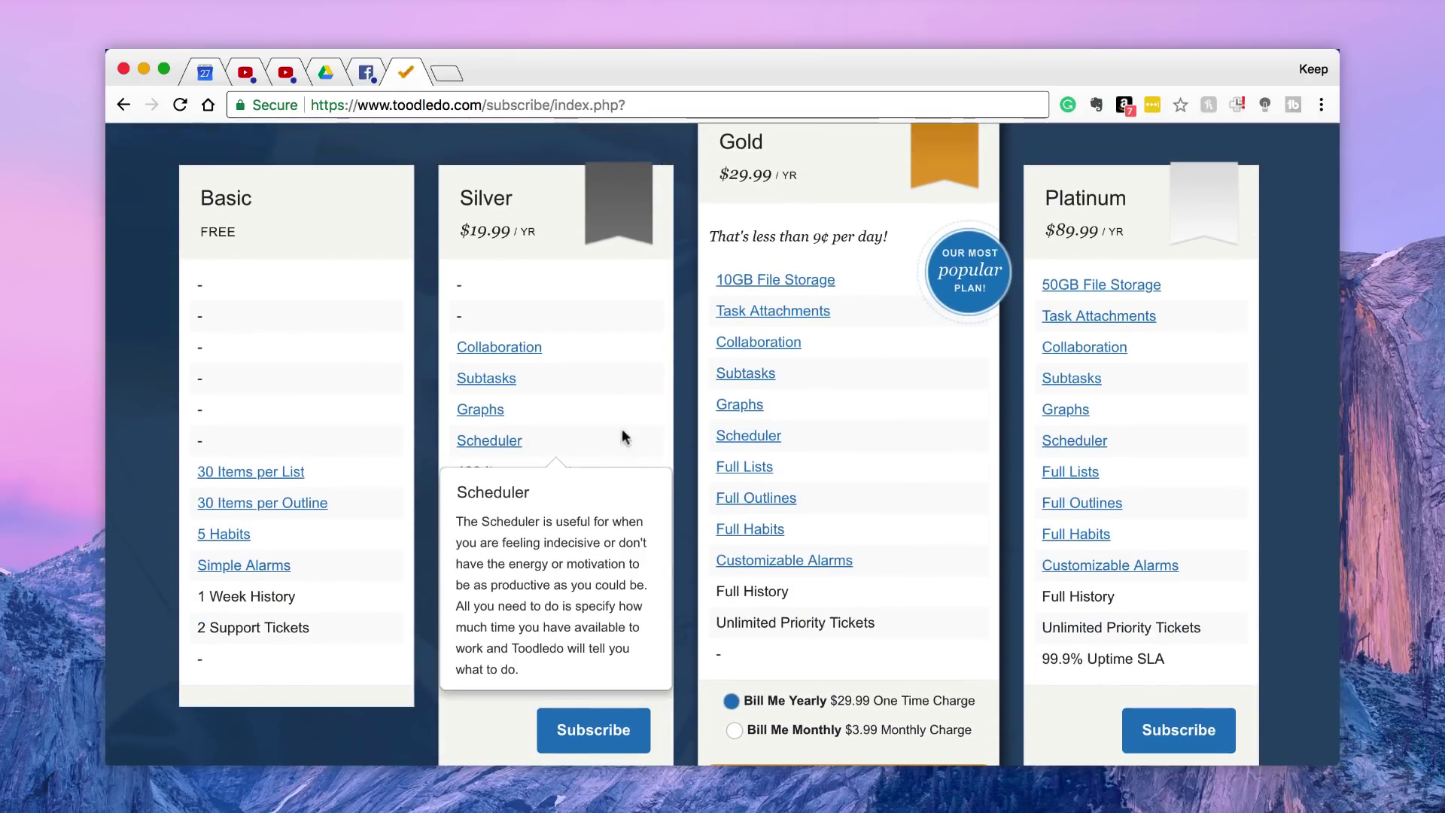
pyautogui.scroll(4, 297, 297)
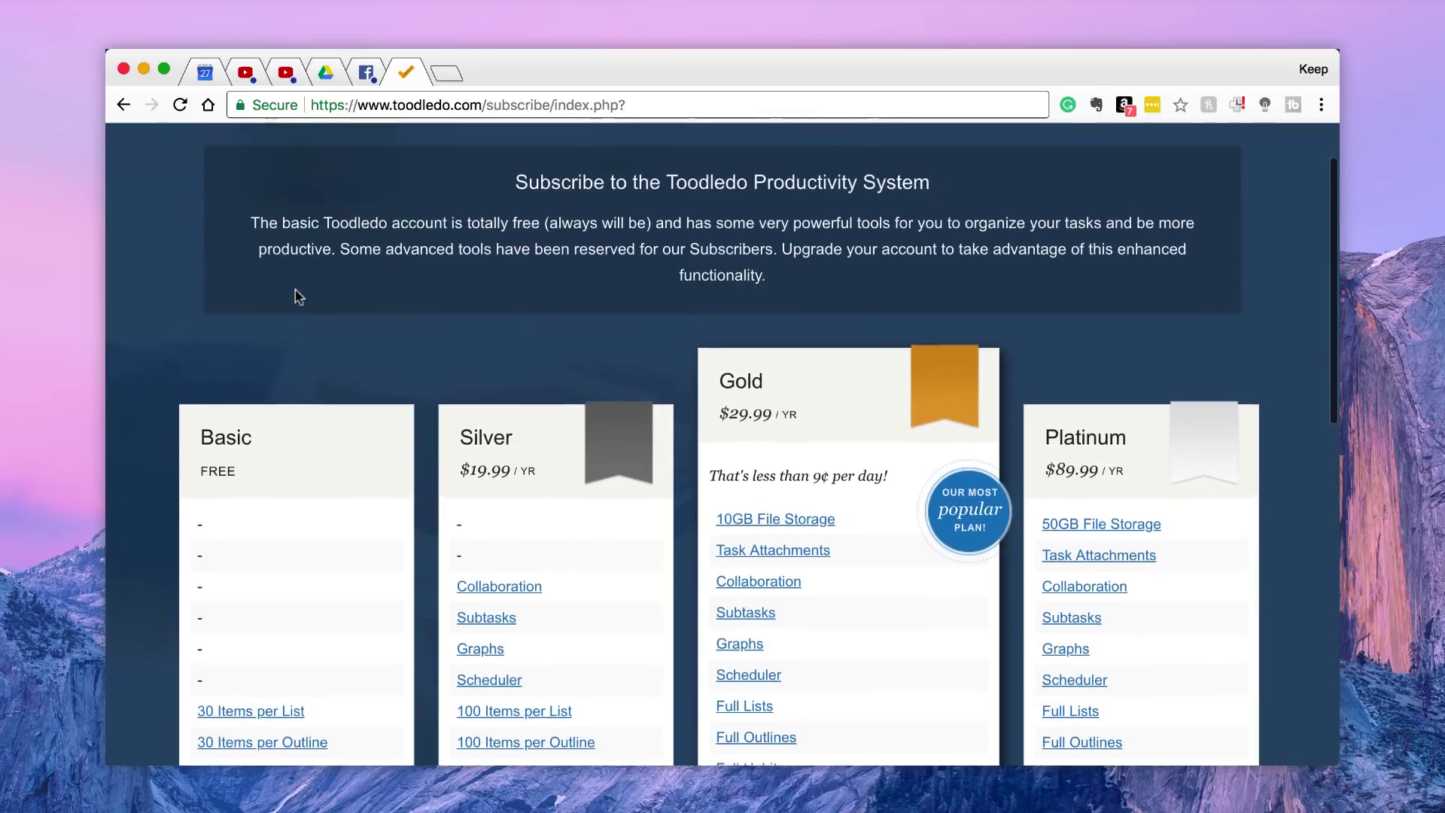
pyautogui.scroll(-4, 297, 297)
pyautogui.moveTo(261, 451)
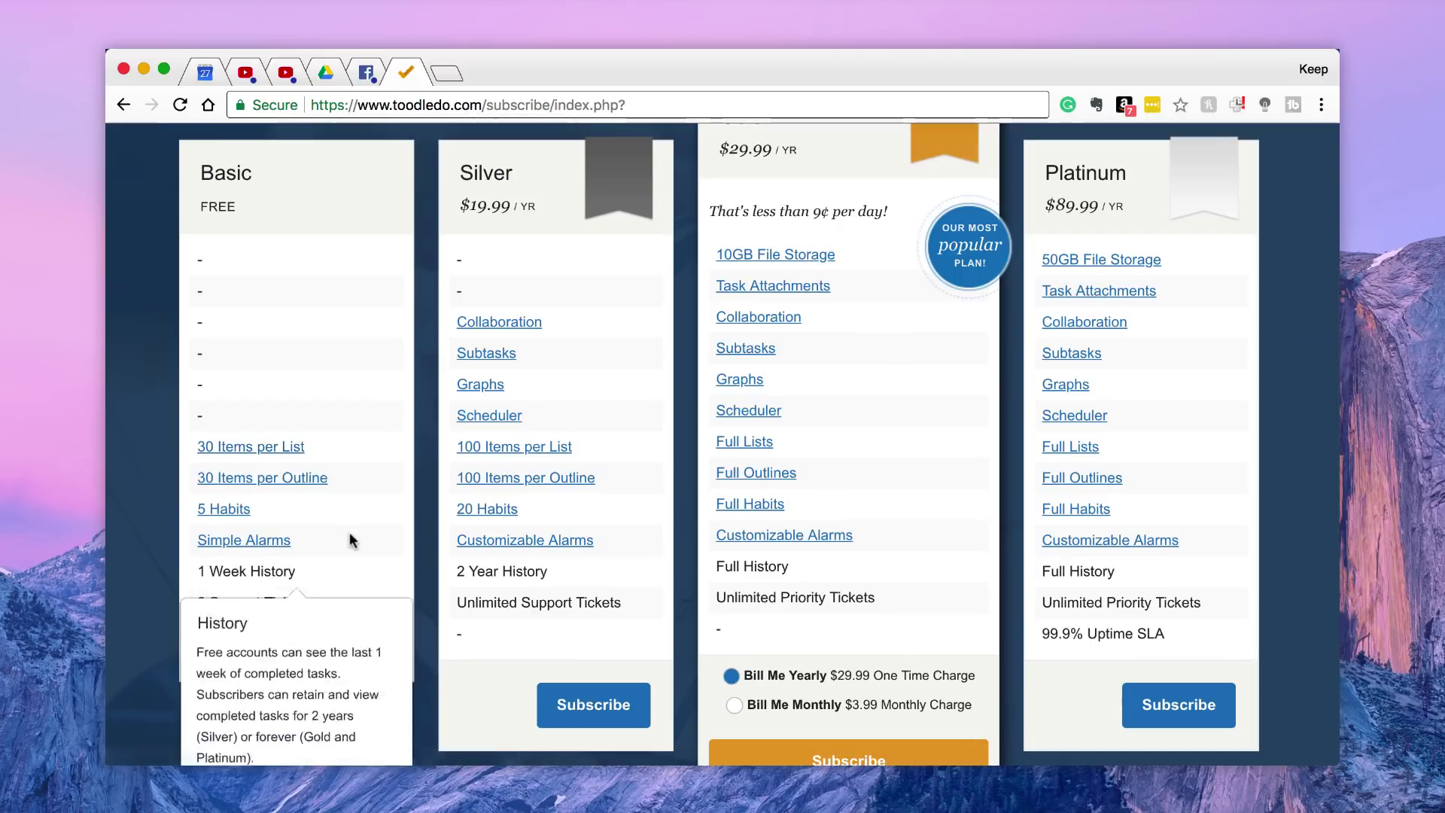
pyautogui.moveTo(338, 491)
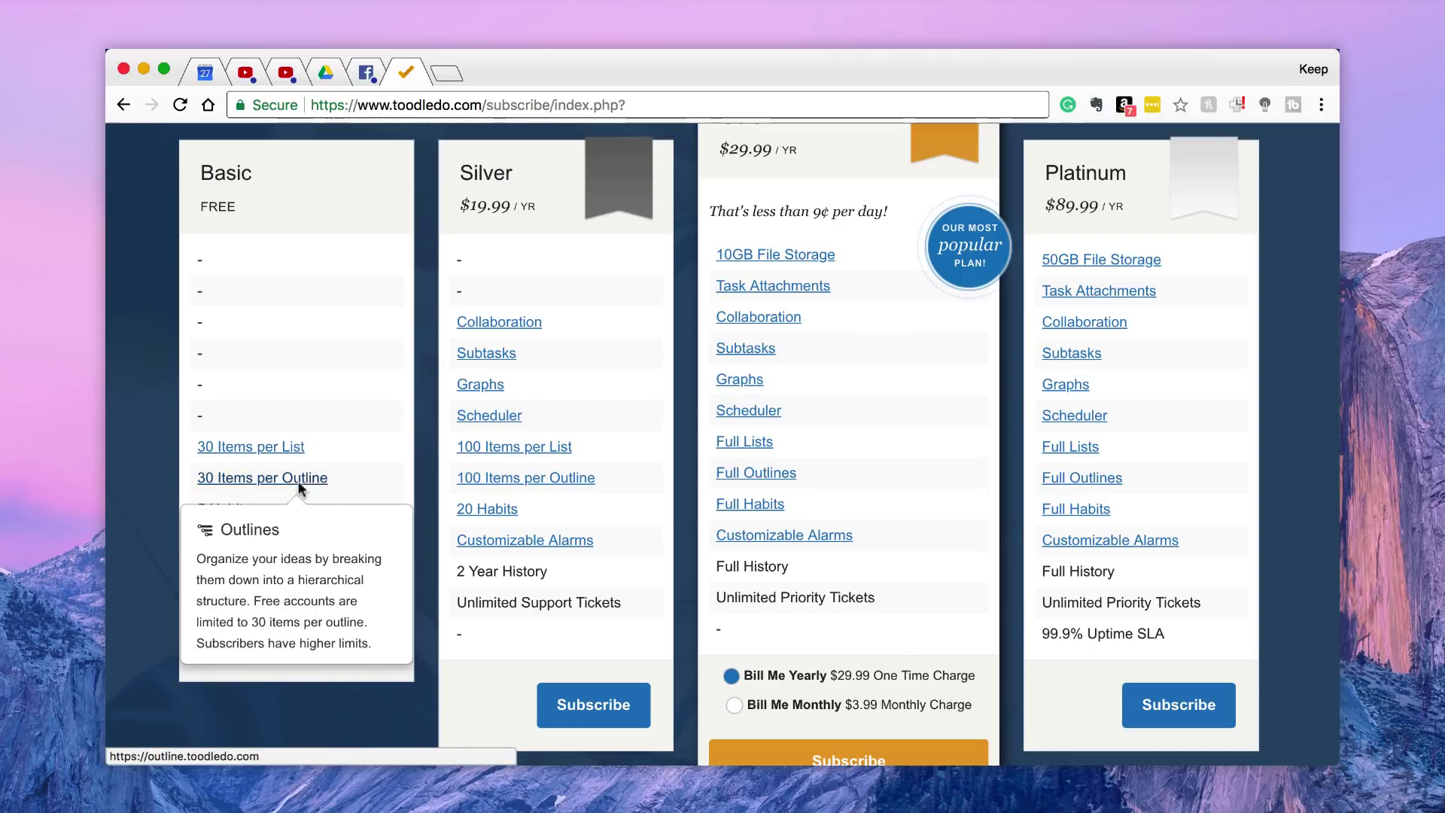
pyautogui.moveTo(280, 522)
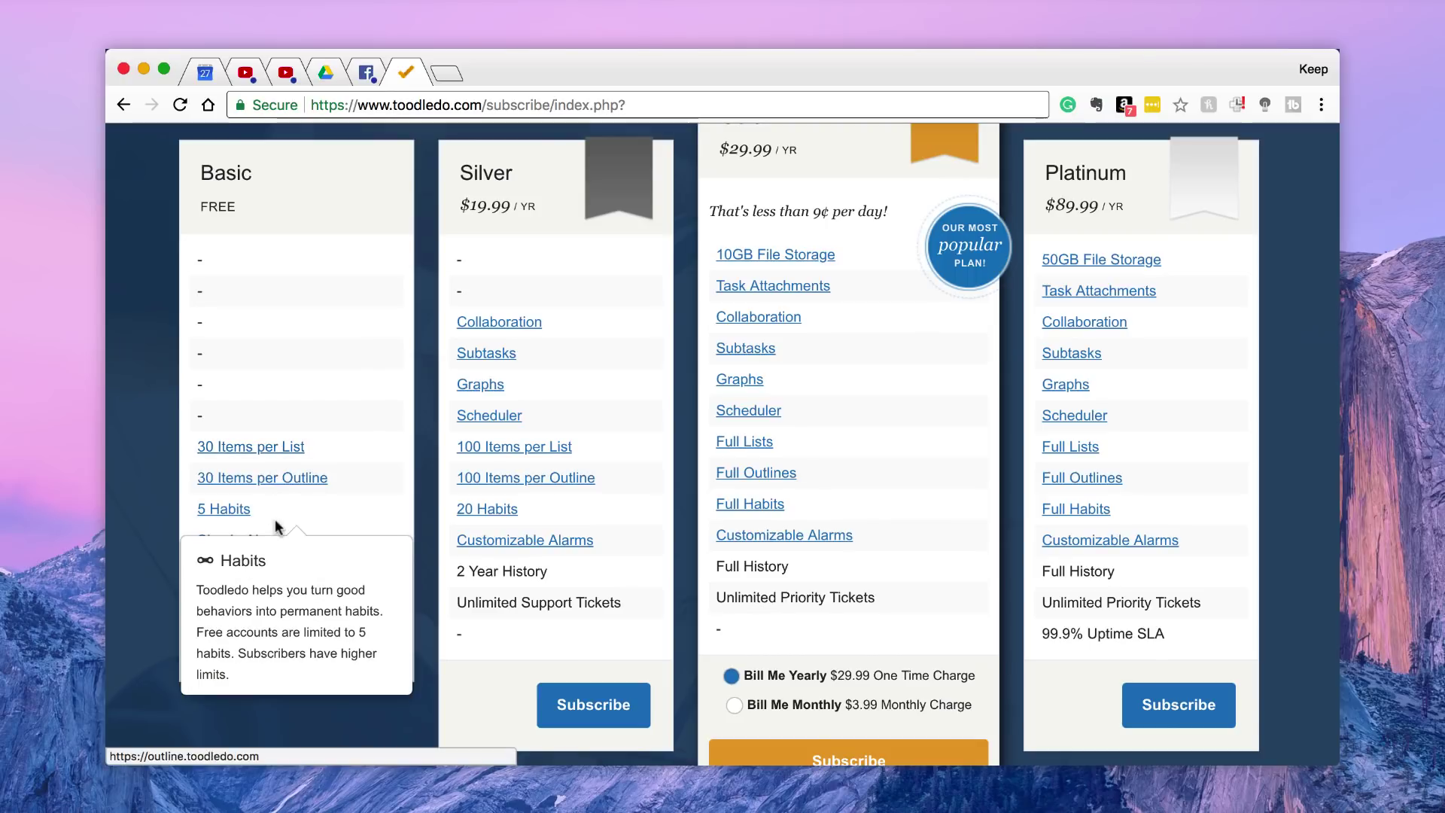
pyautogui.moveTo(252, 588)
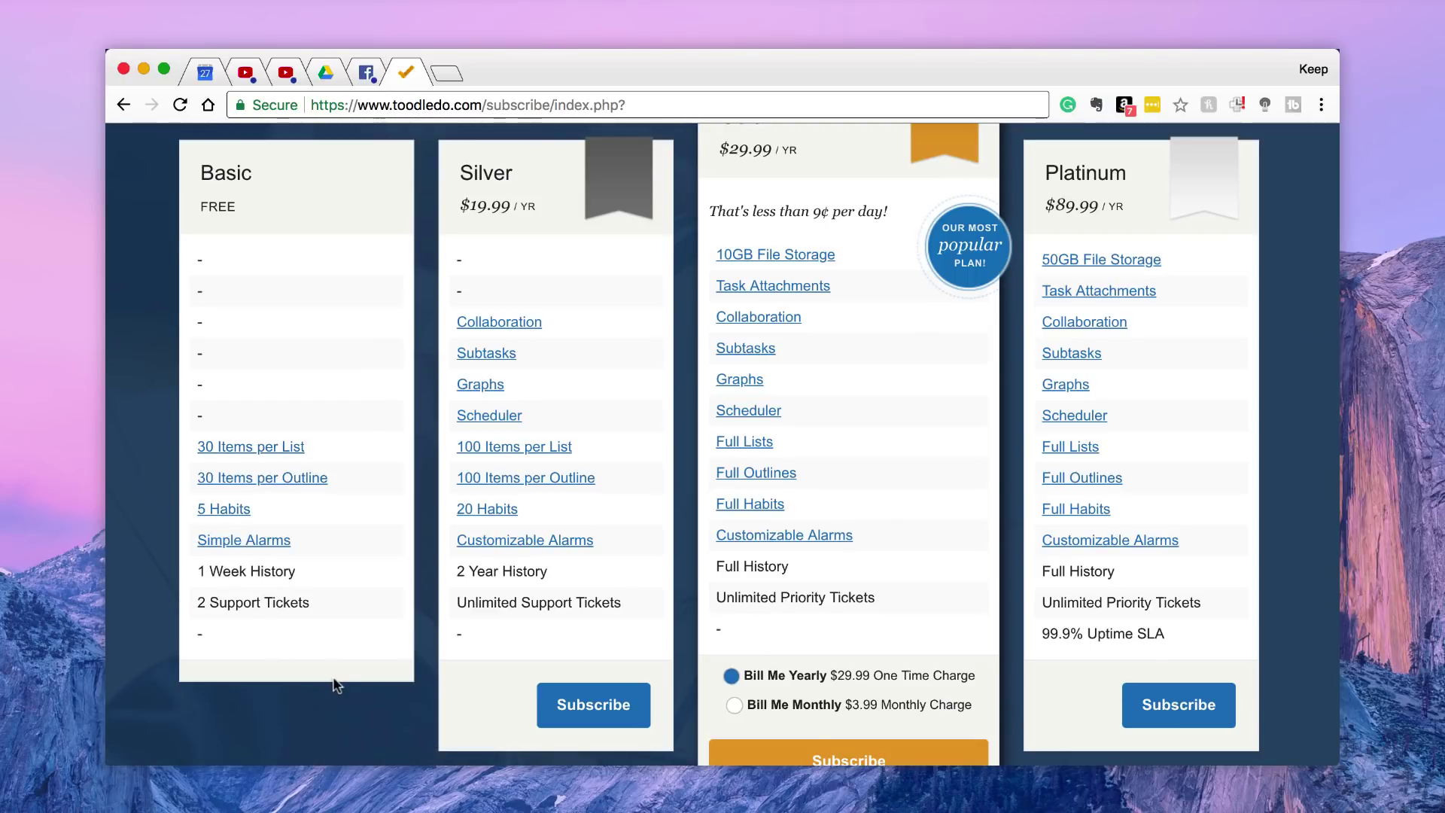
pyautogui.scroll(2, 381, 632)
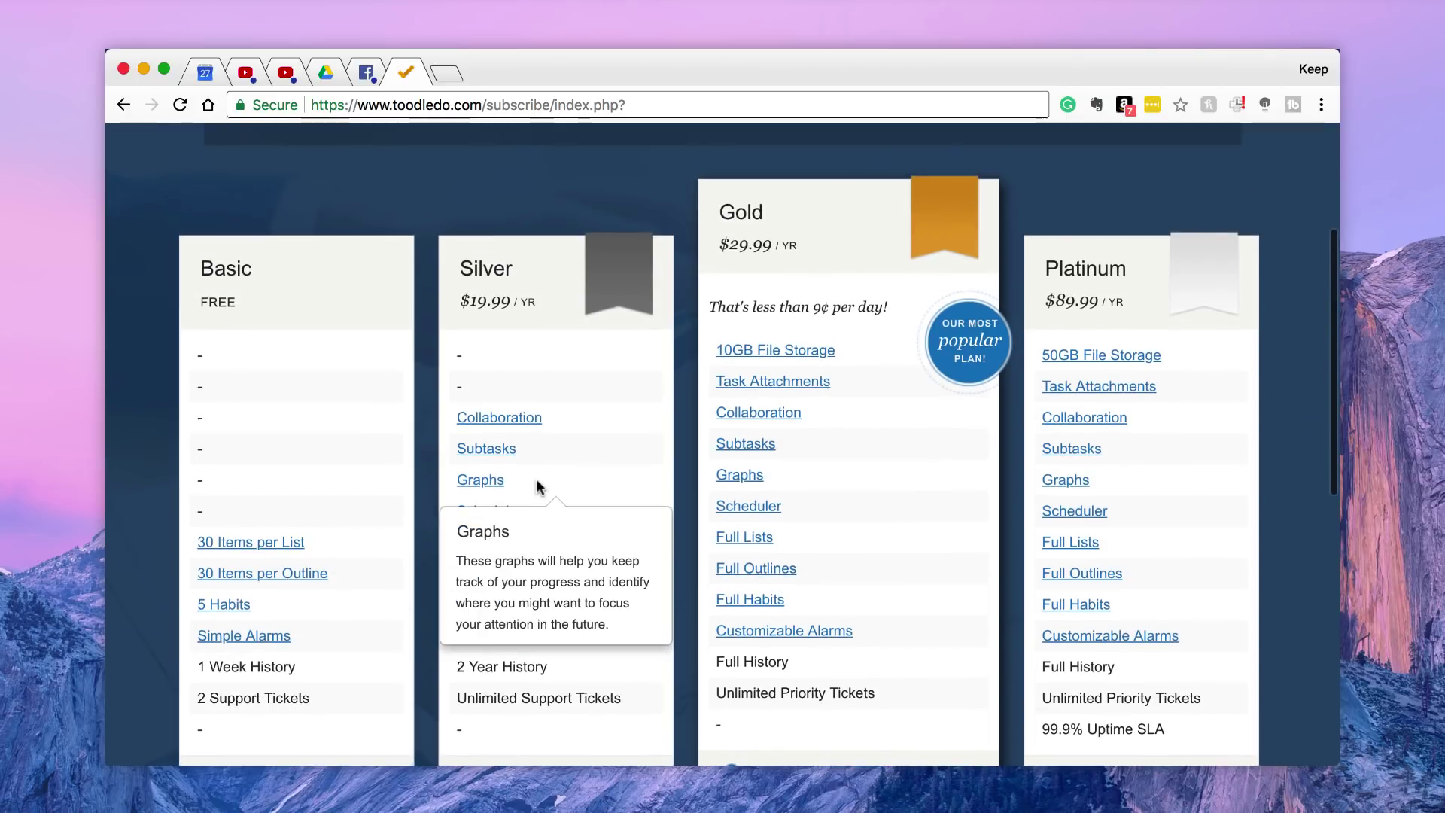
# Open the Silver plan's Scheduler link in a new background tab
pyautogui.moveTo(610, 450)
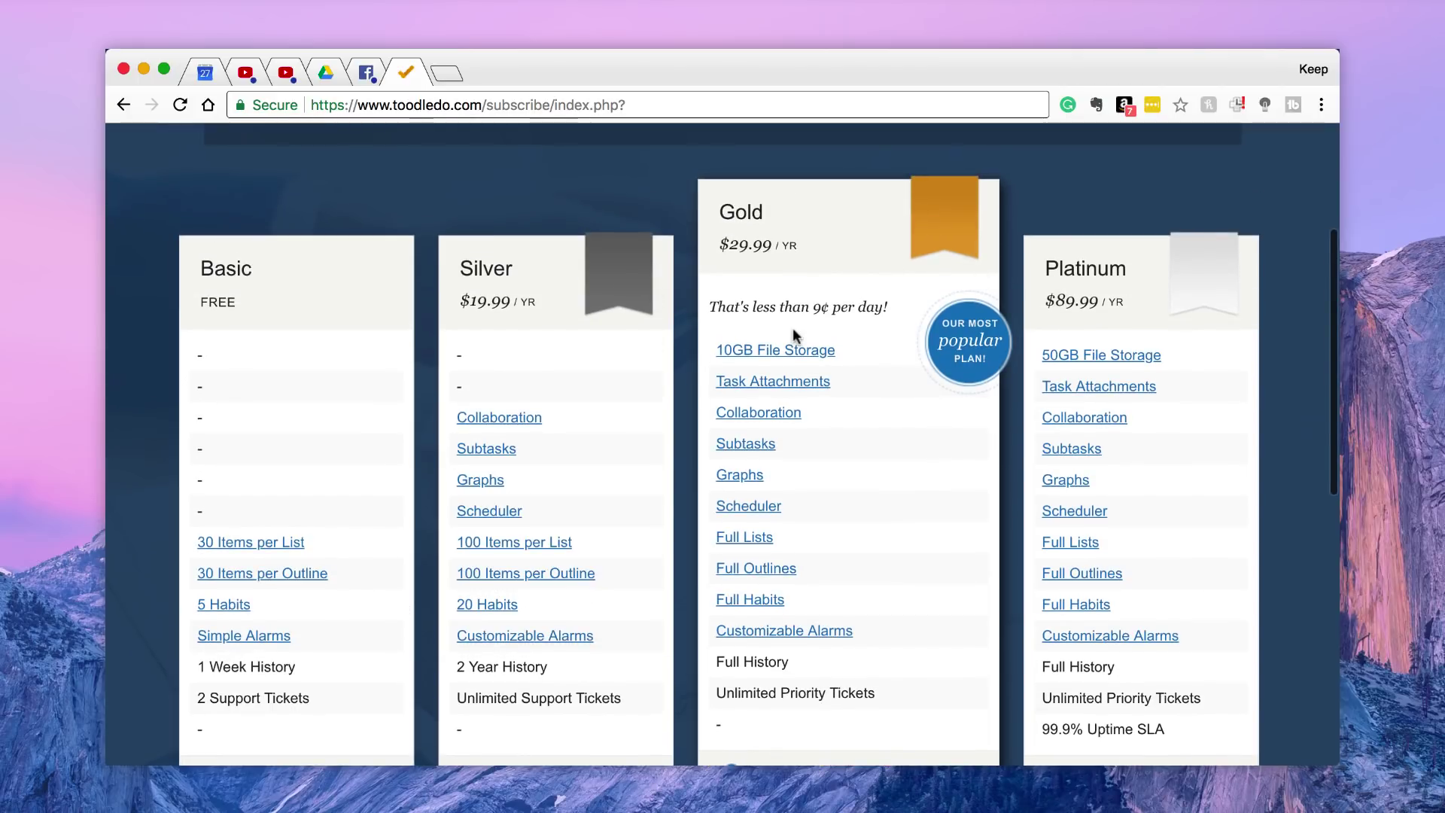
pyautogui.scroll(-2, 667, 365)
pyautogui.moveTo(502, 332)
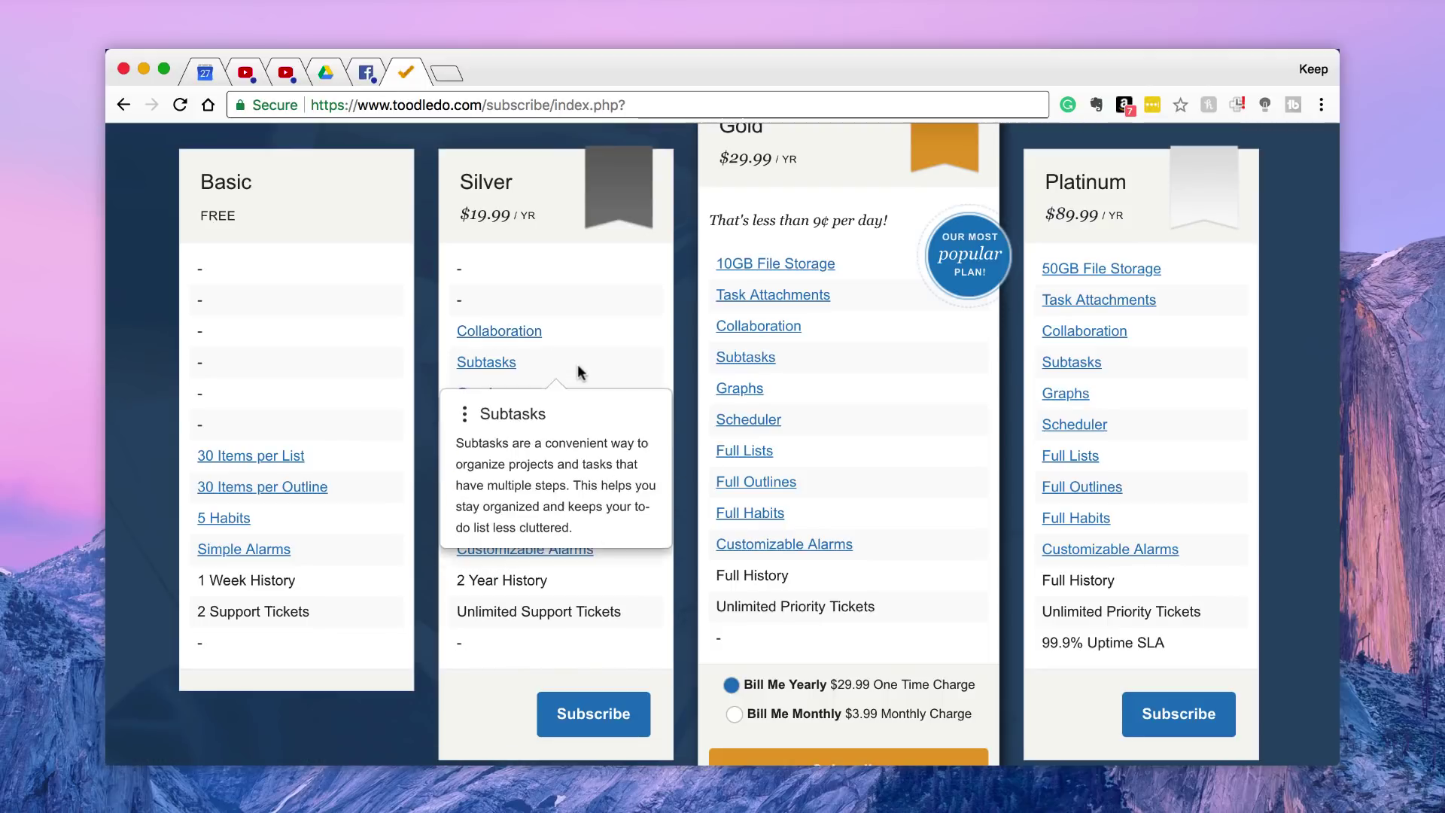
pyautogui.moveTo(606, 417)
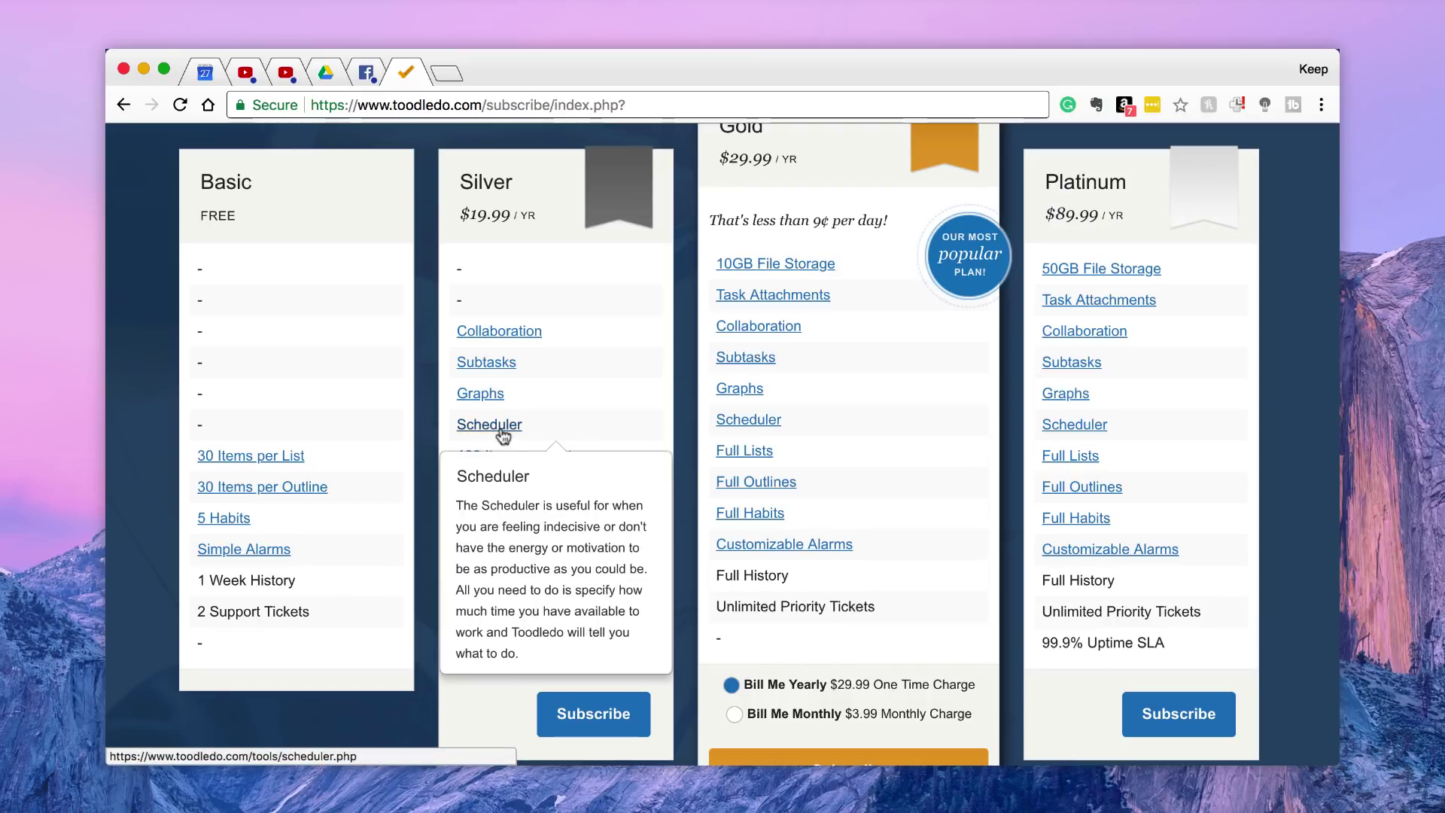
pyautogui.rightClick(502, 435)
pyautogui.click(511, 432)
pyautogui.moveTo(575, 509)
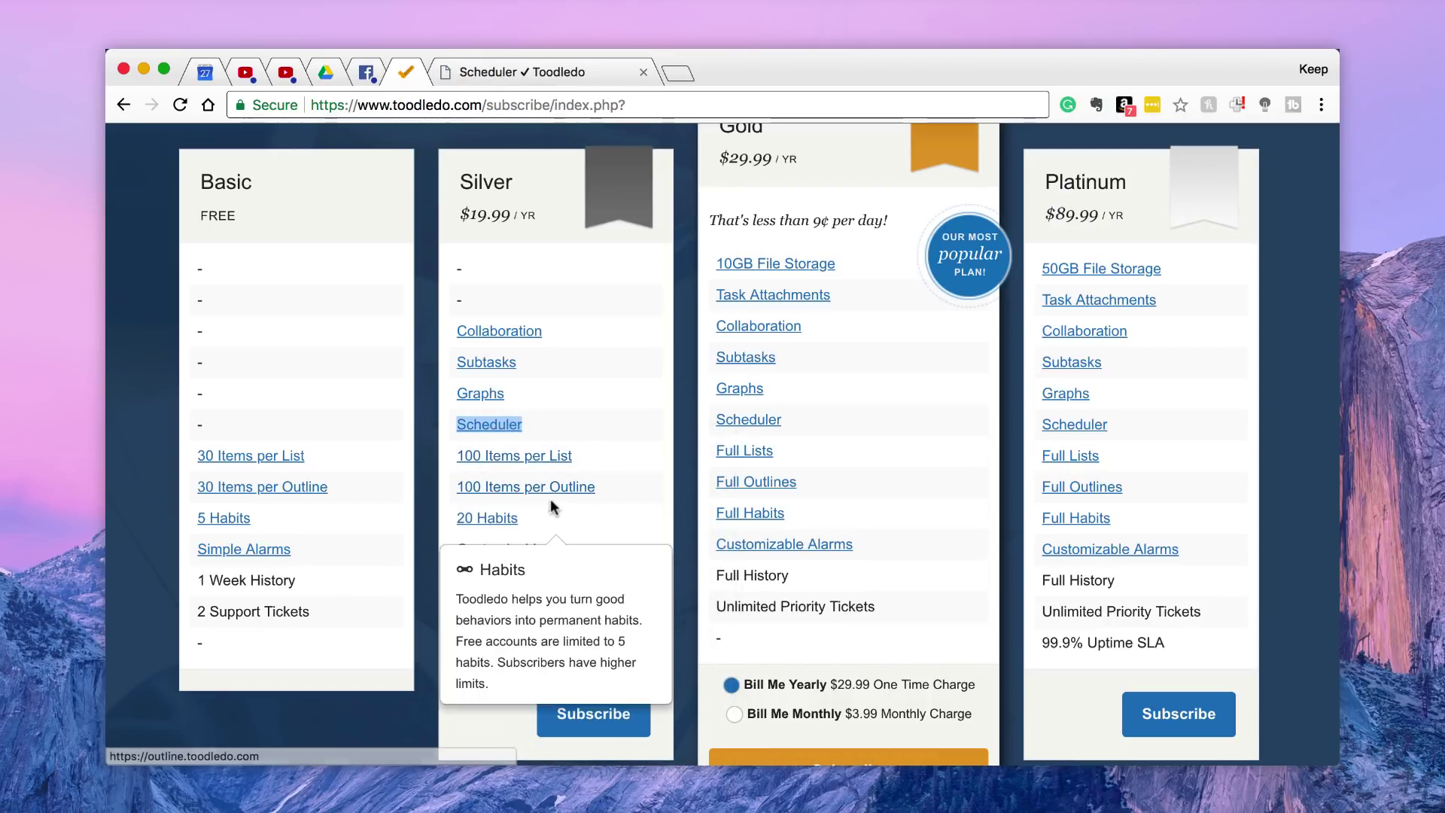
pyautogui.moveTo(526, 557)
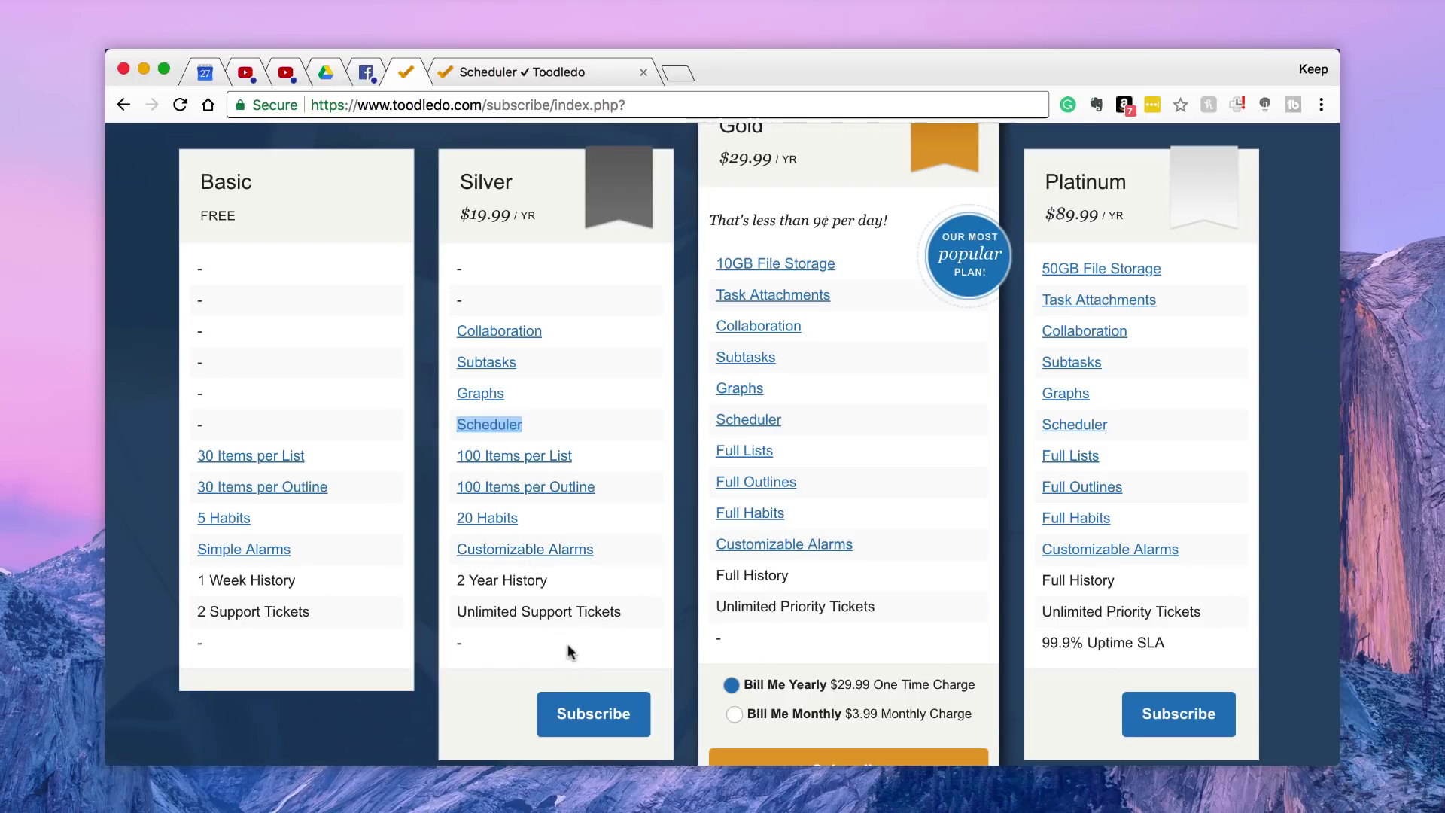
pyautogui.scroll(-3, 584, 540)
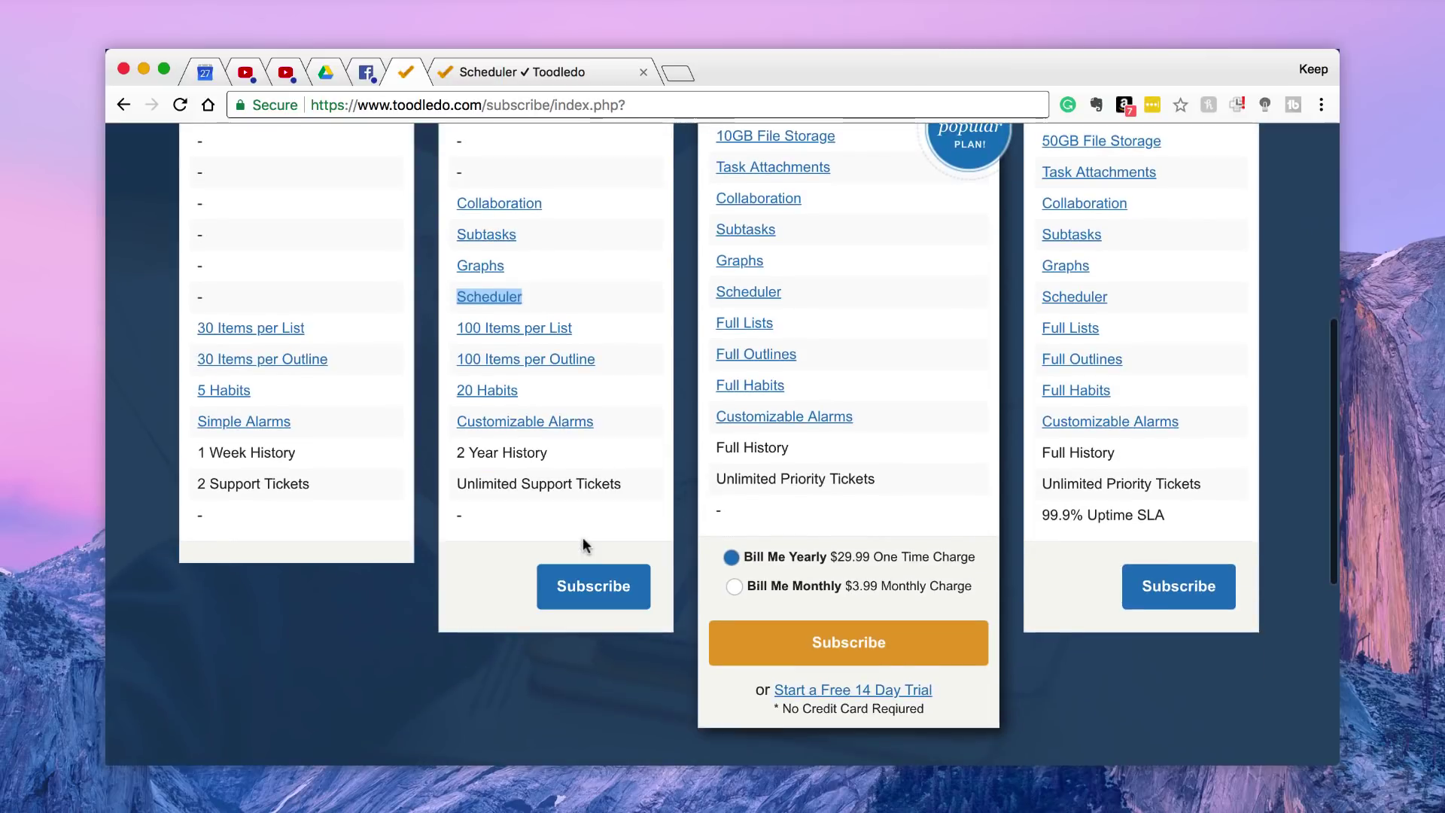
pyautogui.scroll(8, 583, 536)
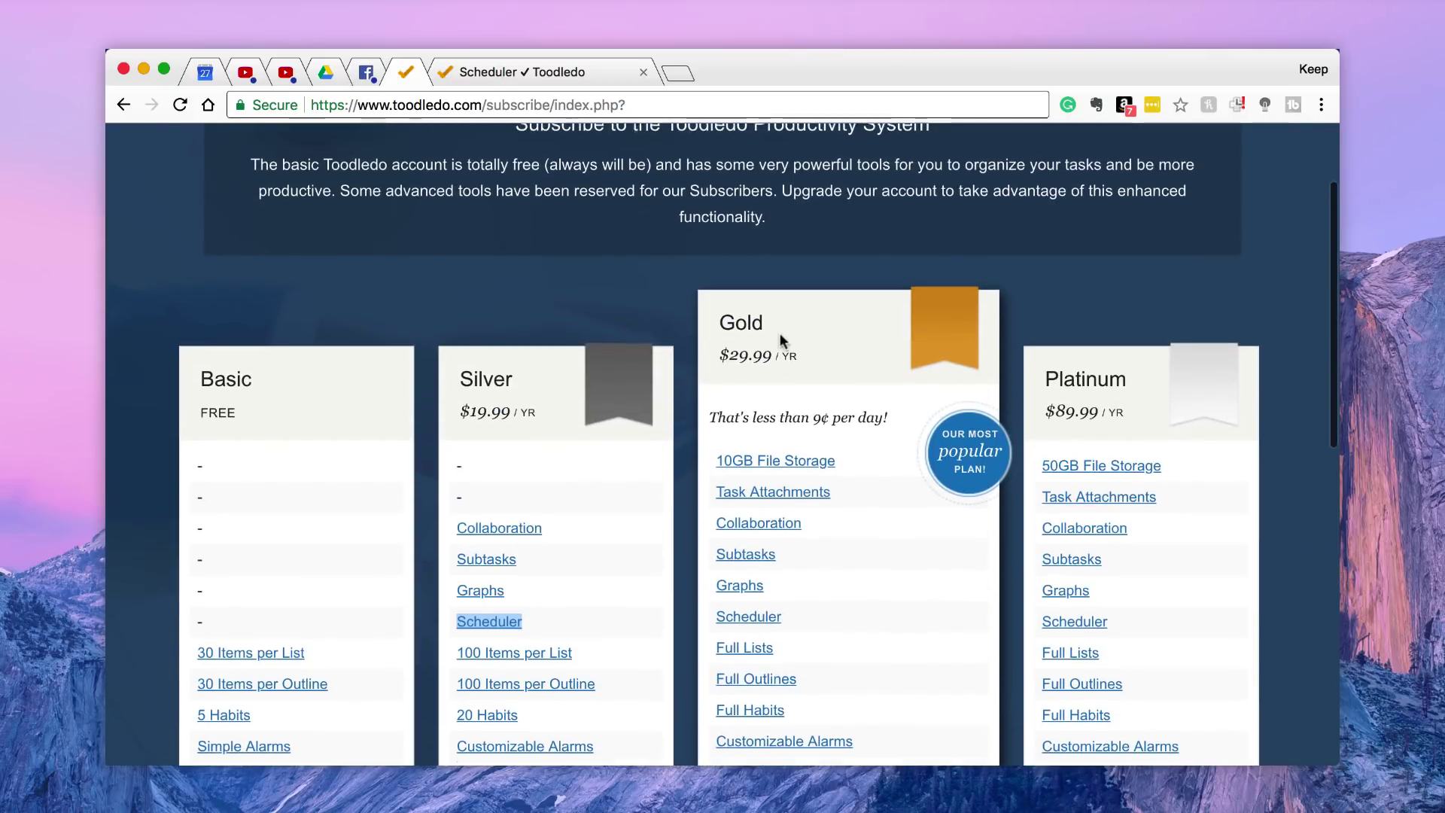
pyautogui.scroll(-4, 780, 340)
pyautogui.moveTo(789, 339)
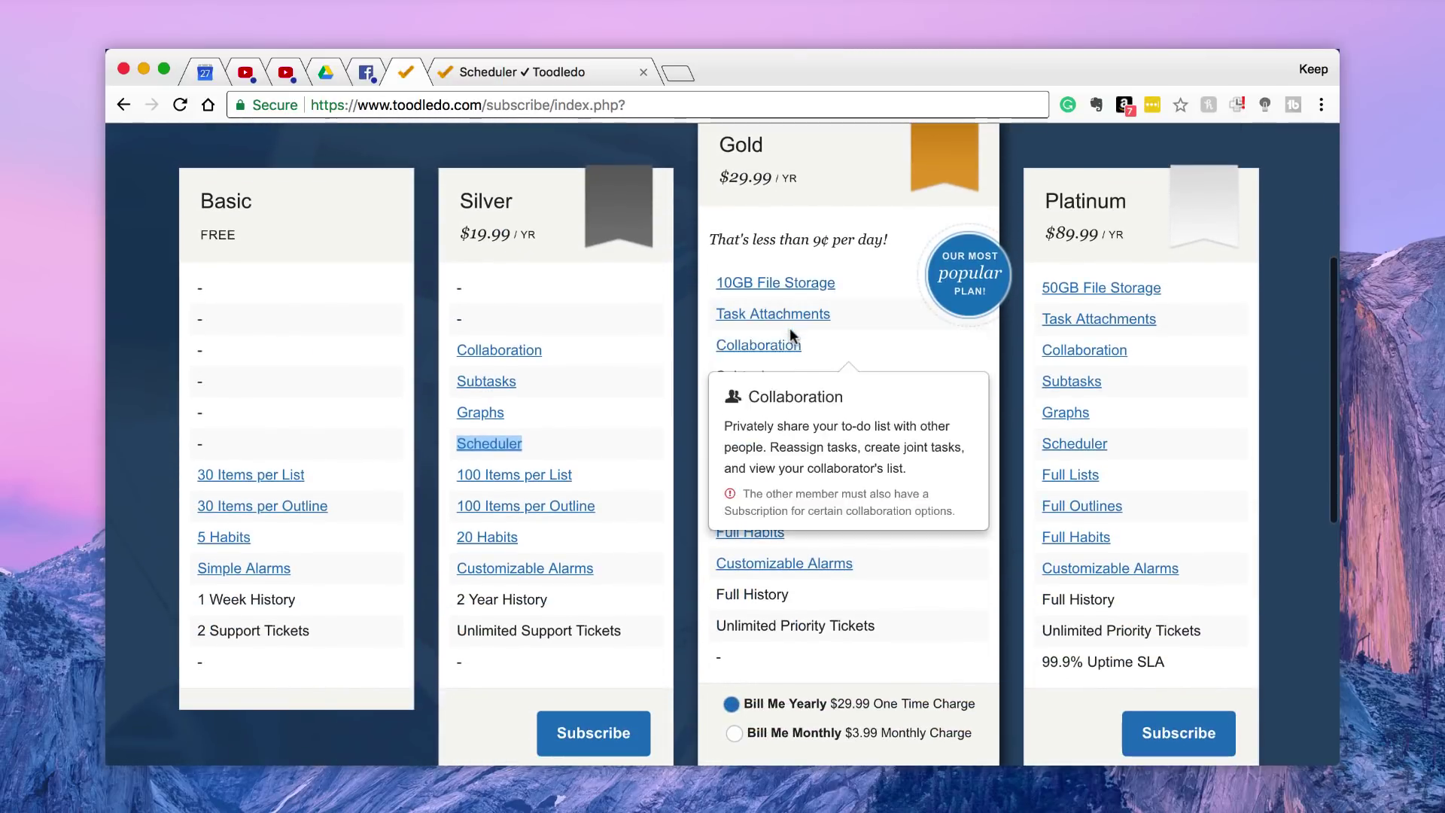
pyautogui.moveTo(784, 291)
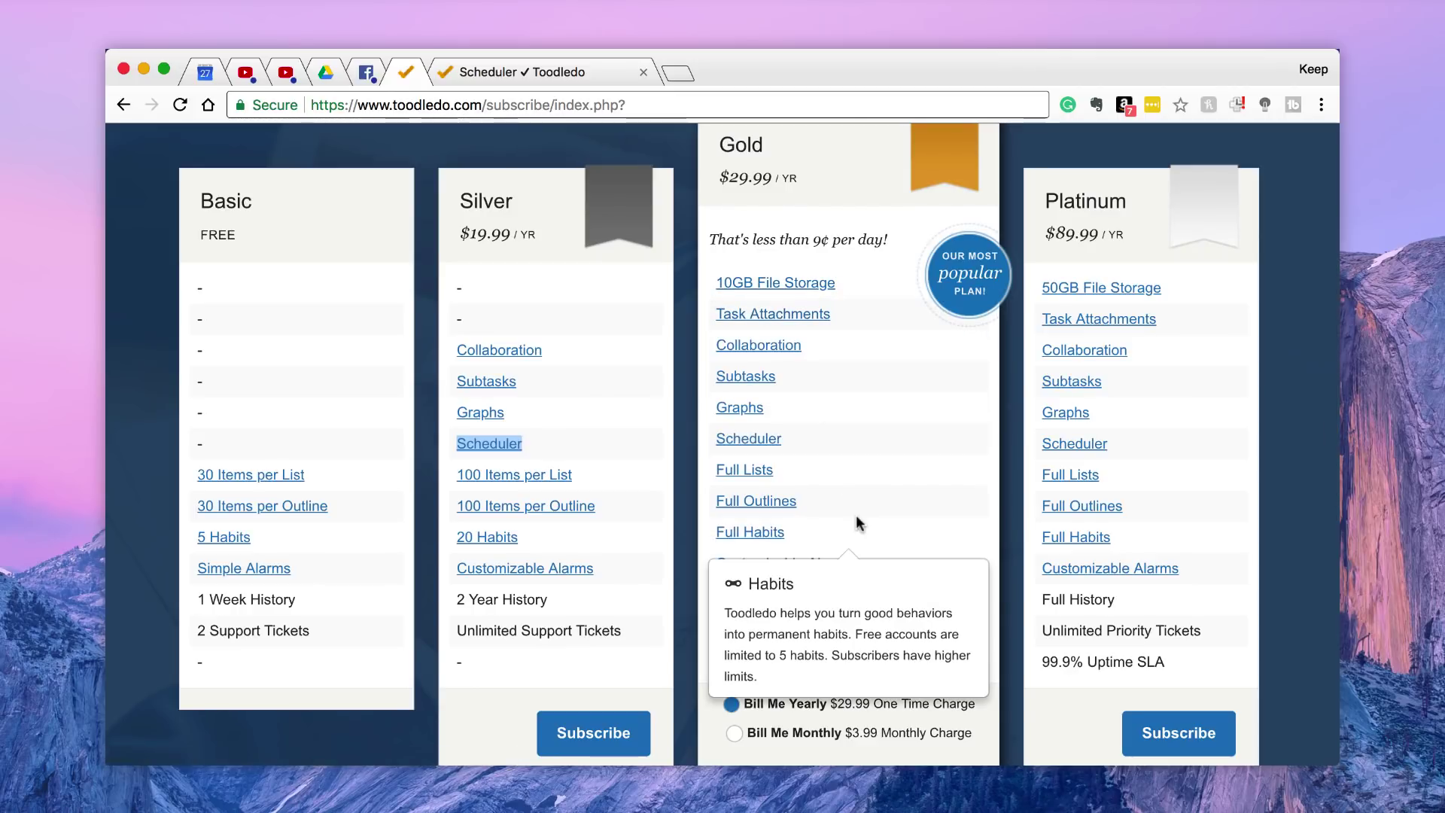
pyautogui.scroll(-1, 855, 516)
pyautogui.scroll(-2, 856, 515)
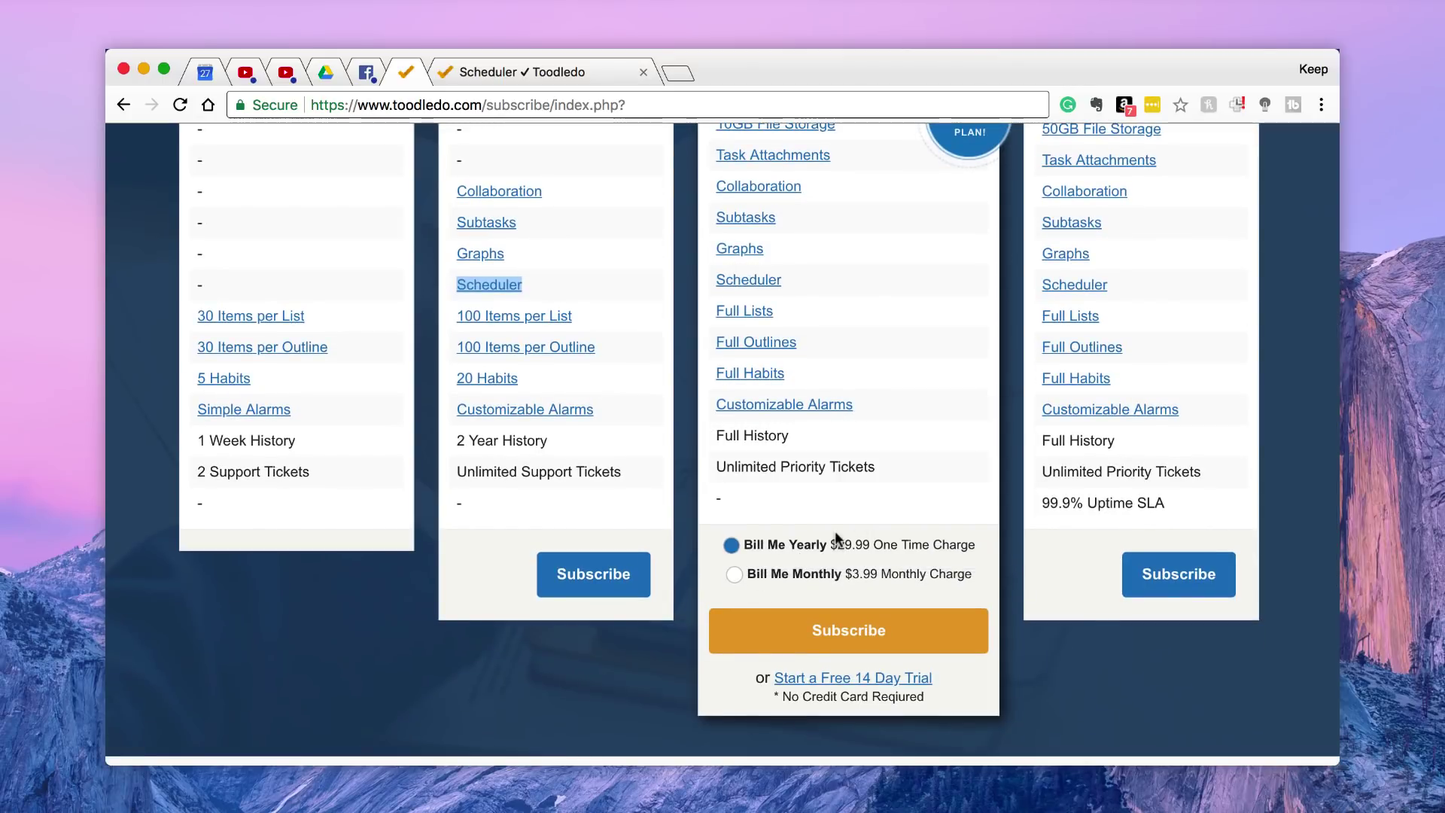
pyautogui.scroll(2, 834, 531)
pyautogui.scroll(-3, 834, 531)
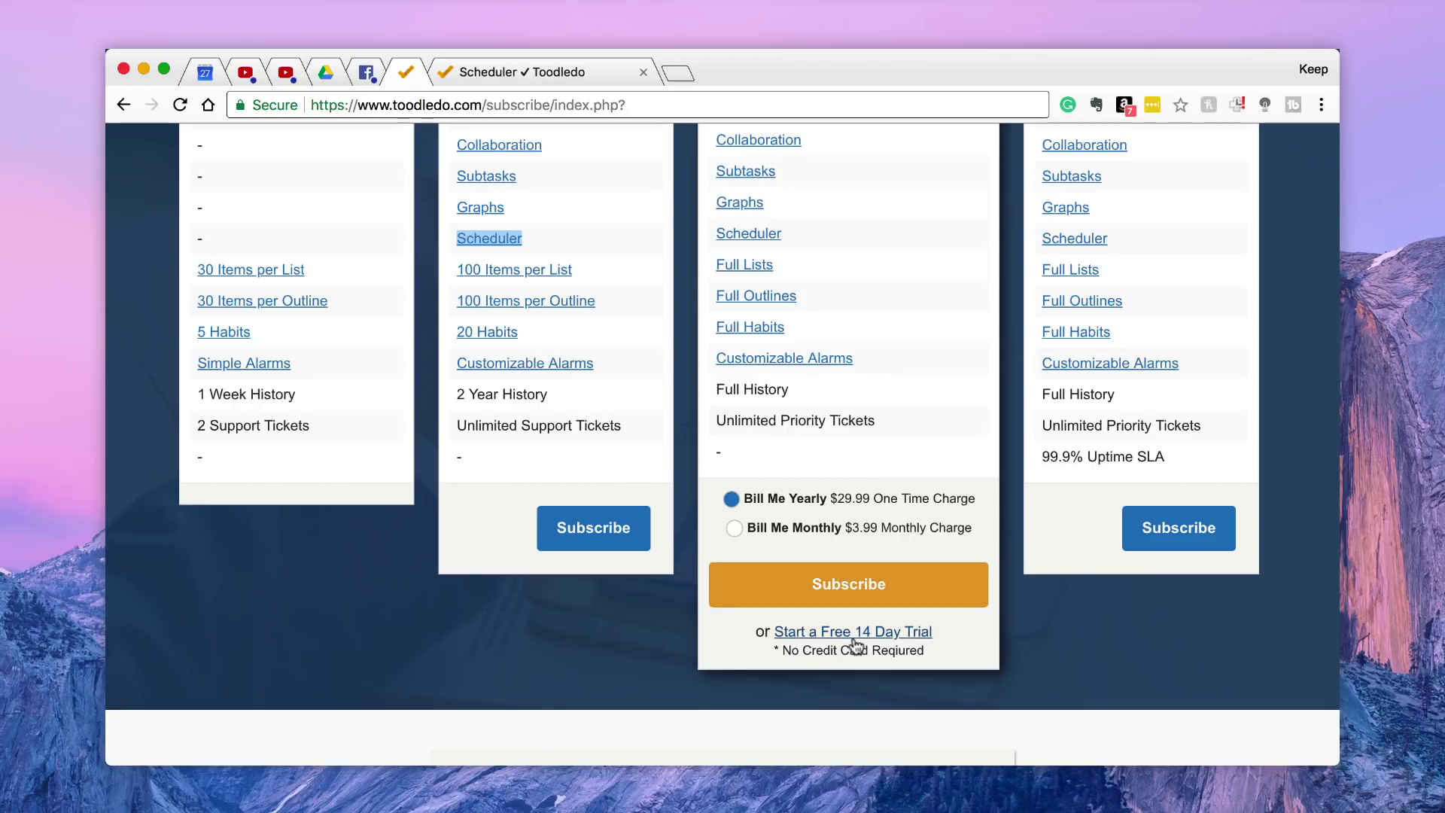
pyautogui.scroll(5, 867, 493)
pyautogui.scroll(-2, 867, 494)
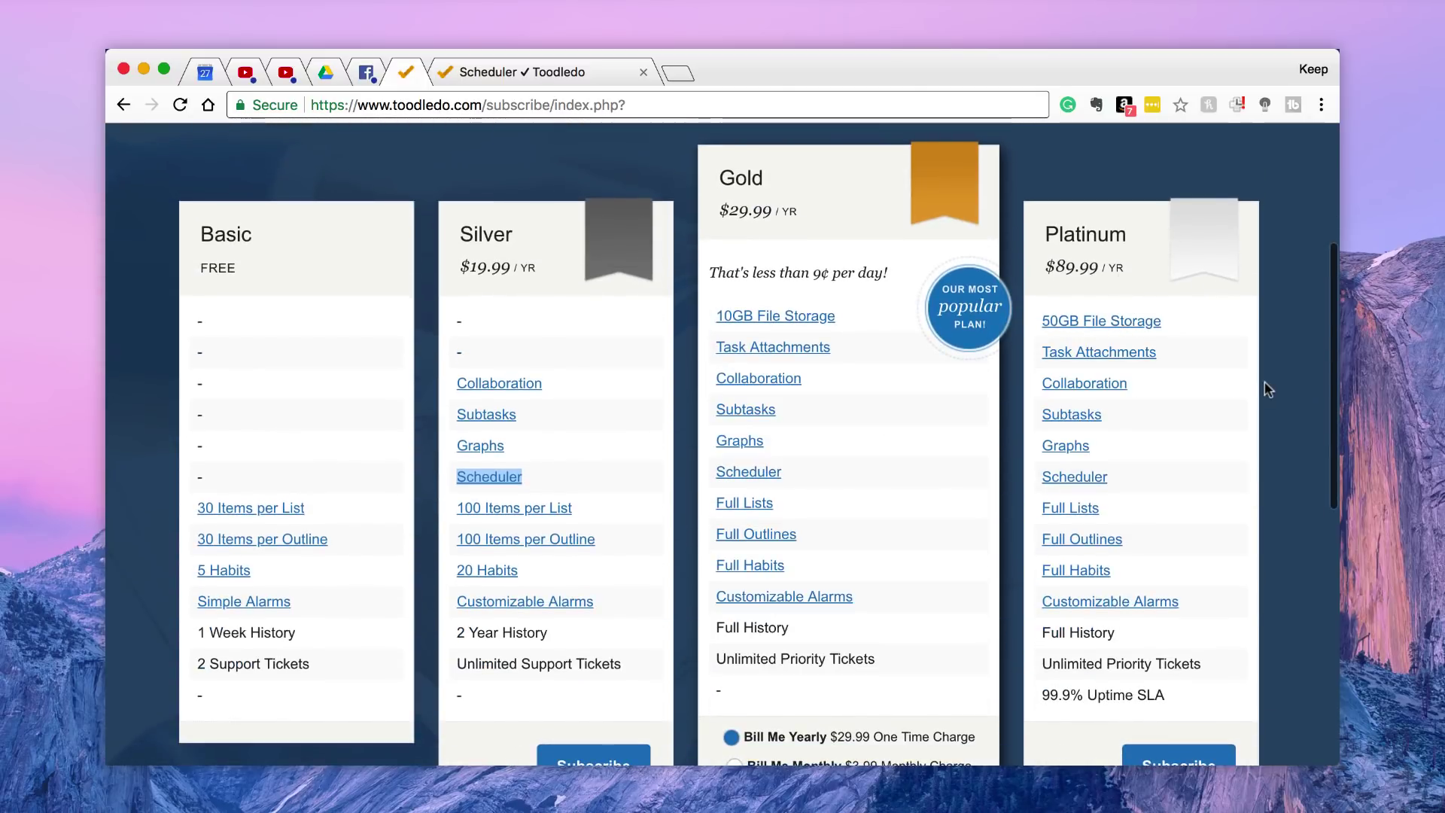
pyautogui.moveTo(1138, 331)
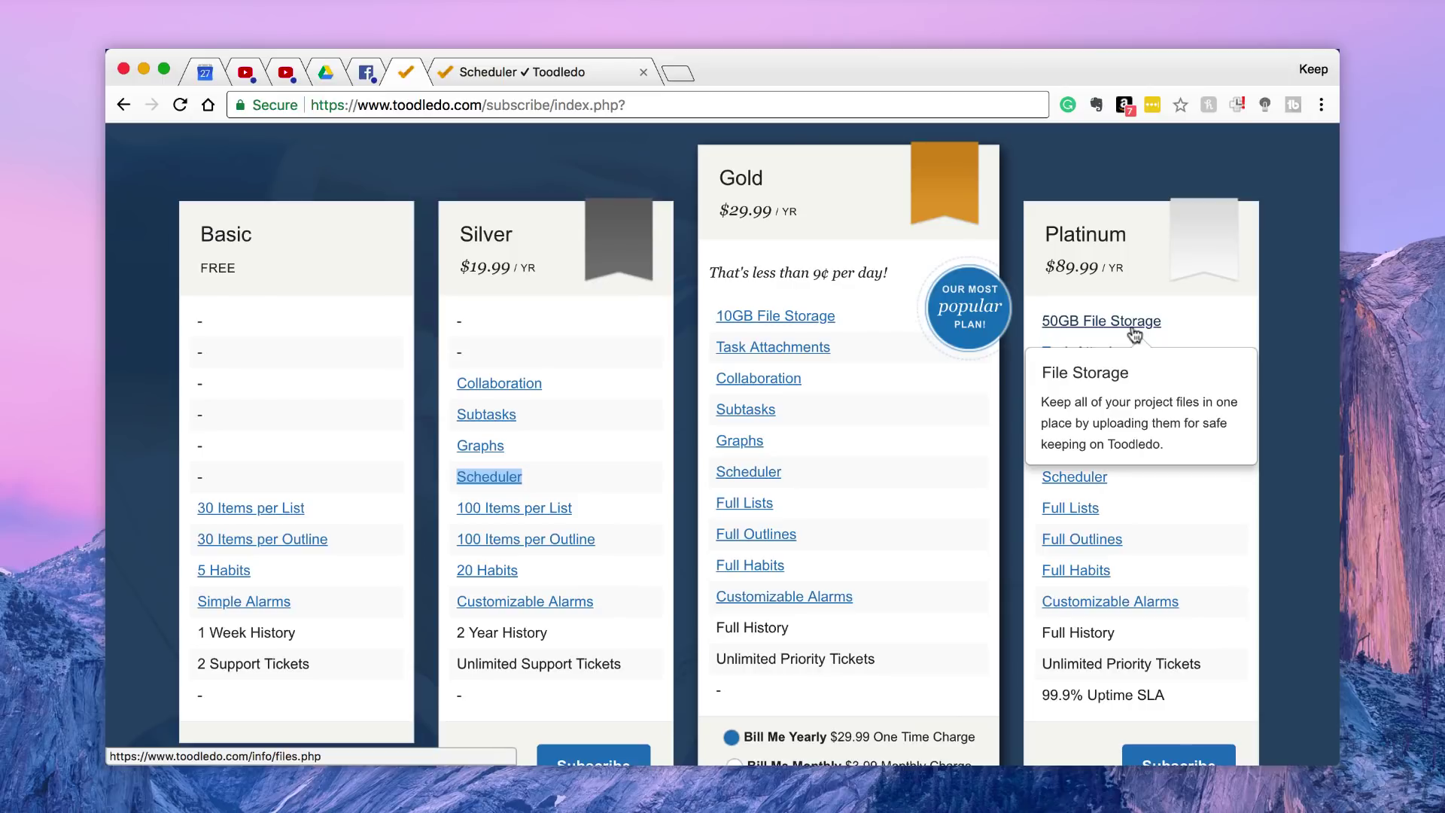
pyautogui.moveTo(1197, 712)
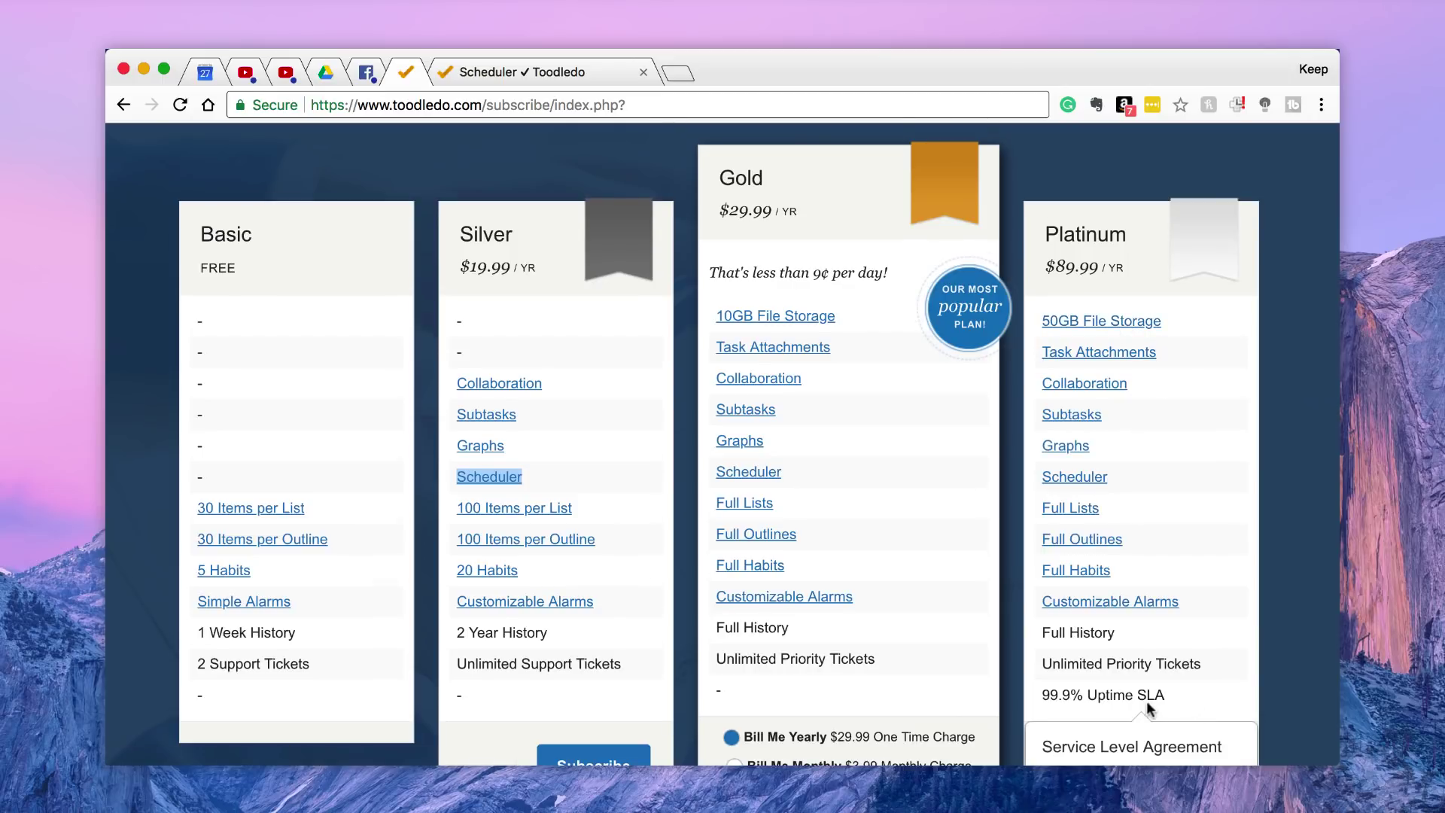
pyautogui.scroll(-5, 1145, 702)
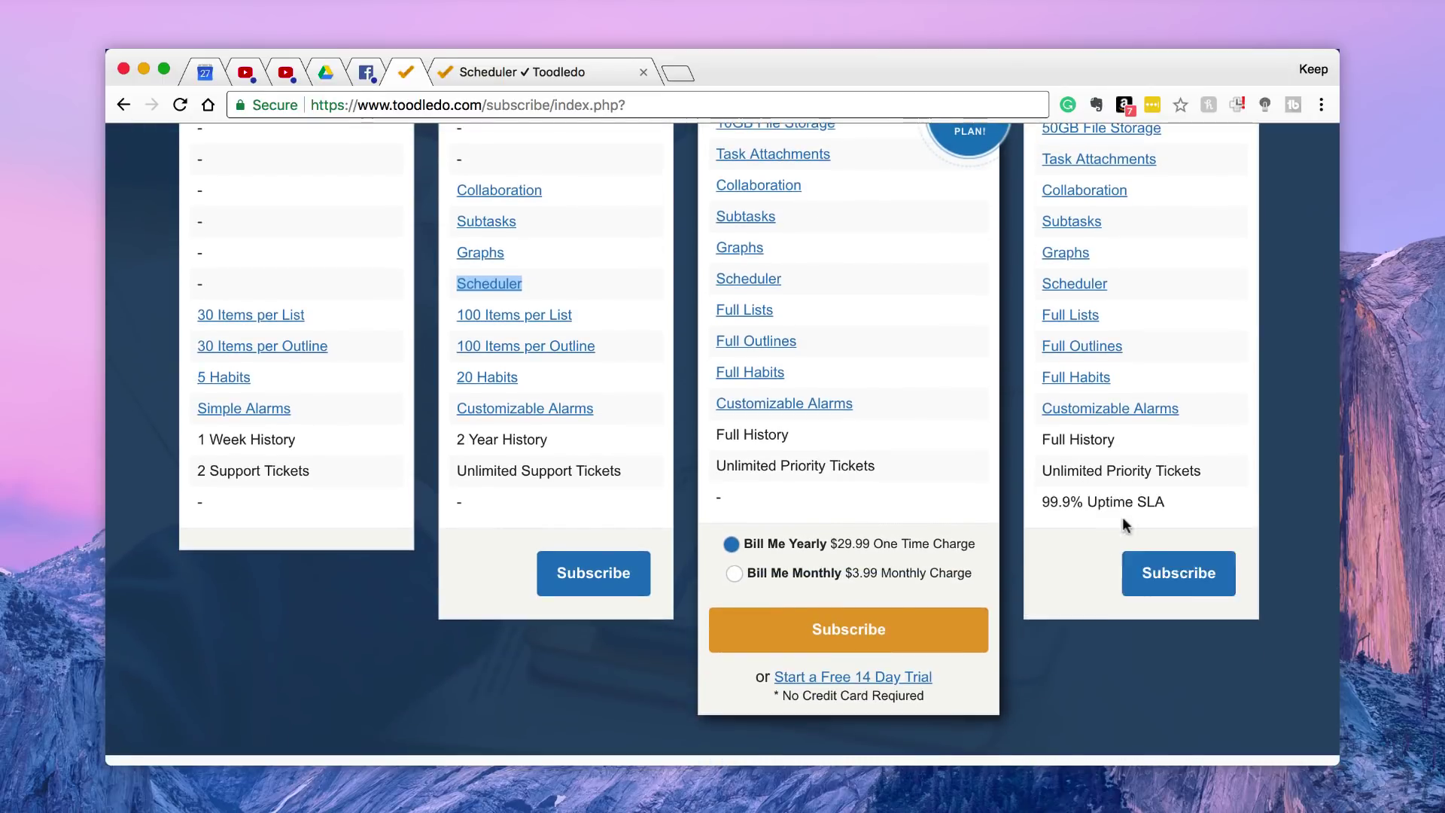
pyautogui.moveTo(1127, 504)
pyautogui.moveTo(1174, 510)
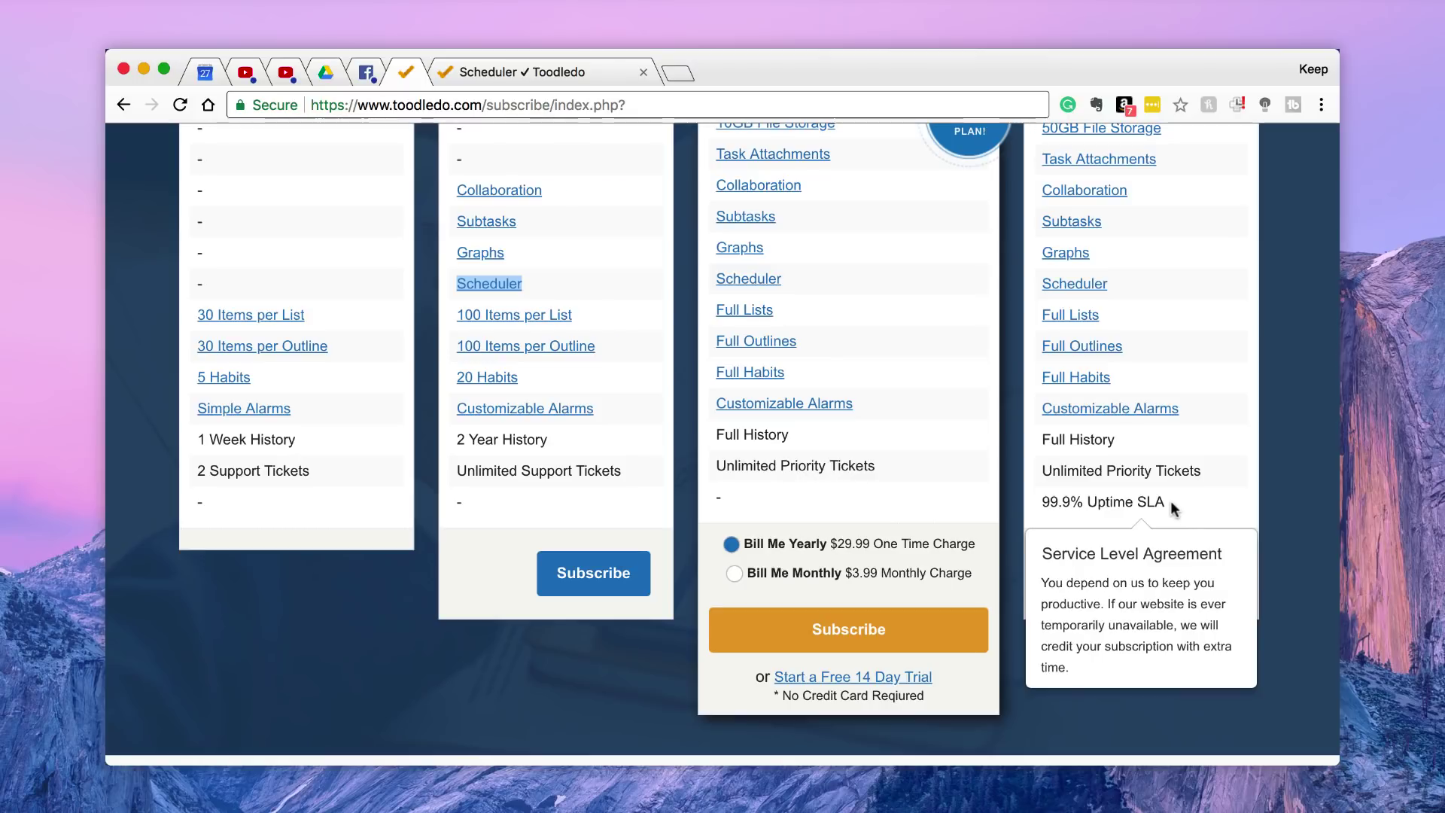
pyautogui.scroll(6, 1126, 421)
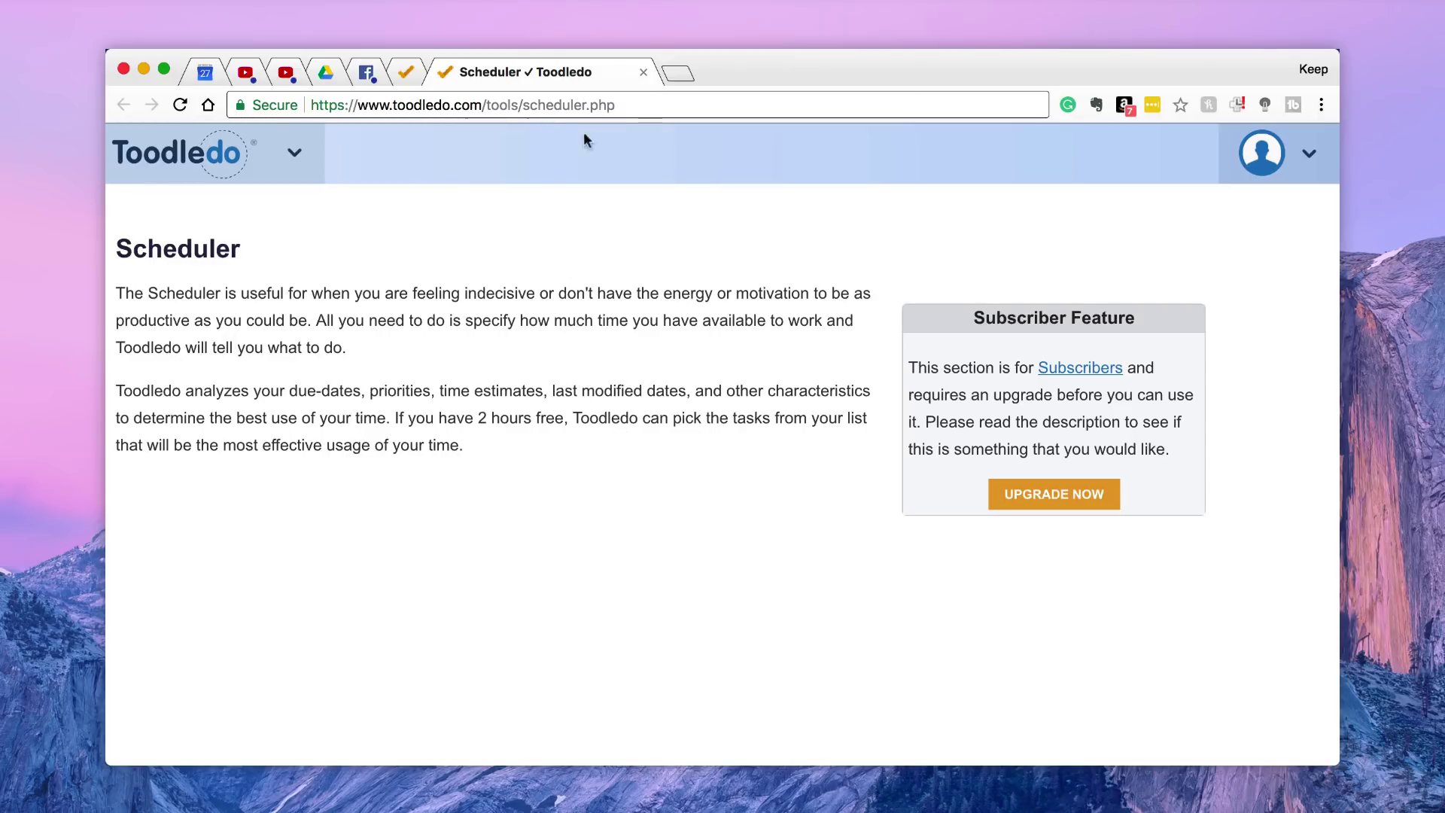
# Close the Scheduler tab and scroll back to the top of the subscription plans page
pyautogui.click(642, 73)
pyautogui.scroll(-5, 609, 411)
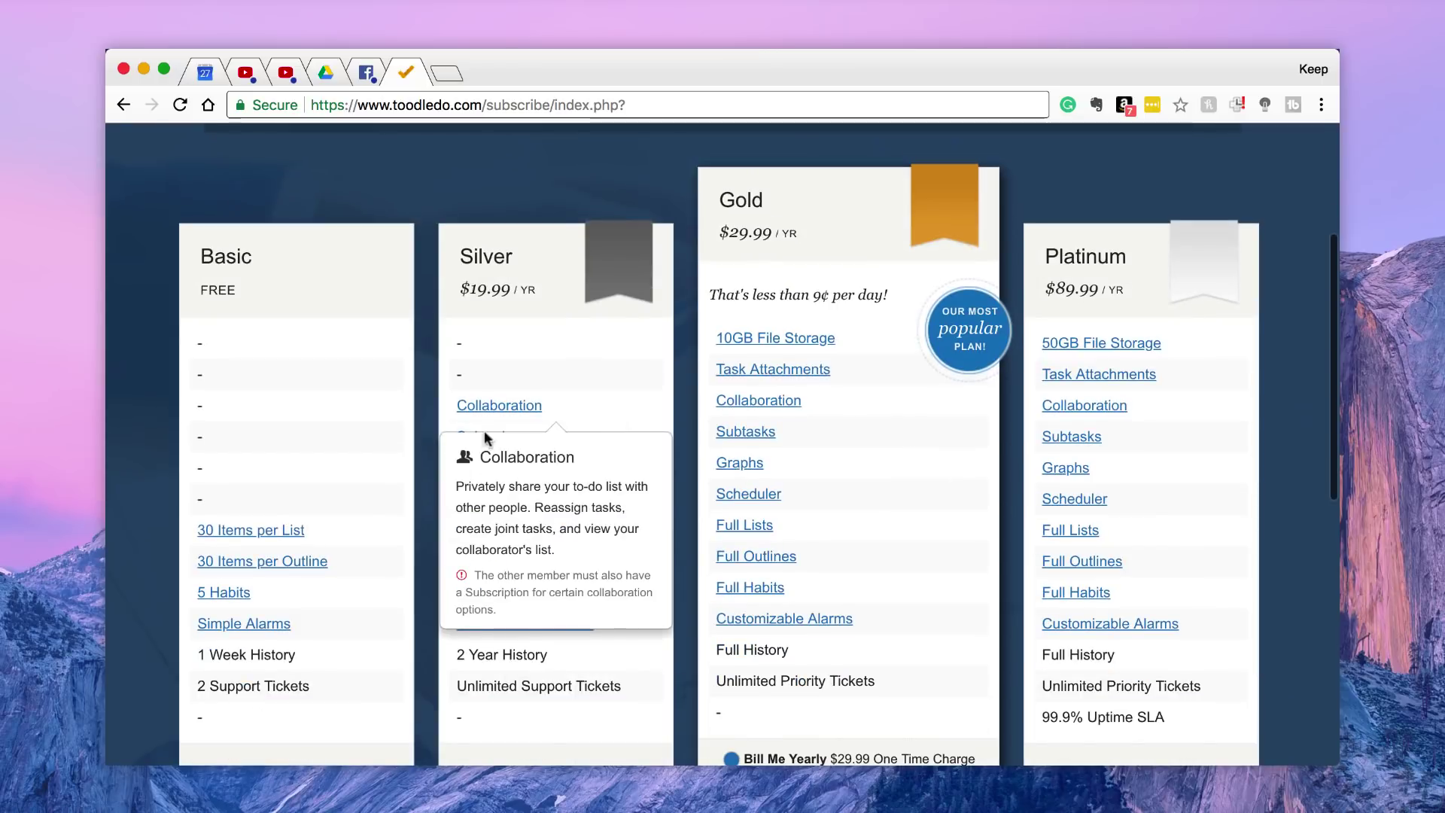
pyautogui.moveTo(501, 498)
pyautogui.moveTo(507, 401)
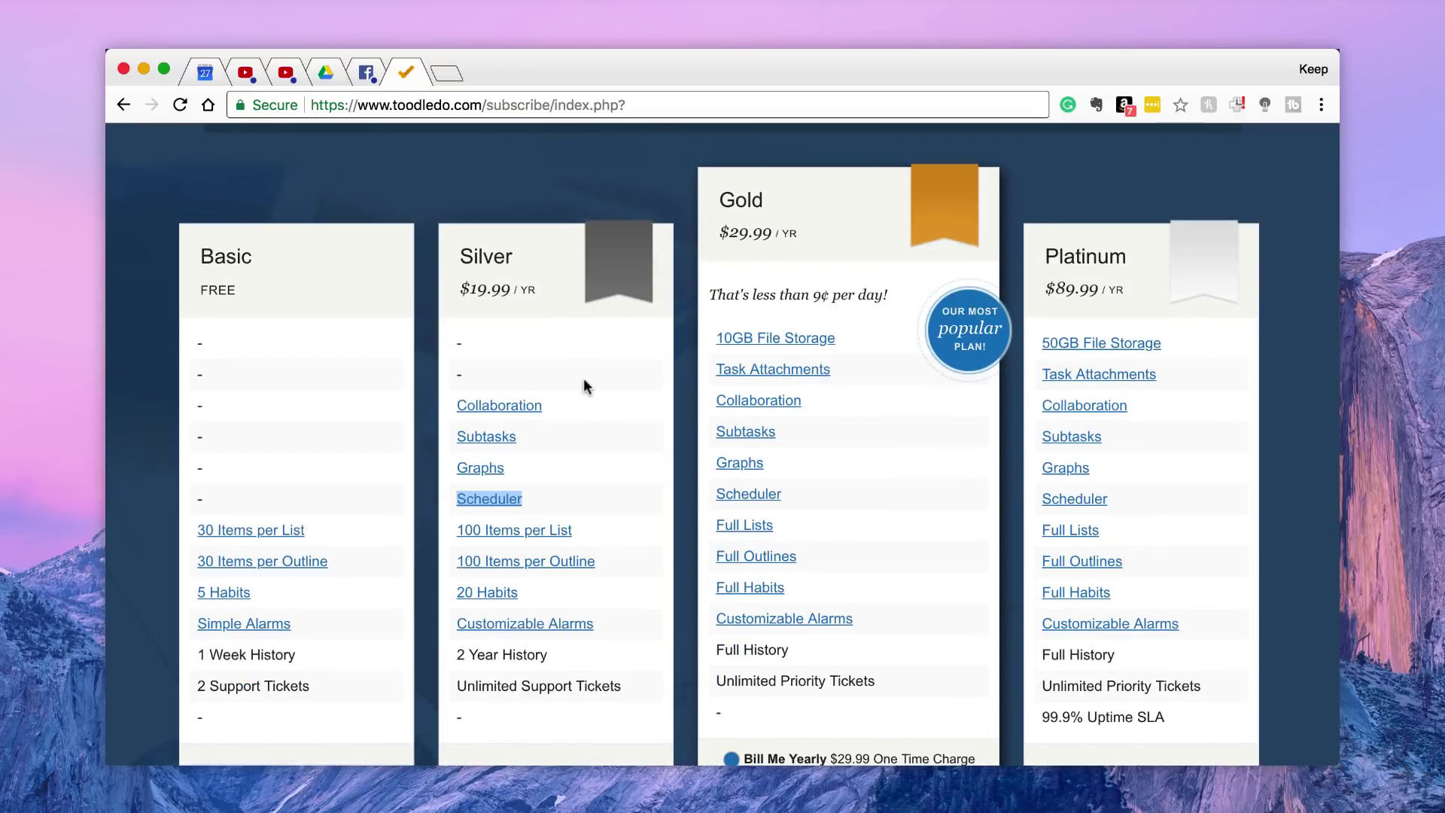
pyautogui.scroll(-4, 585, 381)
pyautogui.scroll(7, 584, 381)
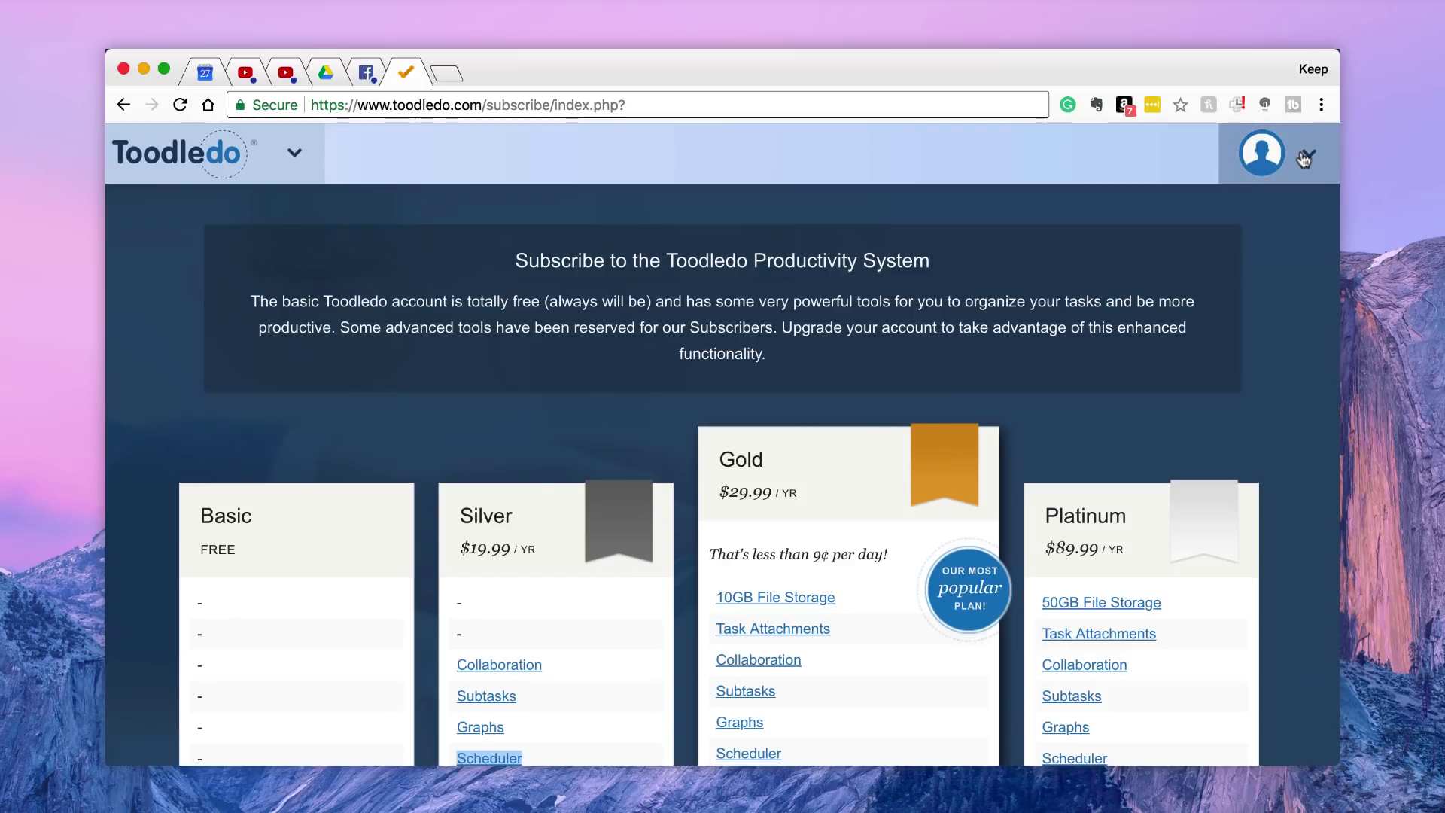
# Choose Mobile Apps under Tools in the account menu and scroll through the listed app options
pyautogui.click(1262, 178)
pyautogui.click(962, 480)
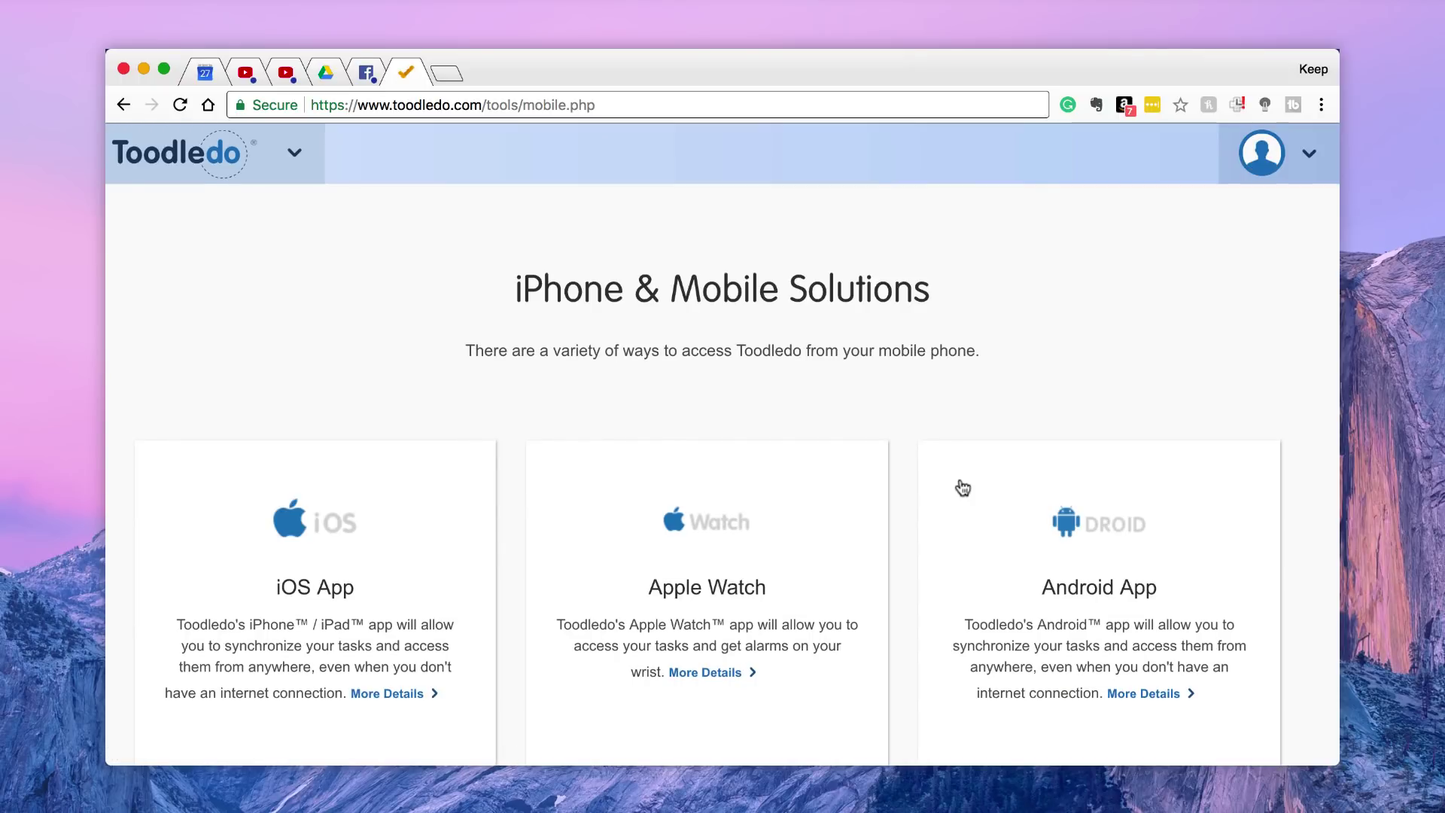
pyautogui.scroll(-3, 962, 488)
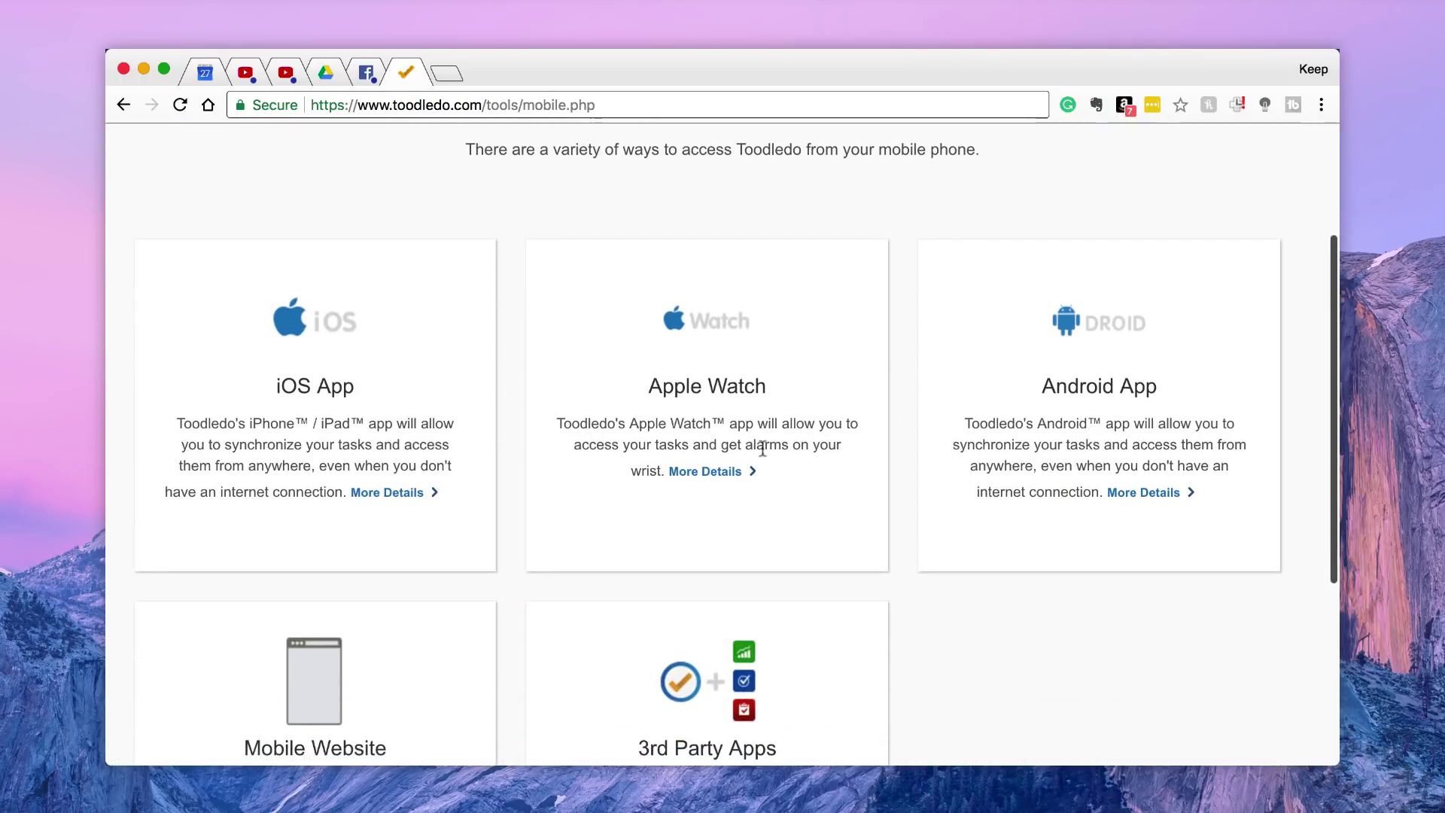
pyautogui.scroll(-3, 700, 406)
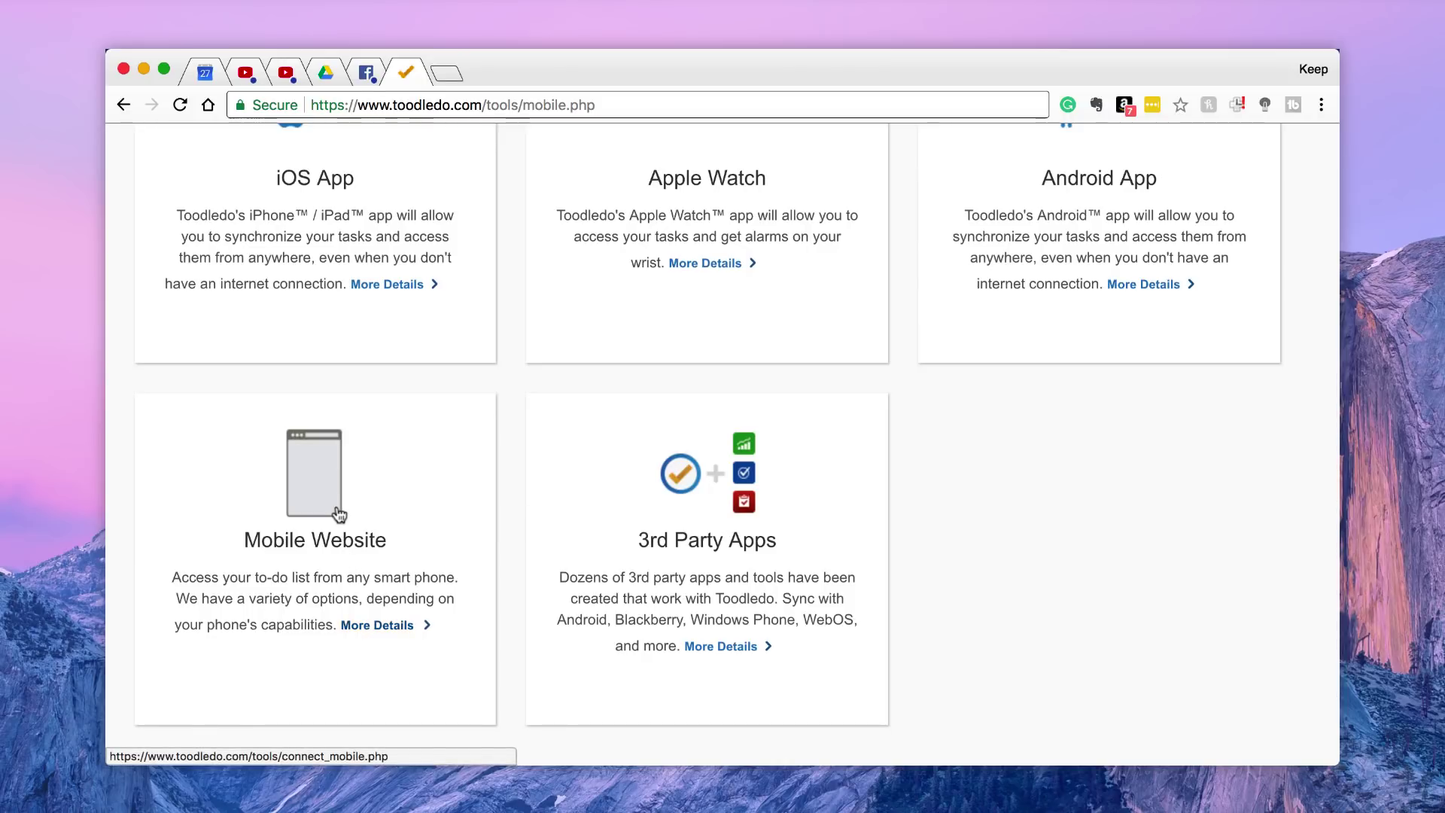
pyautogui.scroll(5, 339, 514)
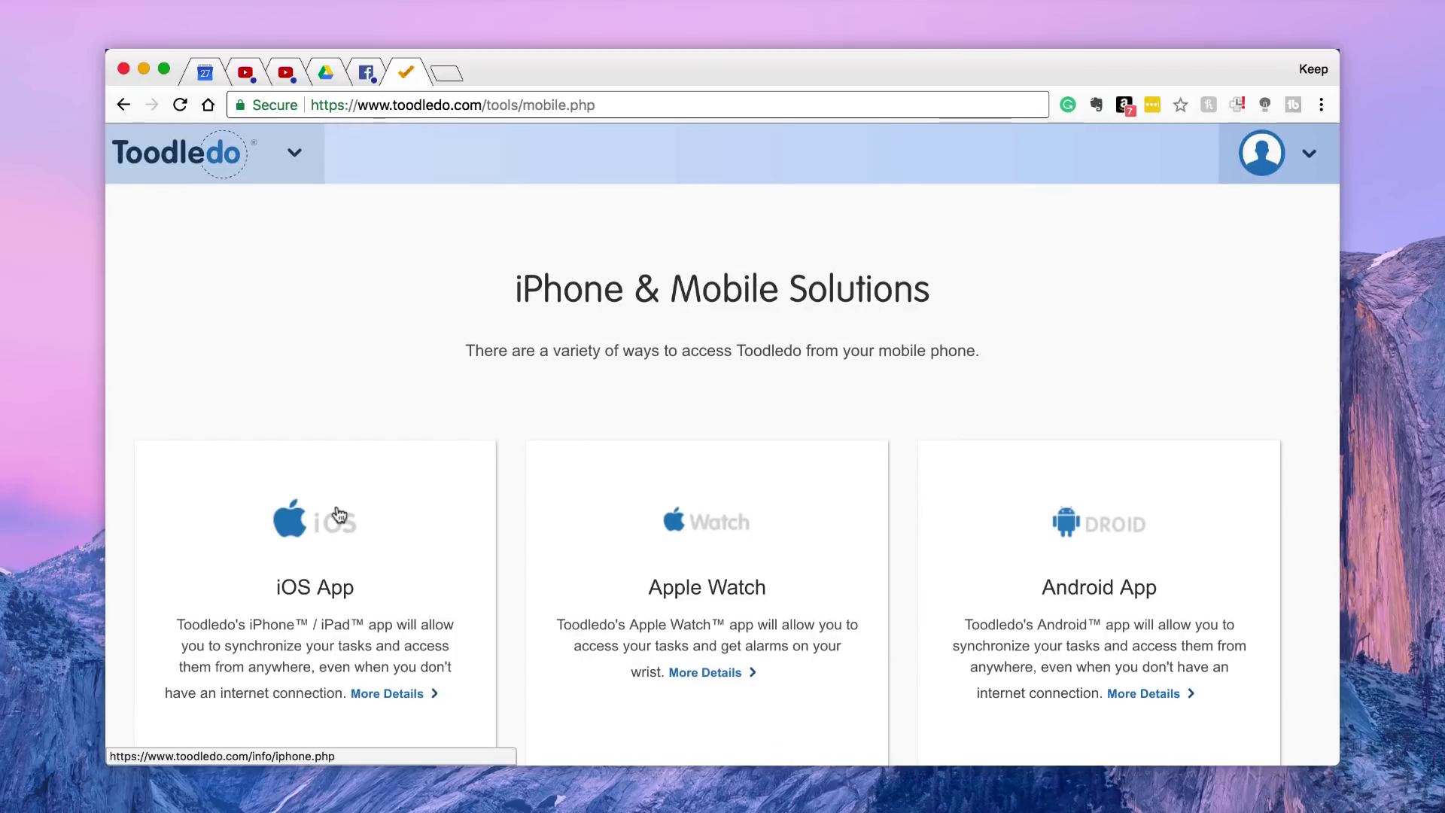